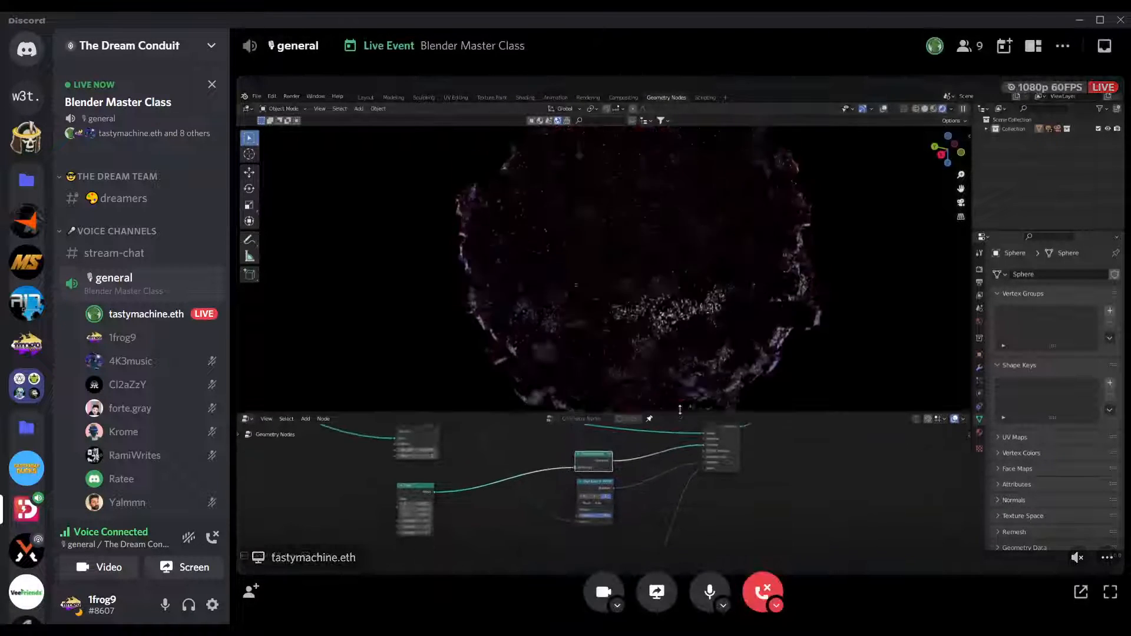
Show the shared Blender stream in full screen.
left_click(1110, 592)
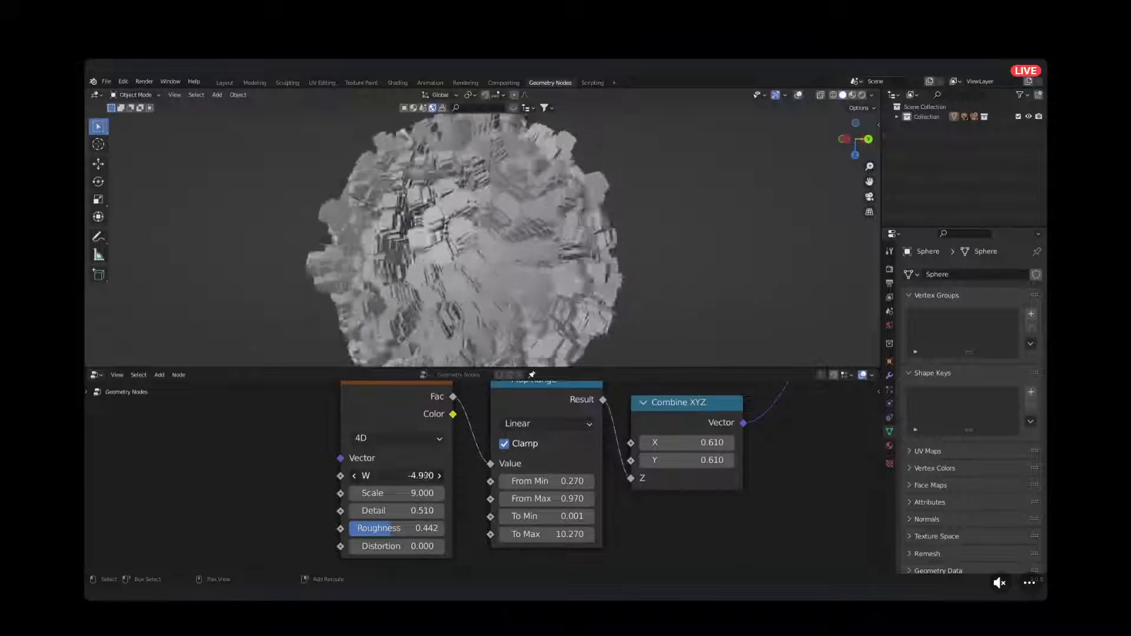
Reposition the Cube node directly beneath the Distribute Points on Faces node in the node tree.
scroll(290, 411, "down", 2)
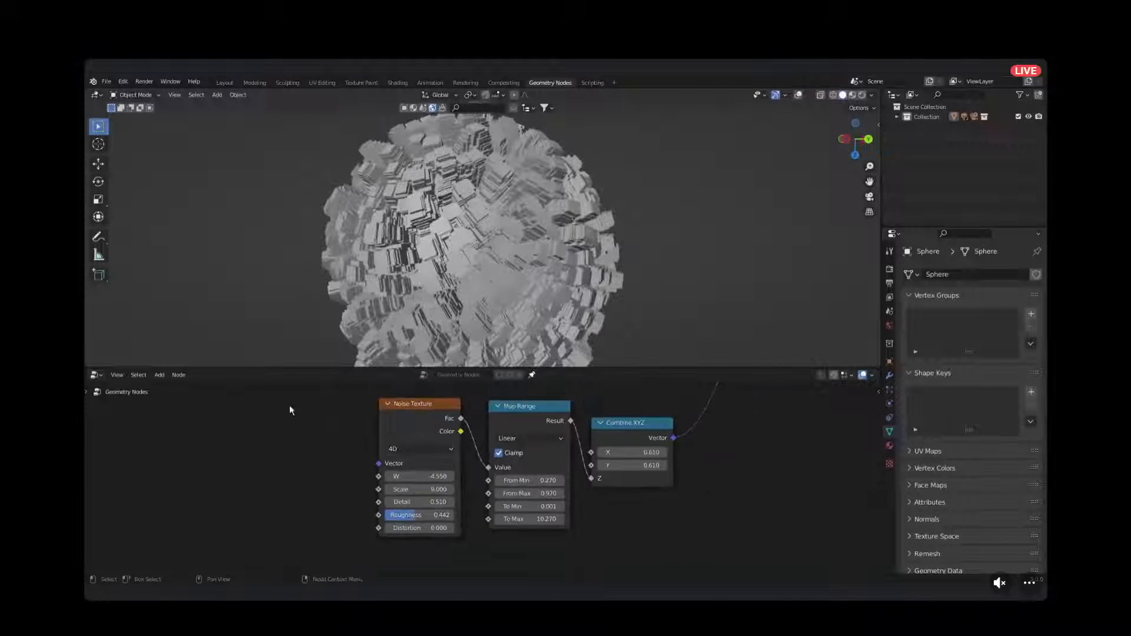
middle_click_drag(289, 406, 338, 504)
middle_click_drag(327, 441, 337, 529)
scroll(420, 487, "down", 4)
middle_click_drag(442, 471, 446, 511)
scroll(446, 511, "up", 1)
left_click_drag(294, 492, 289, 455)
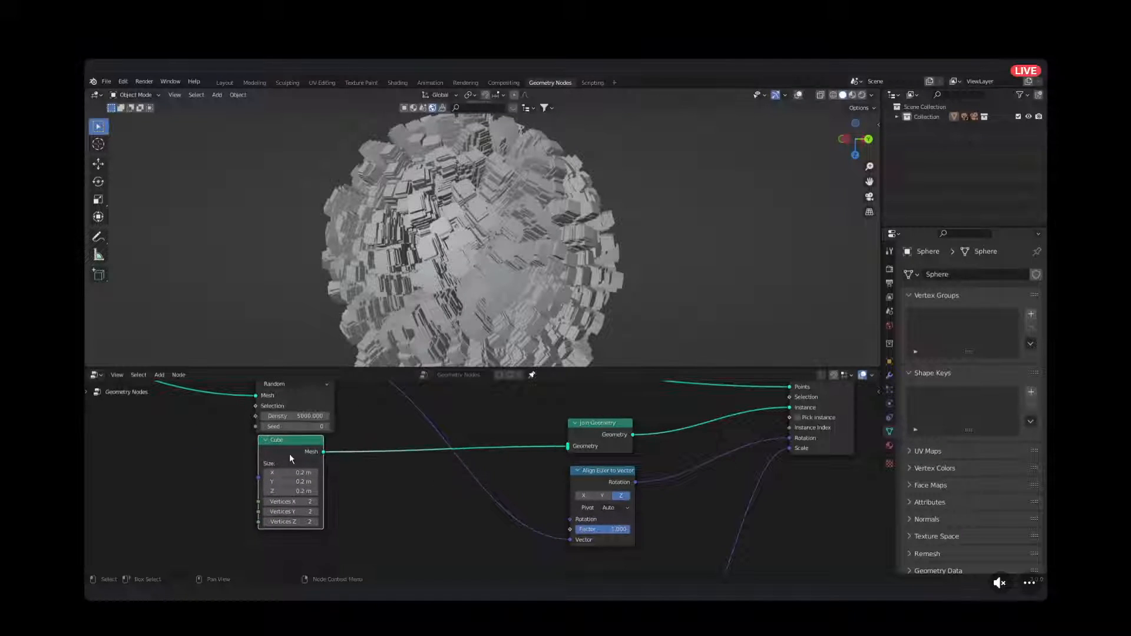
Add an Ico Sphere mesh primitive node below the Cube node and connect its mesh to Join Geometry.
key("shift+a")
mouse_move(380, 482)
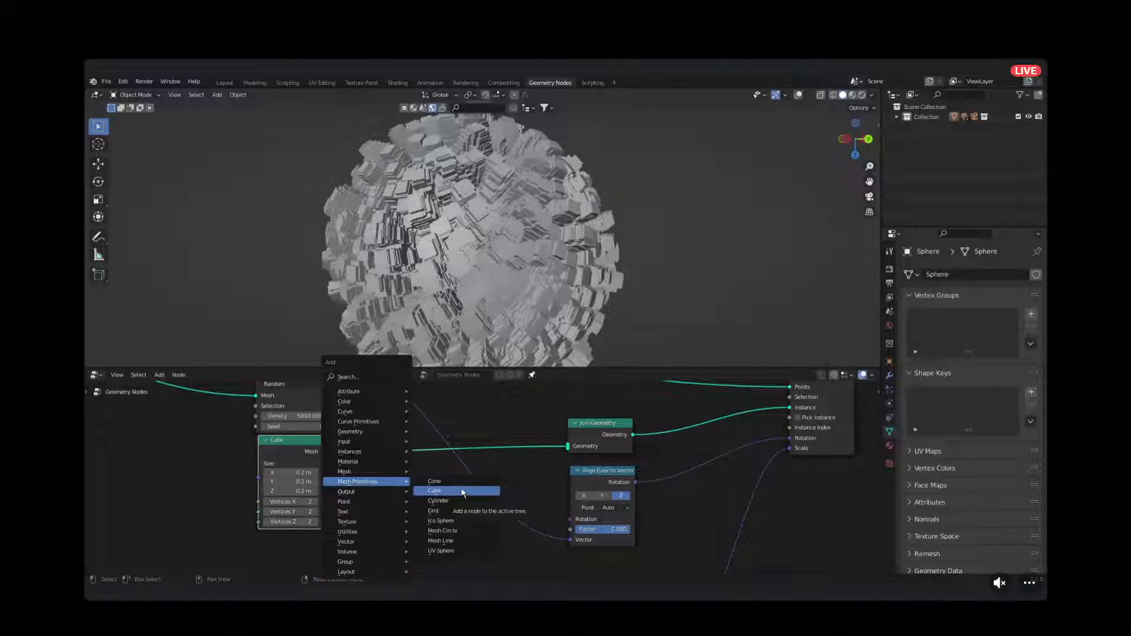
left_click(461, 523)
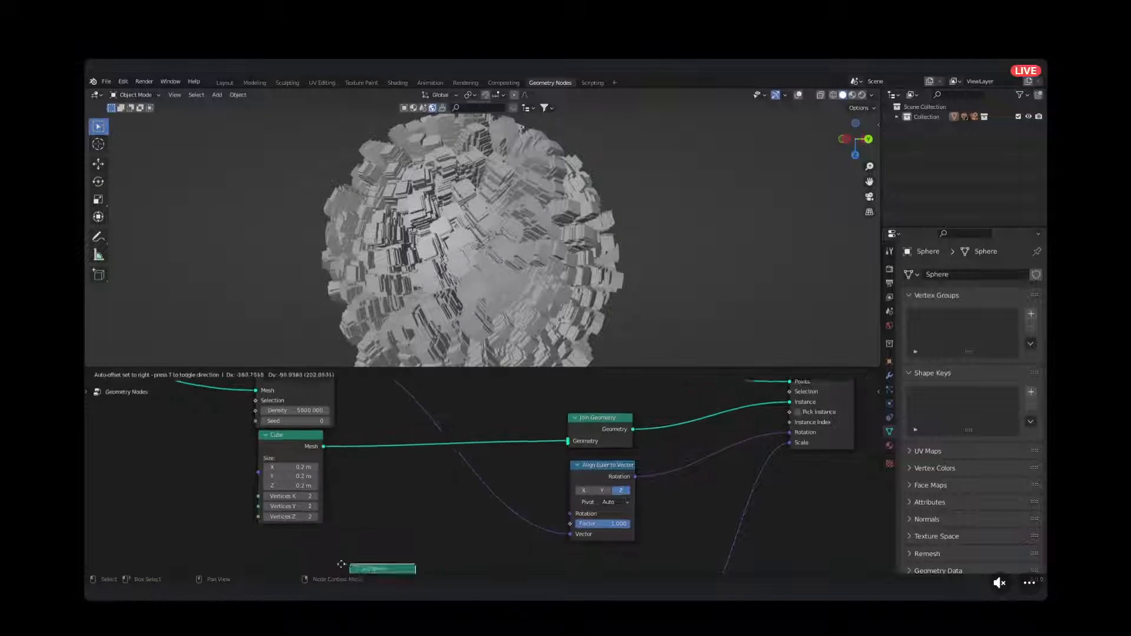
left_click_drag(345, 537, 569, 414)
Set the Ico Sphere node's radius to 0.12 m and its subdivisions to 7.
scroll(576, 232, "down", 6)
middle_click_drag(368, 506, 457, 411)
scroll(395, 478, "up", 2)
left_click_drag(404, 451, 352, 454)
scroll(483, 287, "up", 10)
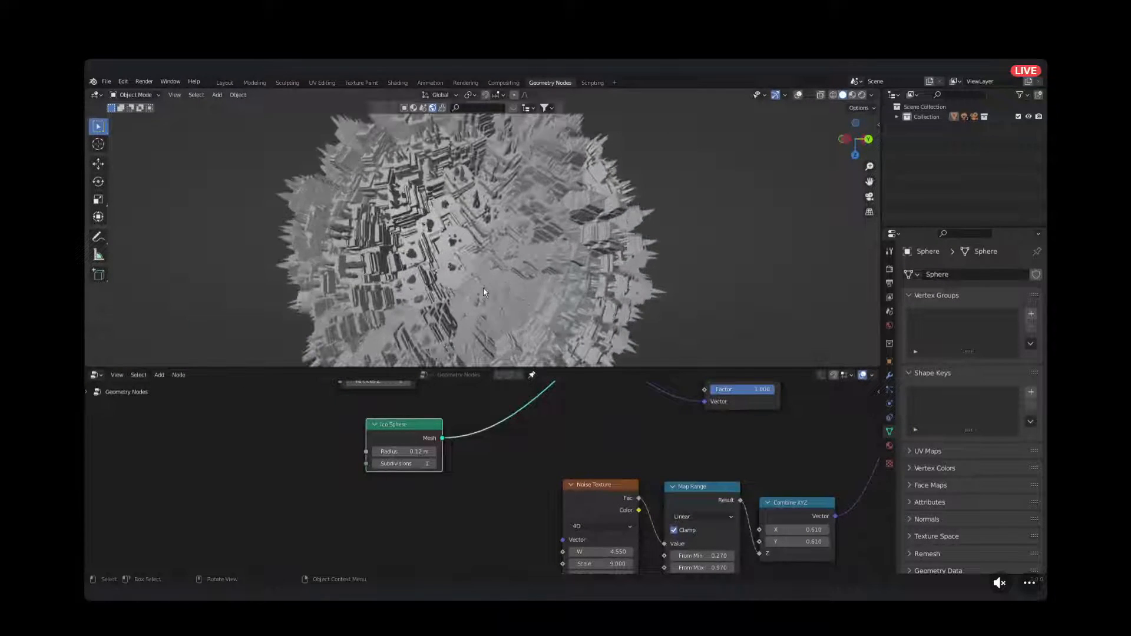
left_click_drag(428, 465, 457, 464)
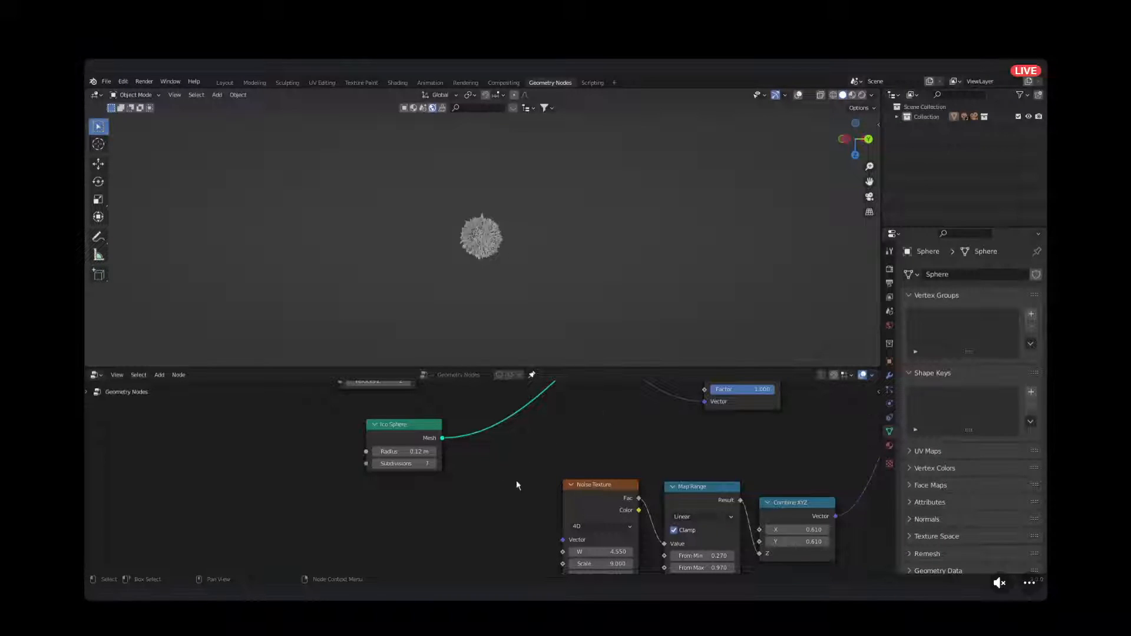
Delete the Ico Sphere node from the geometry node tree.
scroll(589, 437, "down", 1)
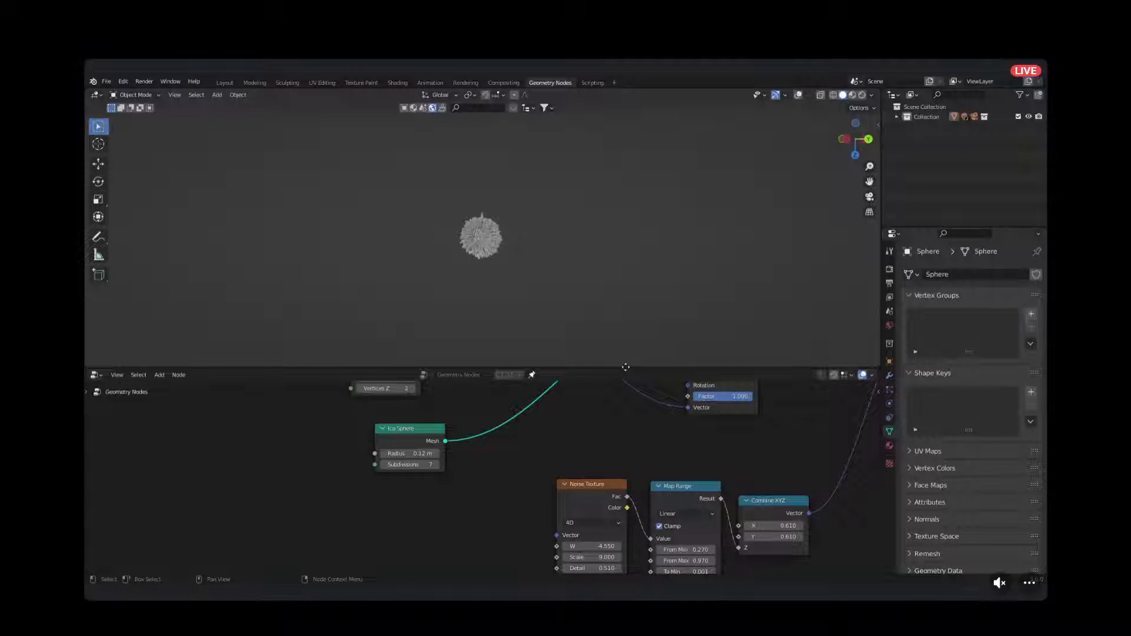
scroll(605, 563, "up", 1)
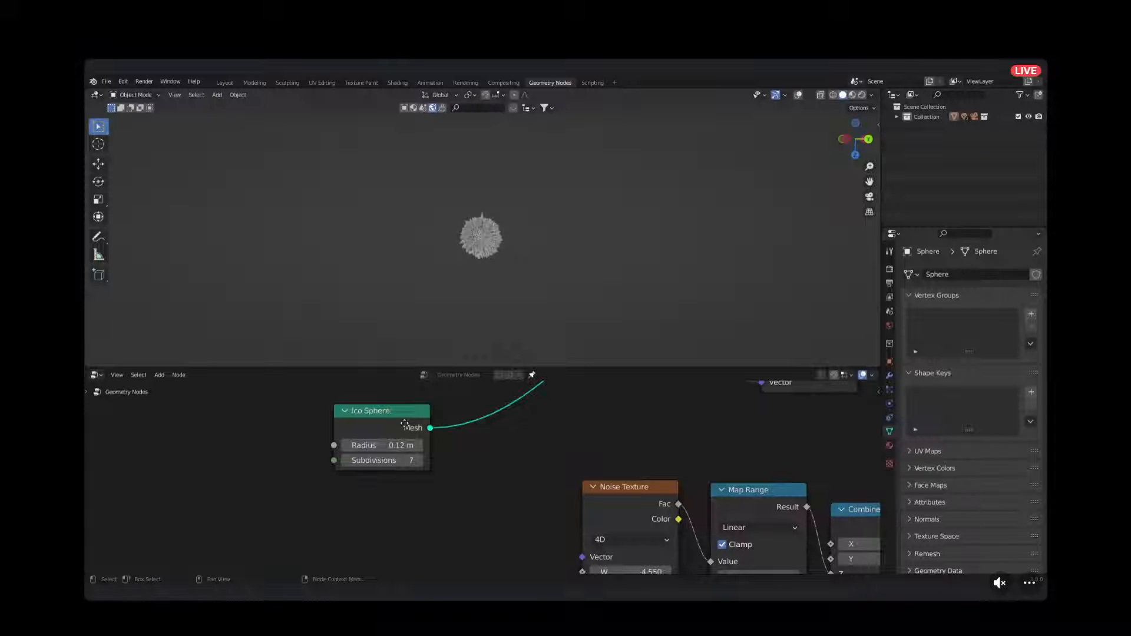
mouse_move(539, 441)
middle_mouse_down()
mouse_move(815, 454)
mouse_move(644, 493)
mouse_move(576, 434)
mouse_move(430, 472)
mouse_move(523, 452)
middle_mouse_up()
left_click(306, 459)
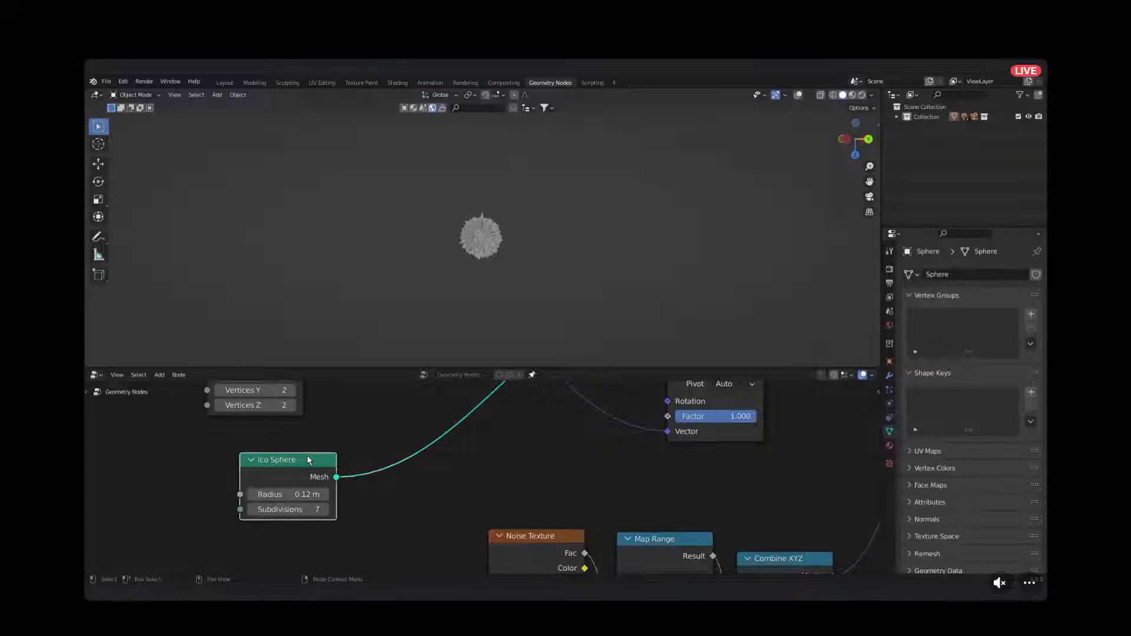
key("Delete")
Set the Cube node's X, Y and Z size to 0.11 m so smaller cubes cover the sphere.
scroll(528, 287, "up", 10)
mouse_move(494, 256)
middle_mouse_down()
mouse_move(483, 247)
mouse_move(532, 230)
mouse_move(528, 268)
mouse_move(508, 272)
middle_mouse_up()
scroll(524, 234, "down", 5)
scroll(529, 235, "up", 5)
scroll(366, 464, "down", 2)
middle_click_drag(372, 446, 487, 512)
scroll(365, 518, "up", 5)
scroll(488, 500, "up", 4)
middle_click_drag(484, 411, 479, 476)
left_click_drag(476, 476, 461, 516)
middle_click_drag(530, 265, 613, 279)
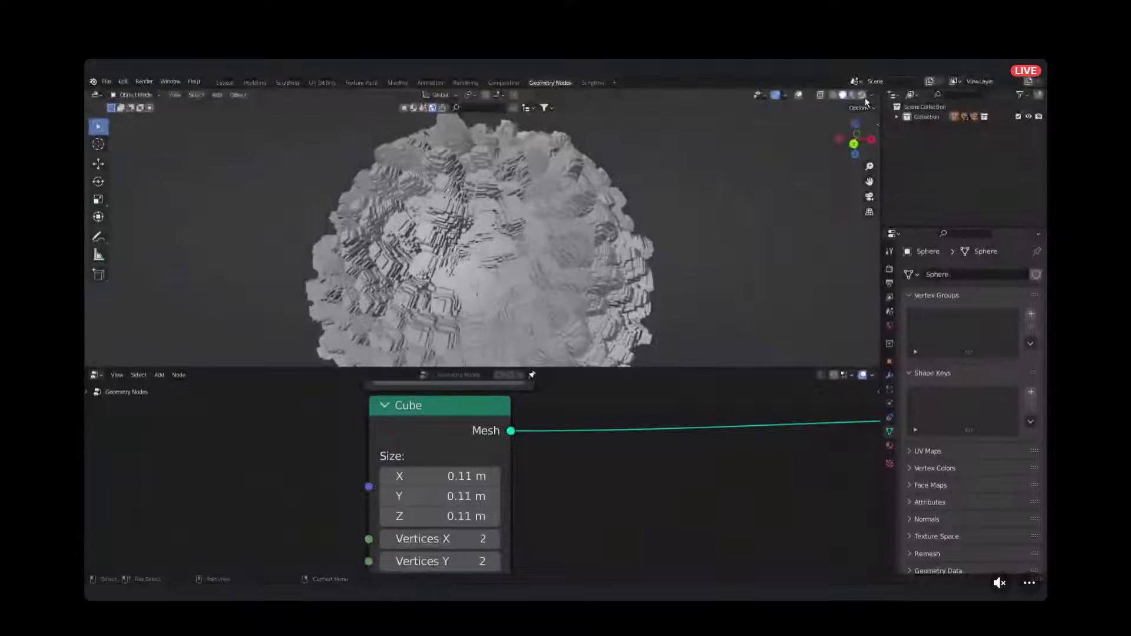
Switch the viewport to rendered shading and examine the cube-covered sphere up close and from several angles.
left_click(861, 94)
mouse_move(530, 263)
middle_mouse_down()
mouse_move(583, 283)
mouse_move(523, 291)
mouse_move(519, 211)
mouse_move(574, 252)
mouse_move(527, 257)
mouse_move(517, 276)
middle_mouse_up()
scroll(546, 283, "up", 6)
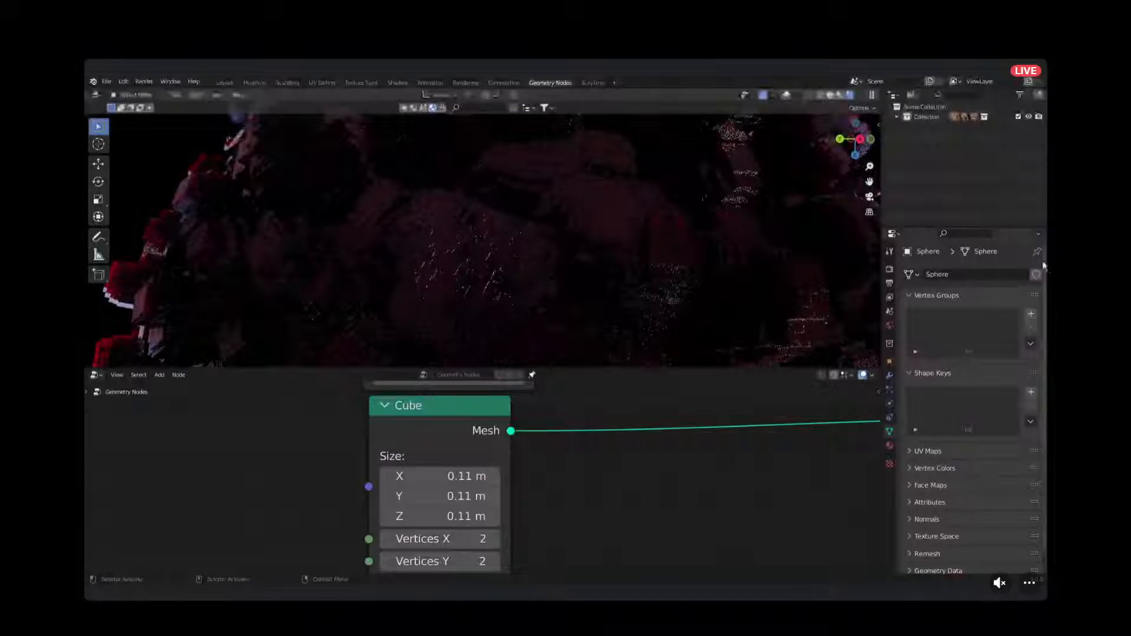
scroll(613, 259, "down", 2)
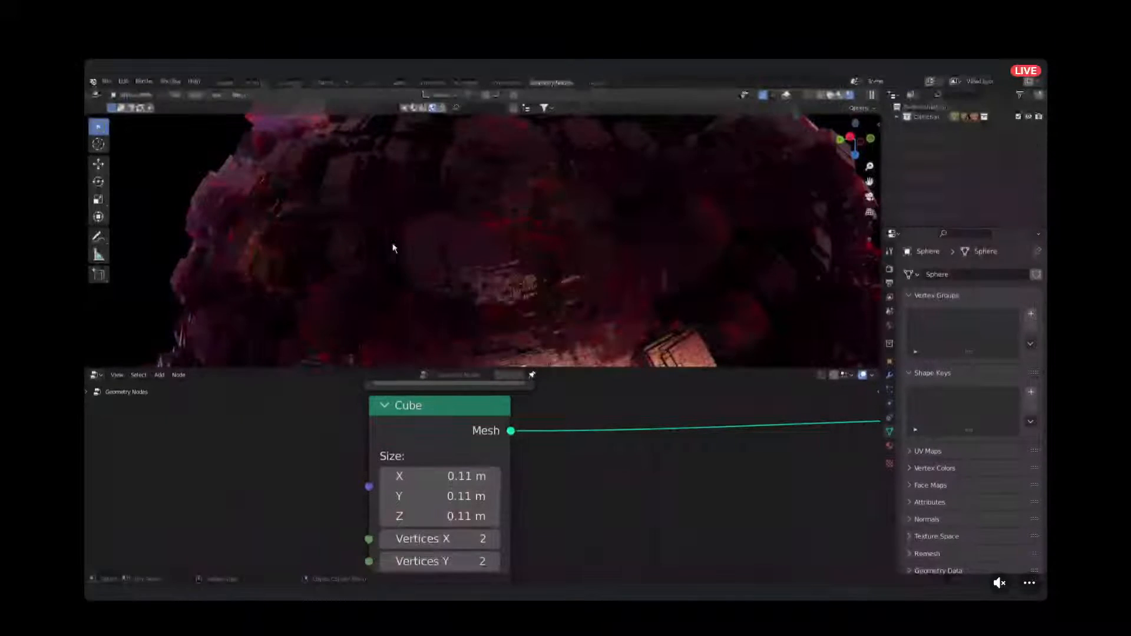
scroll(482, 214, "down", 5)
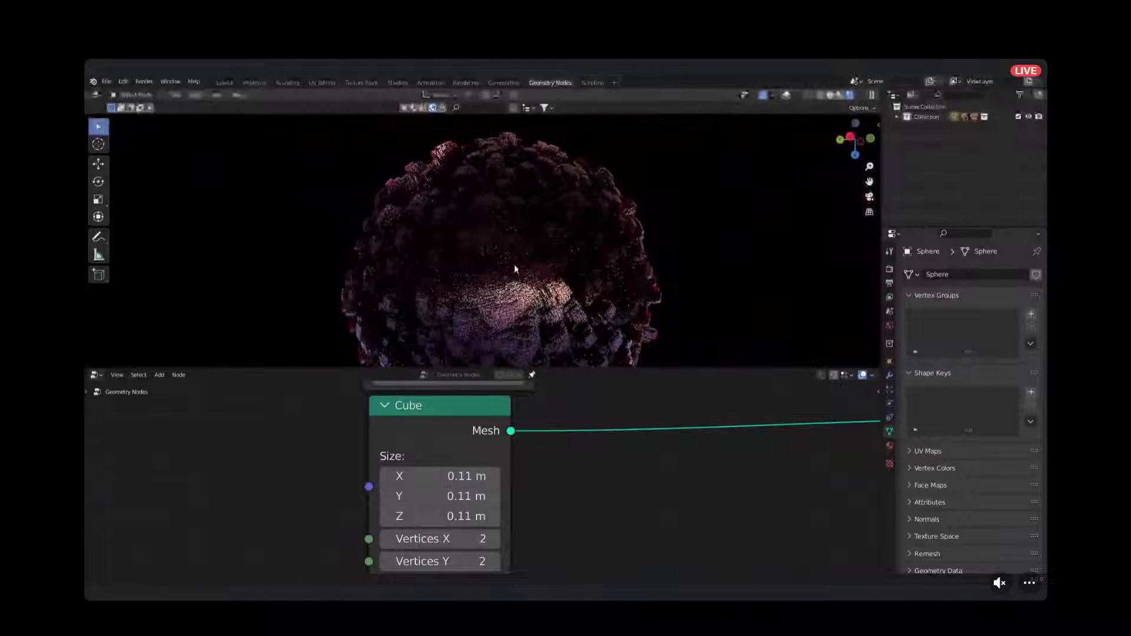
middle_click_drag(513, 273, 504, 209, "shift")
scroll(504, 206, "down", 1)
scroll(516, 198, "down", 1)
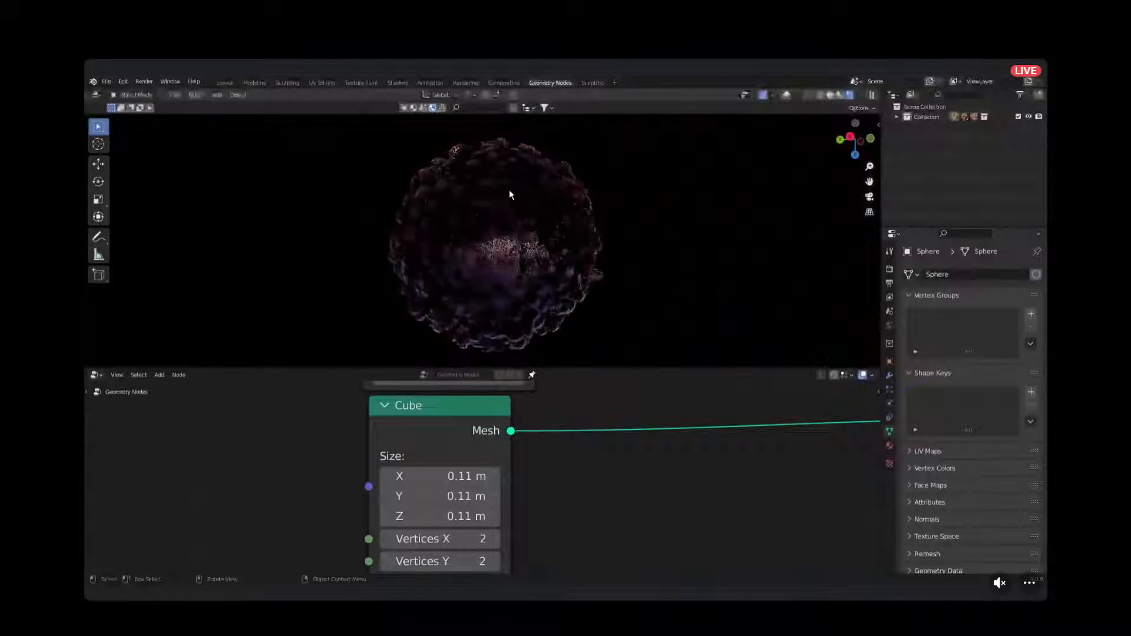
middle_click_drag(484, 229, 507, 291)
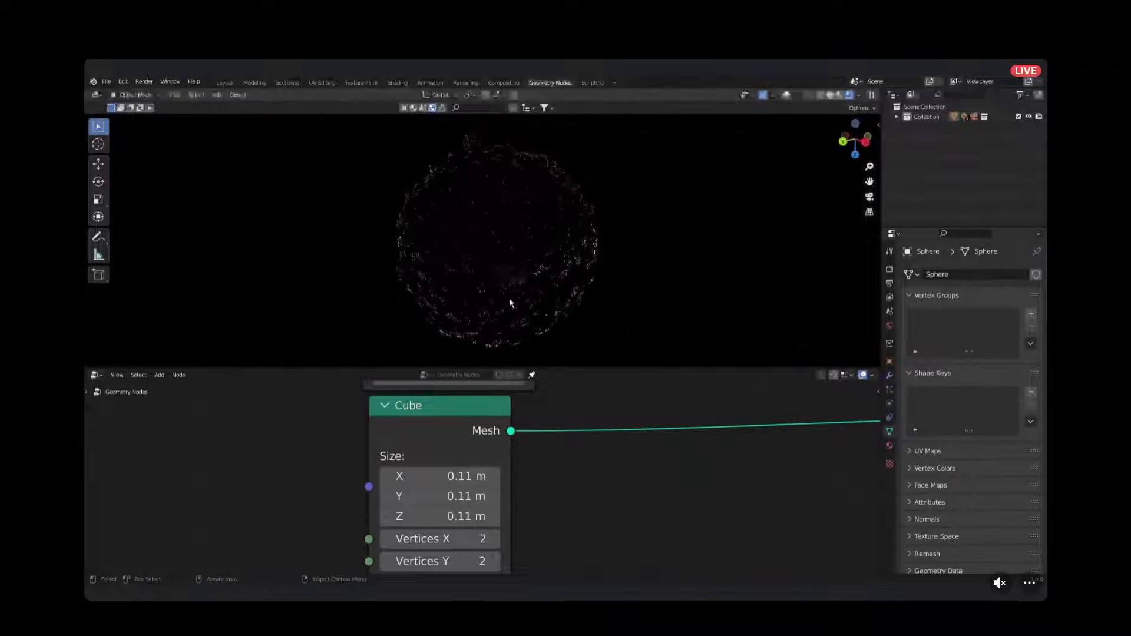
Move the Group Input node closer to the rest of the geometry node tree.
scroll(750, 479, "down", 3)
scroll(571, 467, "down", 8)
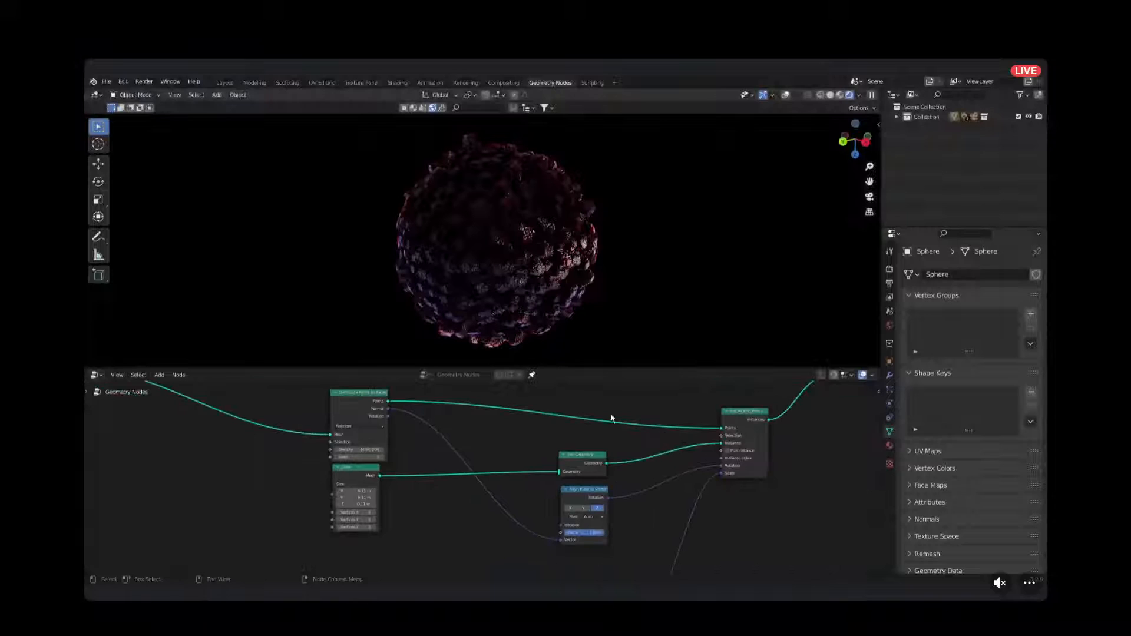
middle_click_drag(553, 461, 504, 476)
scroll(514, 418, "up", 5)
scroll(503, 476, "up", 3)
middle_click_drag(522, 409, 519, 470)
left_click_drag(188, 470, 267, 464)
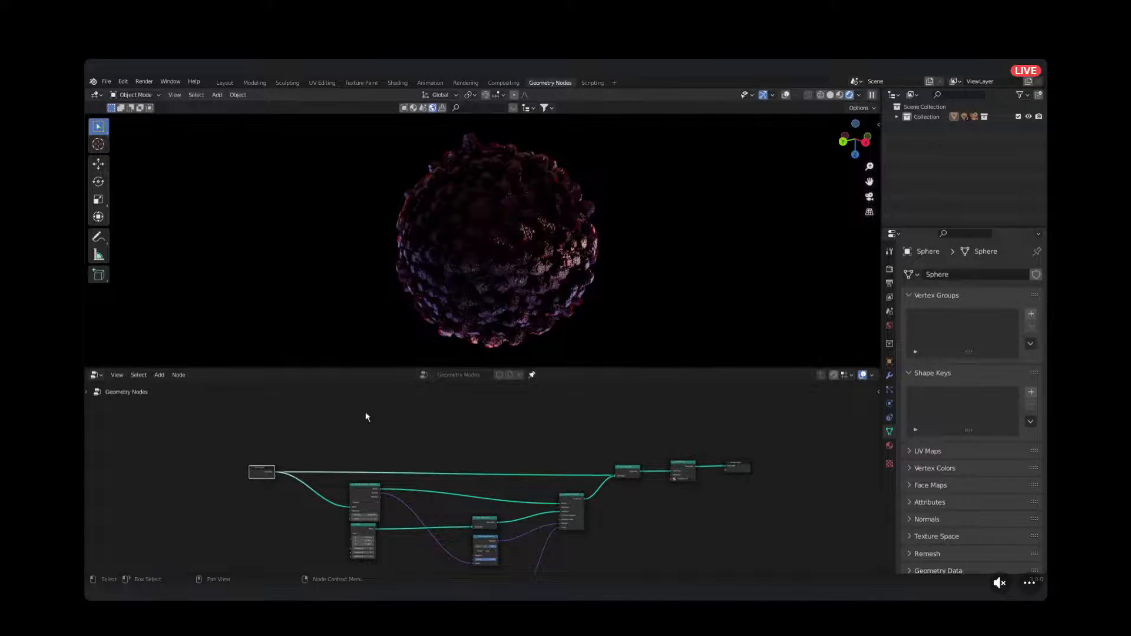
Create a new General file without saving the changes to the current one.
left_click(107, 82)
mouse_move(120, 93)
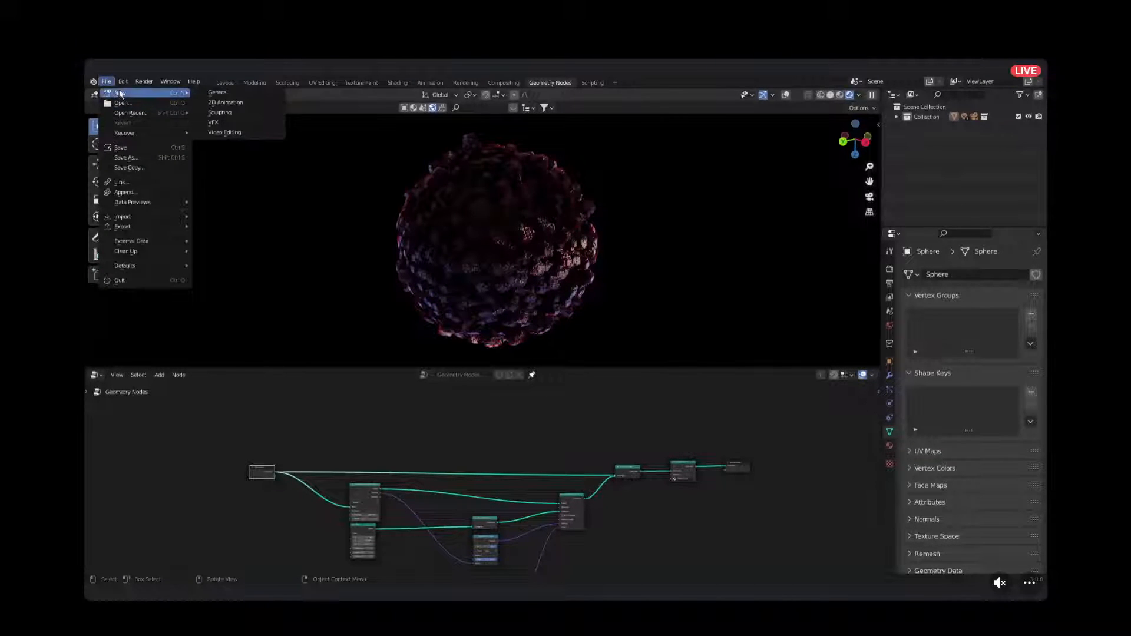
left_click(229, 93)
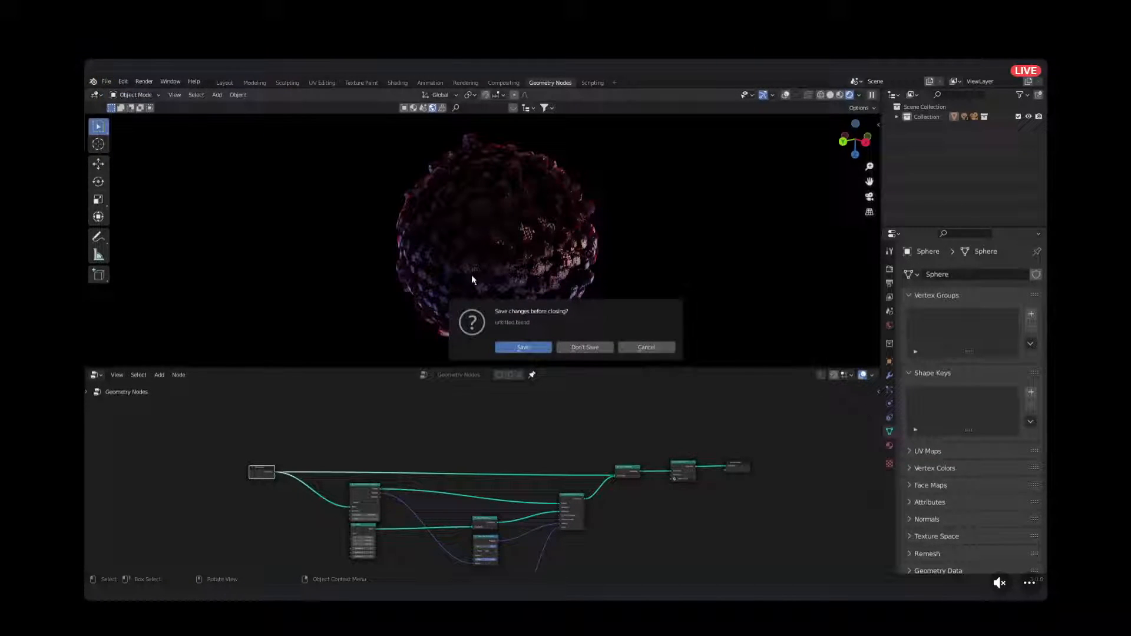
left_click(583, 349)
Add a torus mesh to the new scene.
left_click(505, 455)
scroll(464, 392, "down", 6)
scroll(419, 343, "up", 6)
mouse_move(464, 393)
middle_mouse_down()
mouse_move(419, 344)
mouse_move(466, 386)
mouse_move(568, 384)
mouse_move(465, 368)
mouse_move(521, 309)
middle_mouse_up()
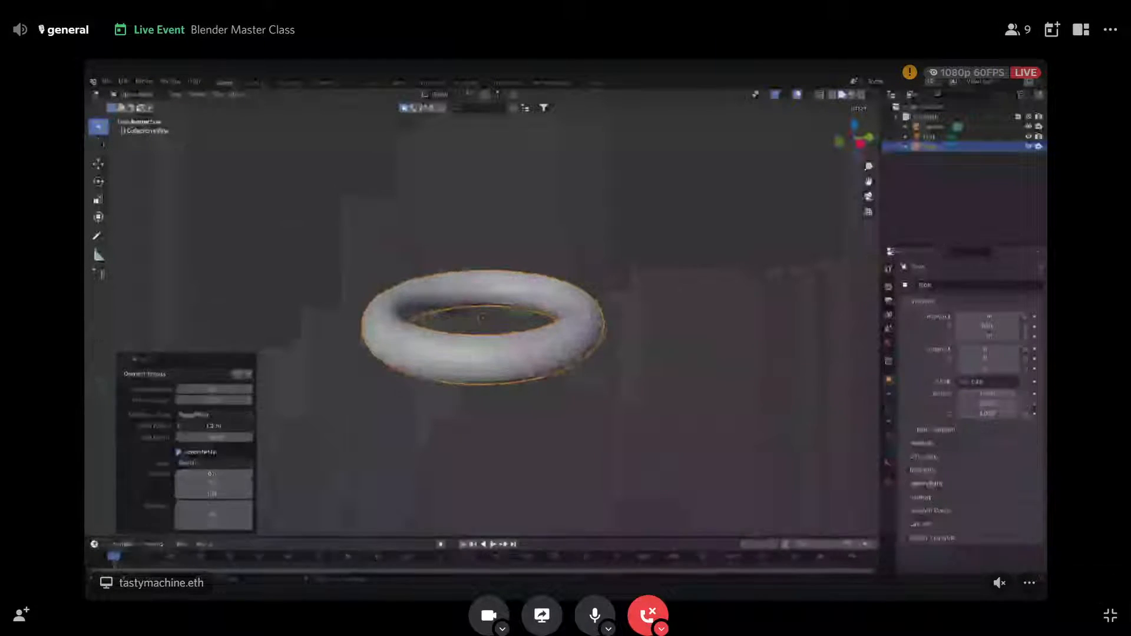
Leave the full-screen view in Discord, hide the participants without video and stop watching the stream.
left_click(1110, 616)
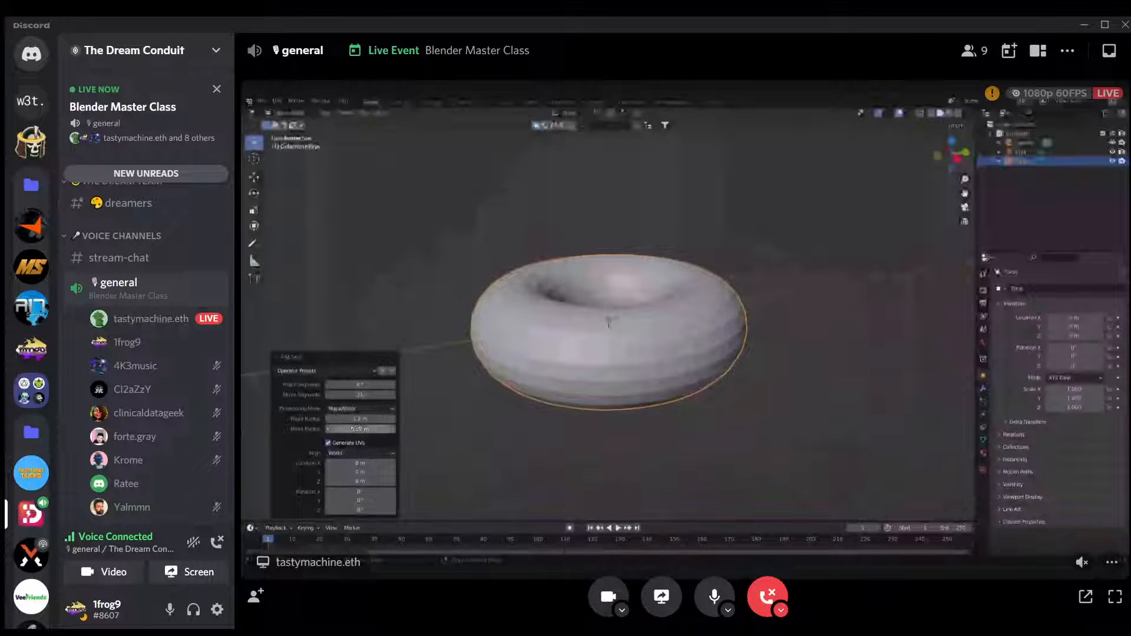
left_click(678, 508)
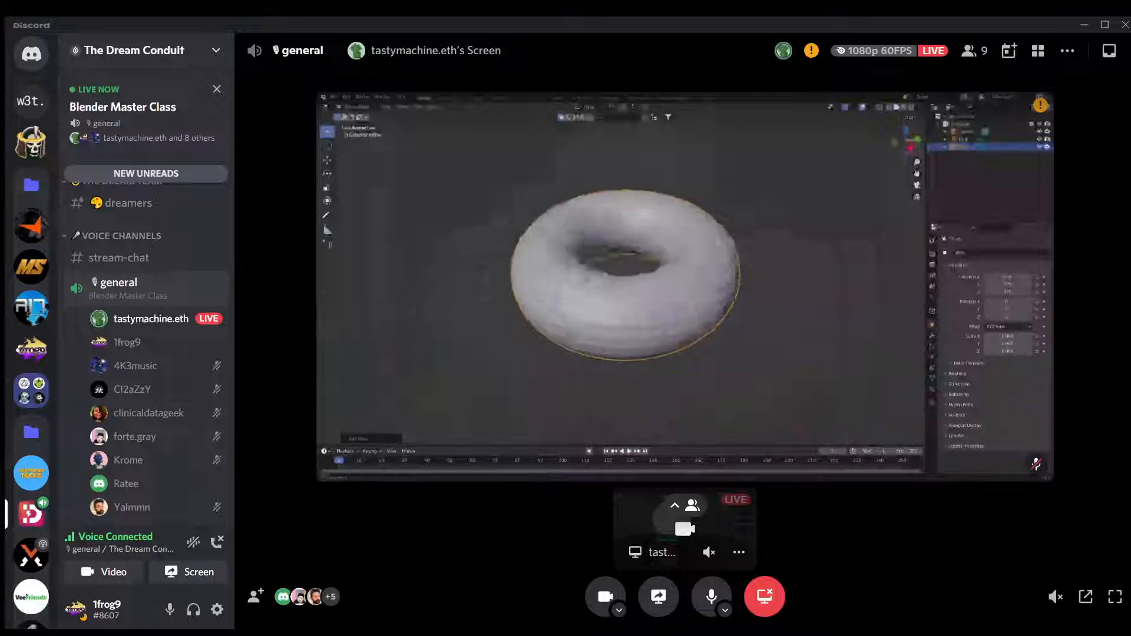
left_click(685, 506)
left_click(684, 505)
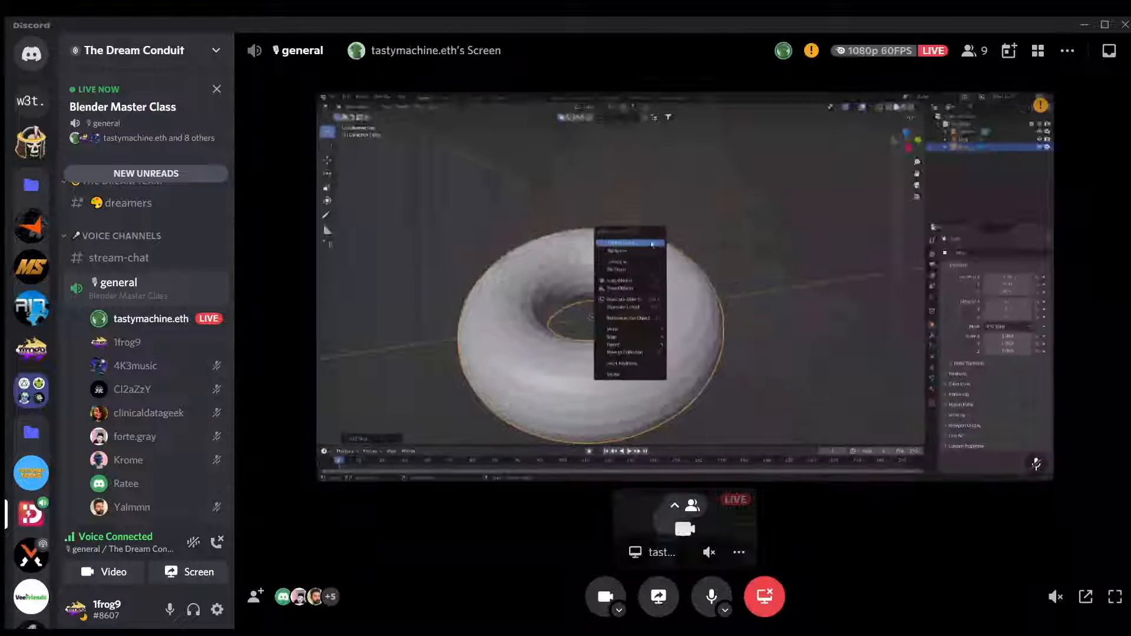
left_click(765, 597)
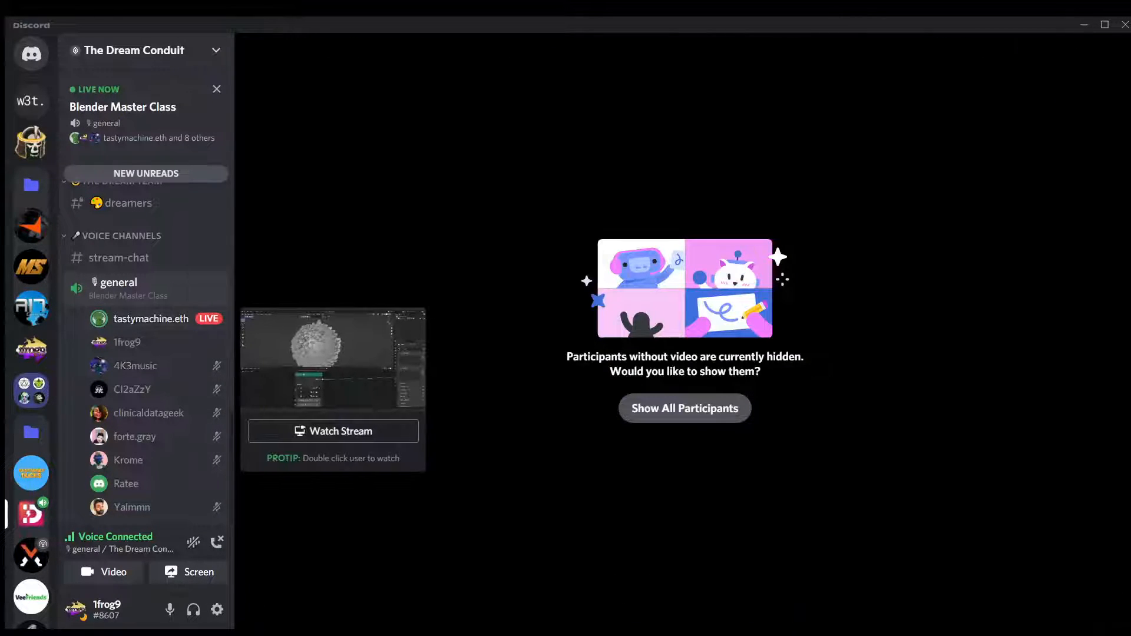
Rejoin the host's live stream in the voice channel and show it in full screen.
left_click(150, 319)
left_click(345, 415)
left_click(1104, 596)
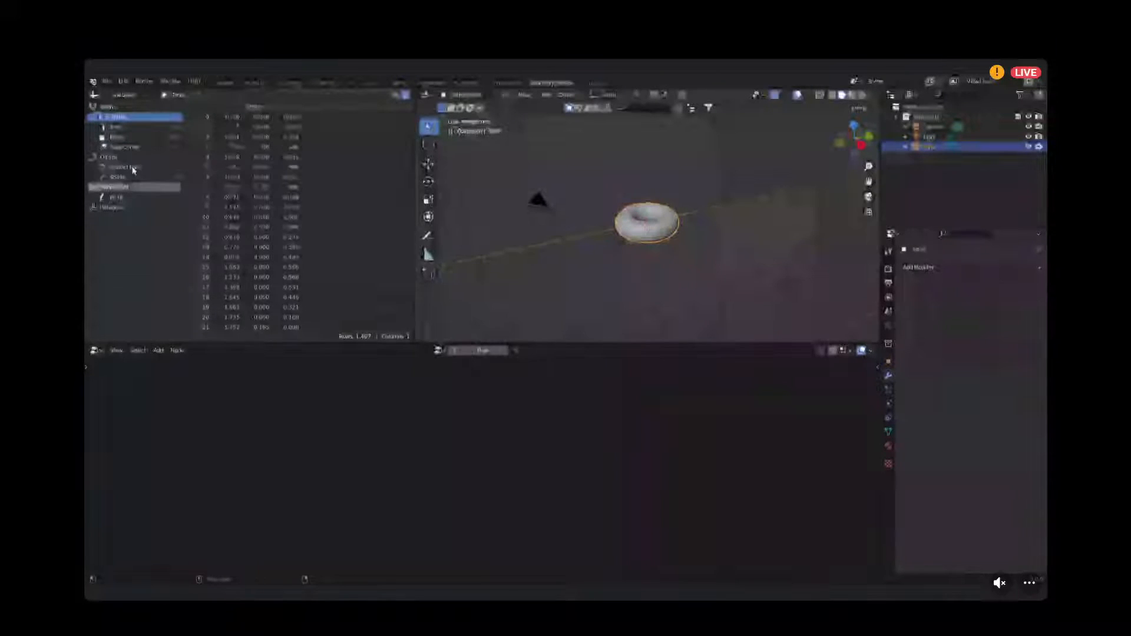
Join the spreadsheet area into the 3D viewport so the viewport fills the full width.
right_click(416, 325)
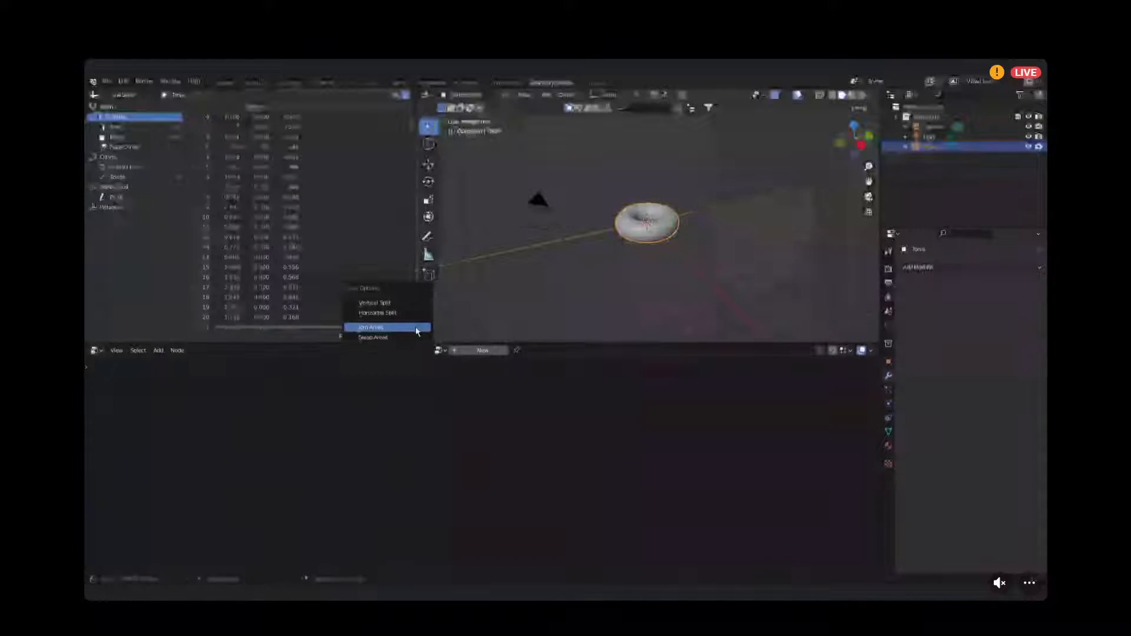
left_click(388, 328)
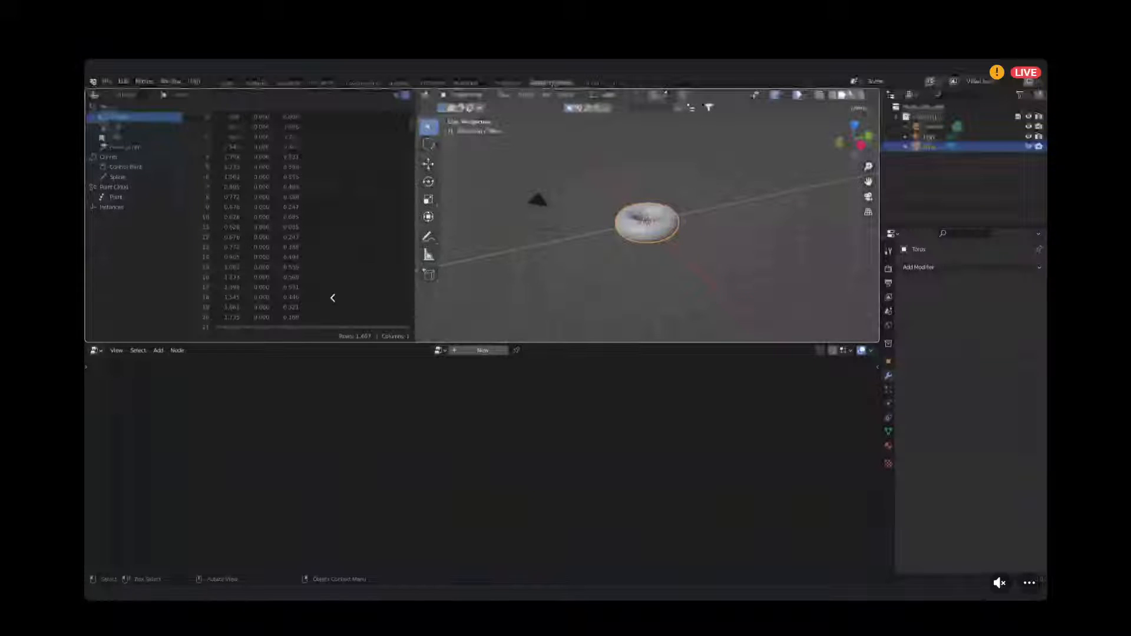
left_click(320, 296)
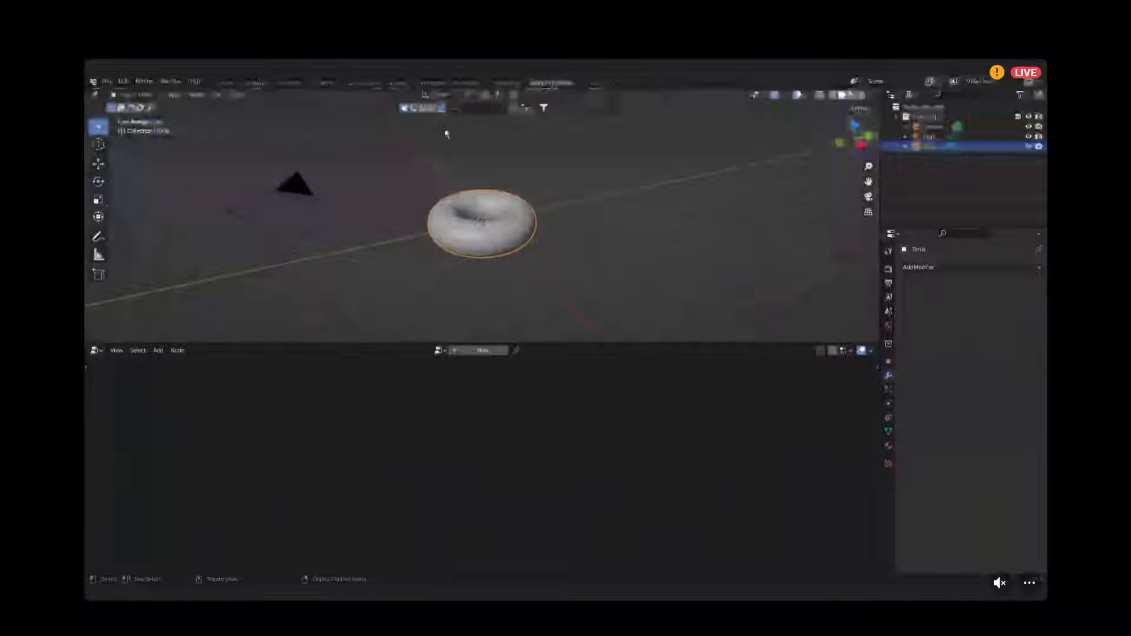
Create a new geometry node tree for the torus and spread its Group Input and Group Output nodes apart.
left_click(470, 350)
scroll(495, 442, "down", 1)
middle_click_drag(398, 462, 424, 442)
scroll(422, 443, "up", 2)
left_click_drag(391, 448, 227, 446)
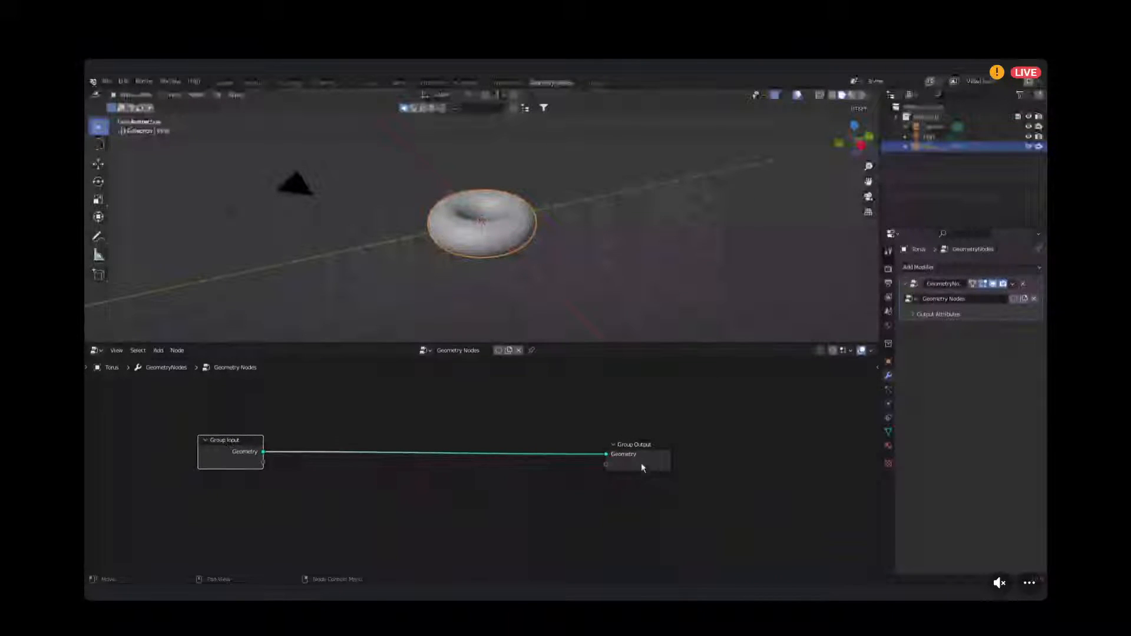
left_click_drag(639, 461, 676, 457)
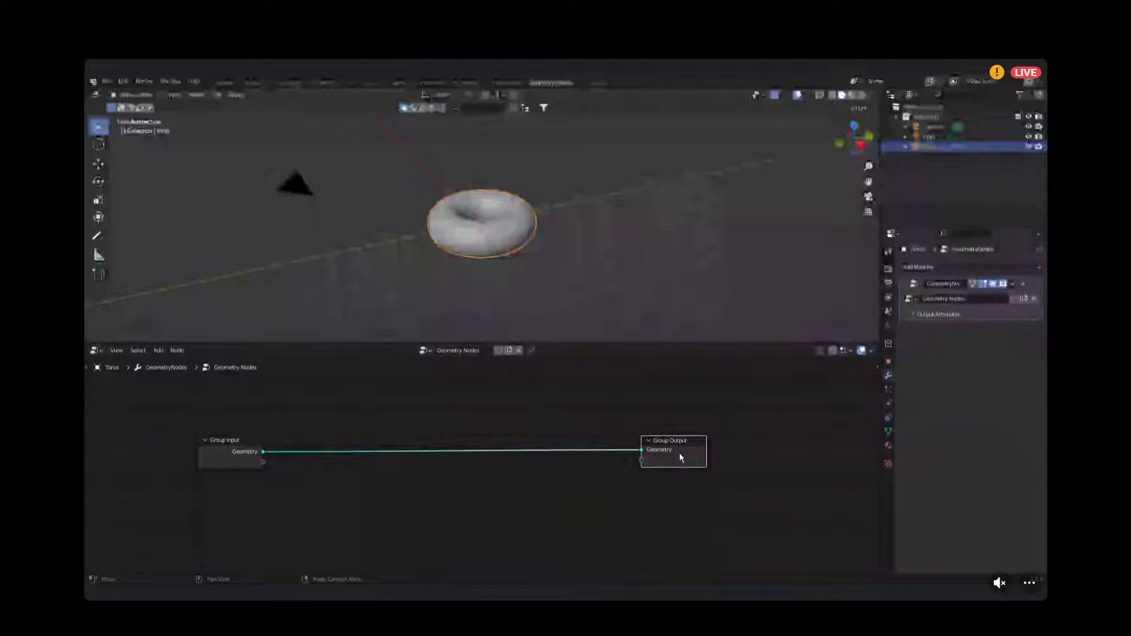
left_click_drag(215, 458, 125, 448)
Move the Group Input and Group Output nodes even farther apart to make room between them.
scroll(678, 449, "down", 3)
scroll(592, 446, "up", 2)
scroll(531, 447, "down", 1)
middle_click_drag(529, 443, 668, 438)
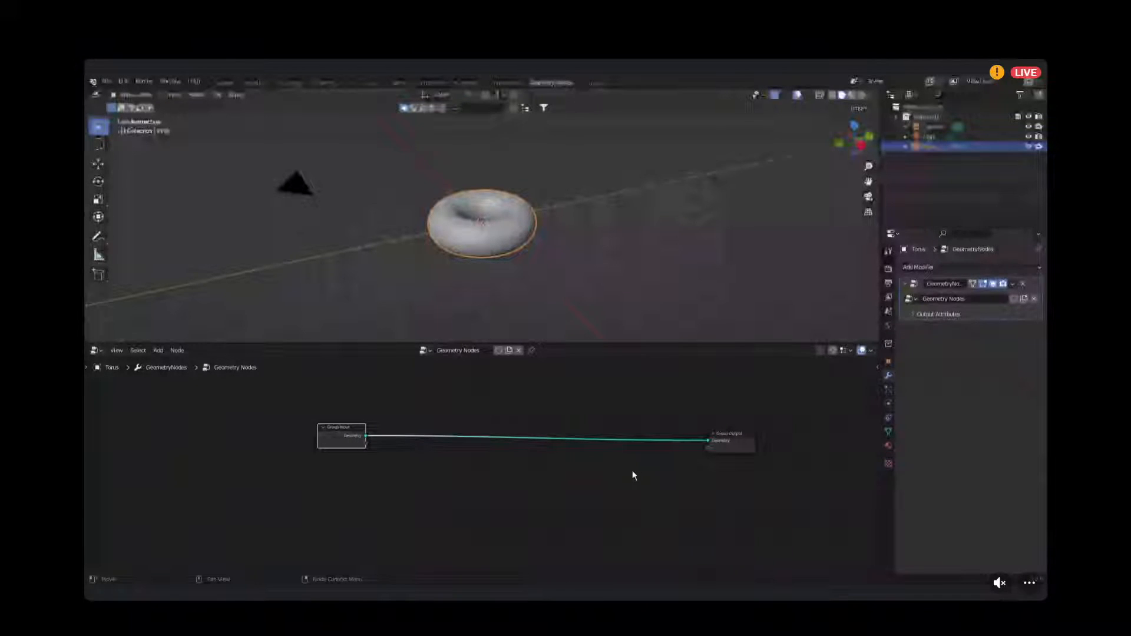
key("g")
left_click(424, 473)
left_click(750, 433)
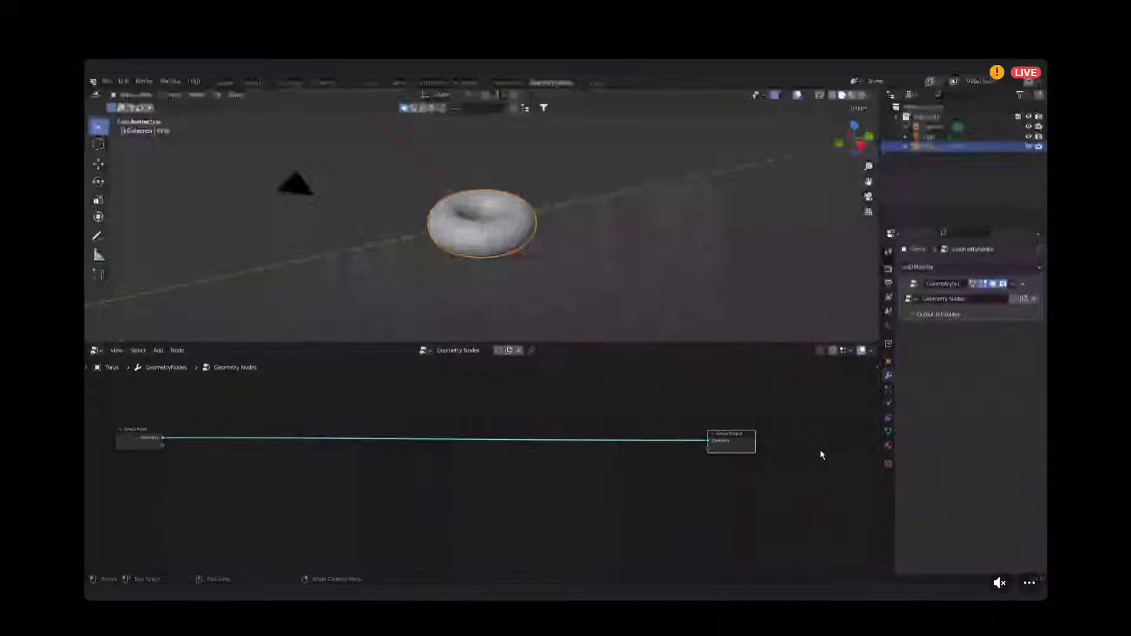
key("g")
left_click(904, 460)
Center the two nodes in view and enlarge the node editor by shrinking the 3D viewport's height.
scroll(486, 415, "down", 4)
middle_click_drag(487, 415, 519, 395)
scroll(521, 410, "up", 2)
middle_click_drag(567, 422, 549, 425)
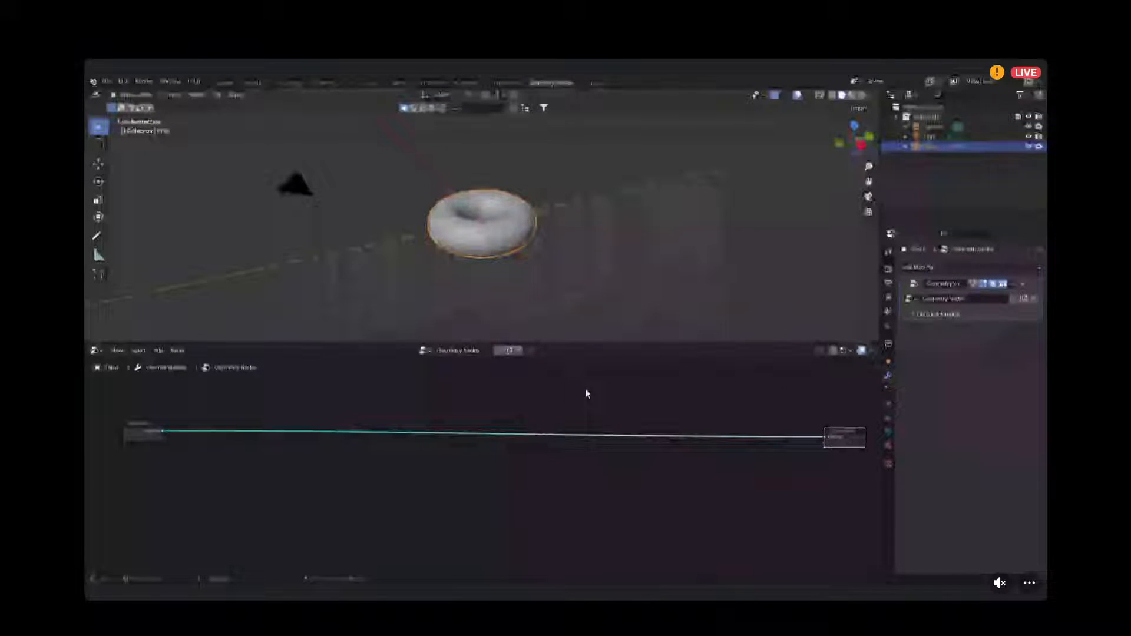
left_click_drag(545, 341, 548, 250)
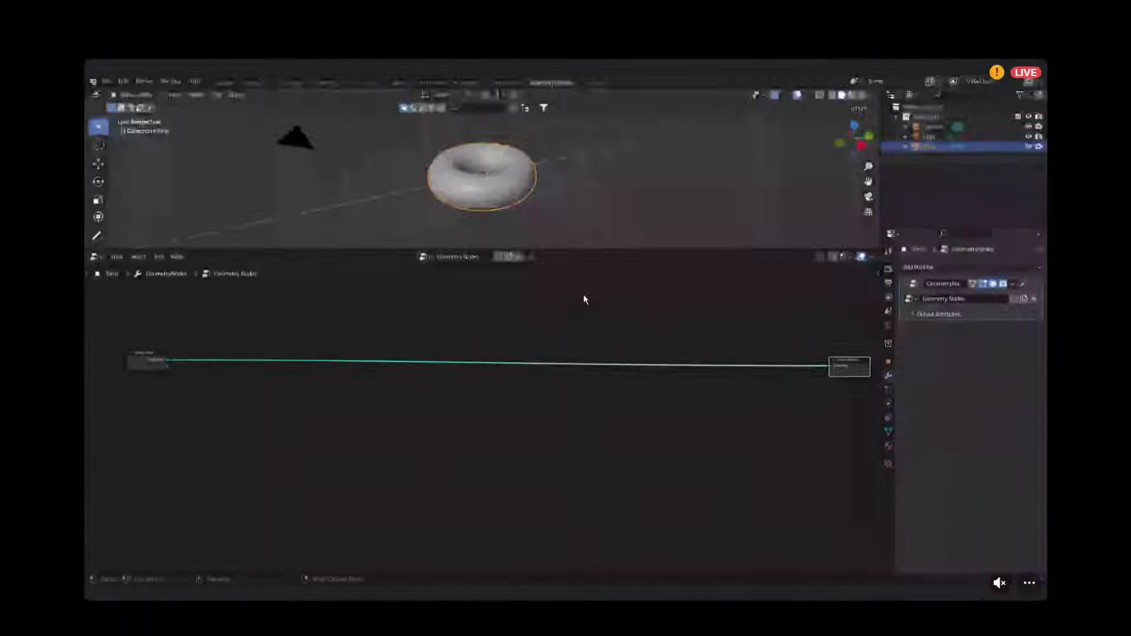
Insert a Join Geometry node into the link between the Group Input and Group Output nodes.
middle_click_drag(573, 297, 567, 309)
middle_click_drag(620, 342, 589, 348)
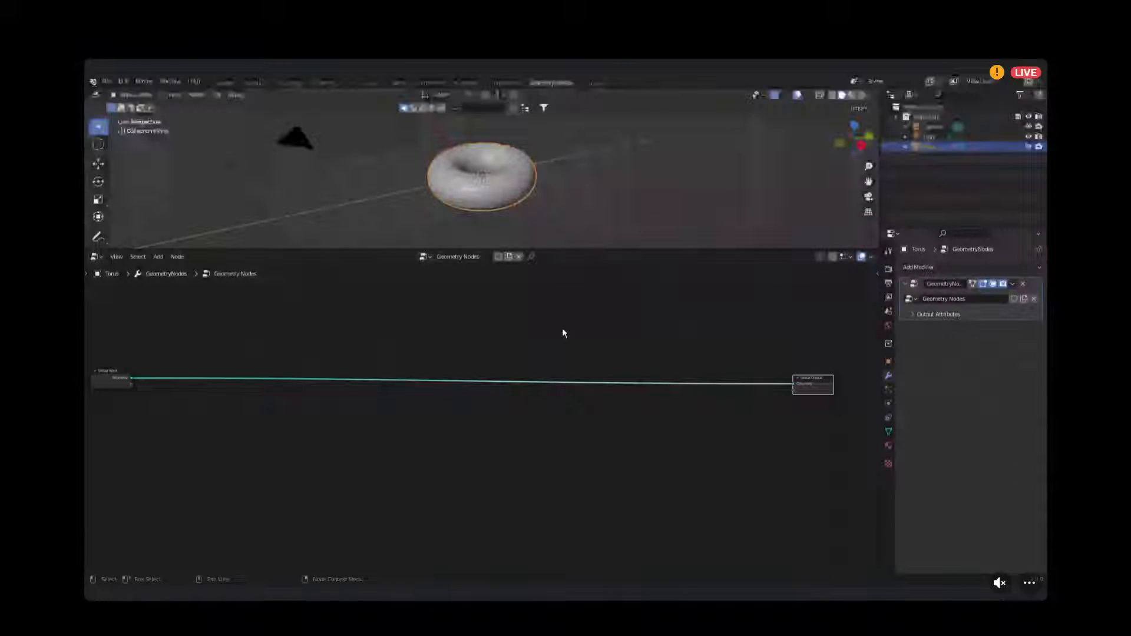
key("shift+a")
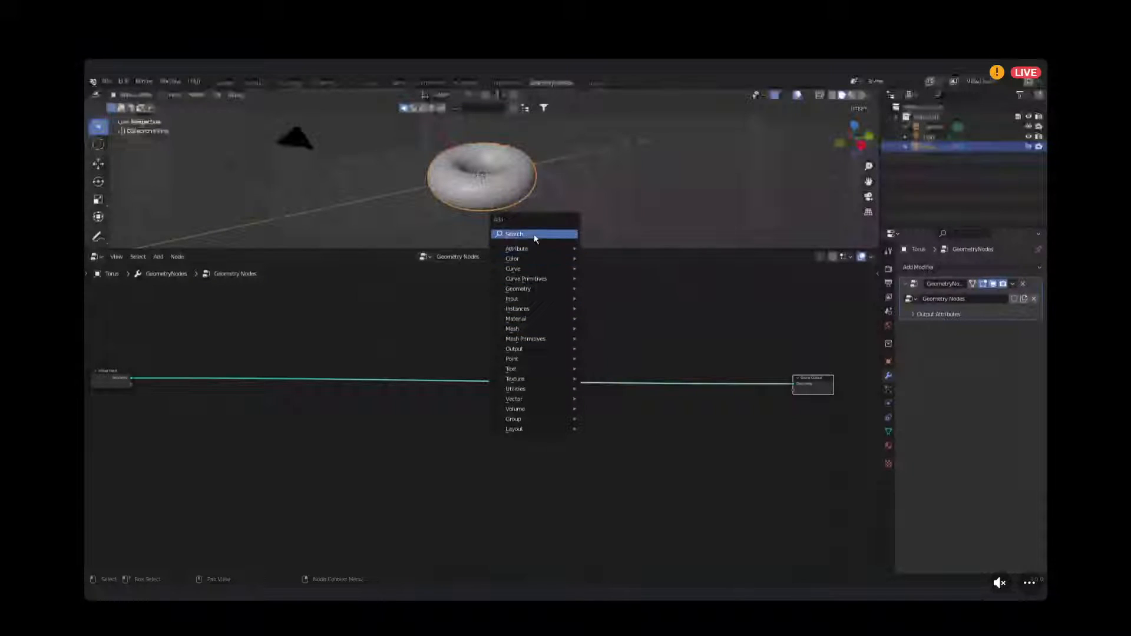
left_click(536, 238)
type("join")
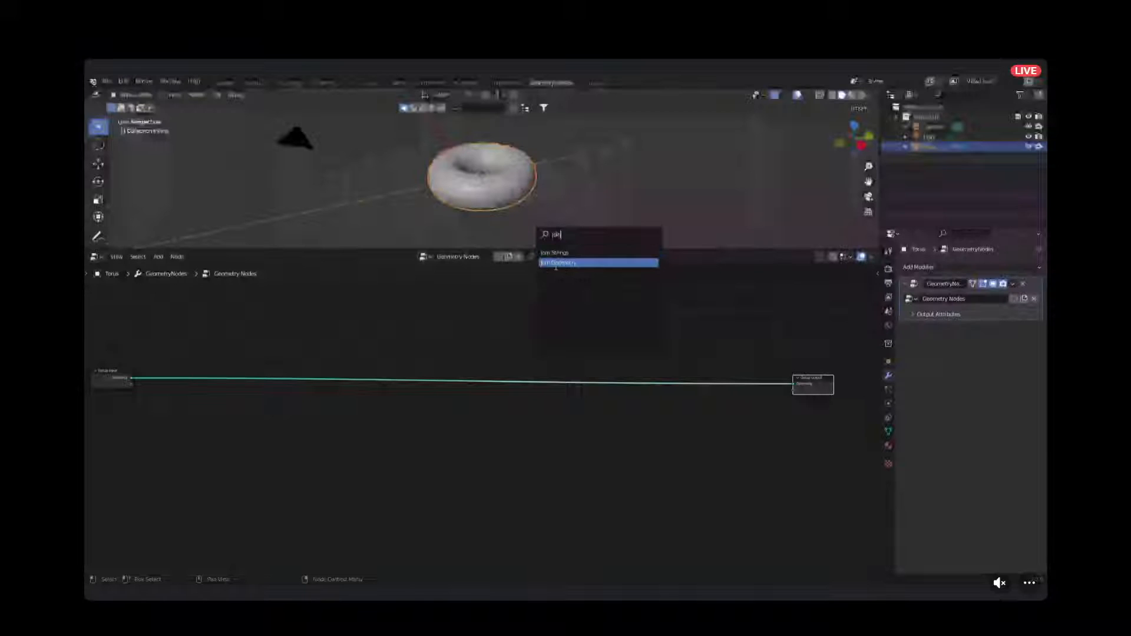
left_click(556, 266)
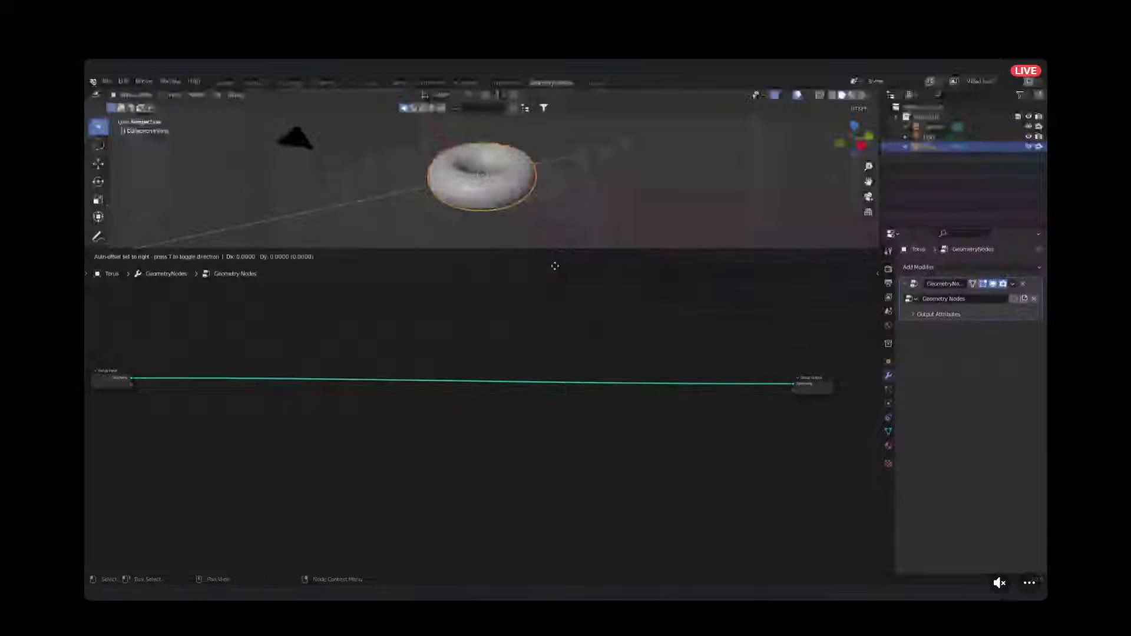
left_click(683, 397)
Examine the Join Geometry node's geometry input and its connection to the Group Output node up close.
scroll(664, 390, "up", 6)
middle_click_drag(772, 389, 596, 400)
scroll(655, 403, "up", 4)
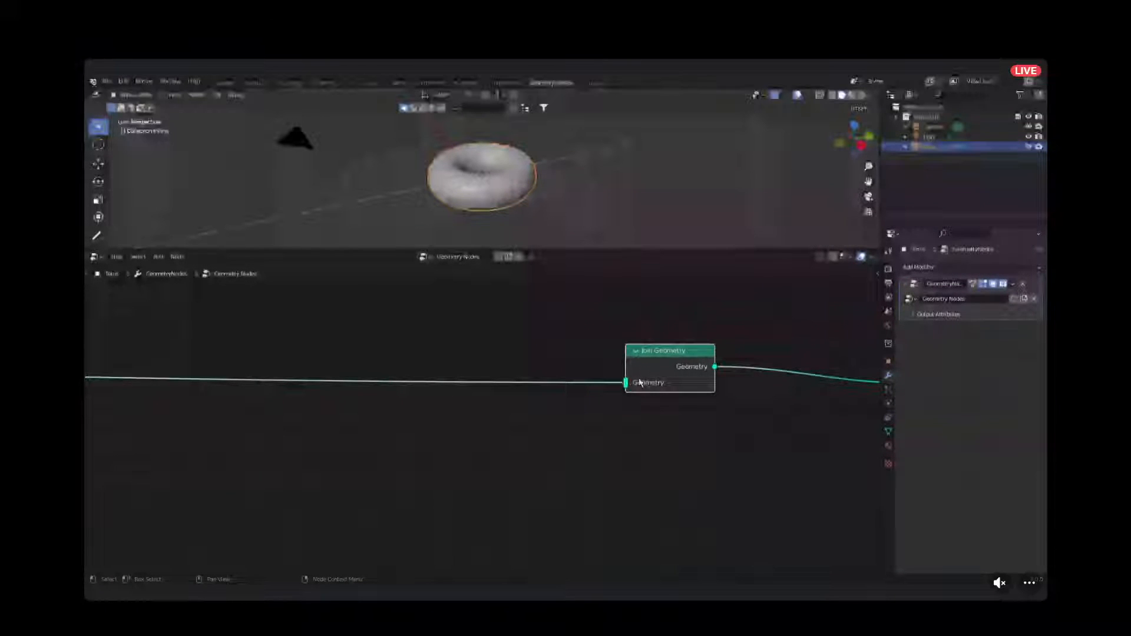
scroll(724, 428, "down", 3)
scroll(724, 428, "up", 1)
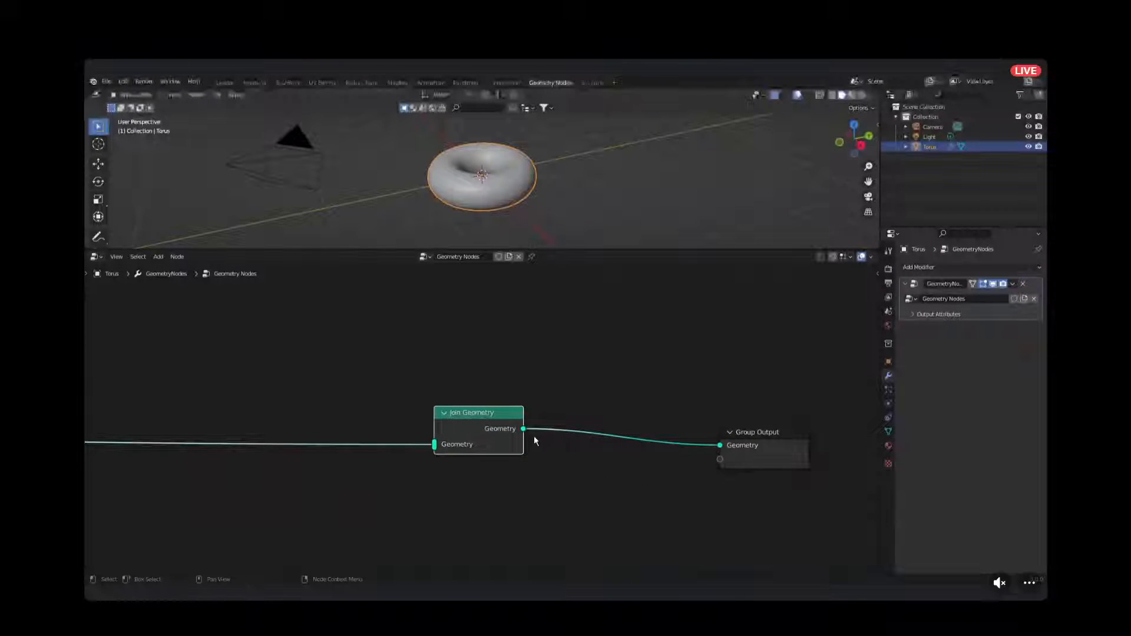
scroll(482, 447, "up", 2)
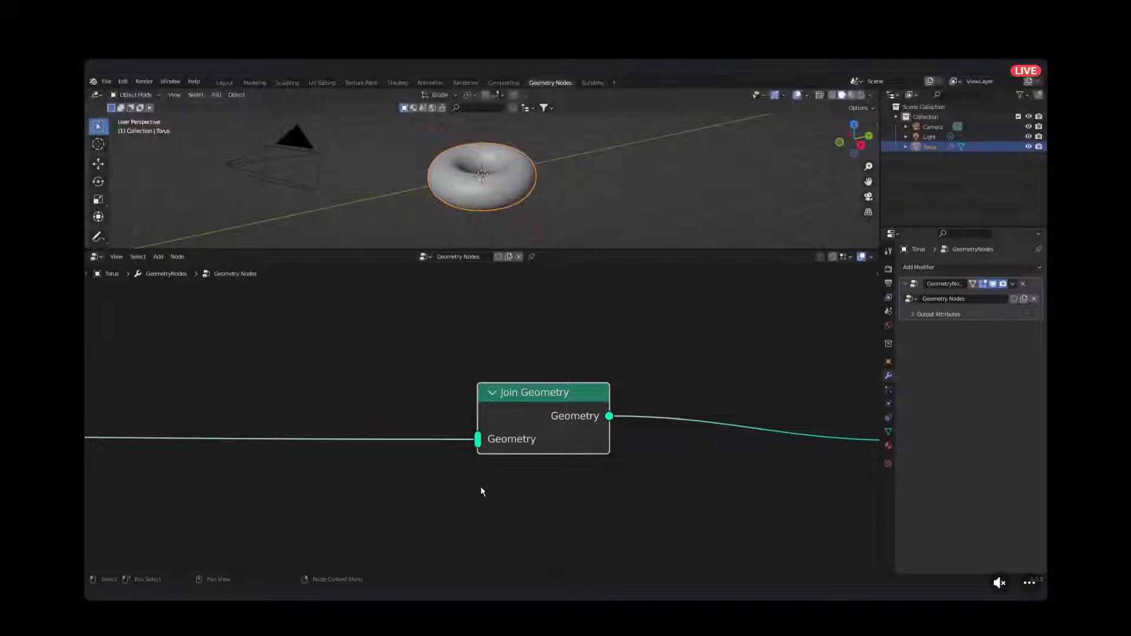
scroll(538, 462, "down", 1)
scroll(515, 457, "up", 1)
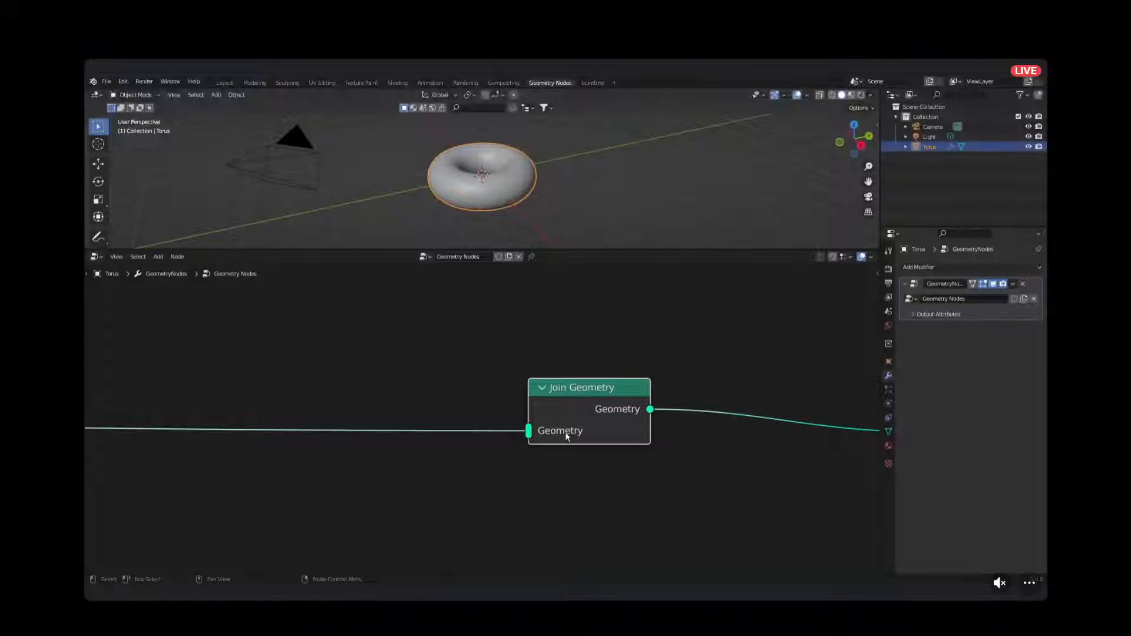
Add an Instance on Points node below the main link, just before the Join Geometry node.
scroll(567, 436, "down", 3)
middle_click_drag(500, 455, 608, 449)
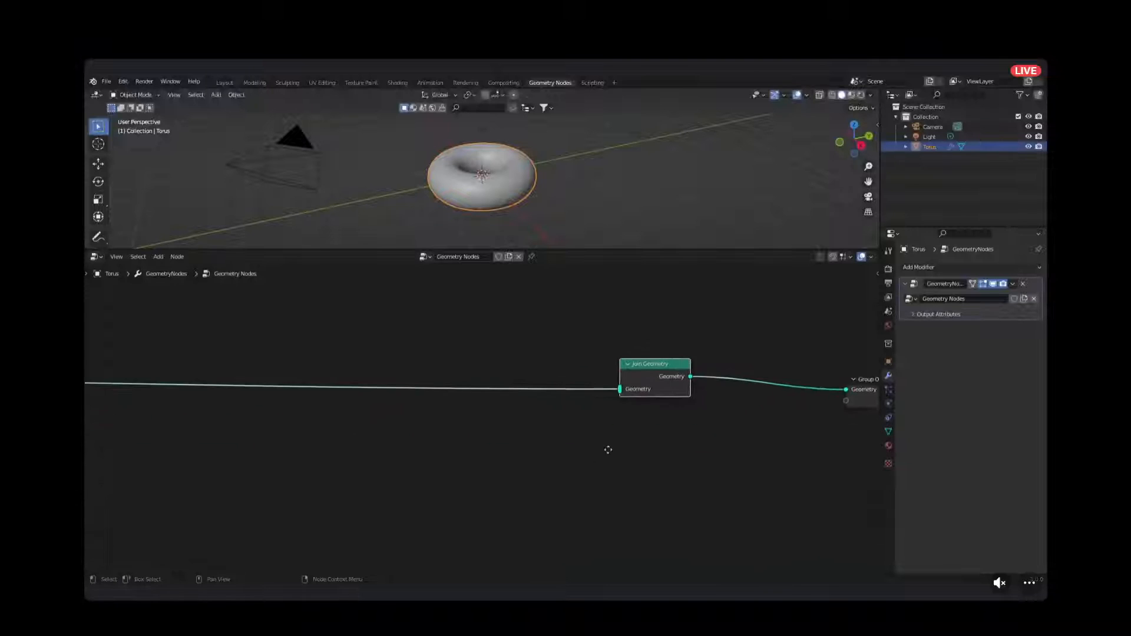
middle_click_drag(520, 472, 545, 456)
key("shift+a")
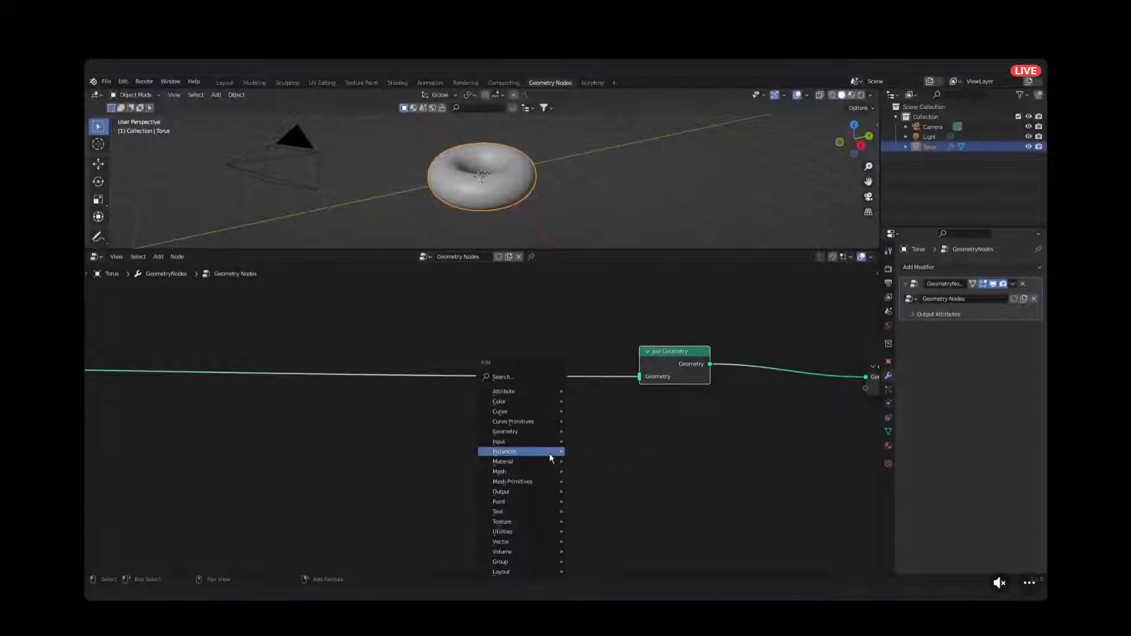
left_click(520, 384)
type("inst")
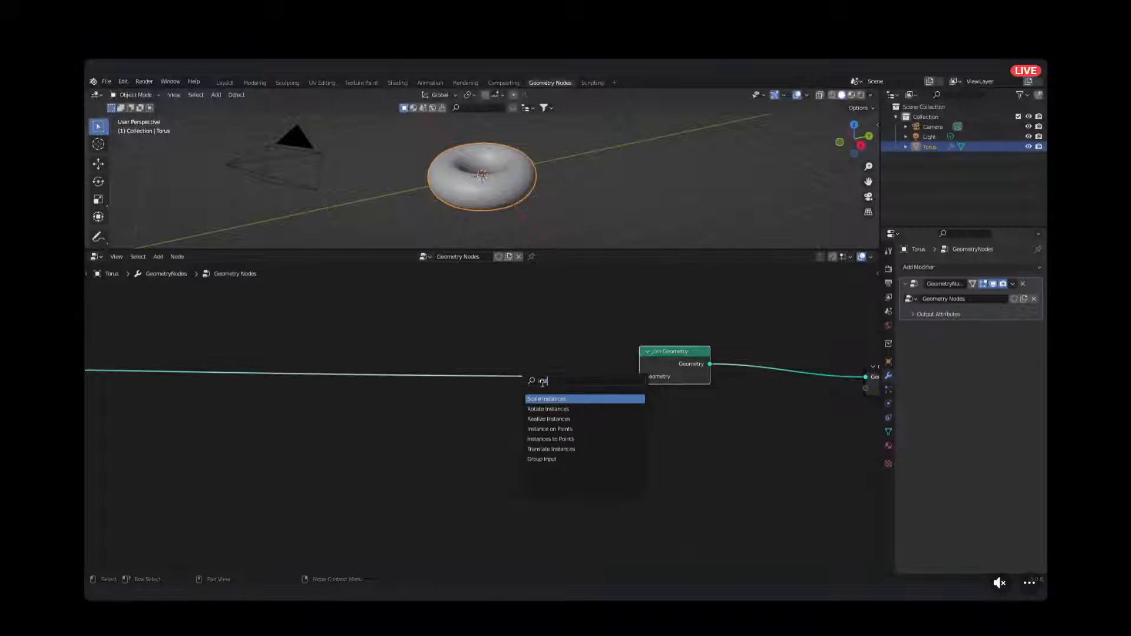
left_click(577, 429)
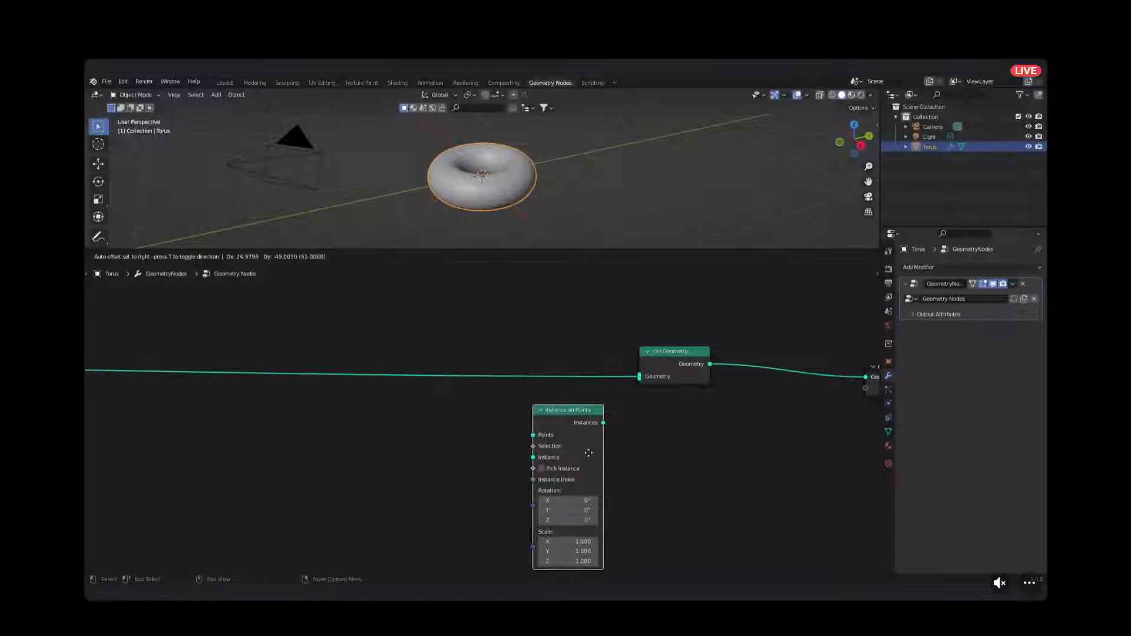
scroll(589, 465, "down", 1)
scroll(566, 480, "up", 1)
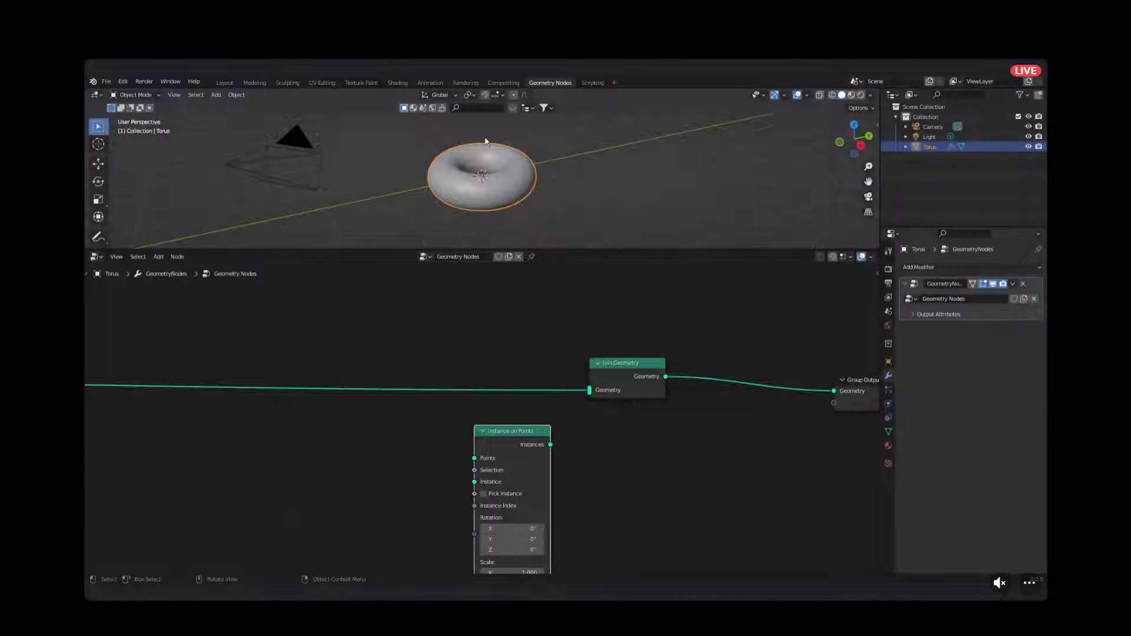
scroll(429, 202, "up", 4)
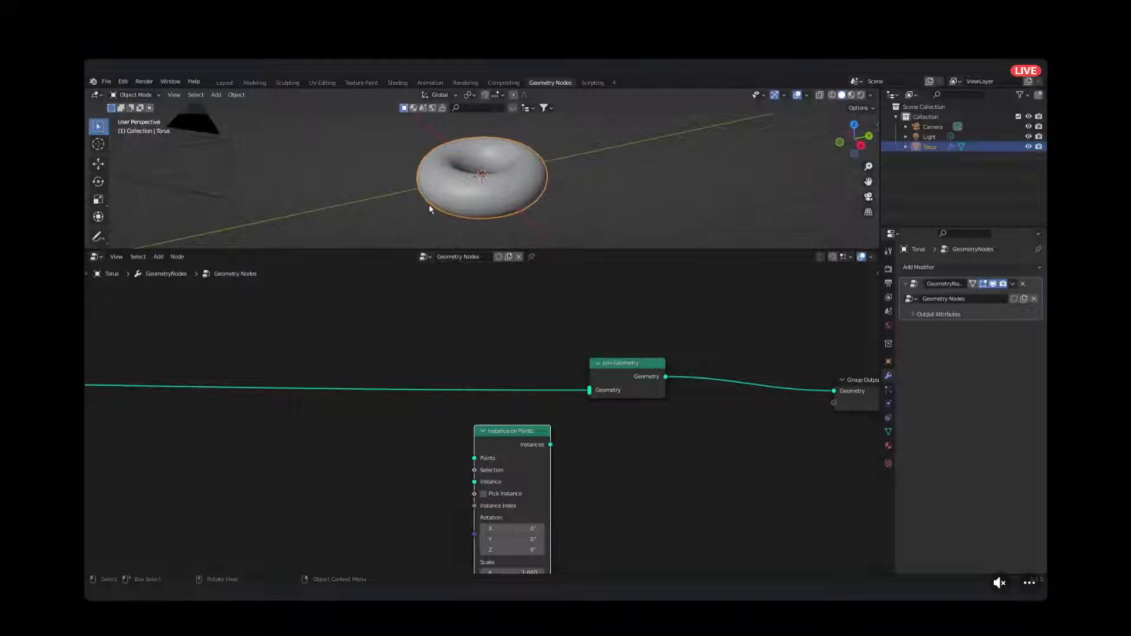
middle_click_drag(433, 168, 538, 163)
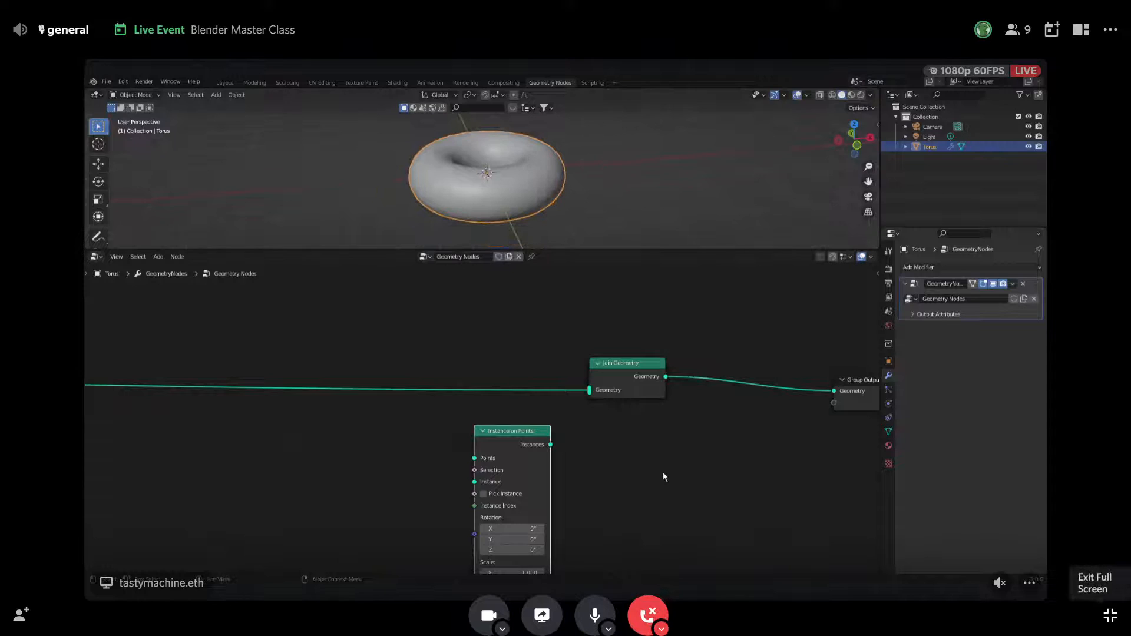
Switch to Discord, leave the full-screen stream and enable Streamer Mode in the user settings.
left_click(1110, 615)
left_click(141, 50)
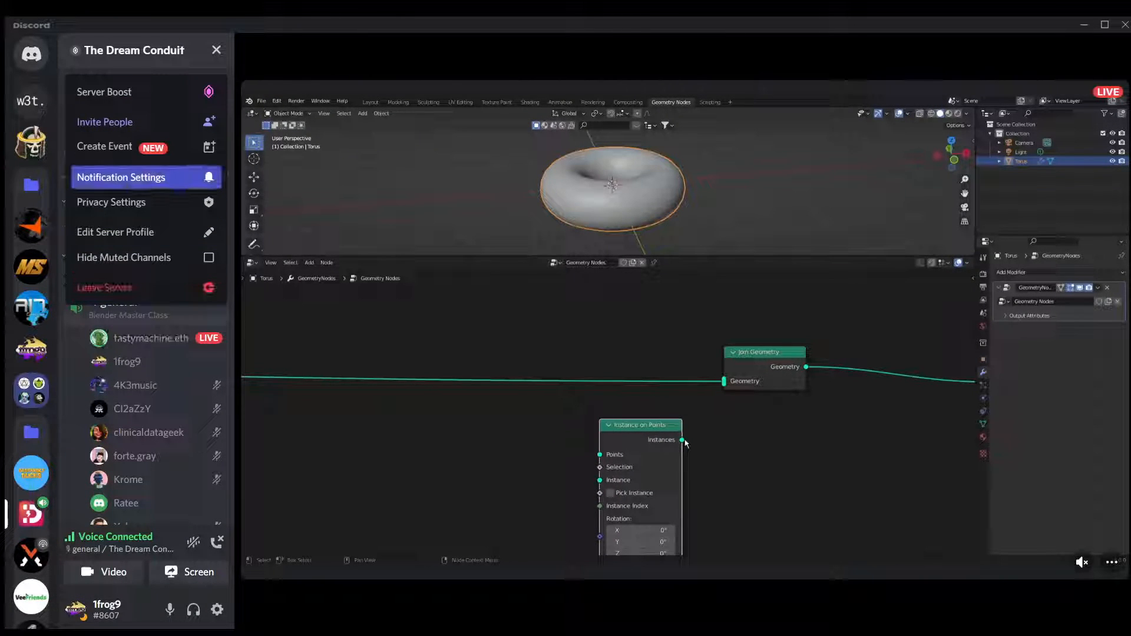
left_click(217, 609)
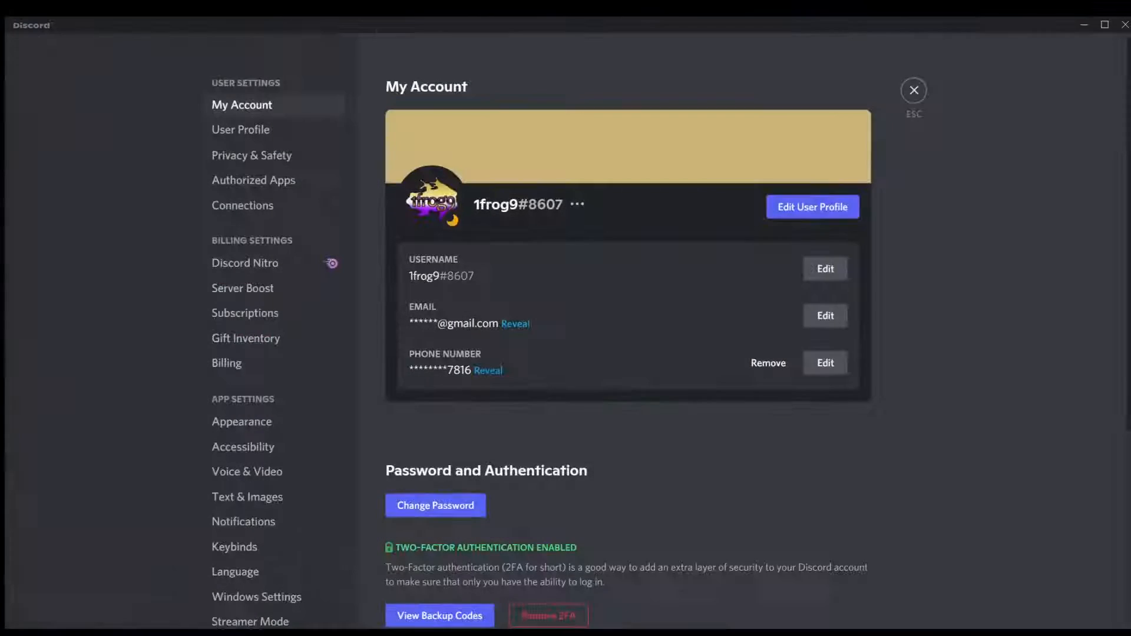
left_click(247, 621)
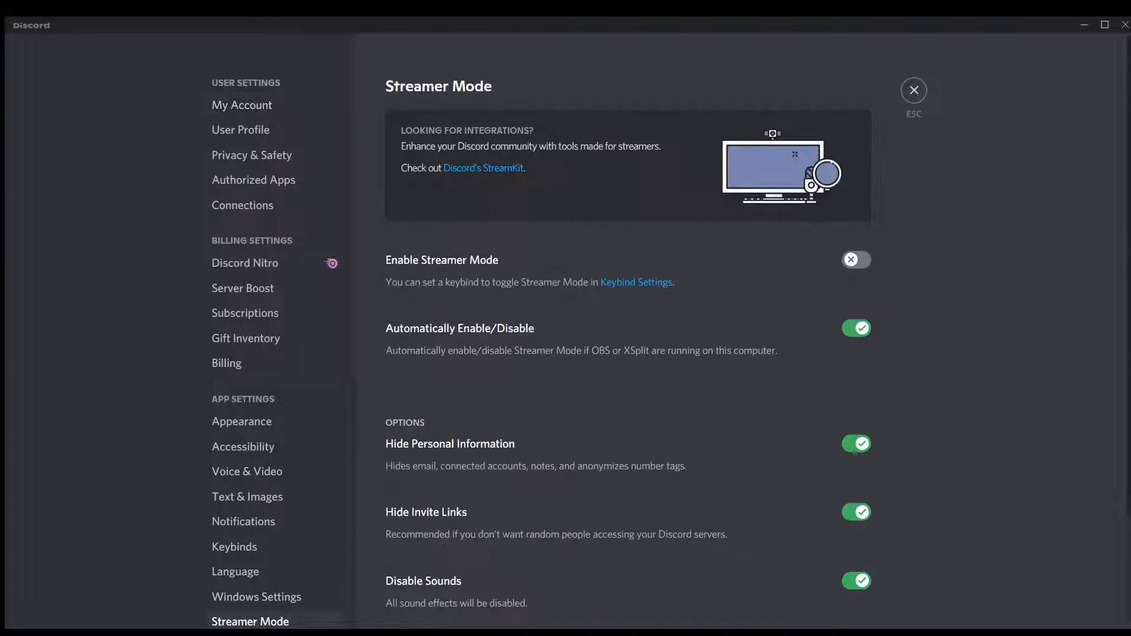
left_click(856, 260)
left_click(914, 91)
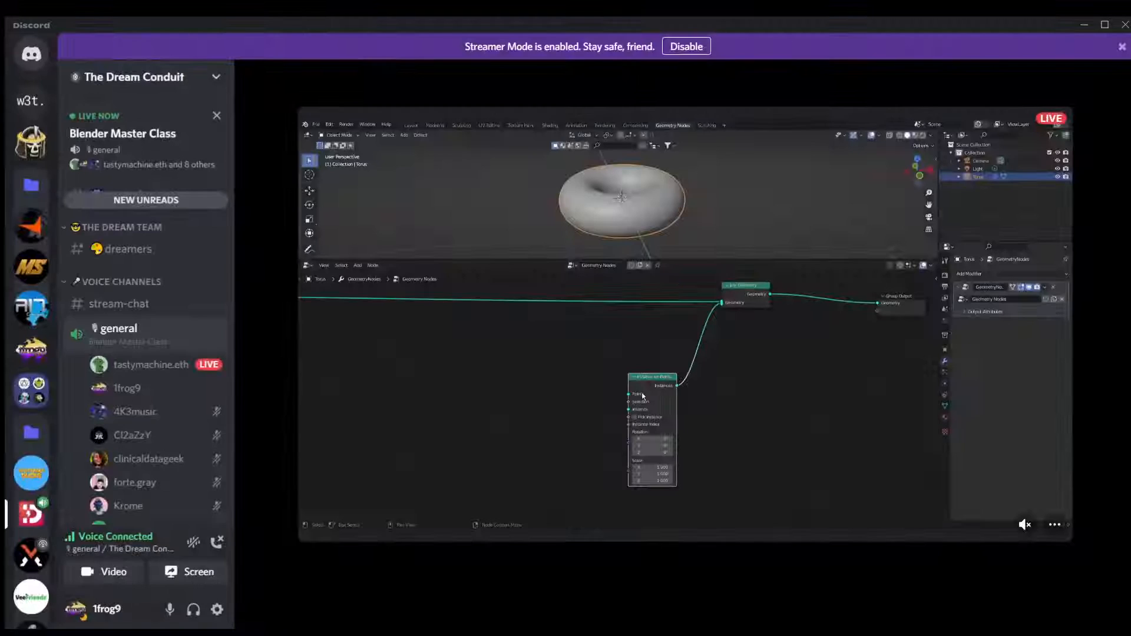
Return the Blender live stream to full-screen view in Discord.
left_click(1115, 597)
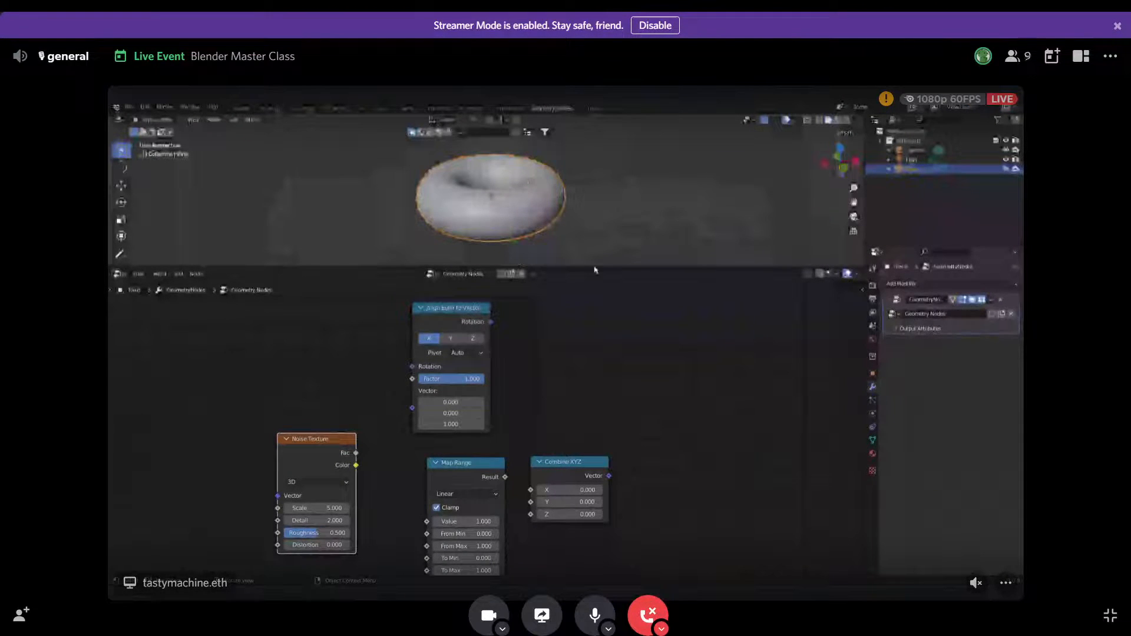
left_click(1115, 620)
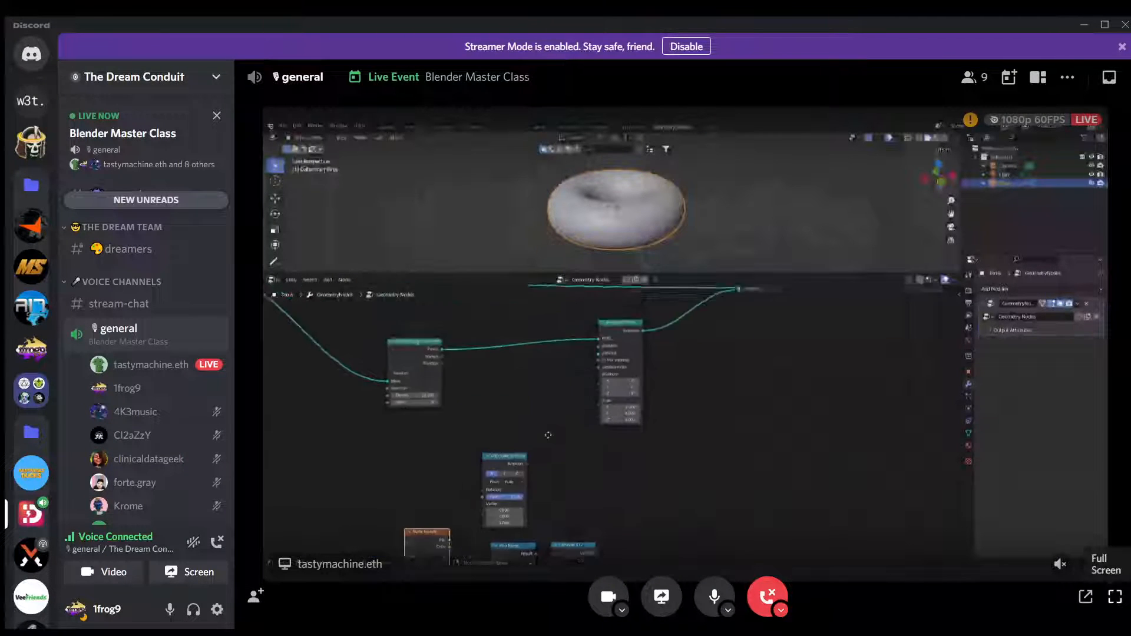
left_click(1115, 597)
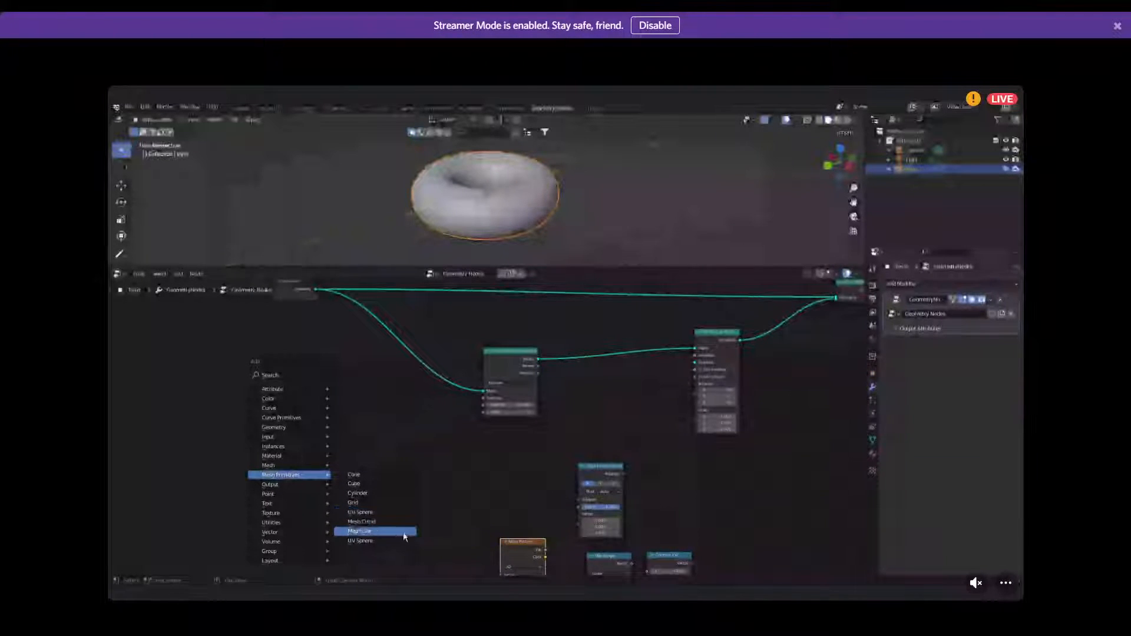
Add a UV Sphere mesh primitive node and place it below the Distribute Points on Faces node.
left_click(363, 541)
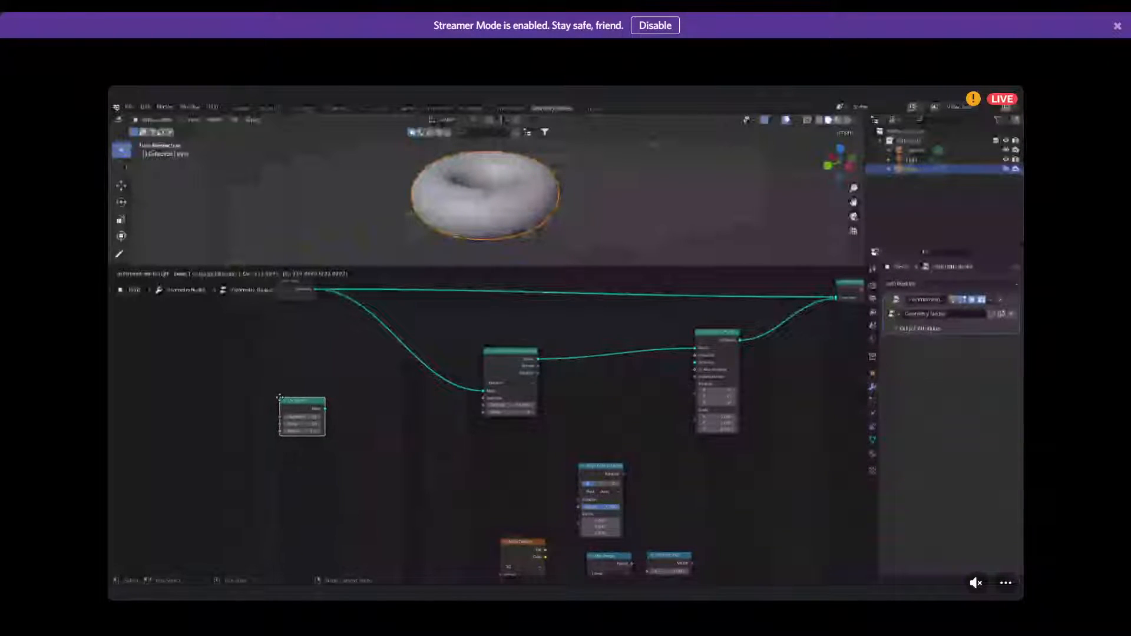
left_click(280, 394)
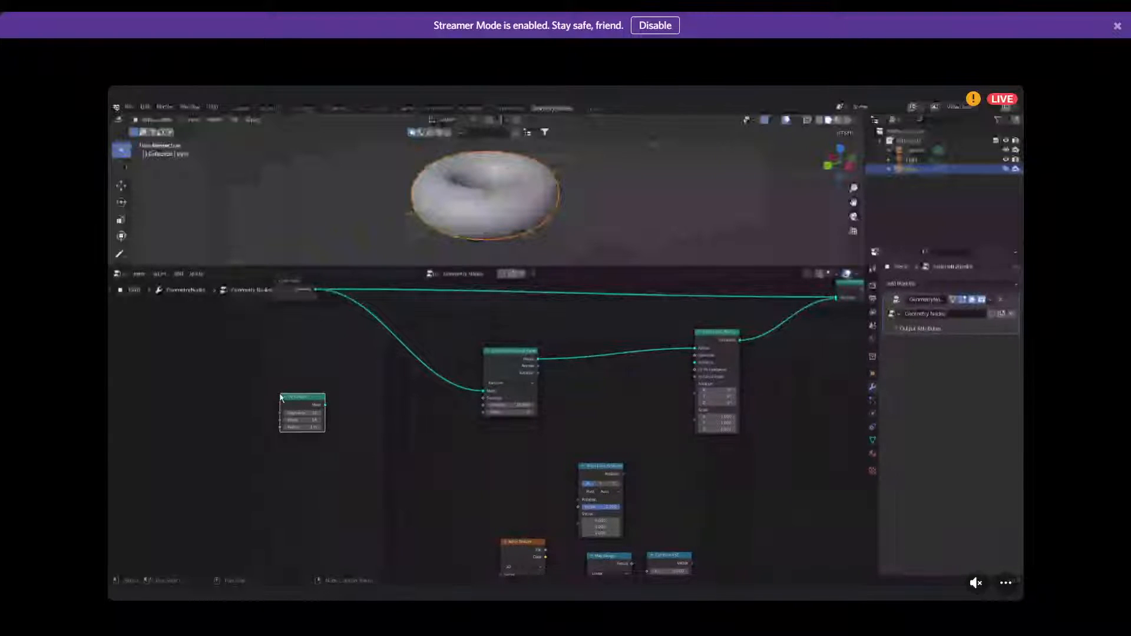
scroll(339, 417, "down", 2)
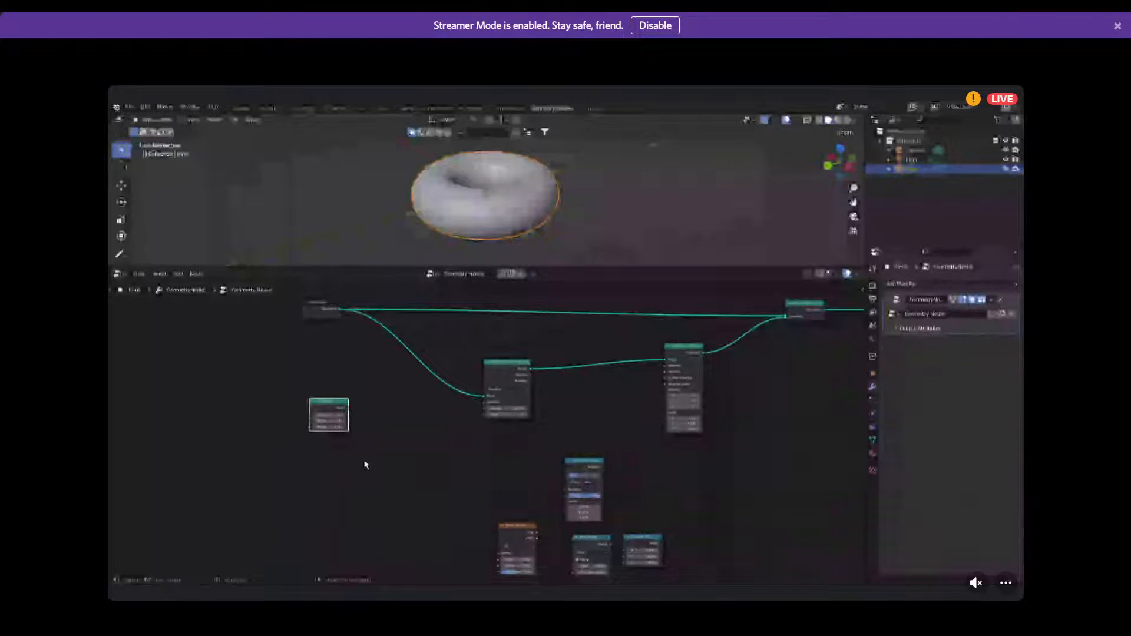
left_click_drag(333, 404, 403, 445)
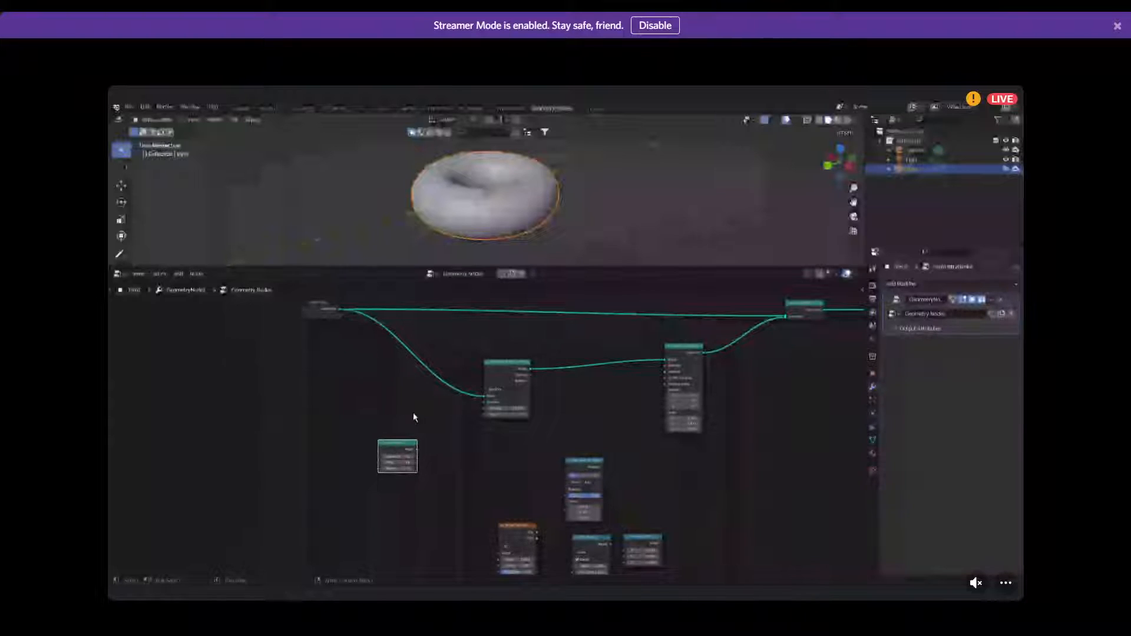
scroll(459, 213, "up", 3)
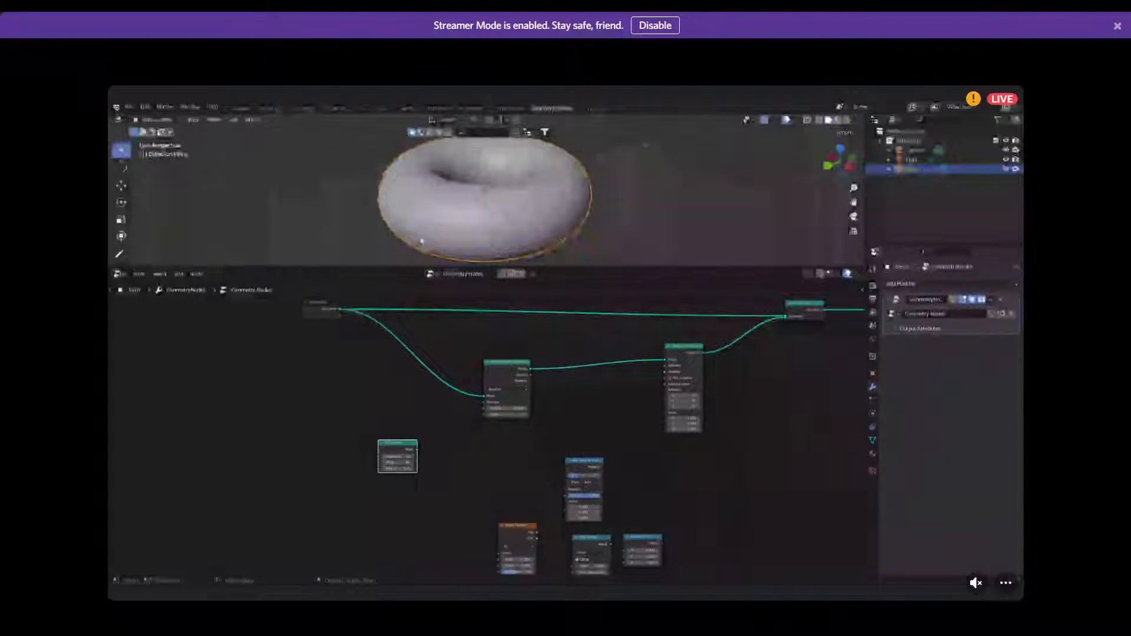
left_click_drag(396, 451, 434, 467)
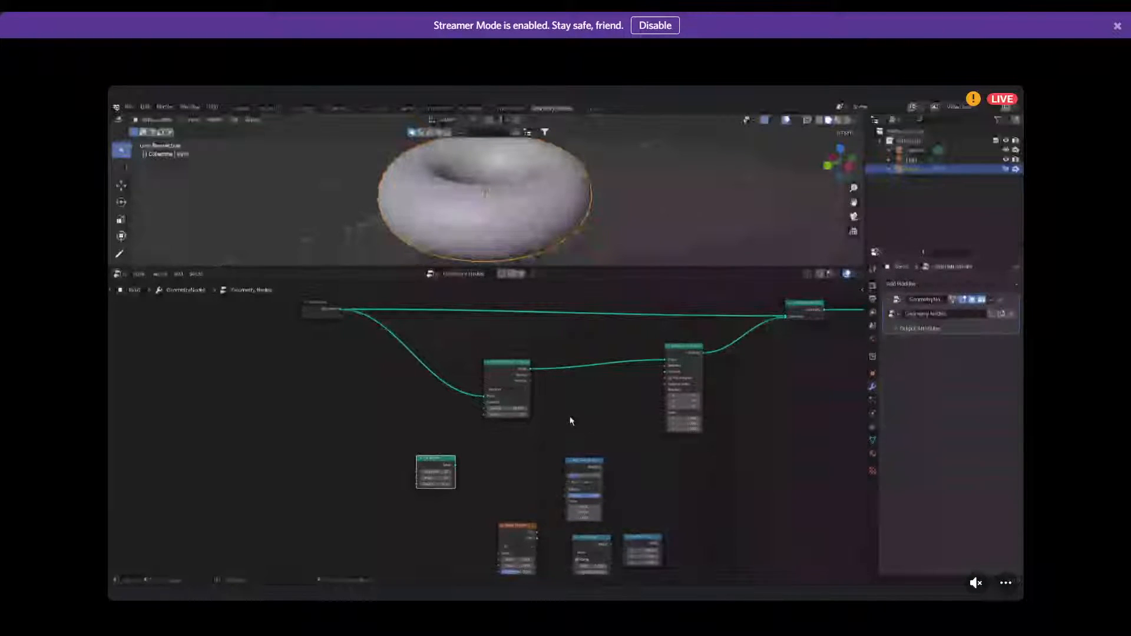
Duplicate the Join Geometry node and place the copy between Distribute Points on Faces and Instance on Points.
key("shift+a")
left_click(808, 307)
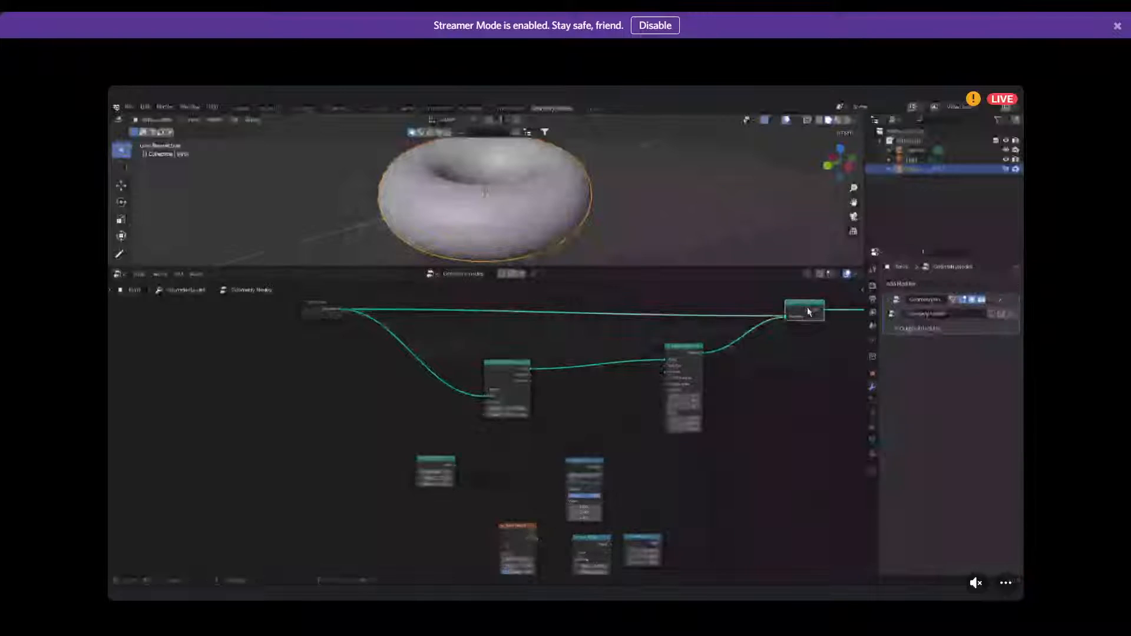
scroll(795, 372, "up", 1)
middle_click_drag(794, 373, 663, 402)
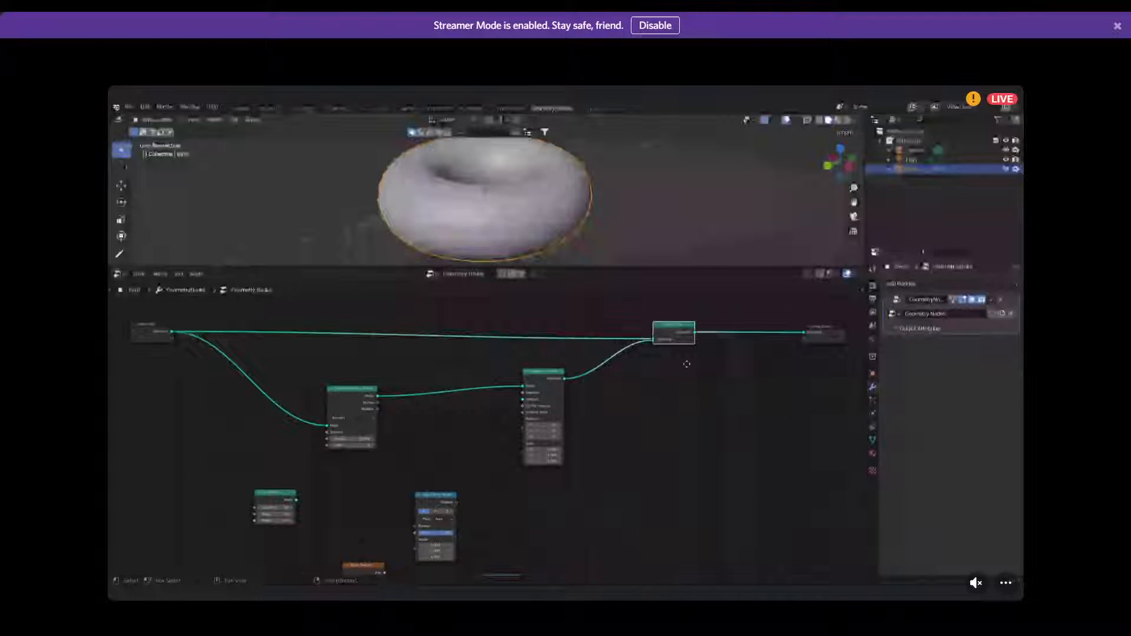
key("shift+d")
left_click(455, 467)
scroll(467, 448, "up", 2)
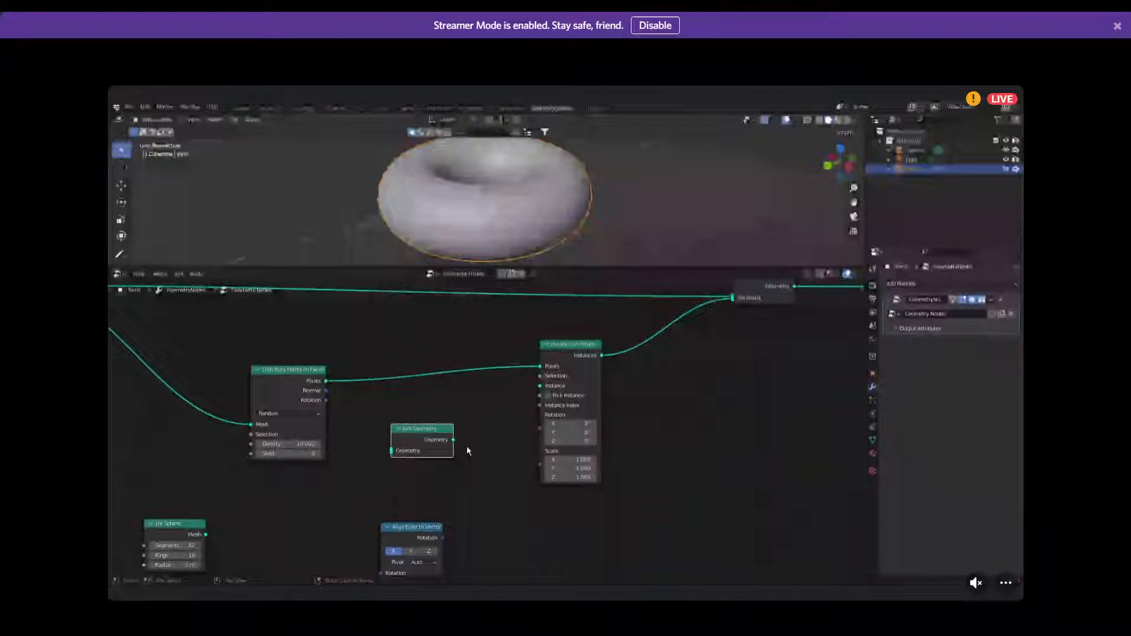
Connect the UV Sphere's mesh through the duplicated Join Geometry node to the Instance input of Instance on Points.
left_click_drag(186, 534, 180, 505)
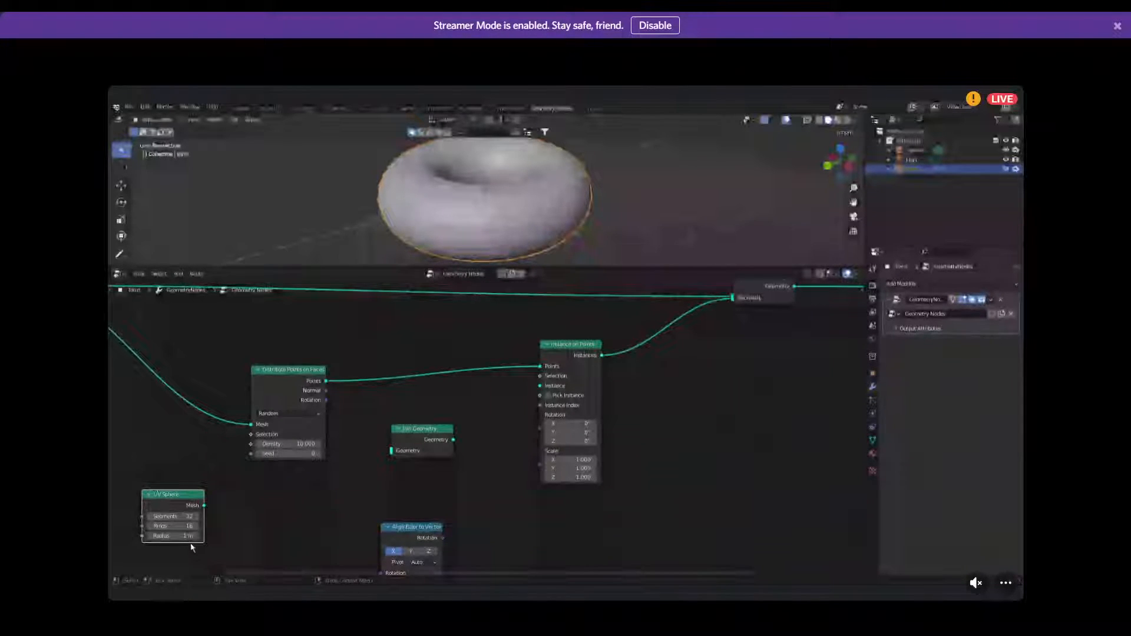
left_click_drag(204, 506, 540, 386)
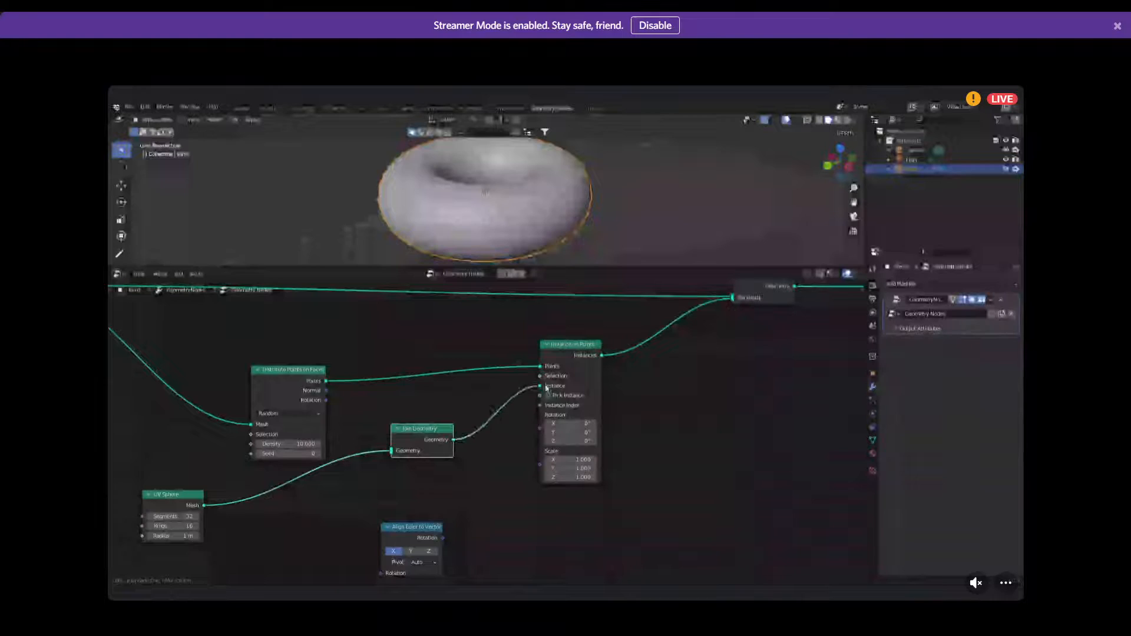
scroll(495, 206, "down", 2)
middle_click_drag(507, 182, 528, 221)
scroll(475, 201, "down", 1)
scroll(527, 218, "up", 4)
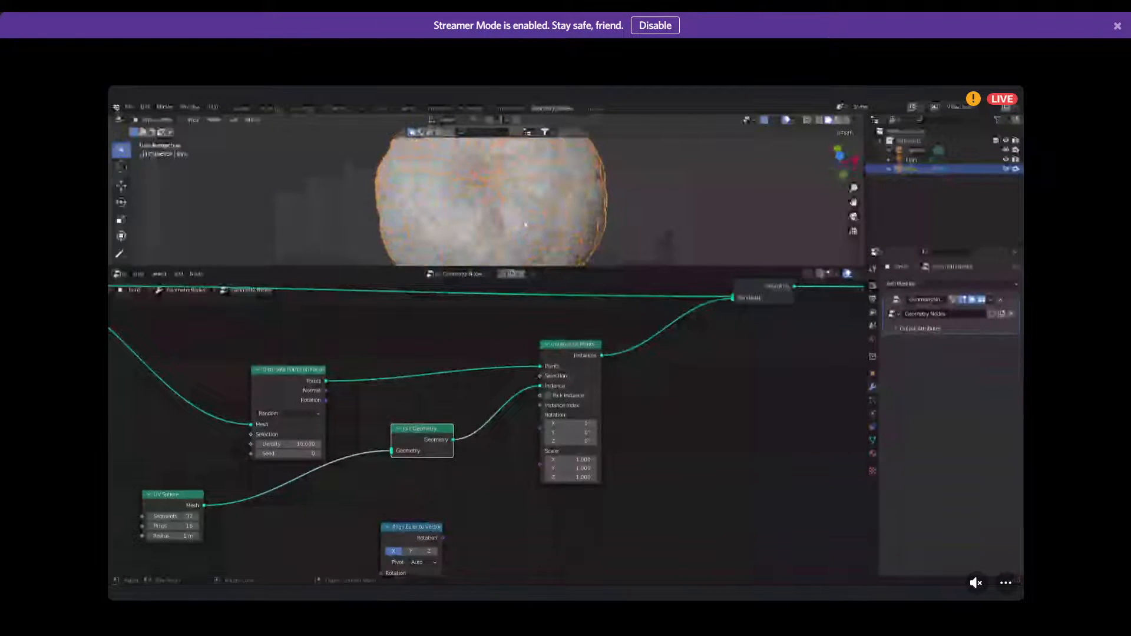
scroll(523, 159, "down", 3)
middle_click_drag(518, 168, 499, 184)
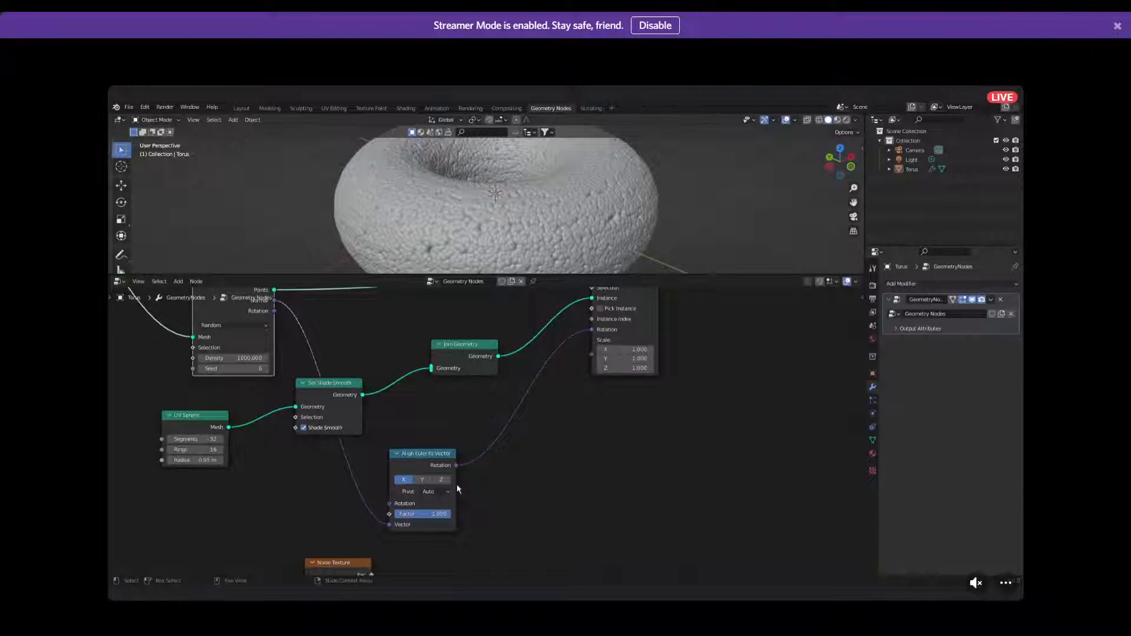
Set the Align Euler to Vector axis to Z and shift the Noise Texture node slightly towards the Map Range node.
left_click(442, 480)
middle_click_drag(538, 208, 472, 198)
scroll(472, 198, "down", 1)
middle_click_drag(417, 440, 435, 407)
scroll(434, 407, "down", 2)
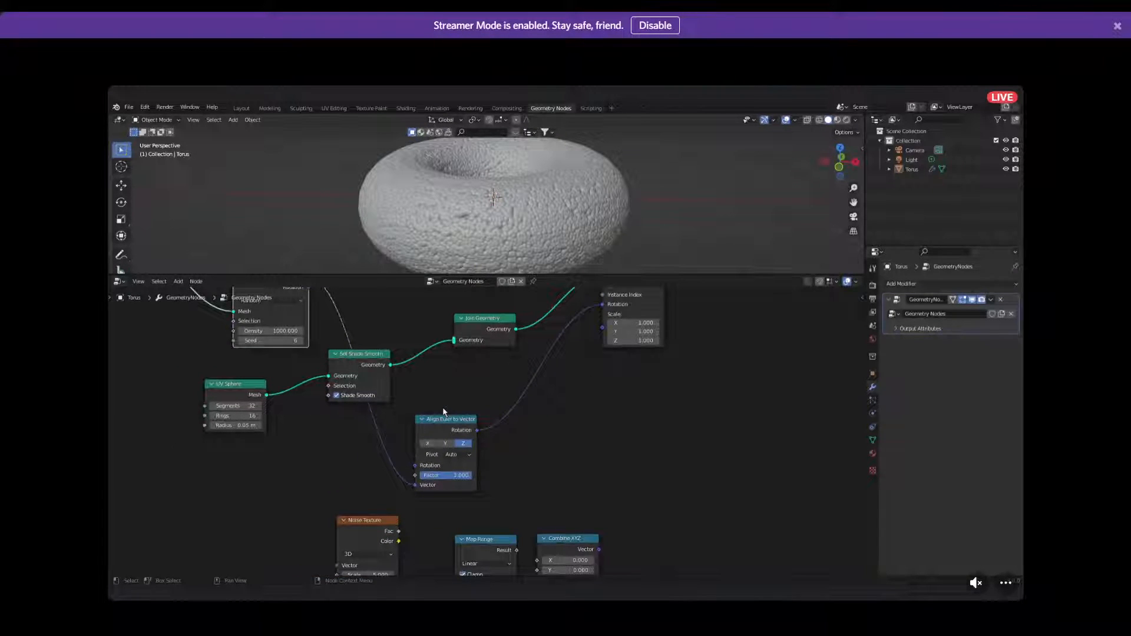
middle_click_drag(507, 478, 453, 436)
scroll(402, 457, "up", 1)
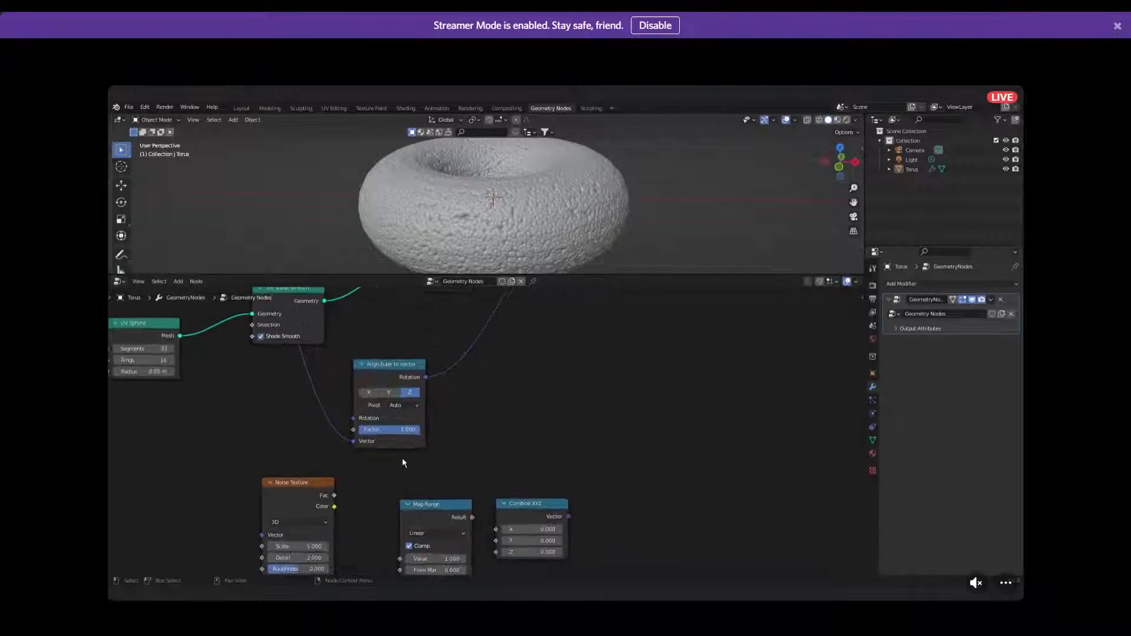
left_click(321, 500)
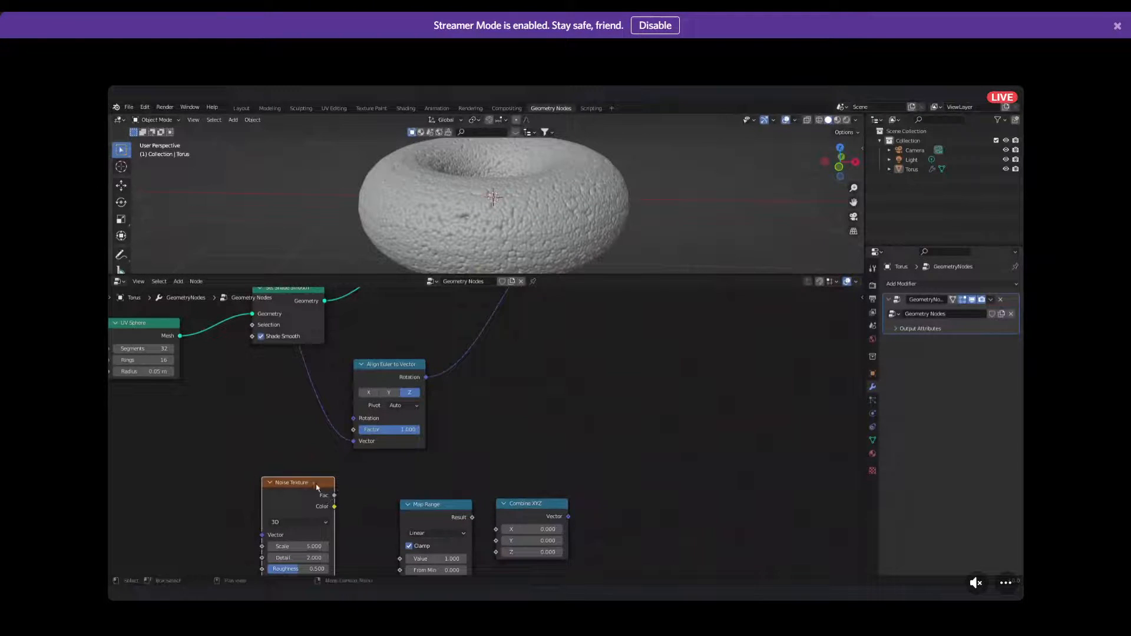
left_click_drag(303, 490, 311, 493)
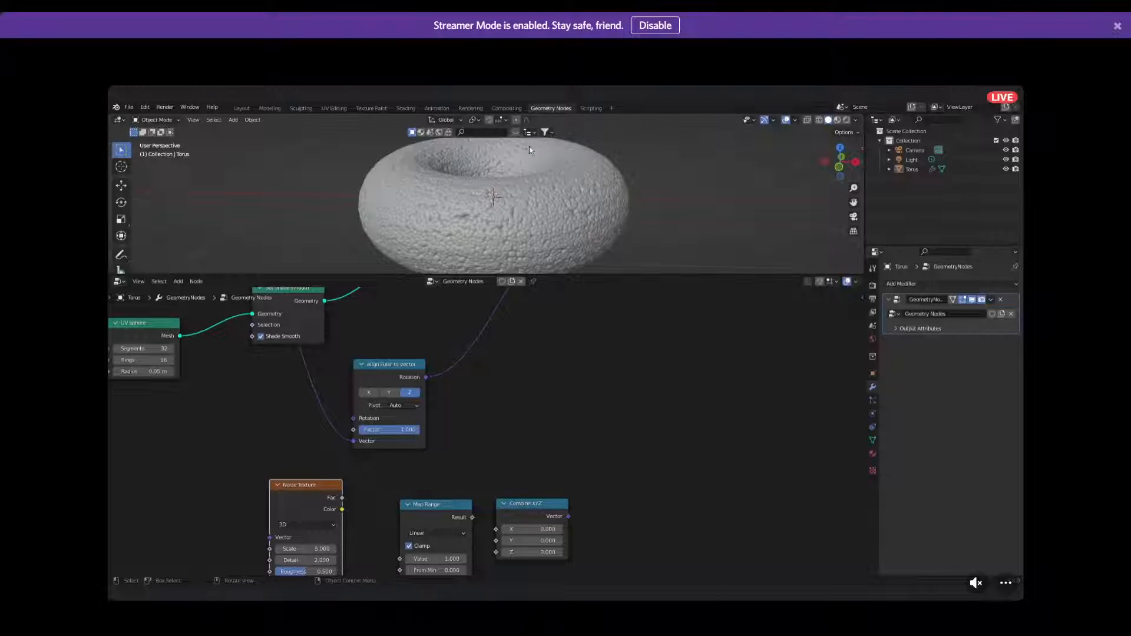
Examine how the sphere instances cover the torus surface from several angles, up close and further away.
middle_click_drag(486, 196, 399, 203)
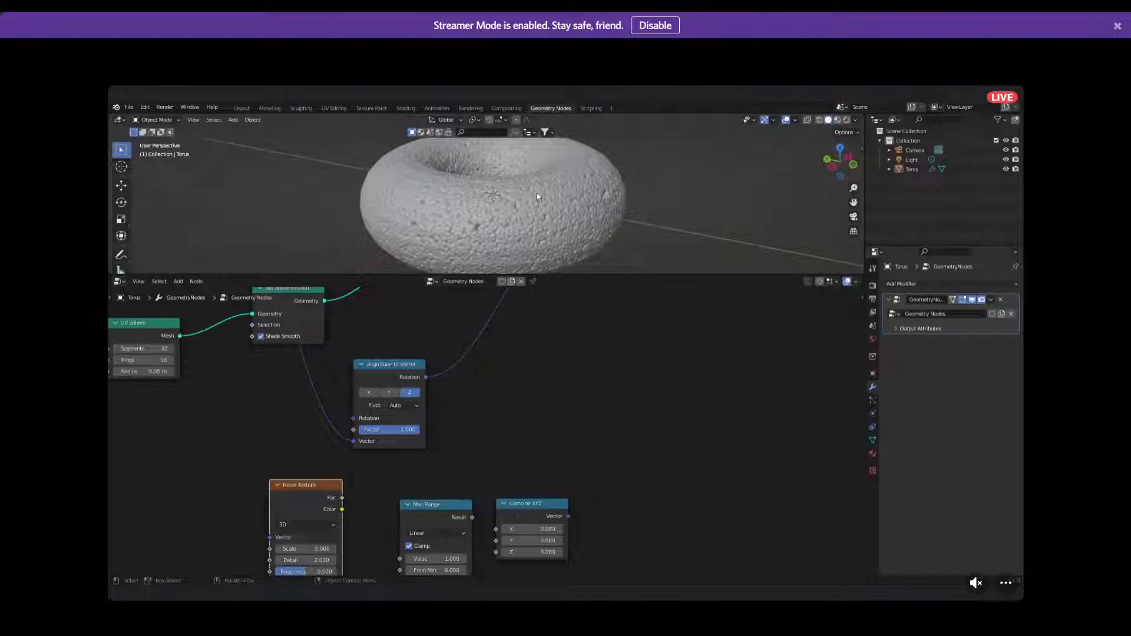
middle_click_drag(475, 211, 558, 199)
scroll(419, 222, "up", 4)
scroll(433, 221, "down", 2)
scroll(402, 212, "down", 1)
middle_click_drag(402, 212, 559, 214)
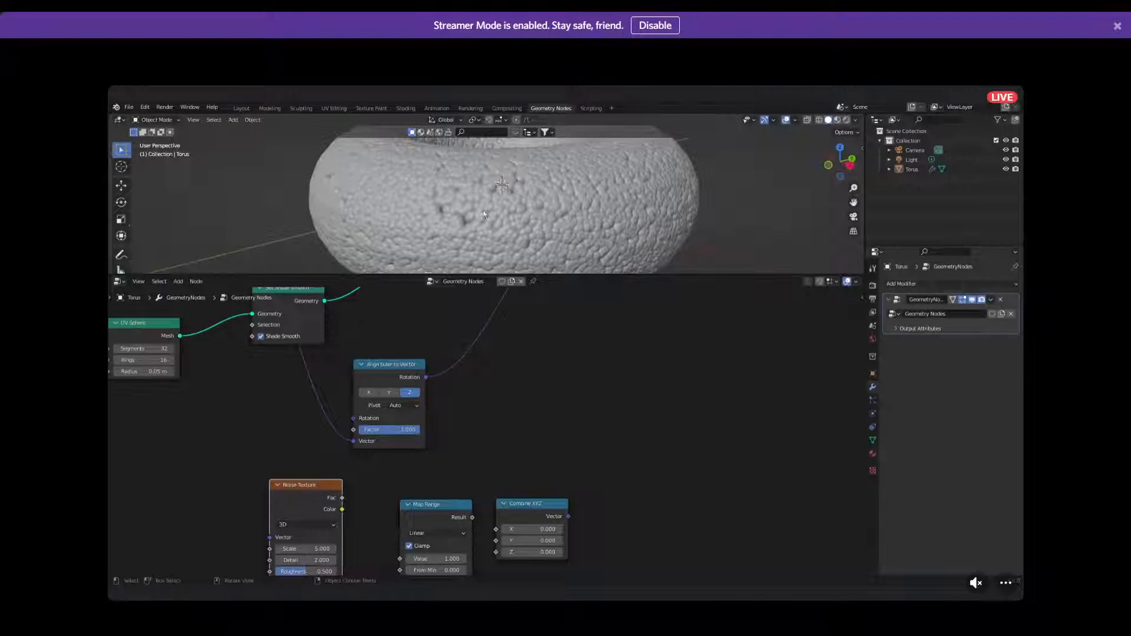
scroll(484, 215, "up", 4)
middle_click_drag(484, 215, 454, 268)
scroll(494, 188, "down", 4)
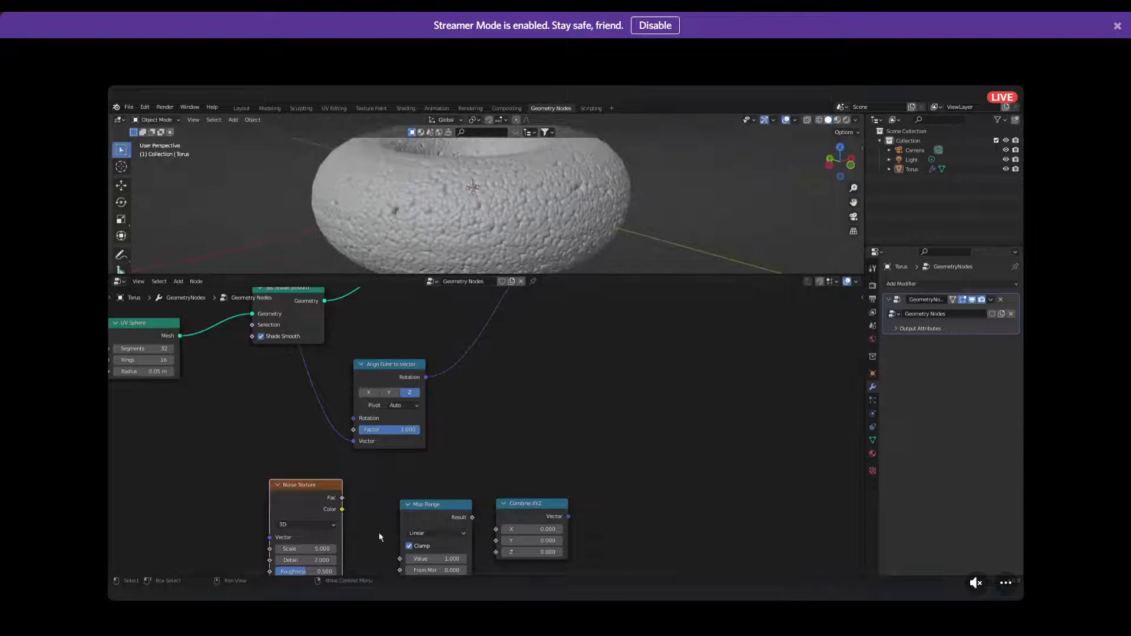
Connect the Noise Texture's Fac to the Map Range Value and the Map Range Result to Combine XYZ's Z input.
scroll(349, 498, "down", 1)
middle_click_drag(355, 448, 363, 418)
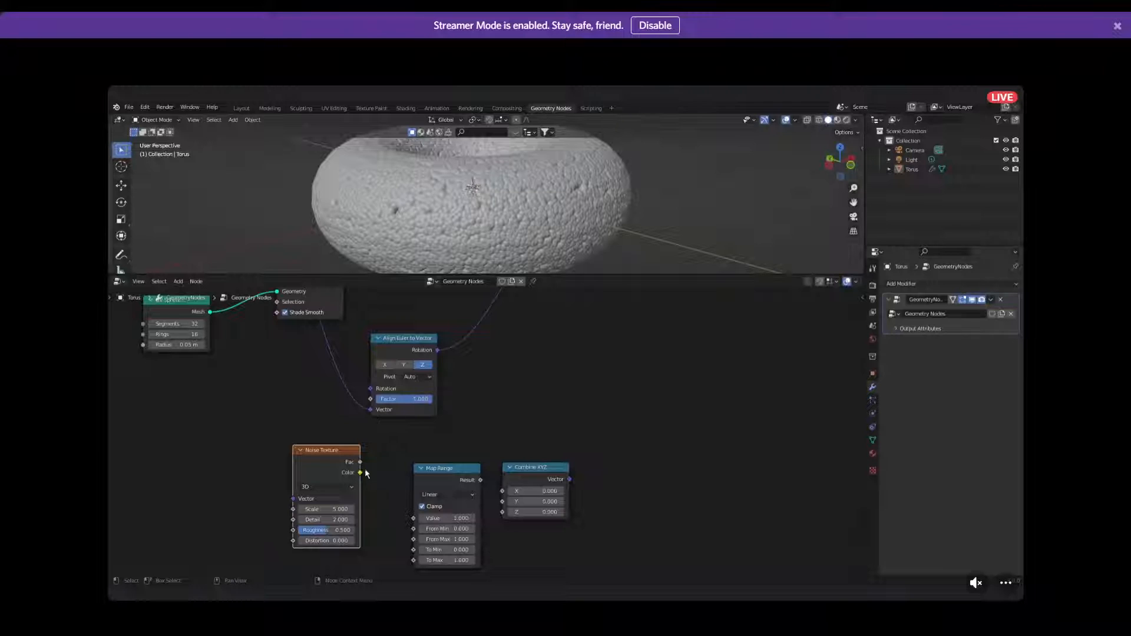
left_click_drag(360, 462, 413, 518)
middle_click_drag(483, 500, 435, 445)
scroll(485, 457, "up", 1)
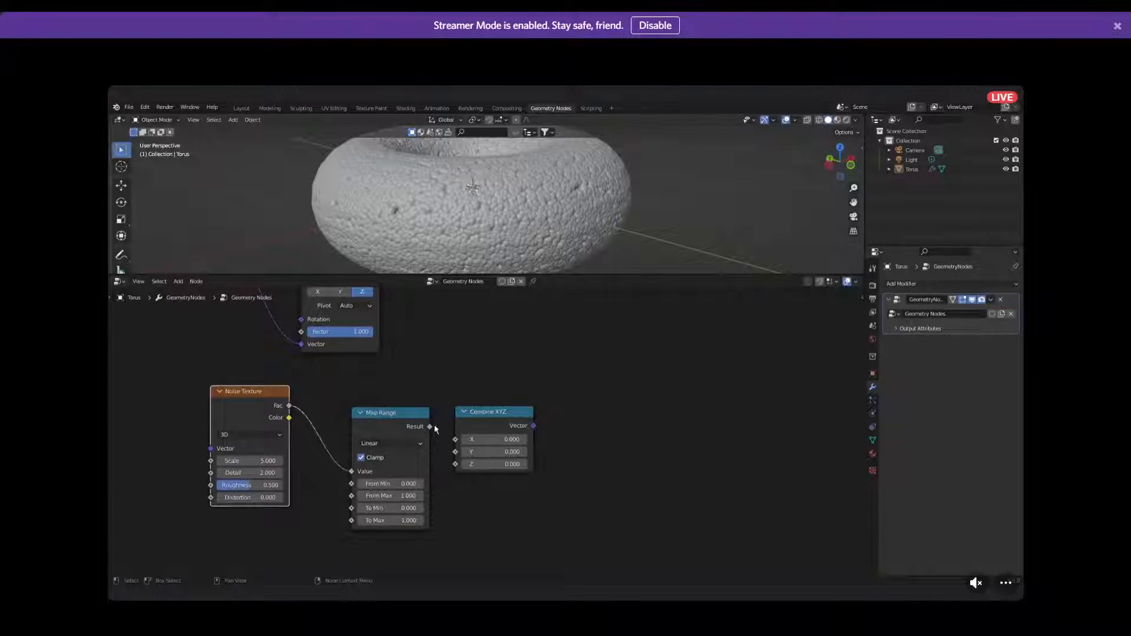
left_click_drag(430, 426, 456, 465)
middle_click_drag(362, 305, 359, 333)
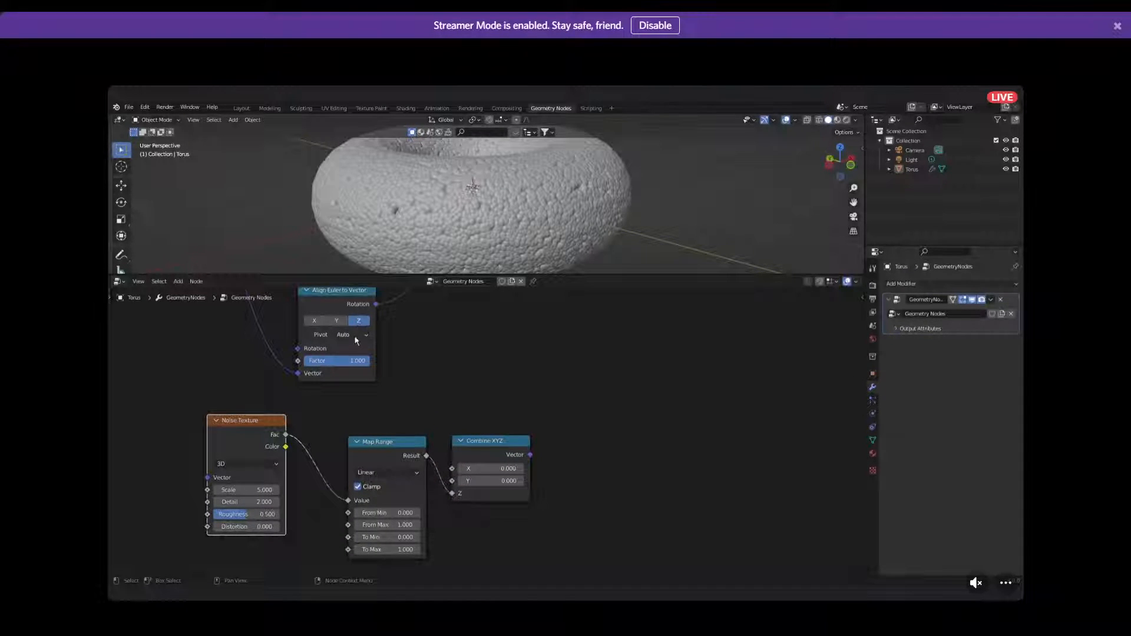
Set both the X and Y values of the Combine XYZ node to 1.
middle_click_drag(501, 469, 470, 475)
left_click_drag(467, 472, 466, 486)
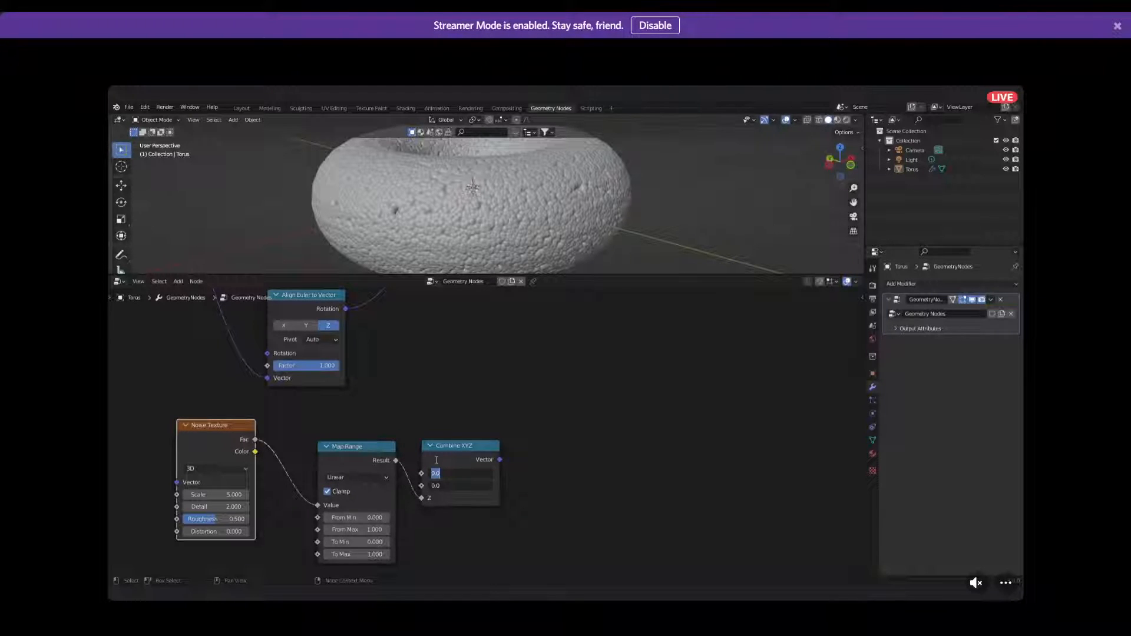
key("Return")
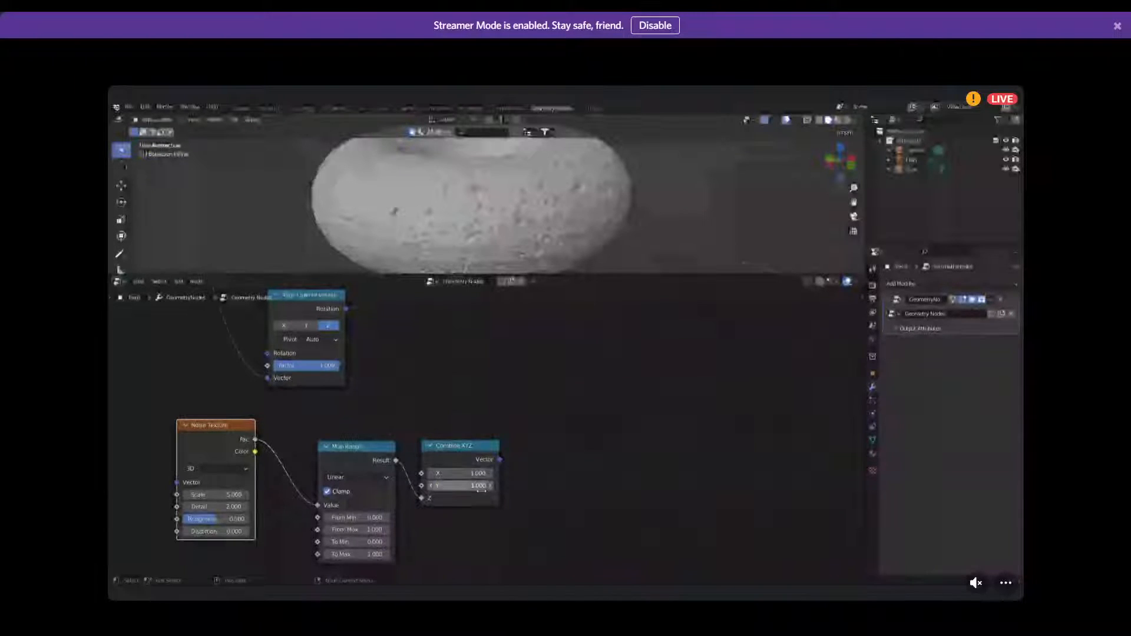
left_click_drag(481, 473, 482, 485)
type("2")
key("Return")
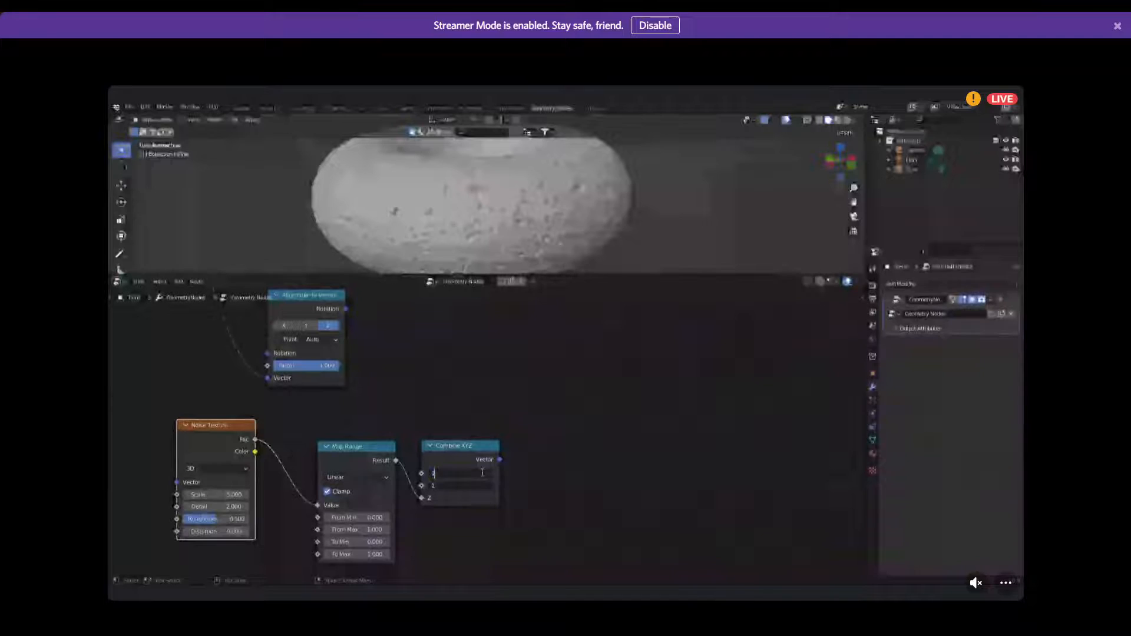
type("1")
key("Return")
Move Map Range and Combine XYZ closer to the Noise Texture, and connect Combine XYZ's Vector to the Scale input of Instance on Points.
scroll(471, 474, "down", 4)
middle_click_drag(468, 416, 417, 534)
scroll(372, 485, "down", 1)
scroll(373, 486, "down", 1)
left_click_drag(319, 550, 257, 534)
left_click_drag(375, 548, 316, 535)
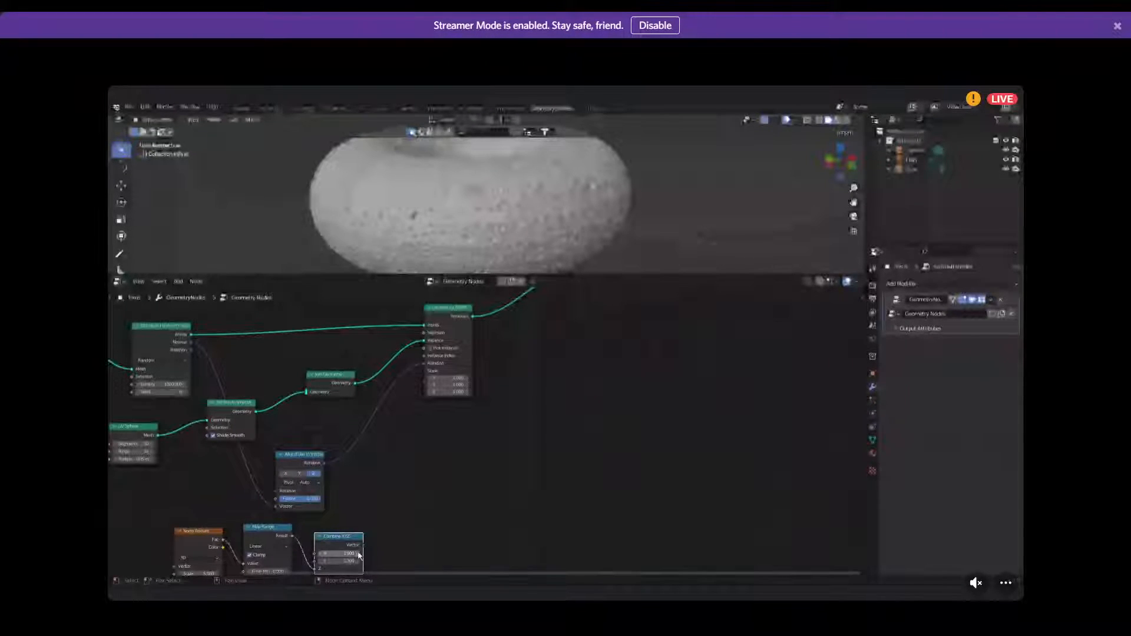
left_click_drag(363, 545, 427, 392)
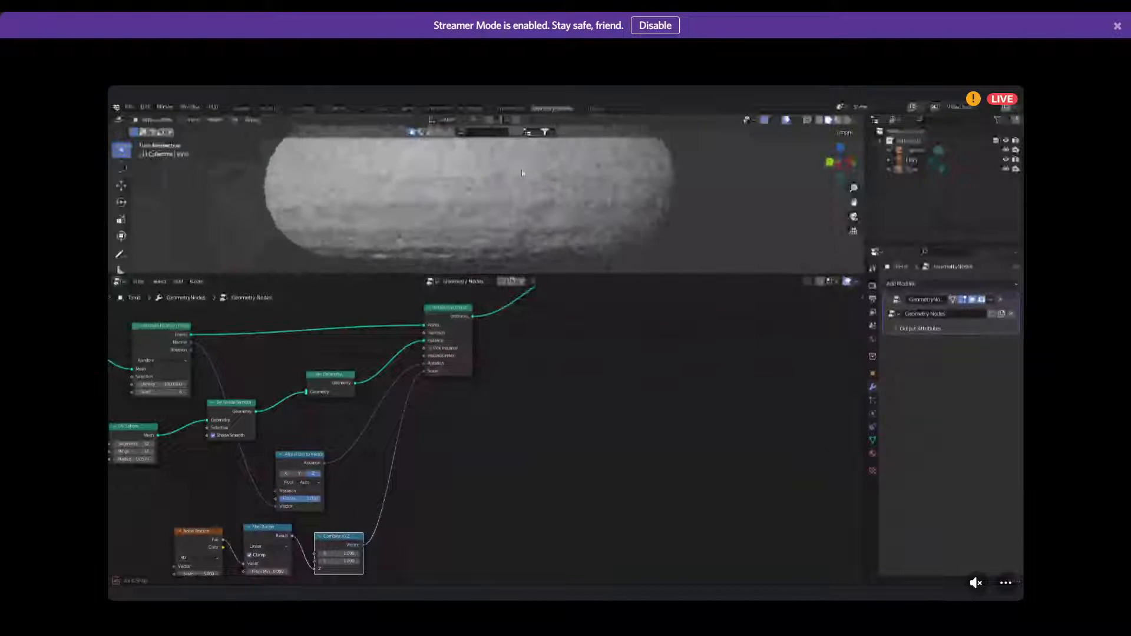
Set the Noise Texture's Scale and Detail to 4.2, and nudge the Noise Texture and Map Range nodes slightly.
middle_click_drag(513, 145, 602, 196)
mouse_move(389, 514)
middle_mouse_down()
mouse_move(505, 444)
mouse_move(373, 525)
mouse_move(383, 520)
middle_mouse_up()
scroll(391, 527, "up", 1)
scroll(419, 417, "up", 1)
scroll(349, 517, "up", 1)
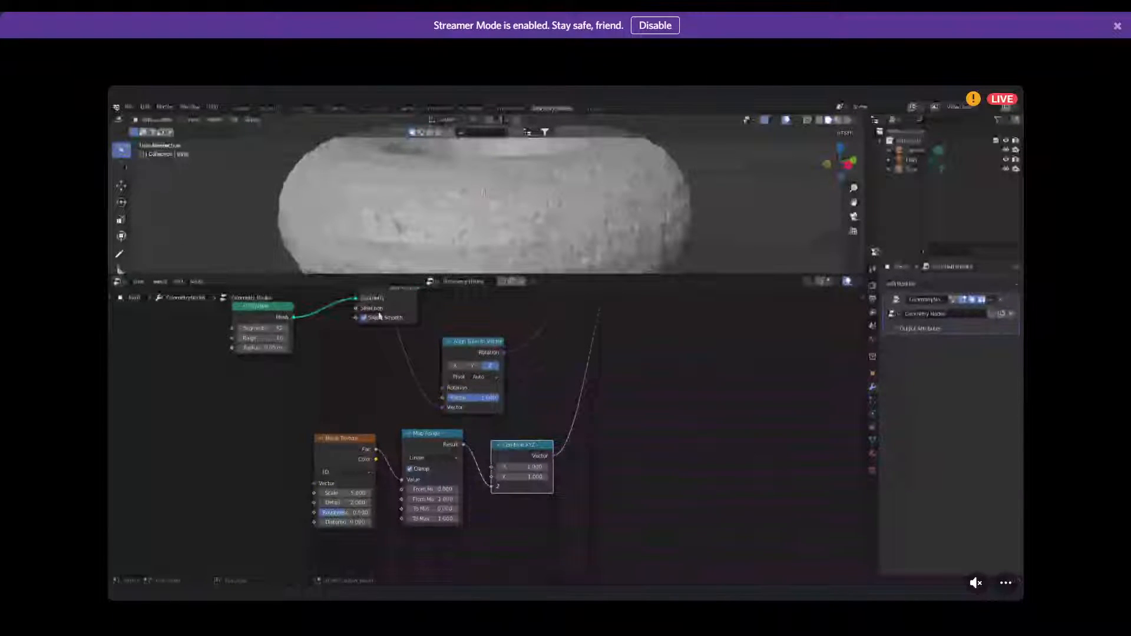
scroll(348, 508, "up", 2)
mouse_move(328, 515)
left_mouse_down()
mouse_move(306, 515)
mouse_move(337, 515)
left_mouse_up()
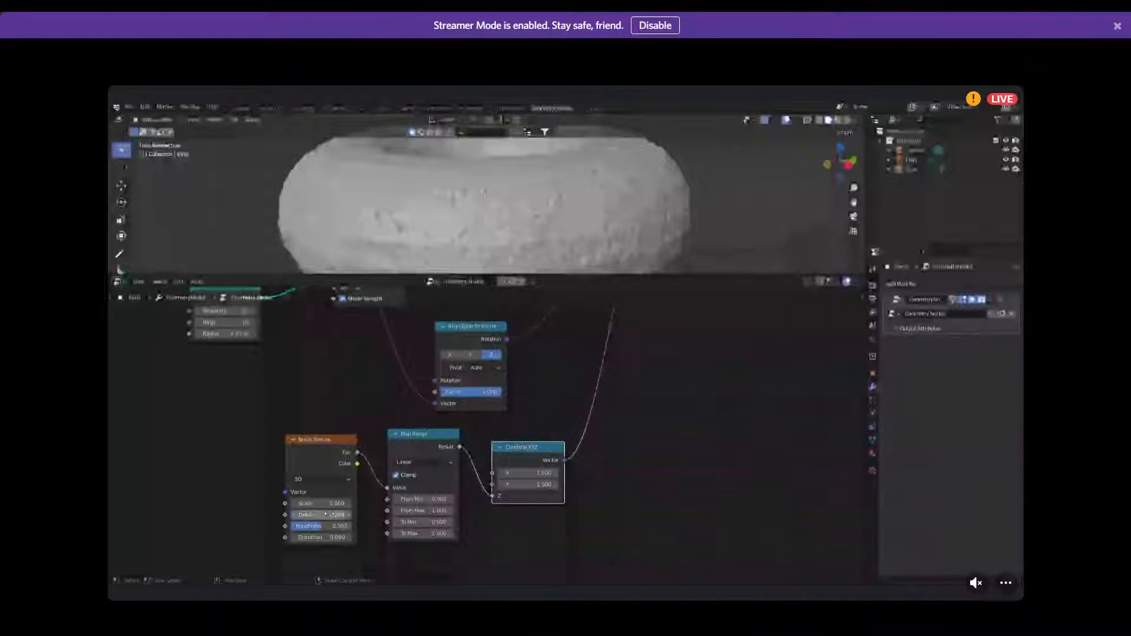
middle_click_drag(334, 487, 309, 499)
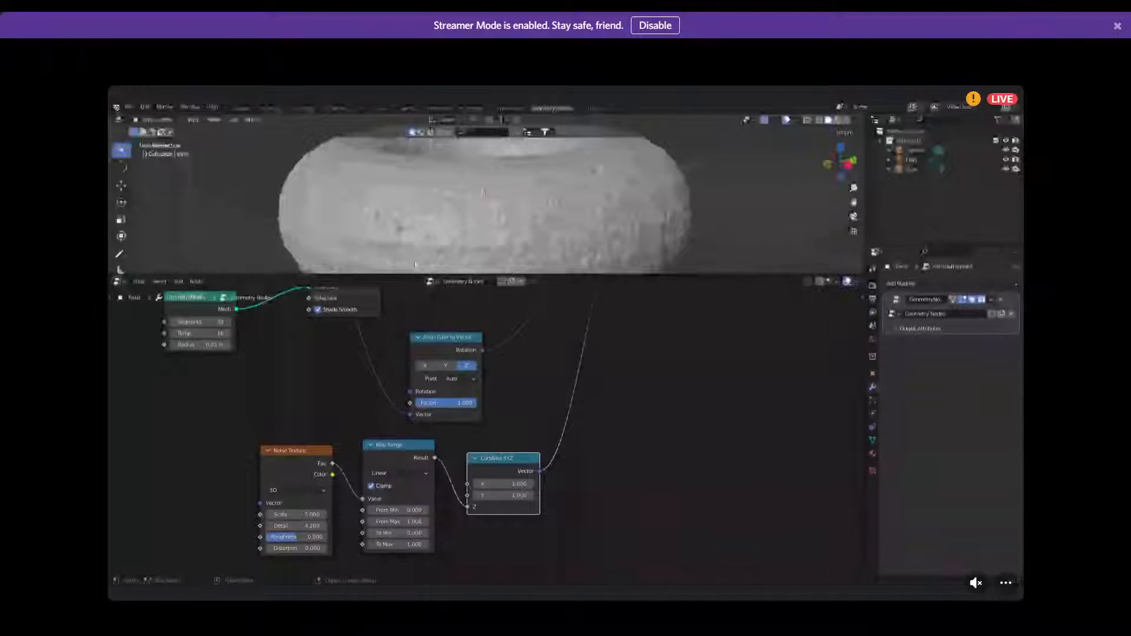
mouse_move(297, 515)
left_mouse_down()
mouse_move(268, 515)
mouse_move(291, 515)
left_mouse_up()
middle_click_drag(371, 517, 356, 508)
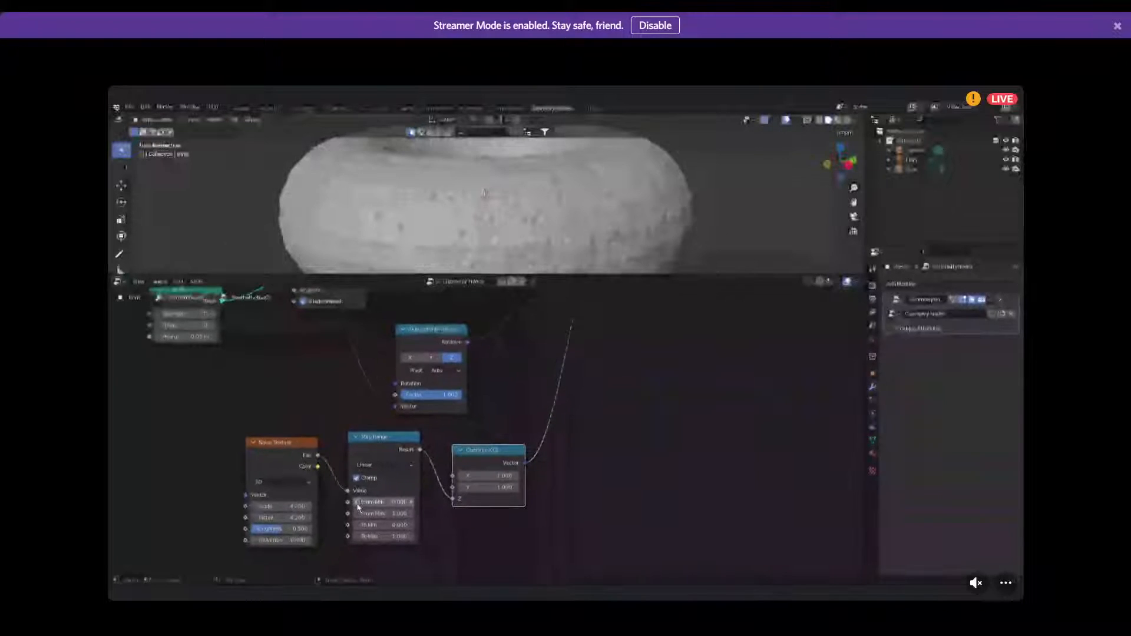
left_click_drag(278, 443, 285, 442)
left_click_drag(384, 443, 386, 447)
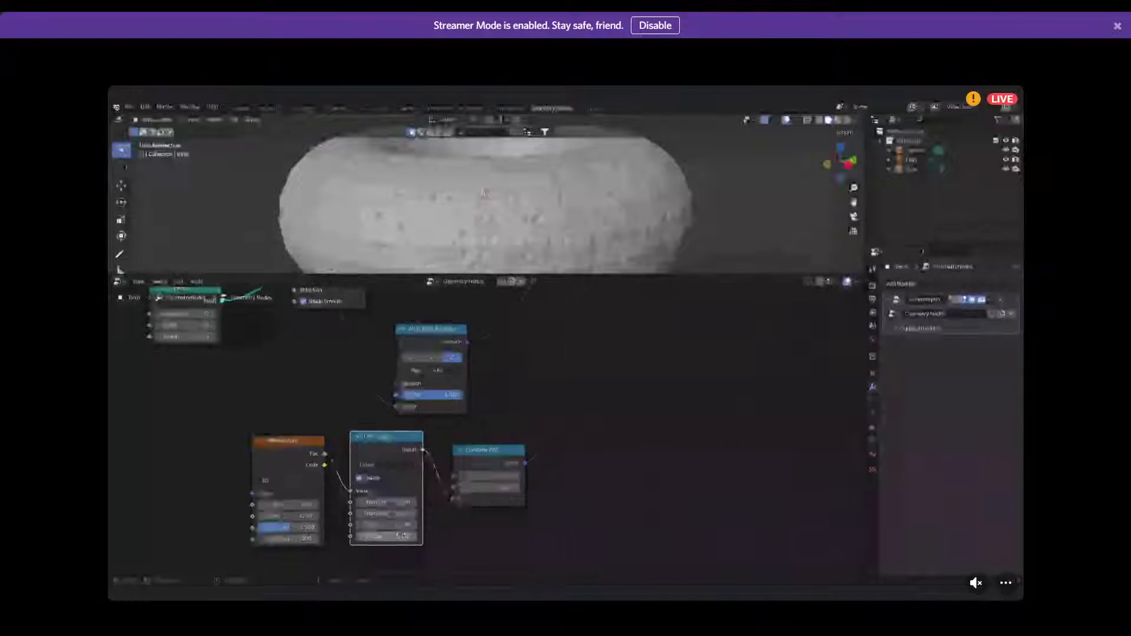
Set the Map Range node's To Max to 10 and check the stretched instances on the torus.
mouse_move(388, 536)
left_mouse_down()
mouse_move(433, 536)
mouse_move(409, 537)
left_mouse_up()
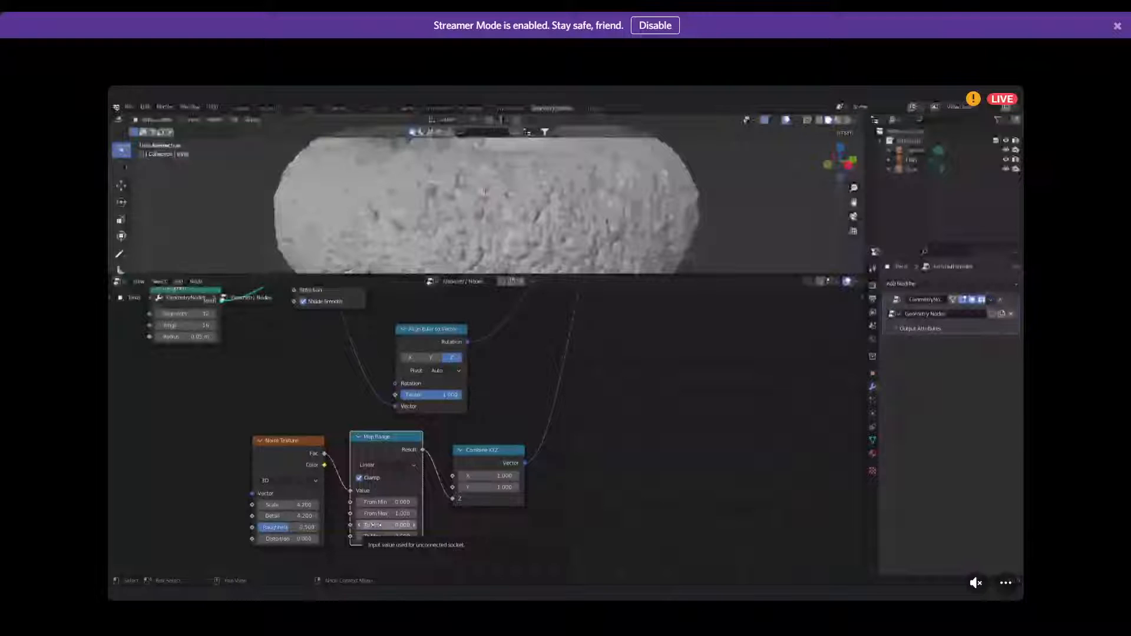
left_click(375, 525)
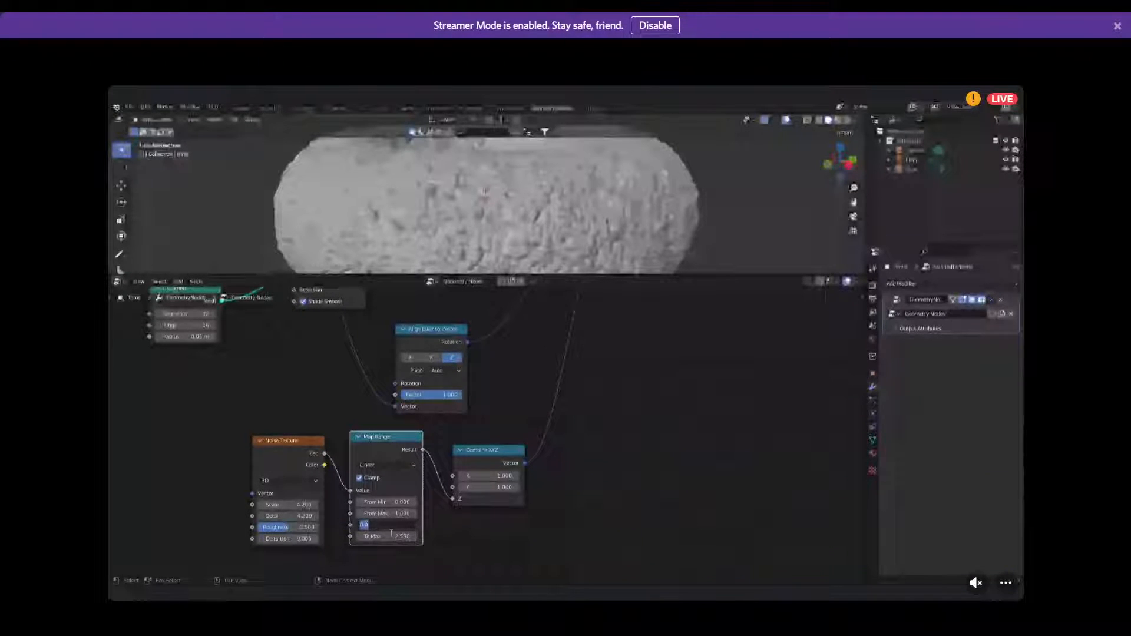
key("Tab")
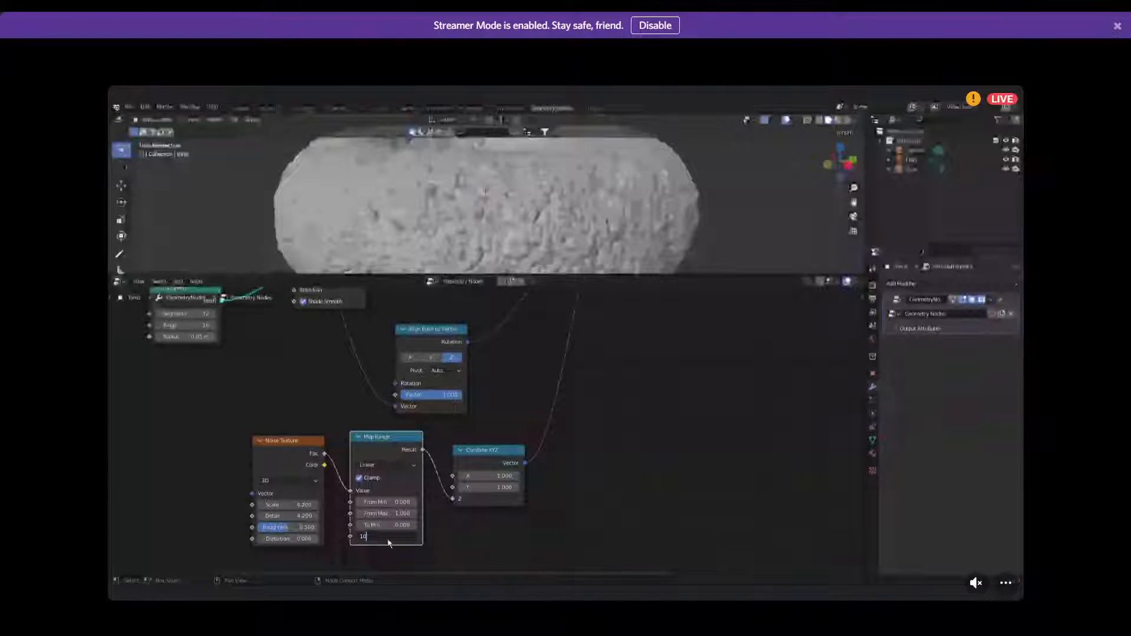
type("10")
key("Return")
middle_click_drag(527, 234, 529, 196)
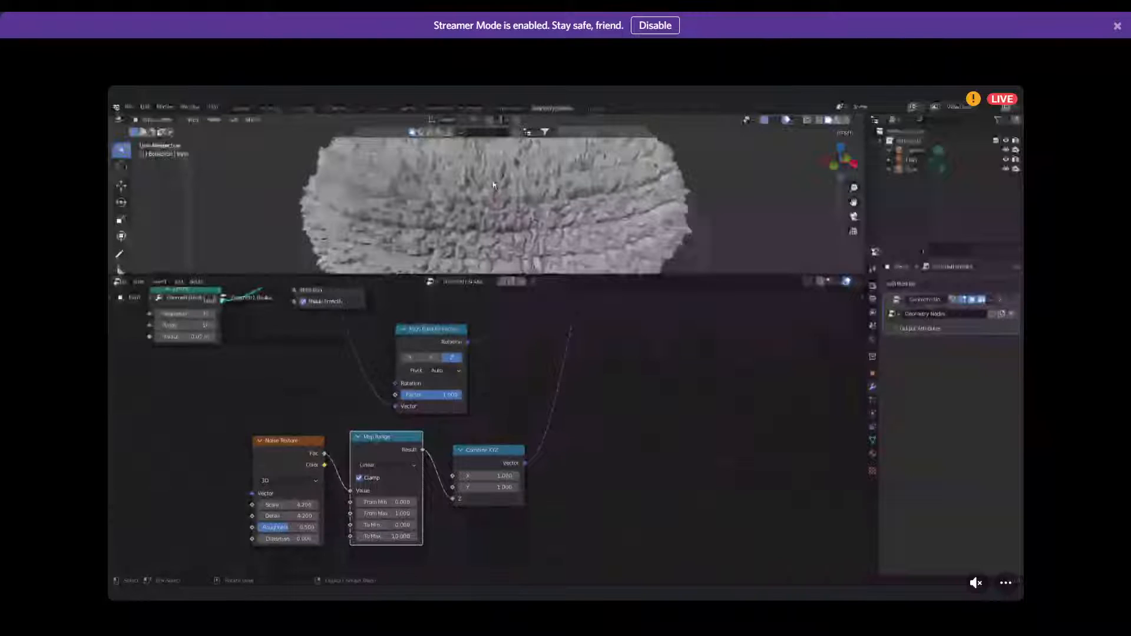
Set the Map Range node's From Max to 0 and its To Min to 0.001.
left_click(395, 515)
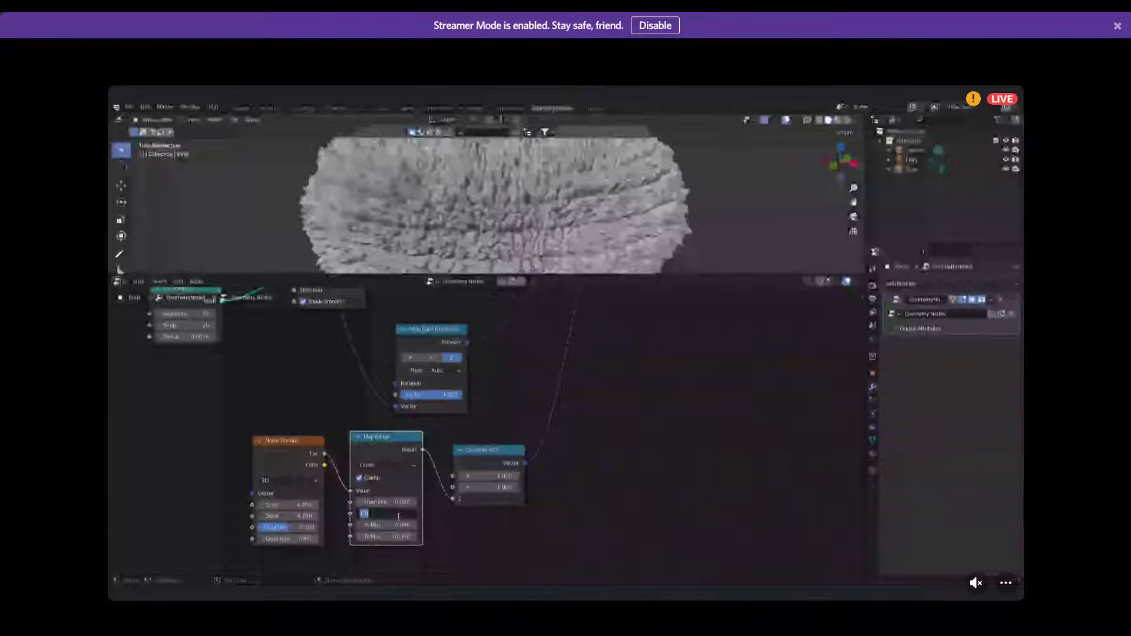
type("0")
key("Return")
left_click(395, 525)
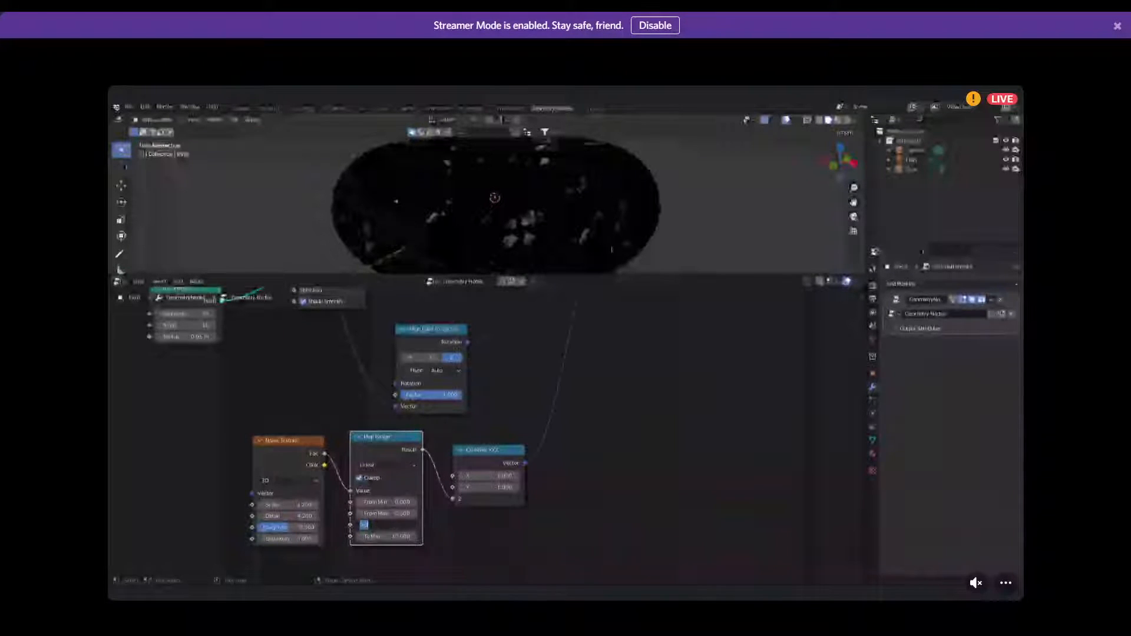
key("Escape")
scroll(522, 220, "up", 4)
middle_click_drag(522, 220, 564, 224)
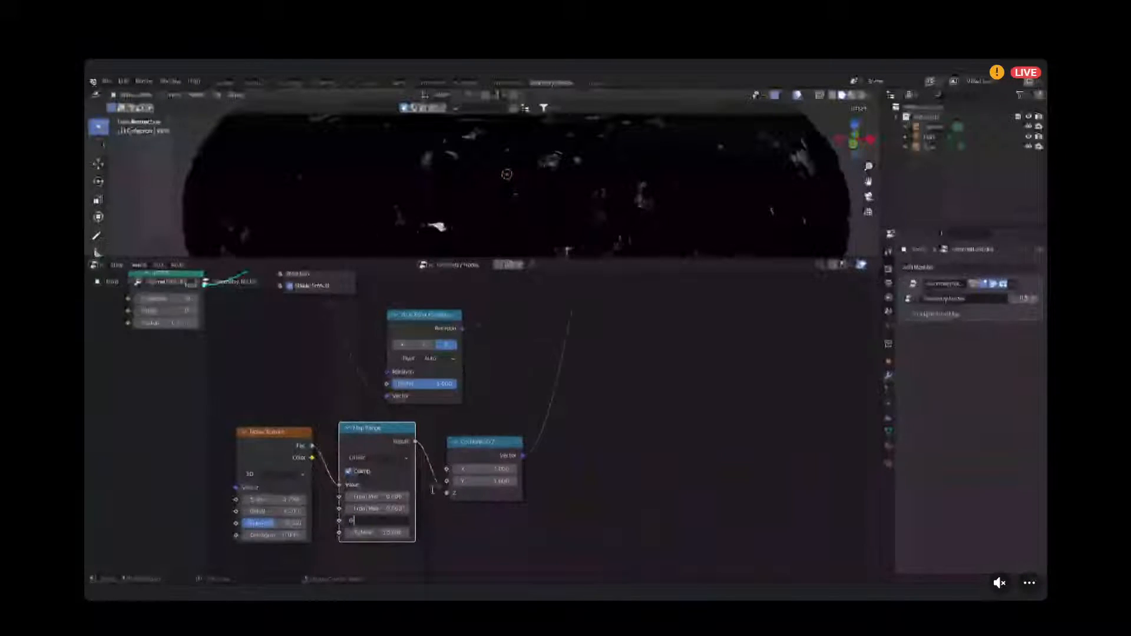
key("Return")
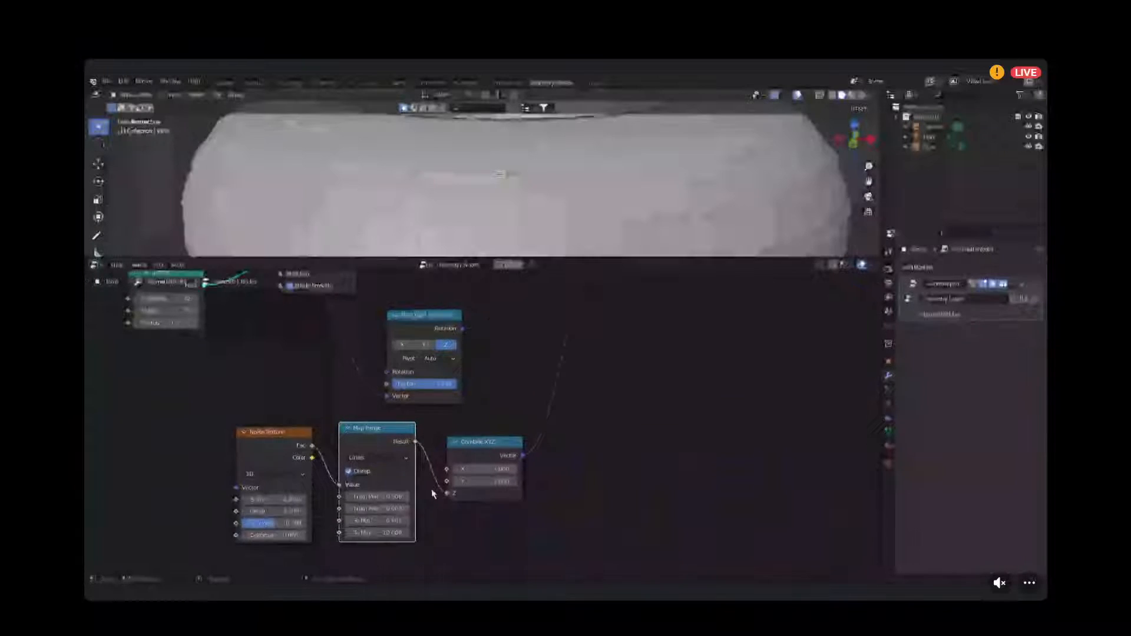
scroll(501, 175, "down", 2)
middle_click_drag(417, 172, 379, 182)
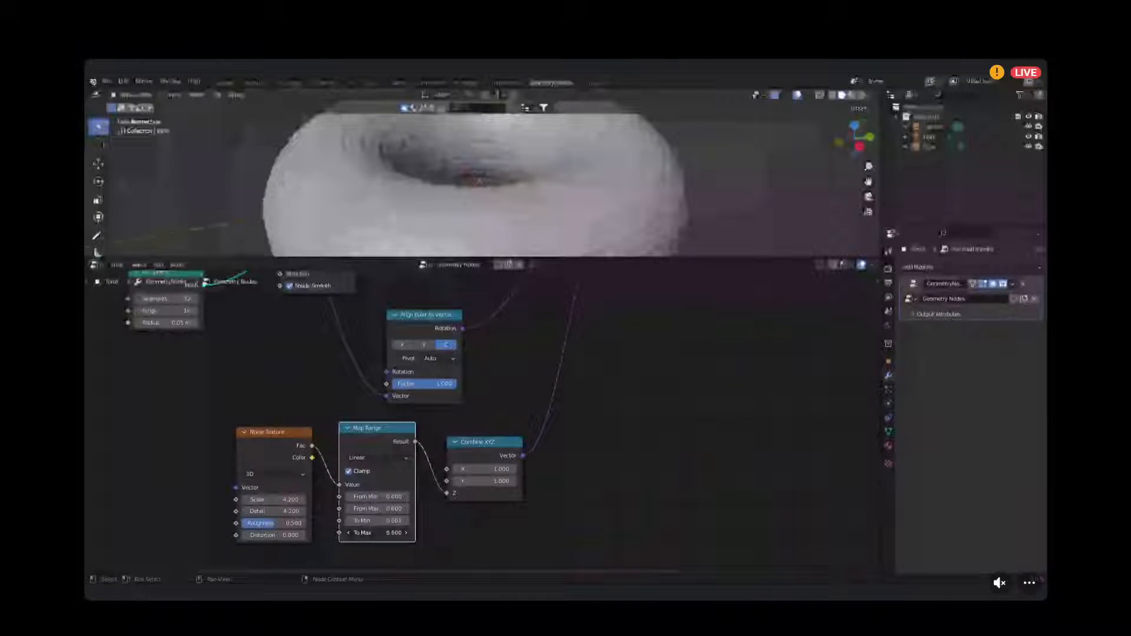
Set the Map Range to From Min 0.19, From Max 4.6 and To Max 14.9, and the Noise Texture's Distortion to 9.9.
left_click_drag(380, 533, 439, 533)
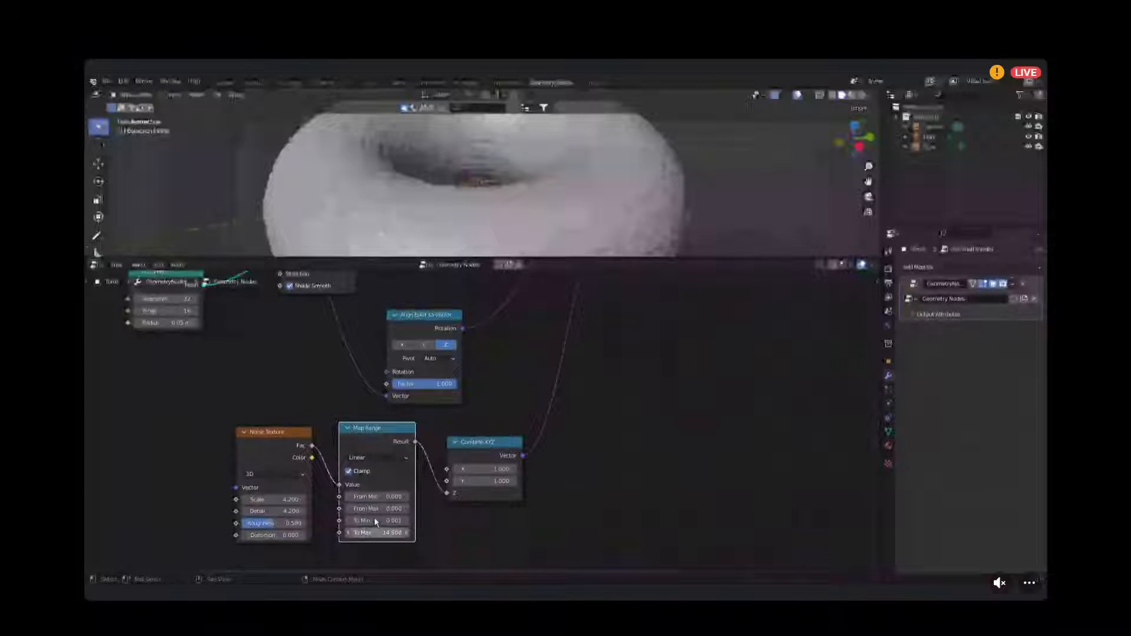
left_click_drag(377, 509, 385, 496)
left_click_drag(275, 535, 302, 535)
Enter a new Density value on the Distribute Points on Faces node and check the coverage of the torus.
scroll(272, 348, "down", 2)
middle_click_drag(274, 339, 248, 517)
scroll(281, 453, "up", 2)
left_click(238, 386)
type("10")
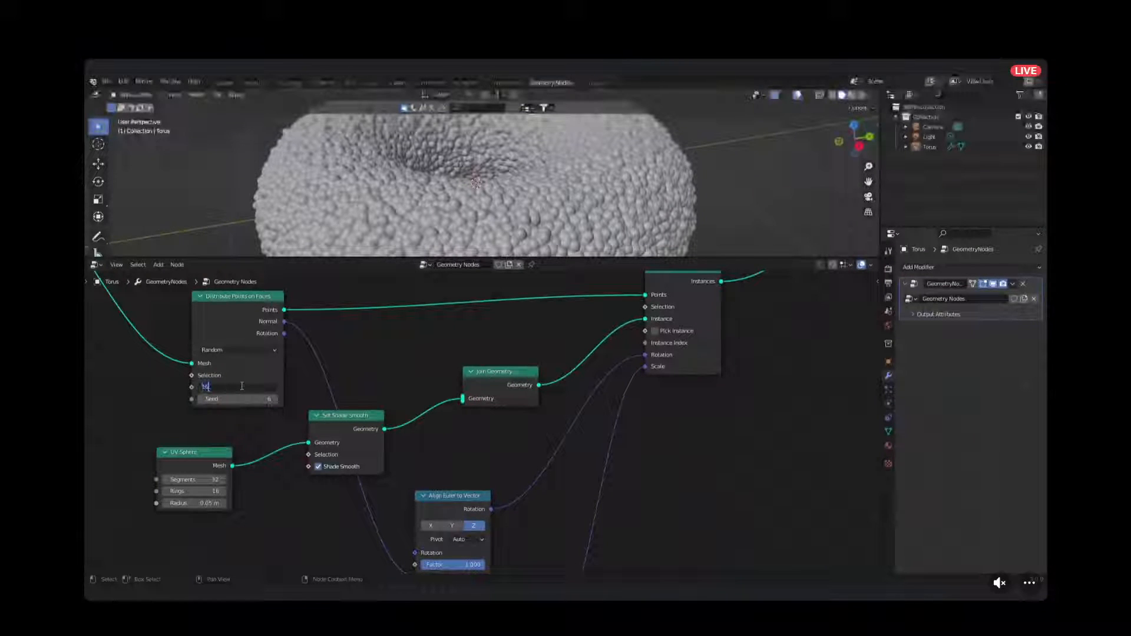
key("Return")
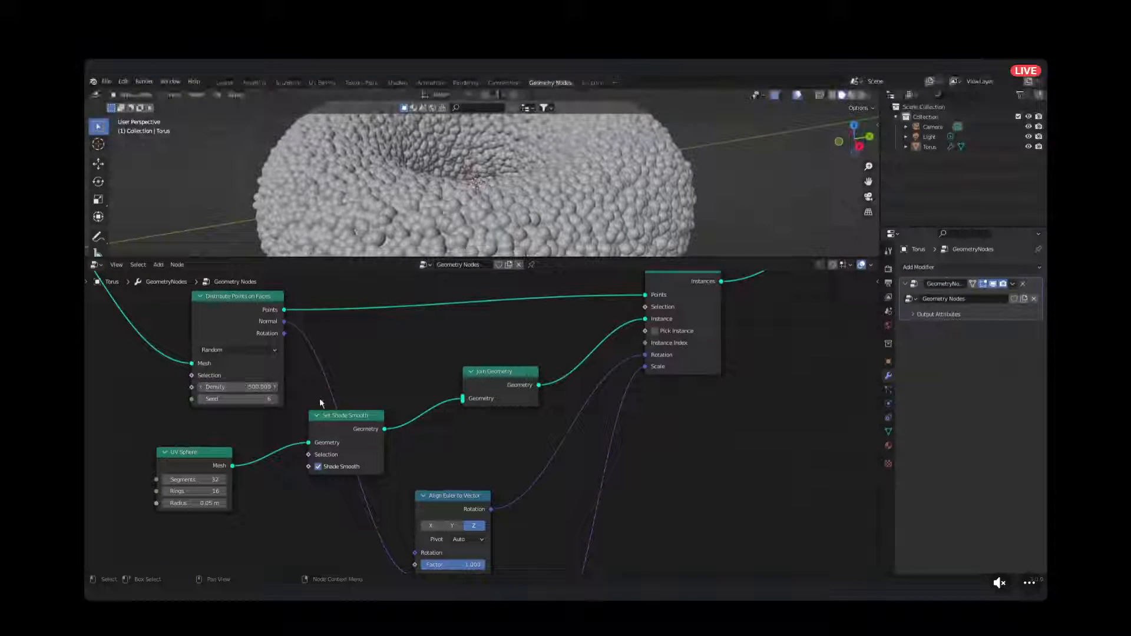
scroll(437, 217, "down", 2)
middle_click_drag(442, 219, 517, 199)
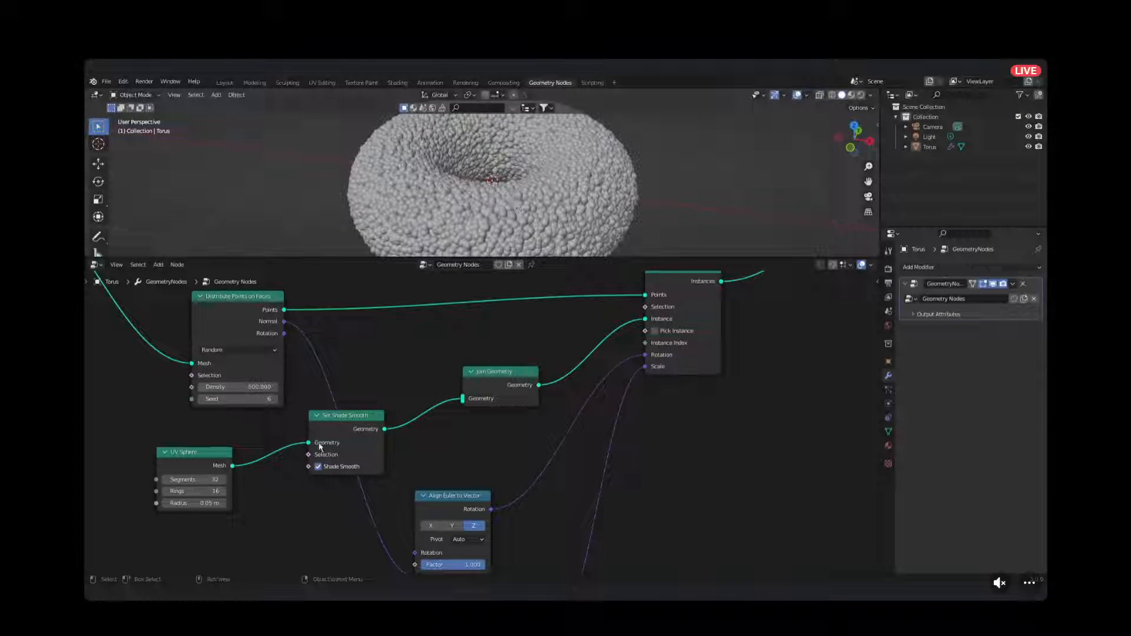
Switch the Noise Texture node's dimensions to 4D.
scroll(321, 447, "down", 1)
middle_click_drag(348, 508, 396, 425)
middle_click_drag(432, 487, 423, 388)
left_click(341, 460)
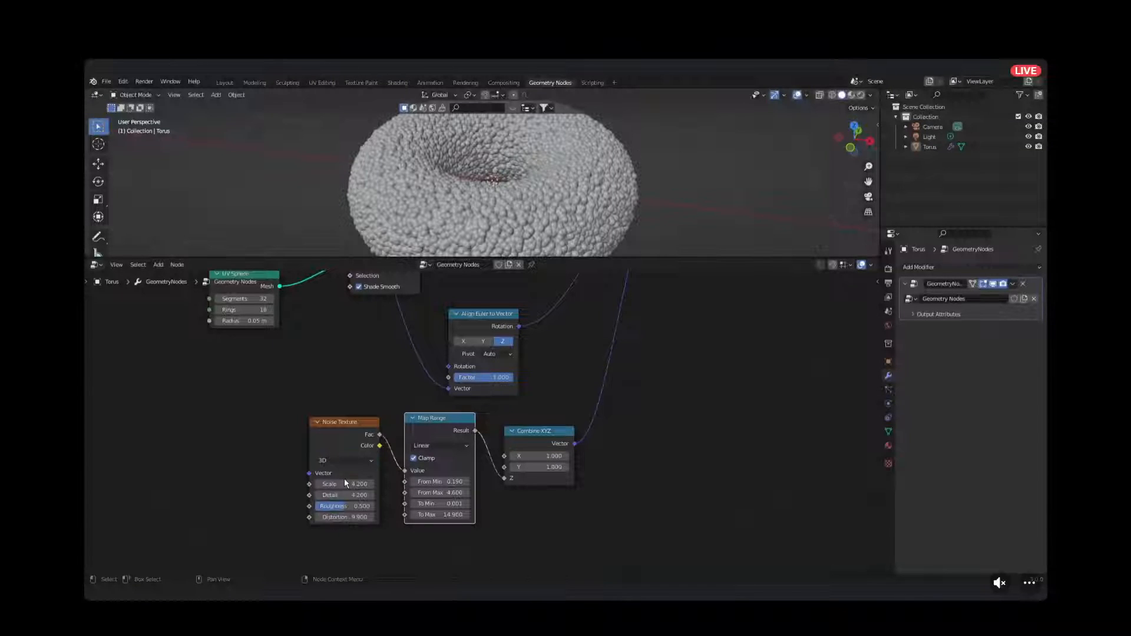
left_click(341, 458)
left_click(341, 505)
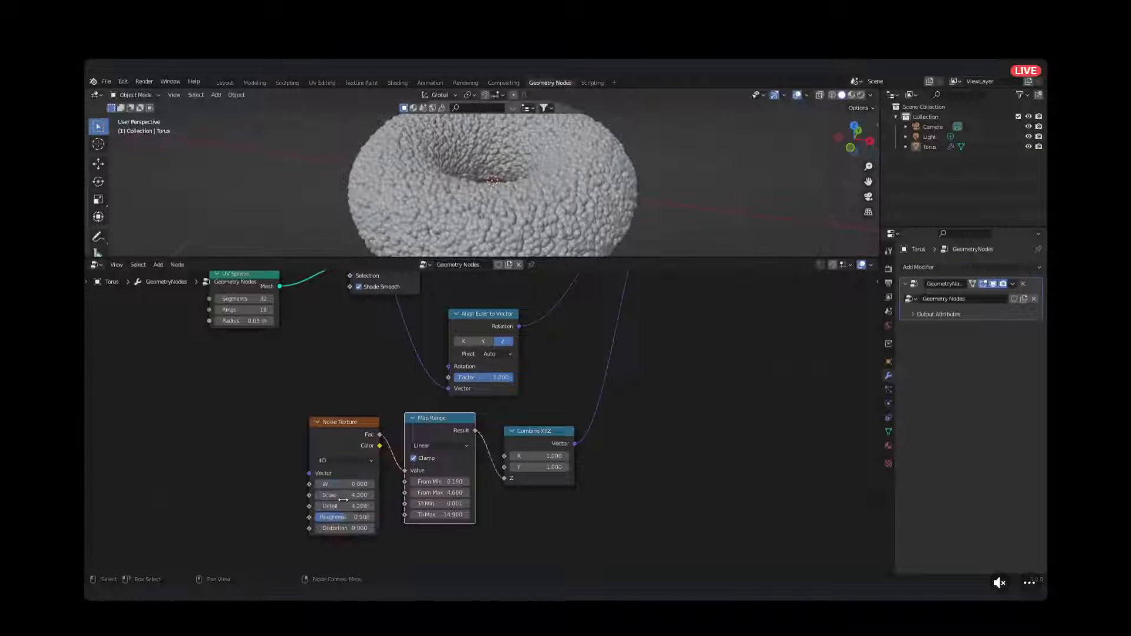
Set the Noise Texture node's W to 1.25 and inspect the changed sphere pattern on the torus.
left_click_drag(345, 485, 394, 484)
left_click_drag(345, 485, 350, 484)
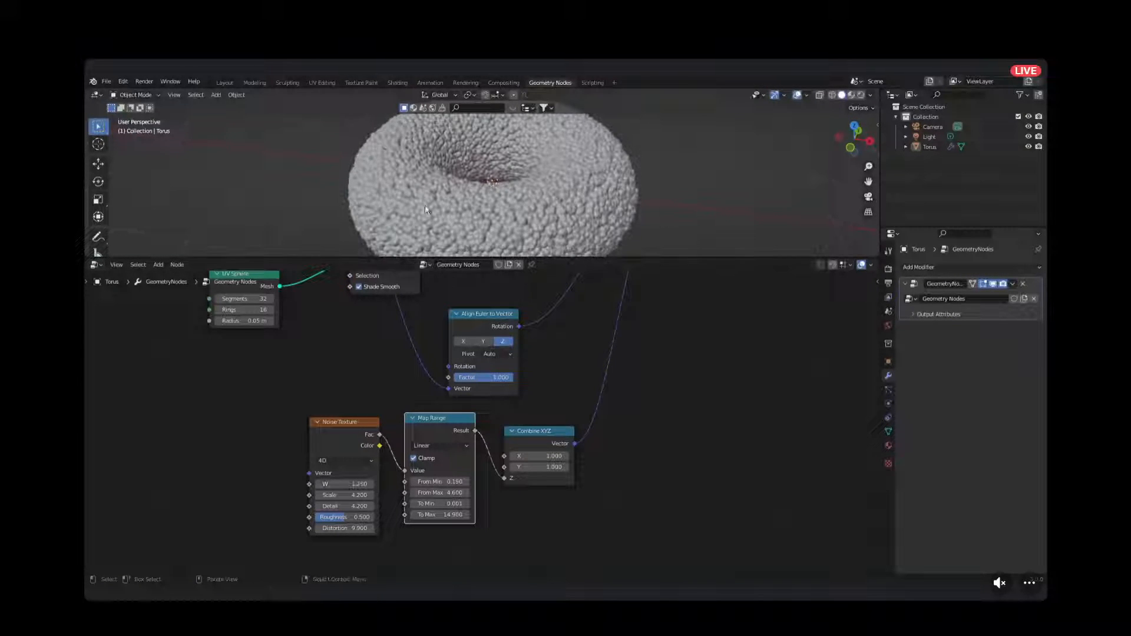
scroll(423, 195, "up", 4)
middle_click_drag(423, 195, 454, 195)
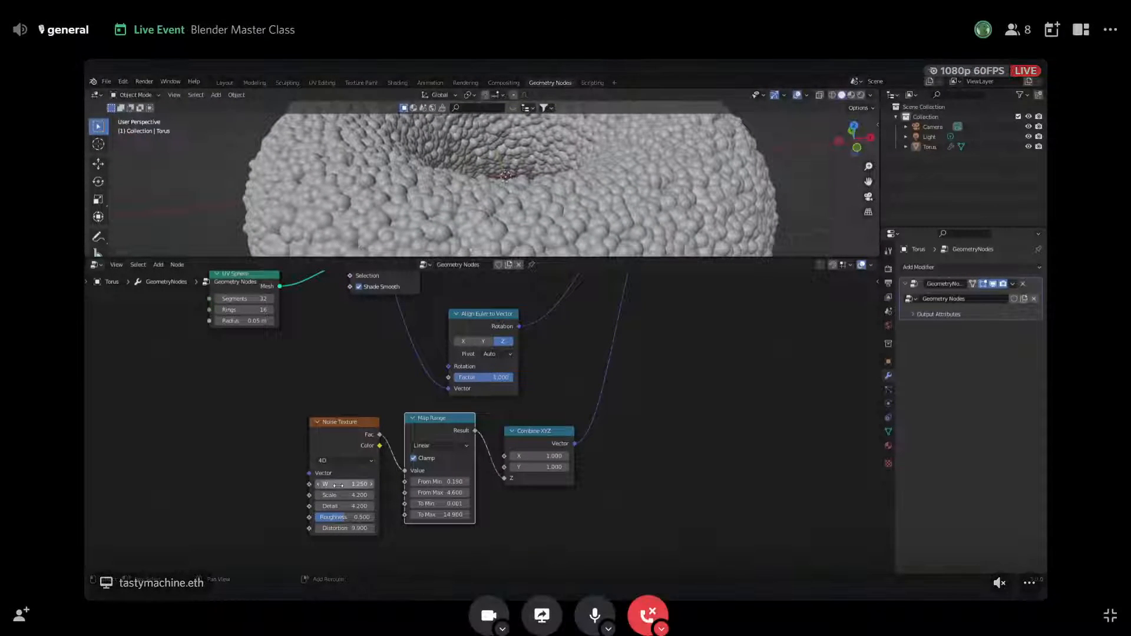
left_click(1112, 615)
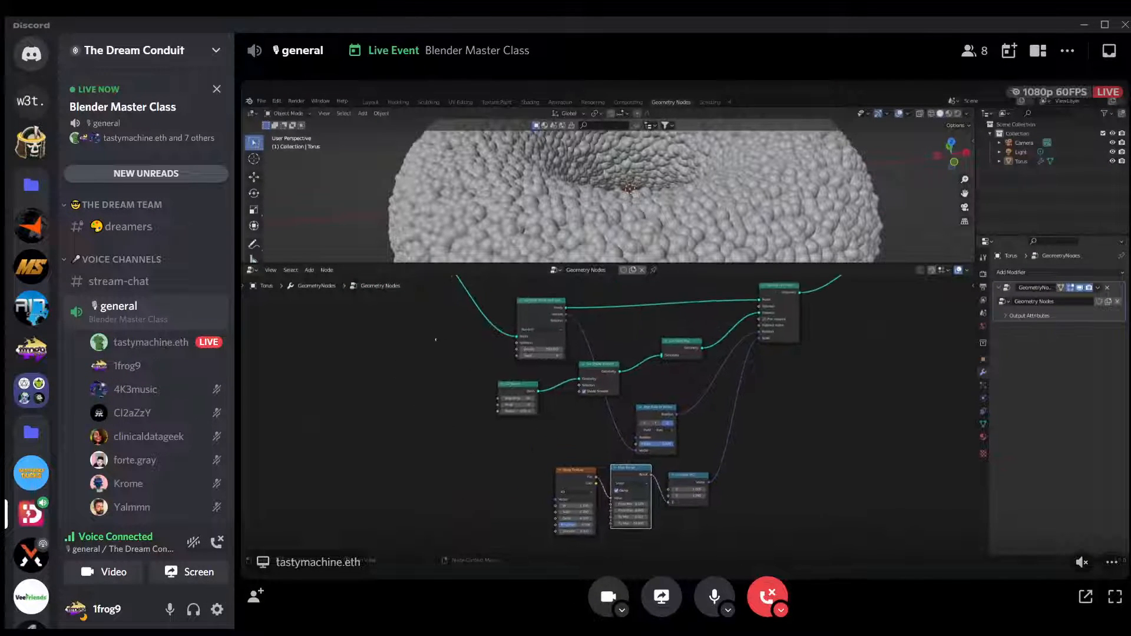
left_click(1115, 597)
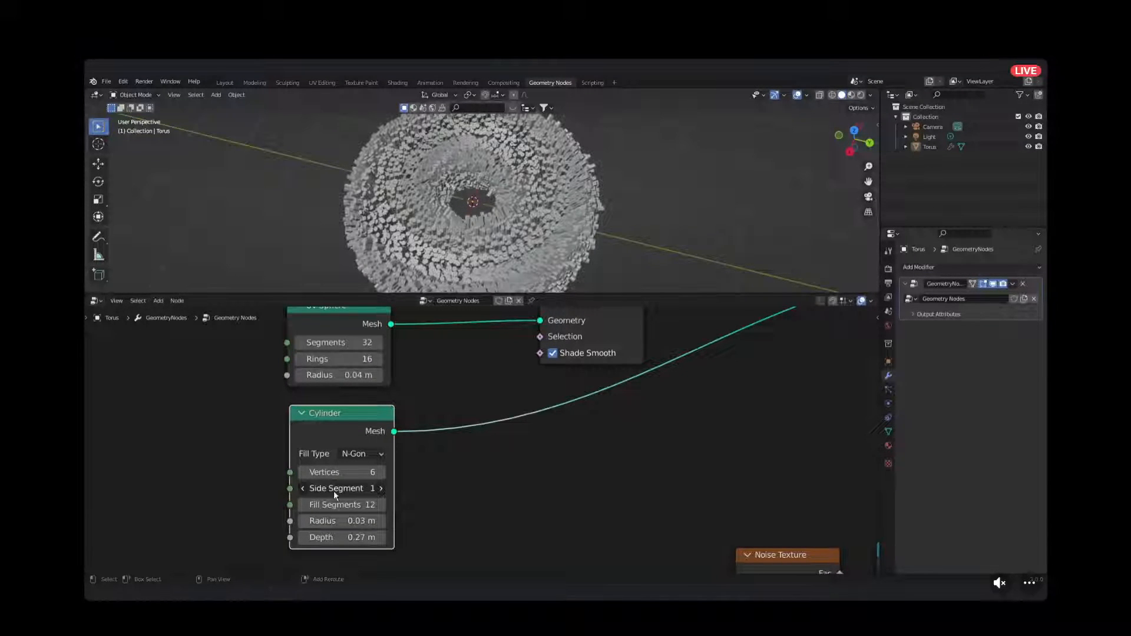
Set the Cylinder node's Vertices to 5.
mouse_move(339, 474)
left_mouse_down()
mouse_move(366, 475)
mouse_move(318, 474)
mouse_move(387, 474)
mouse_move(326, 474)
mouse_move(341, 475)
left_mouse_up()
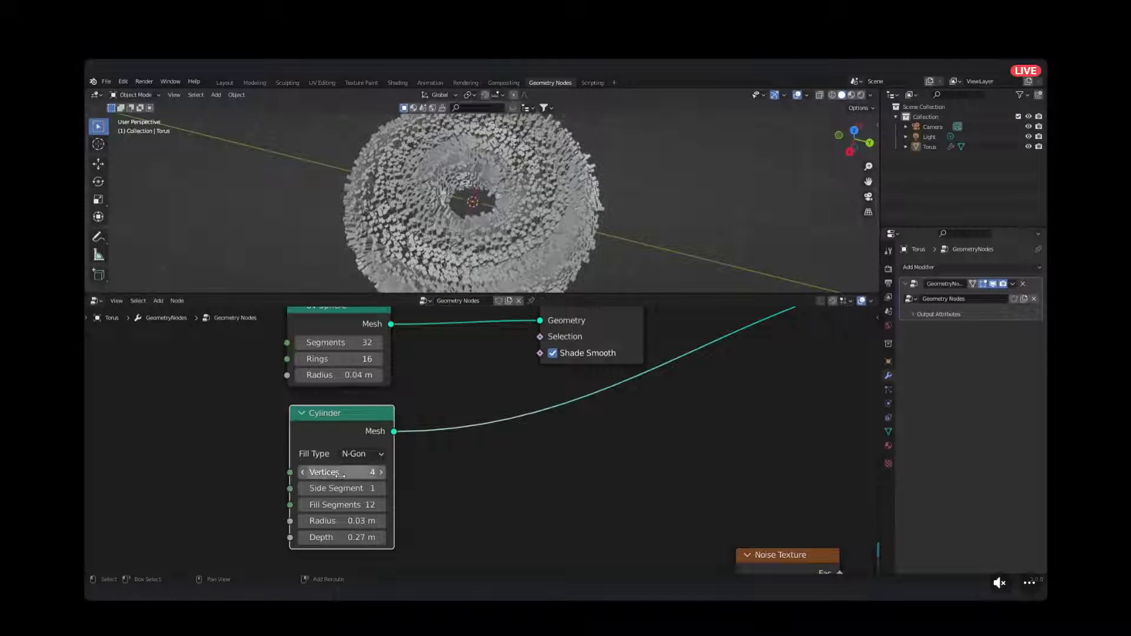
type("5")
key("Return")
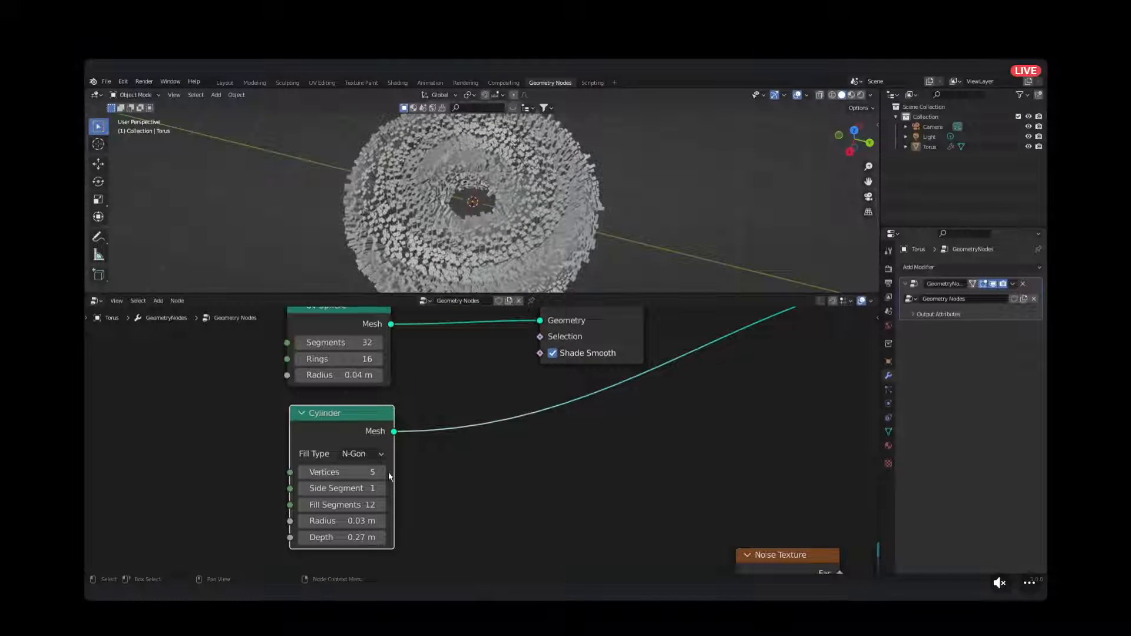
Set the Noise Texture node's W to 3.47 and check the cylinder spikes on the torus.
scroll(435, 171, "up", 5)
middle_click_drag(436, 180, 637, 181)
scroll(638, 180, "down", 2)
middle_click_drag(484, 231, 592, 198)
scroll(619, 184, "down", 1)
scroll(760, 425, "down", 2)
middle_click_drag(761, 424, 564, 342)
scroll(580, 444, "up", 3)
middle_click_drag(580, 444, 529, 360)
left_click_drag(530, 468, 551, 486)
middle_click_drag(483, 225, 486, 145)
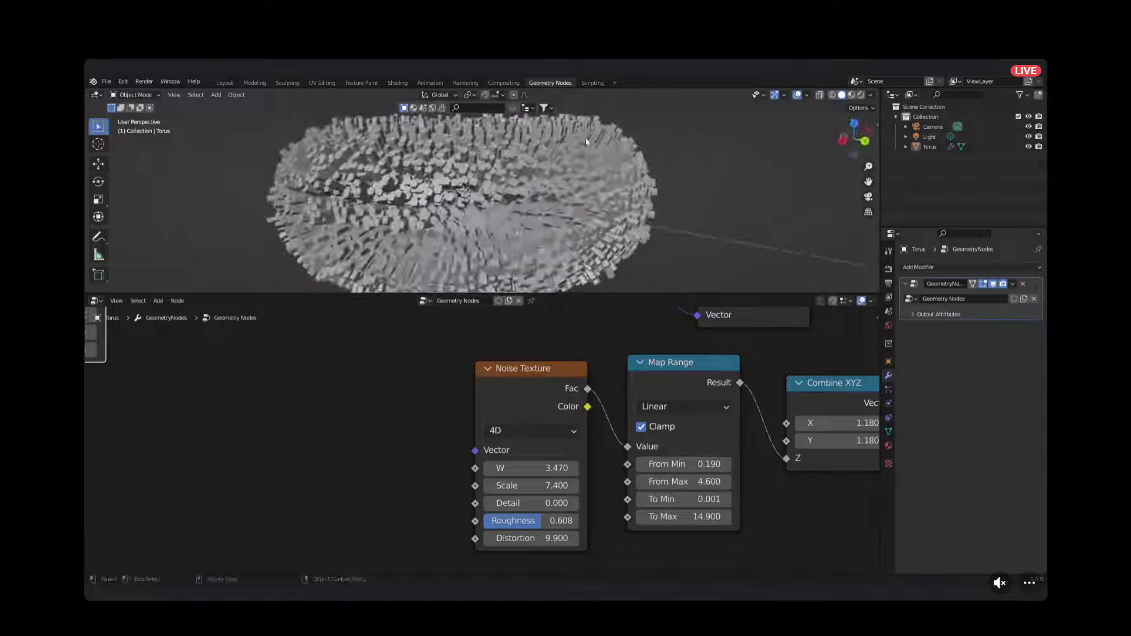
Examine the cylinder-covered torus from several angles together with the joined sphere and cylinder branches of the node tree.
scroll(483, 142, "down", 7)
scroll(483, 147, "up", 4)
middle_click_drag(472, 261, 478, 169, "shift")
scroll(471, 212, "up", 1)
scroll(558, 338, "down", 4)
middle_click_drag(558, 337, 455, 393)
middle_click_drag(640, 453, 641, 510)
scroll(501, 142, "up", 4)
middle_click_drag(438, 172, 507, 150)
middle_click_drag(459, 196, 564, 234)
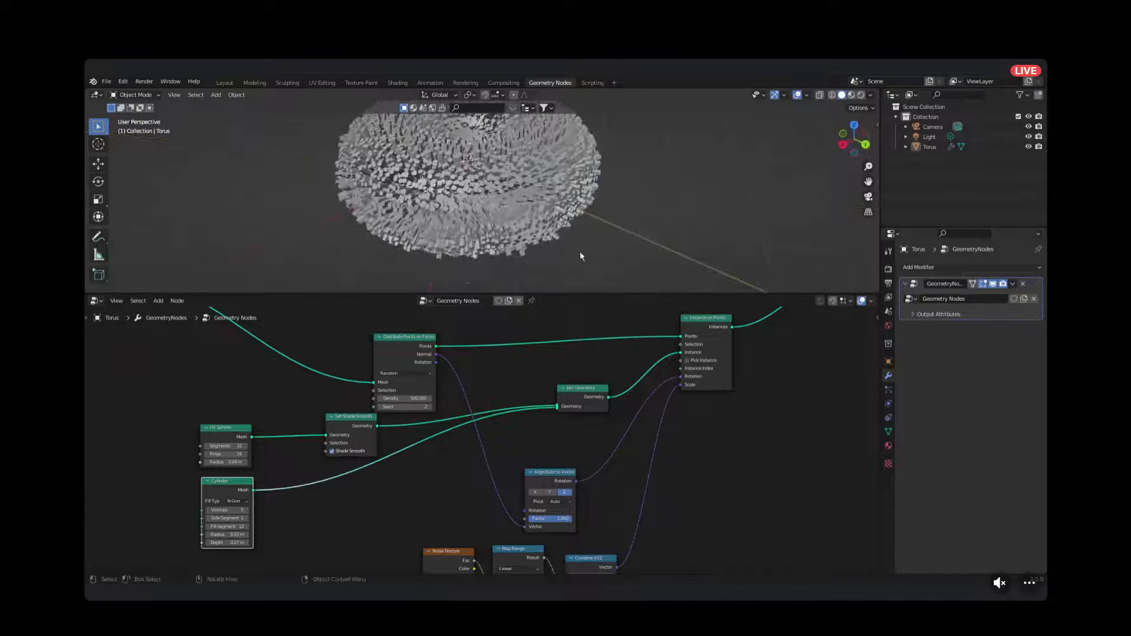
middle_click_drag(516, 164, 484, 147)
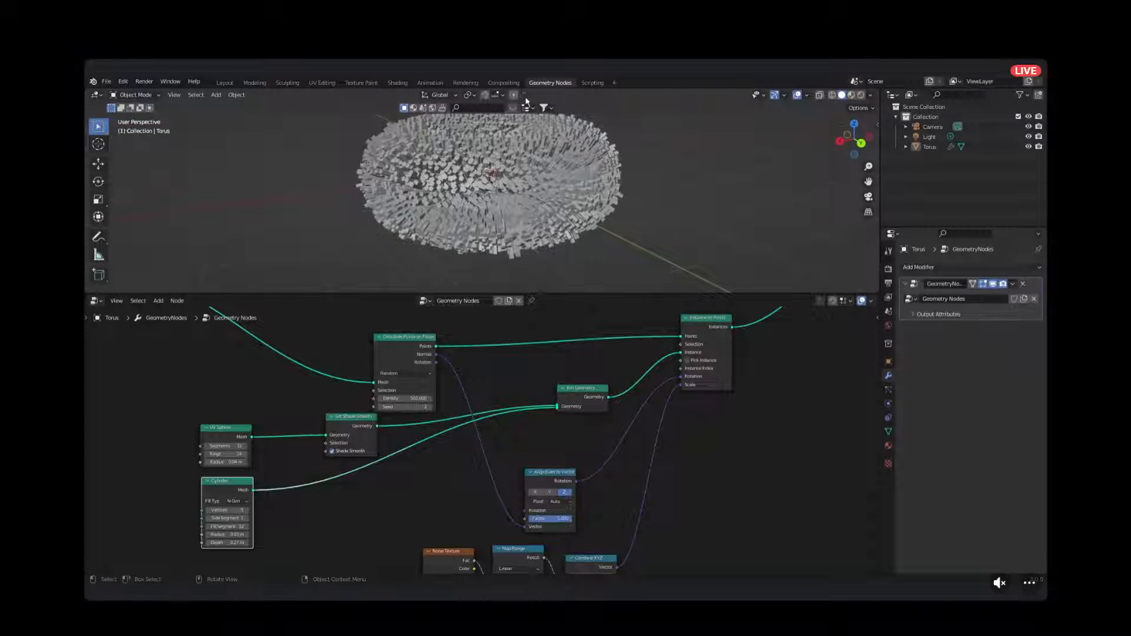
Set the Distribute Points on Faces node's Seed to 3 and inspect the new scatter up close.
scroll(673, 397, "down", 1)
scroll(673, 397, "up", 2)
middle_click_drag(391, 367, 443, 401)
scroll(444, 429, "up", 2)
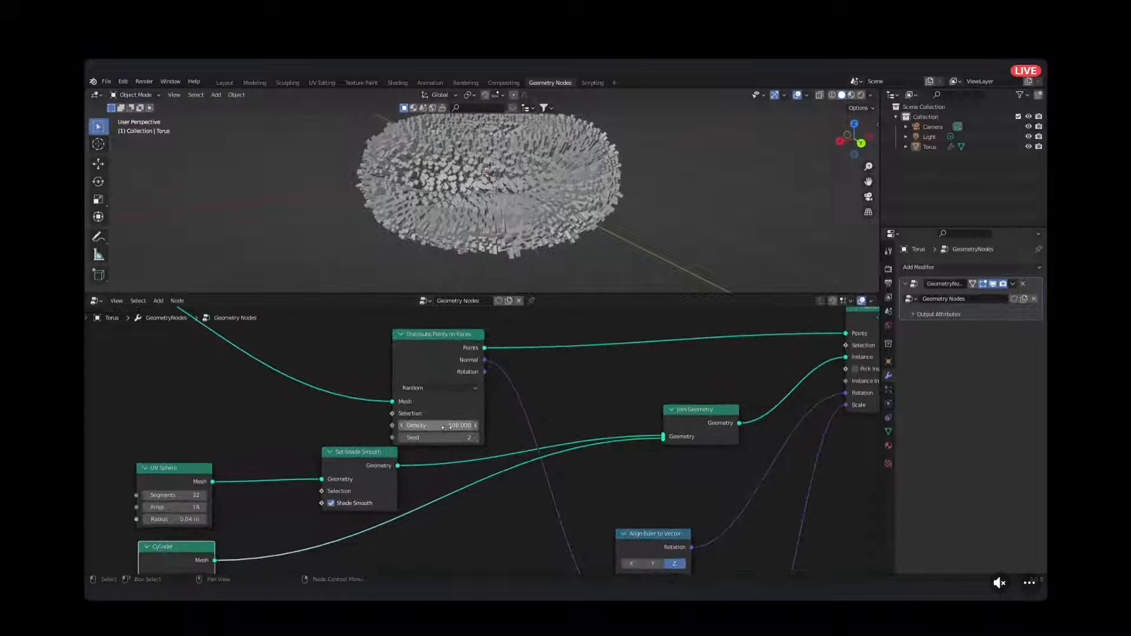
left_click(476, 444)
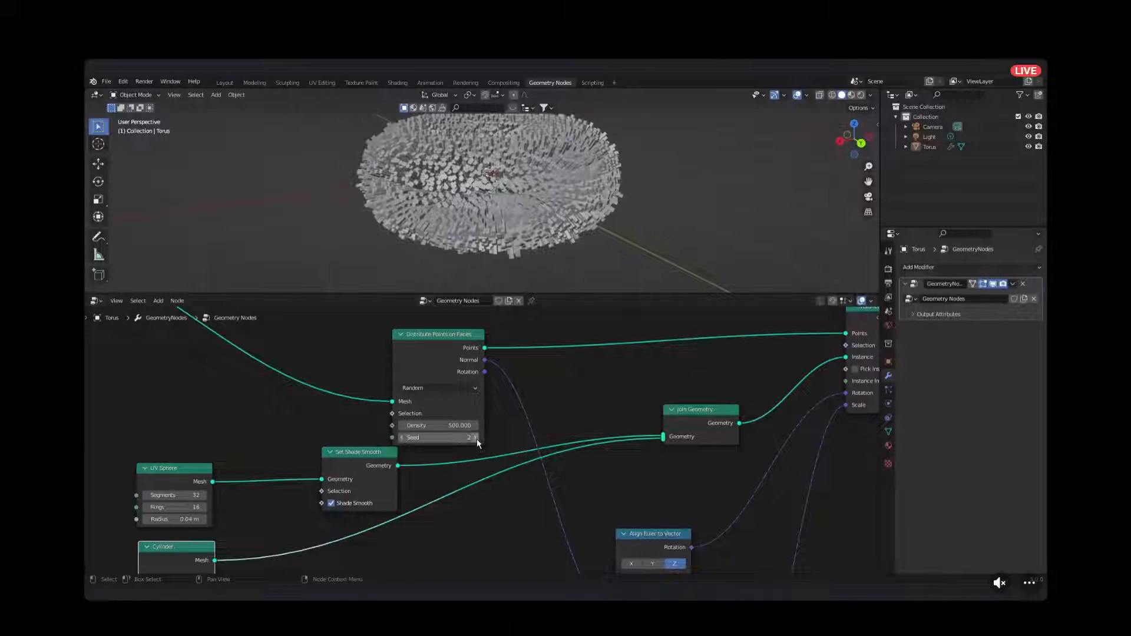
middle_click_drag(511, 214, 581, 250)
scroll(471, 226, "up", 5)
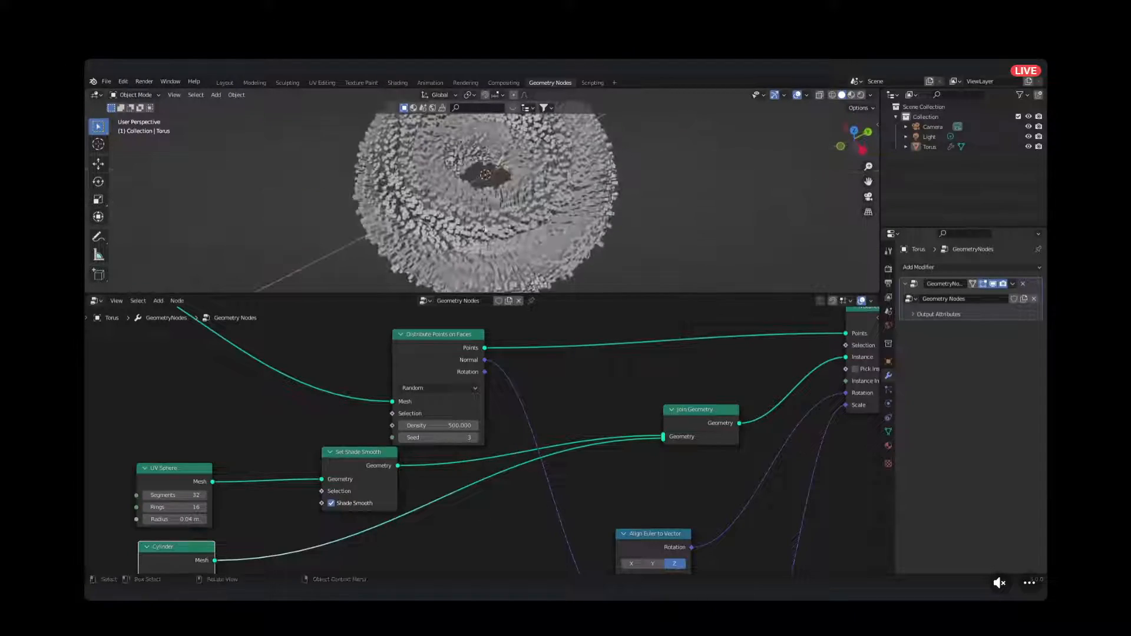
middle_click_drag(469, 225, 446, 182)
scroll(527, 199, "down", 4)
scroll(447, 183, "up", 3)
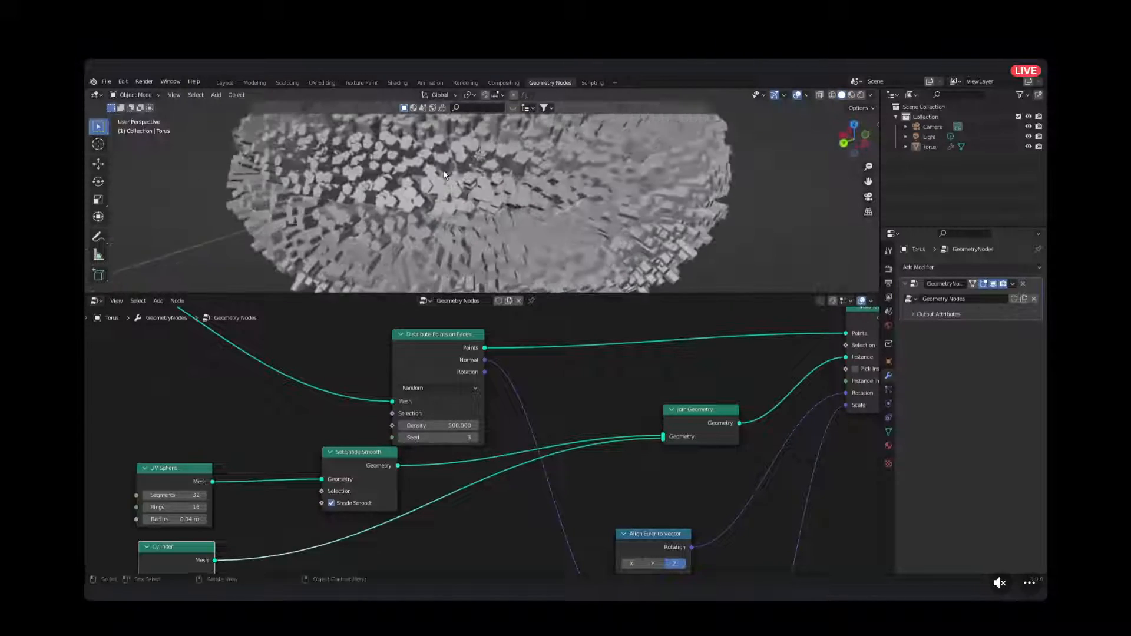
scroll(455, 184, "up", 3)
scroll(455, 182, "down", 1)
scroll(615, 454, "down", 4)
Set the UV Sphere node's Rings to 51 and Radius to 0.09 m, and enlarge the 3D viewport to check the torus.
middle_click_drag(623, 469, 498, 422)
scroll(284, 411, "up", 5)
middle_click_drag(113, 448, 462, 429)
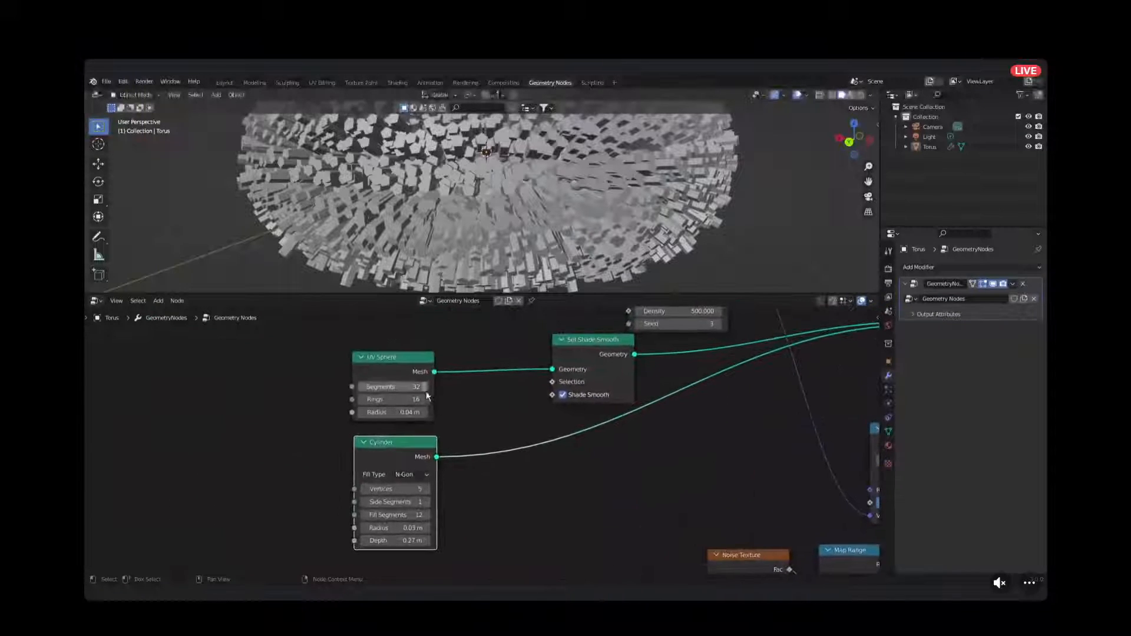
scroll(375, 393, "up", 2)
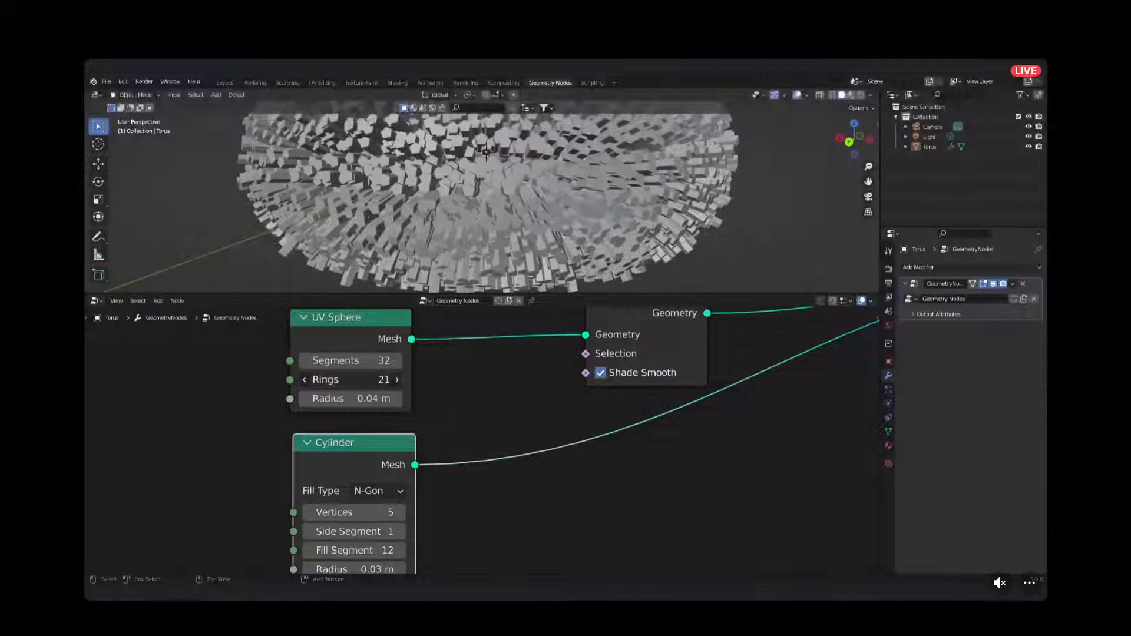
left_click_drag(369, 375, 347, 399)
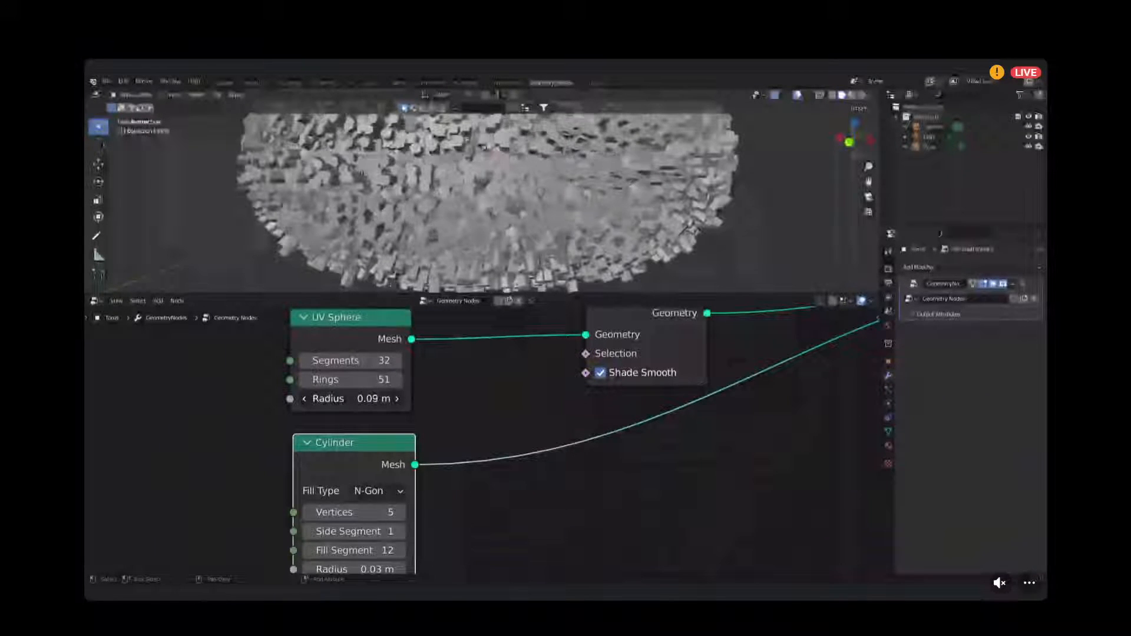
scroll(601, 148, "down", 6)
middle_click_drag(596, 156, 472, 332)
scroll(446, 244, "up", 6)
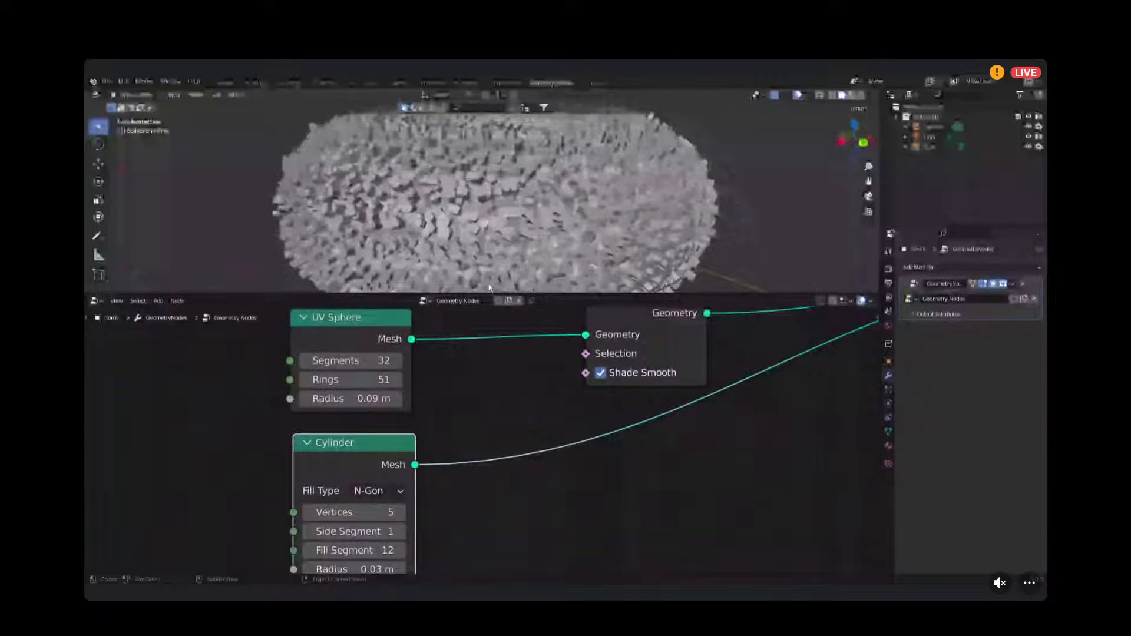
left_click_drag(487, 293, 486, 421)
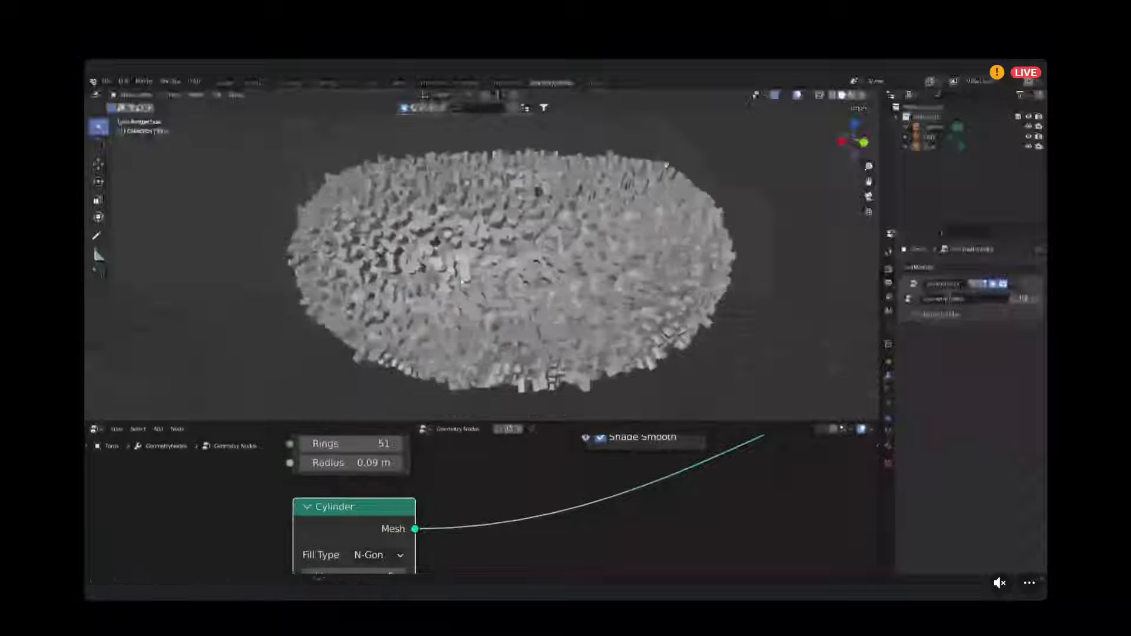
Set both X and Y of the Combine XYZ node to 1.55 and check the thicker instances in an enlarged viewport.
middle_click_drag(648, 569, 518, 472)
scroll(517, 472, "down", 2)
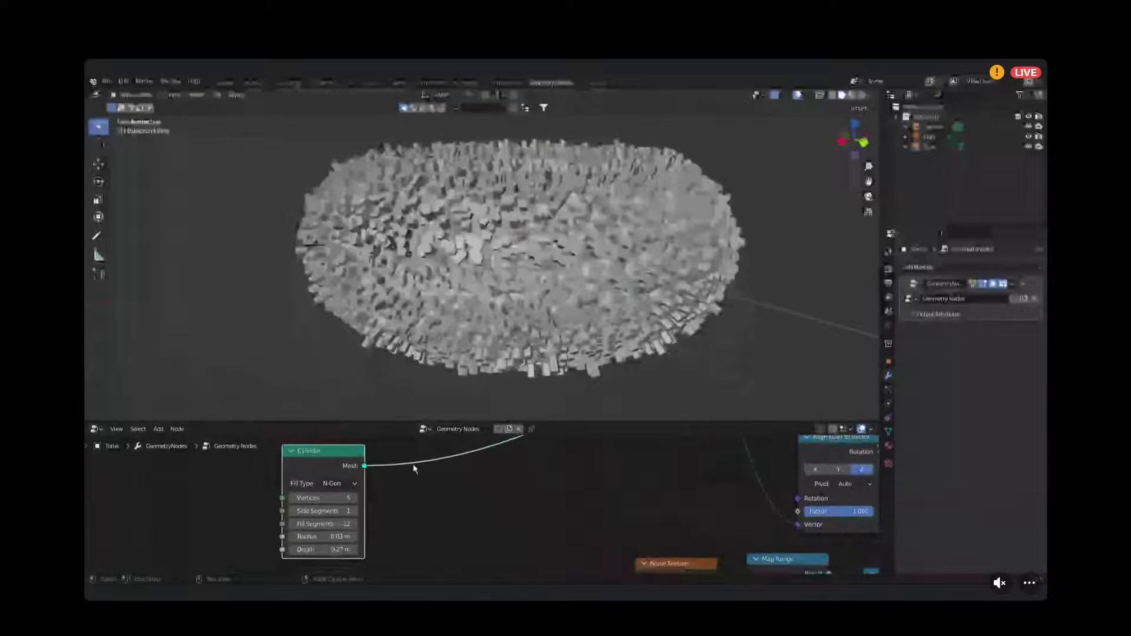
middle_click_drag(415, 467, 226, 490)
scroll(489, 500, "down", 4)
middle_click_drag(762, 507, 456, 492)
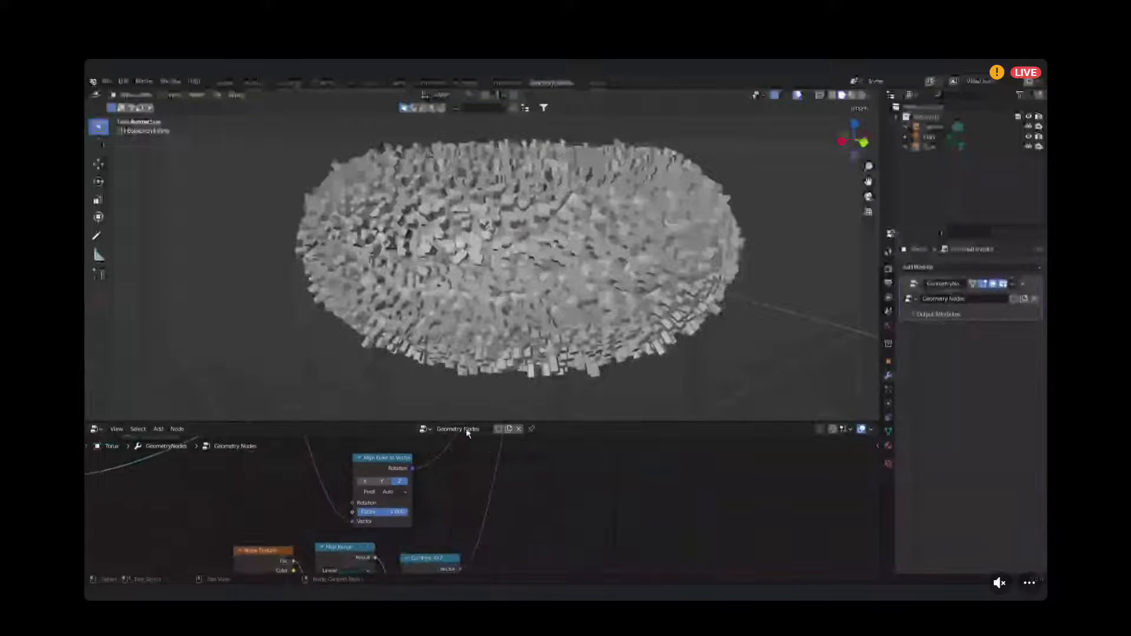
left_click_drag(468, 422, 468, 217)
scroll(518, 430, "up", 2)
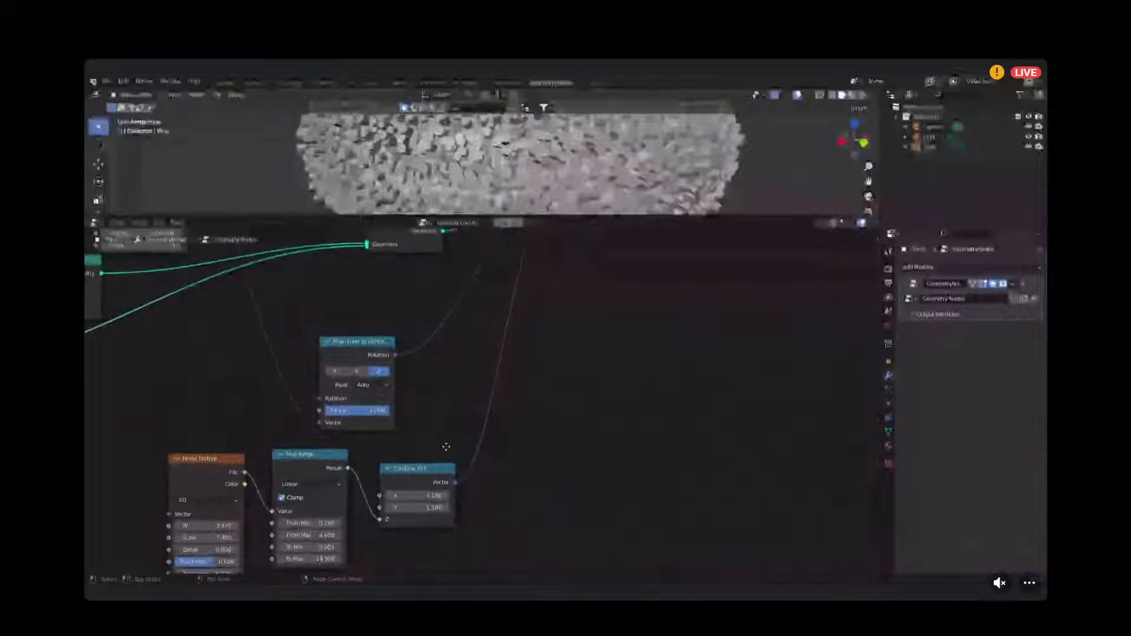
middle_click_drag(519, 430, 590, 407)
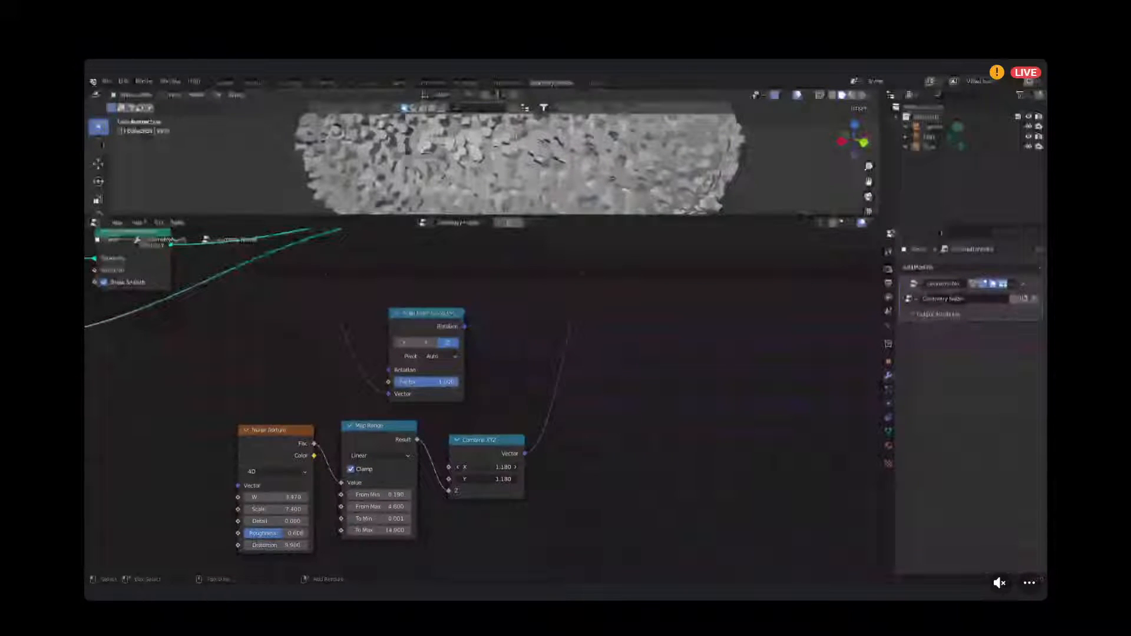
mouse_move(487, 467)
left_mouse_down()
mouse_move(512, 467)
mouse_move(503, 468)
left_mouse_up()
left_click_drag(569, 219, 548, 390)
middle_click_drag(543, 279, 570, 298)
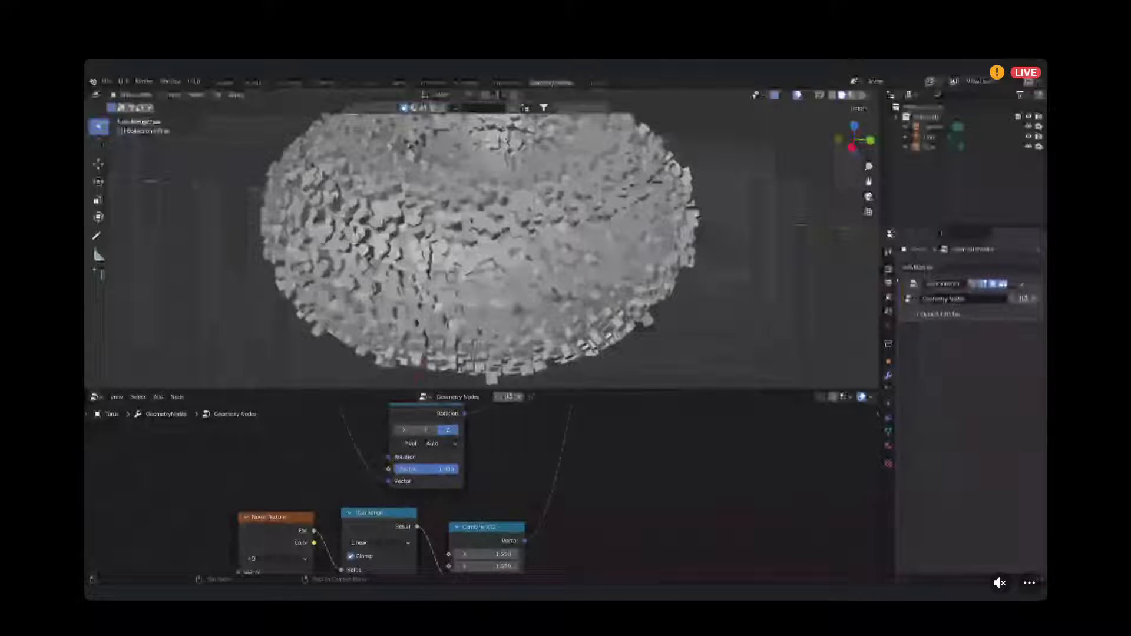
Switch the render engine to Cycles and set its device to GPU Compute.
left_click(889, 273)
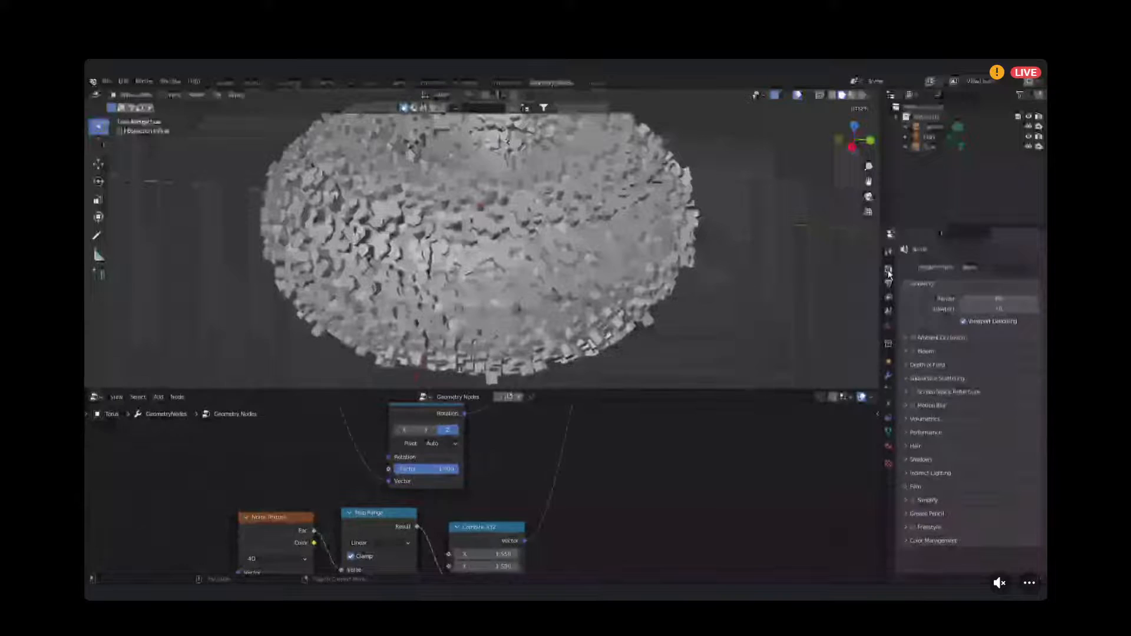
left_click(969, 266)
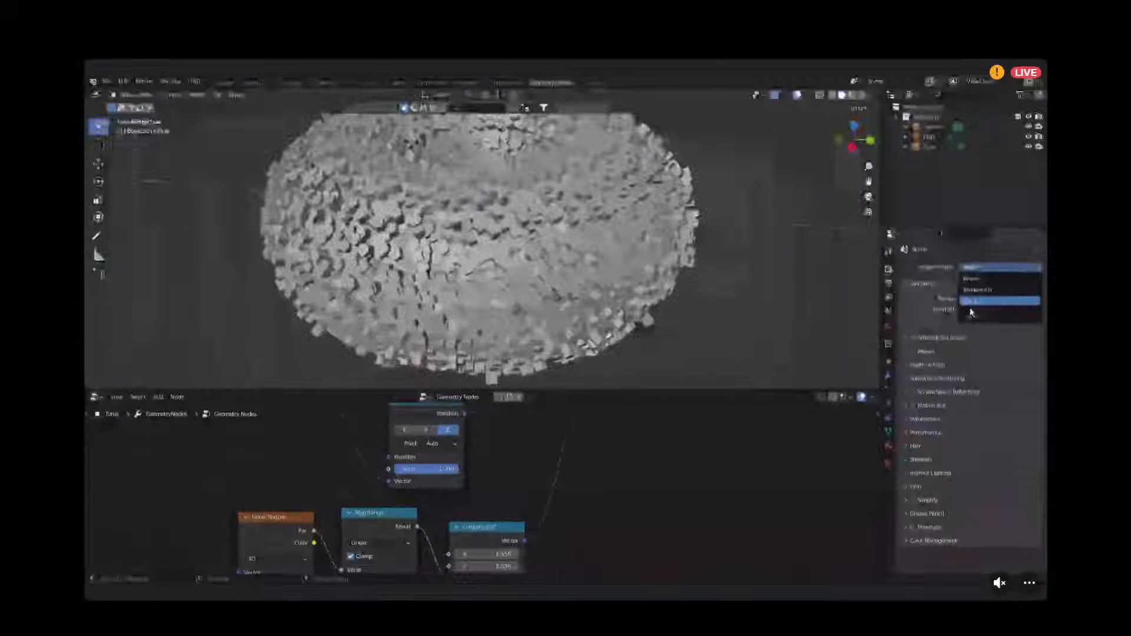
left_click(983, 298)
left_click(979, 293)
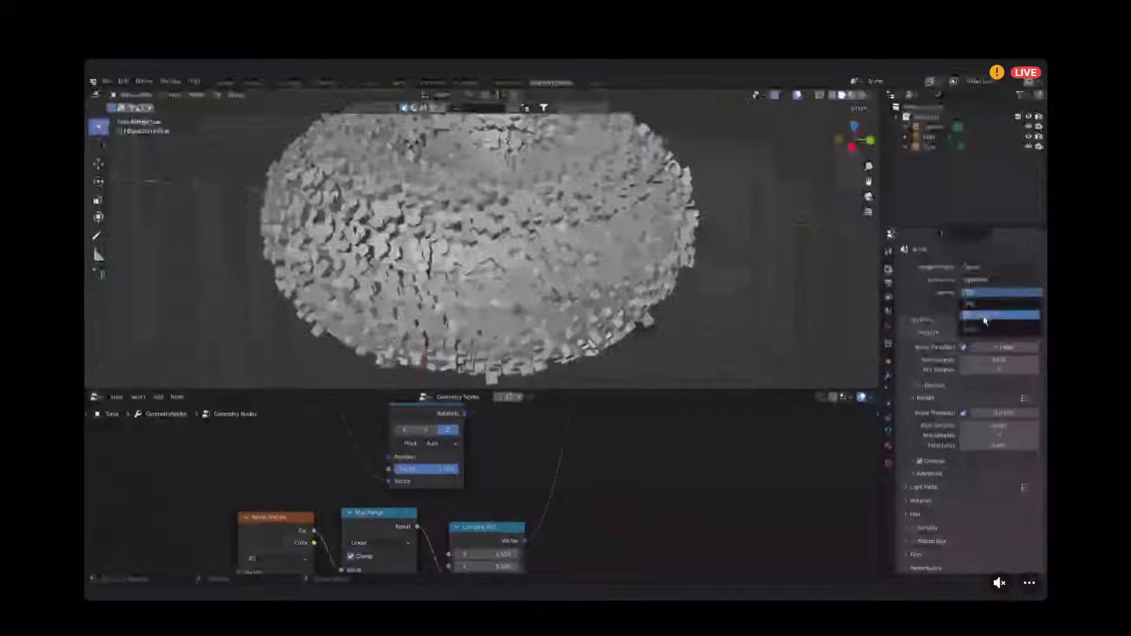
left_click(985, 318)
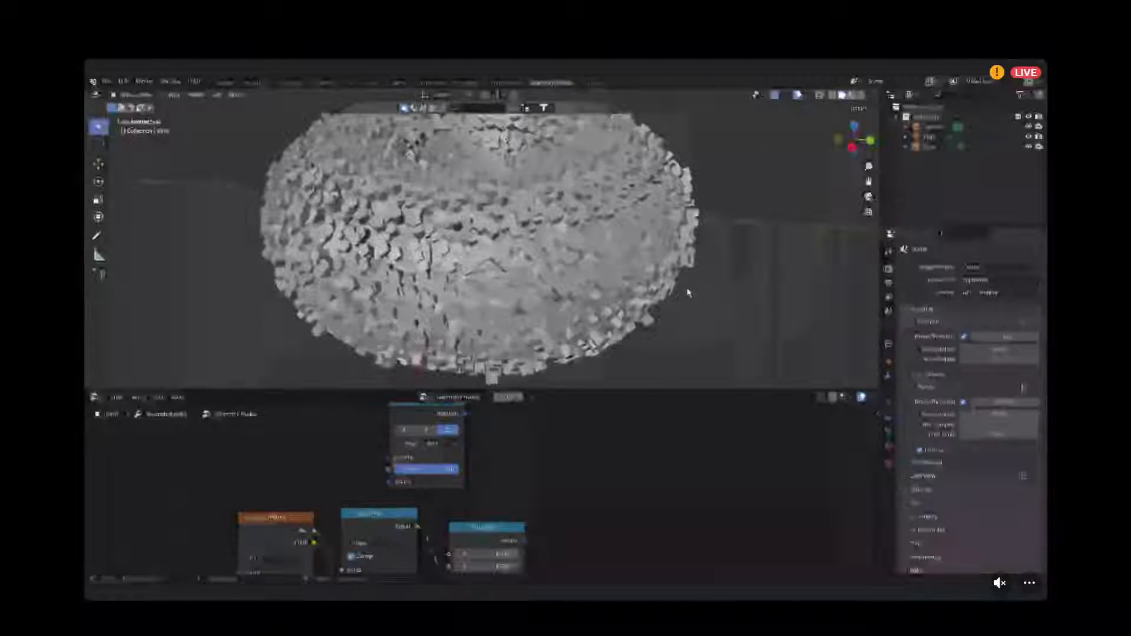
Display the viewport in Rendered shading and view the whole torus.
key("z")
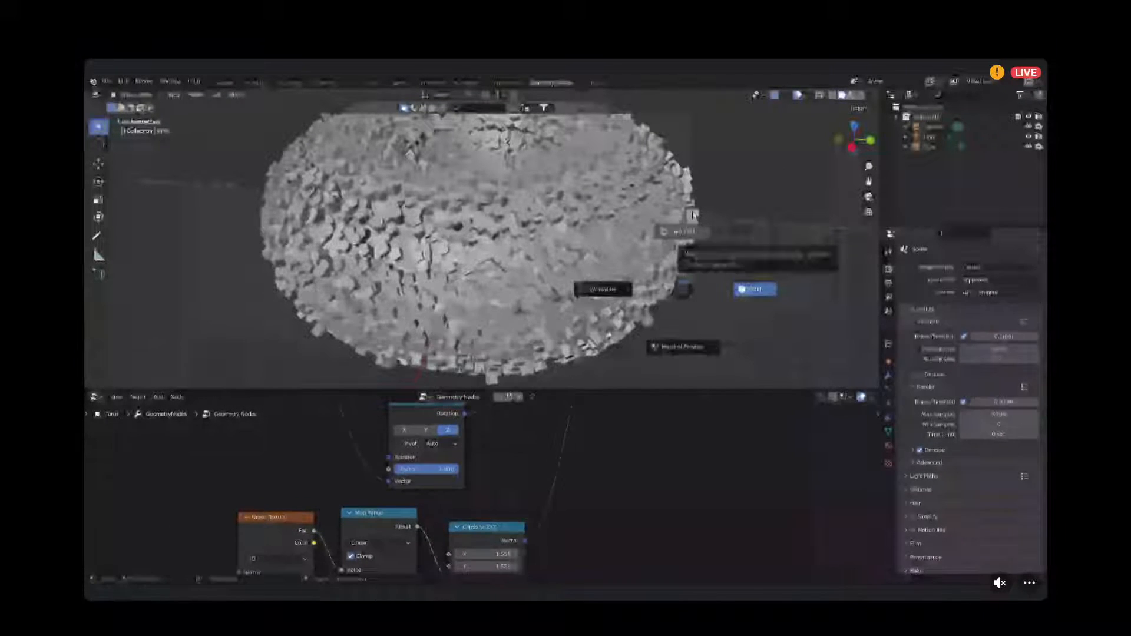
left_click(693, 215)
middle_click_drag(530, 228, 551, 237)
scroll(552, 237, "down", 3)
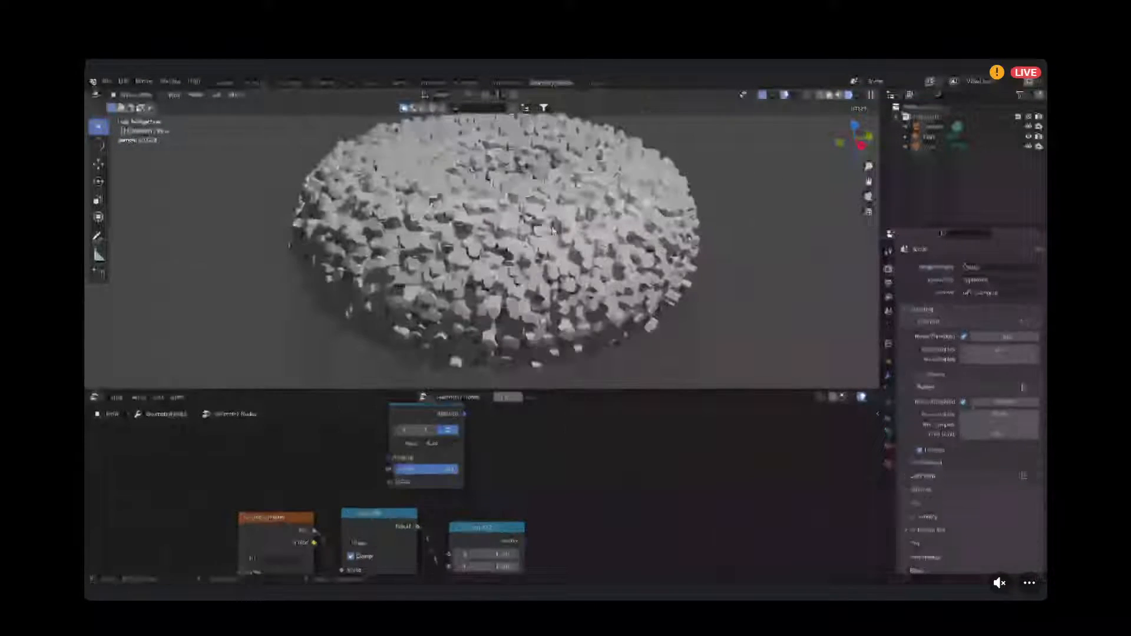
Raise the Noise Texture node's W value to shift the scale pattern on the rendered torus.
scroll(362, 471, "down", 2)
middle_click_drag(340, 504, 401, 468)
scroll(395, 471, "up", 3)
middle_click_drag(362, 508, 452, 467)
scroll(433, 501, "up", 2)
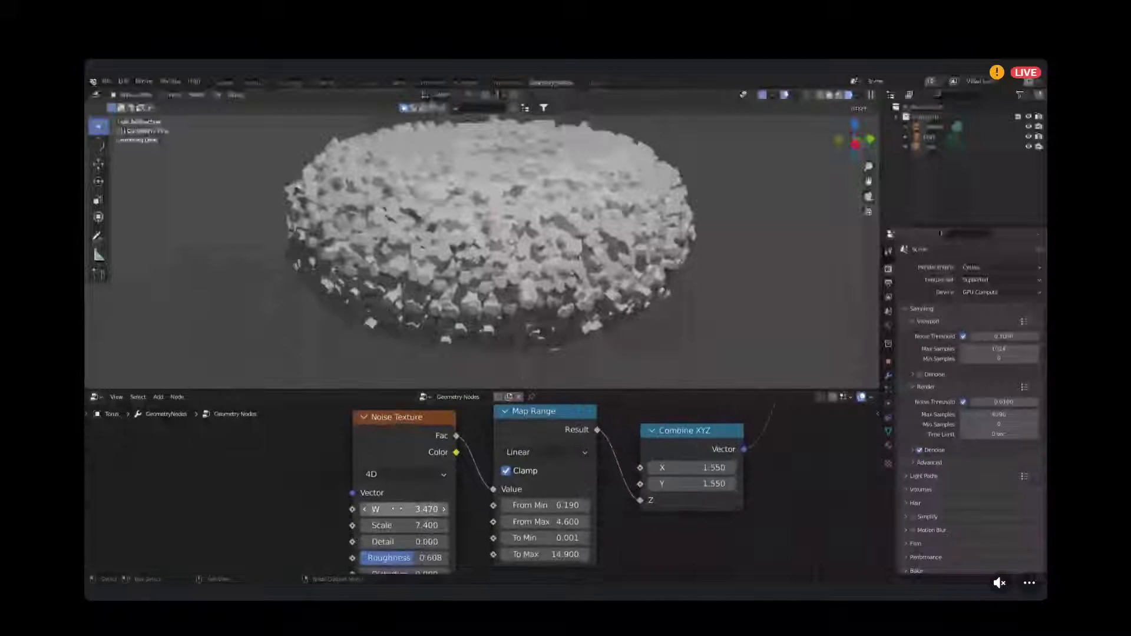
left_click_drag(406, 510, 457, 509)
scroll(584, 484, "down", 3)
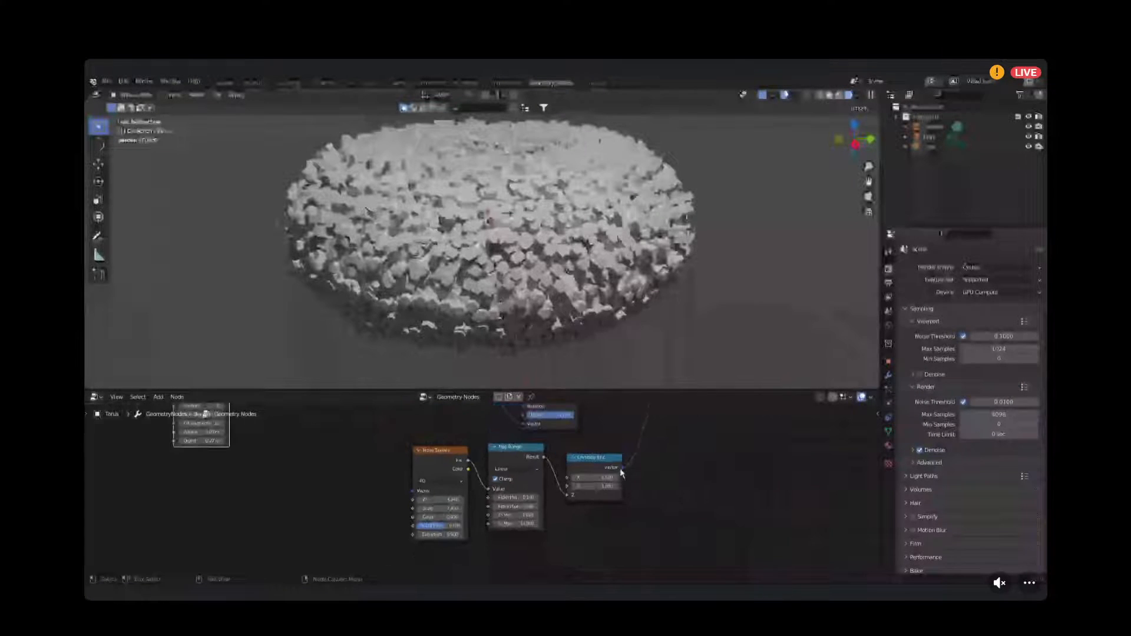
Look through the node tree around the Distribute Points on Faces, Join Geometry and Instance on Points nodes.
middle_click_drag(645, 470, 564, 493)
scroll(439, 437, "down", 3)
middle_click_drag(439, 437, 498, 464)
middle_click_drag(315, 472, 381, 564)
scroll(460, 507, "down", 2)
middle_click_drag(430, 473, 469, 511)
scroll(485, 522, "up", 1)
middle_click_drag(548, 507, 447, 524)
scroll(441, 433, "up", 3)
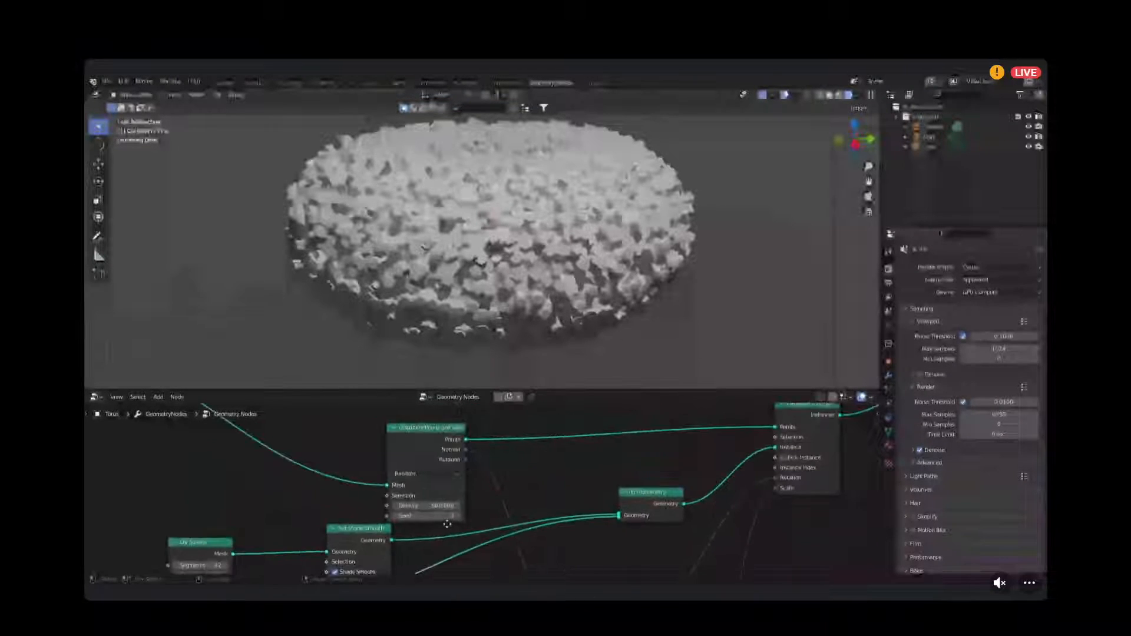
scroll(477, 478, "up", 3)
scroll(483, 474, "down", 1)
scroll(628, 502, "down", 2)
Lower the Align Euler to Vector node's Factor to 0.
middle_click_drag(649, 519, 425, 489)
scroll(434, 501, "down", 2)
middle_click_drag(377, 561, 427, 490)
middle_click_drag(461, 528, 475, 487)
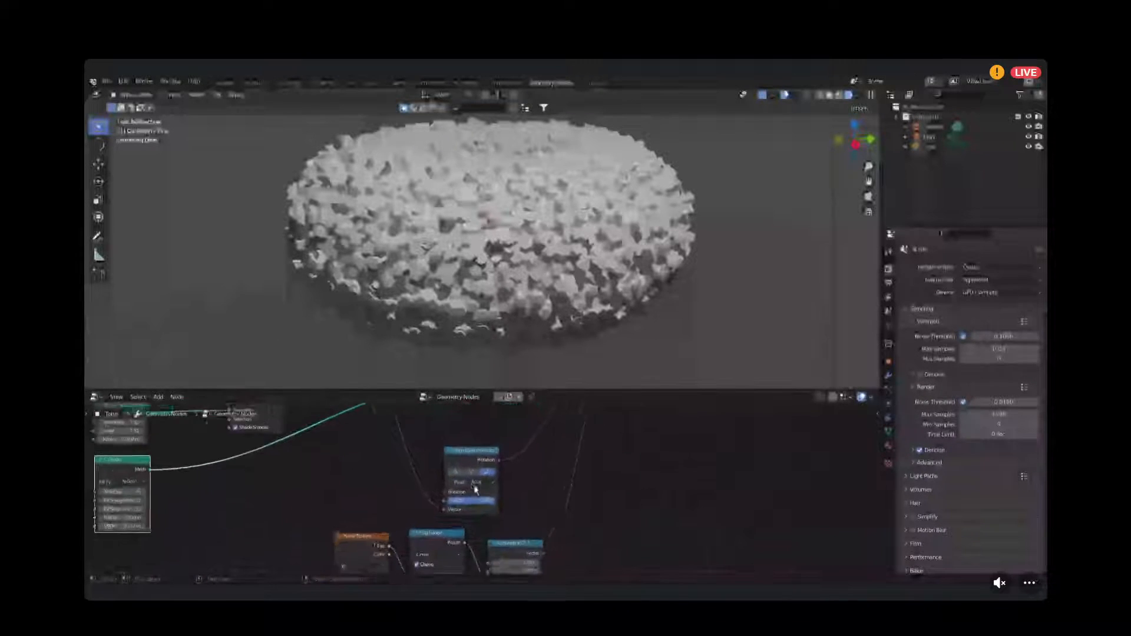
scroll(477, 488, "up", 3)
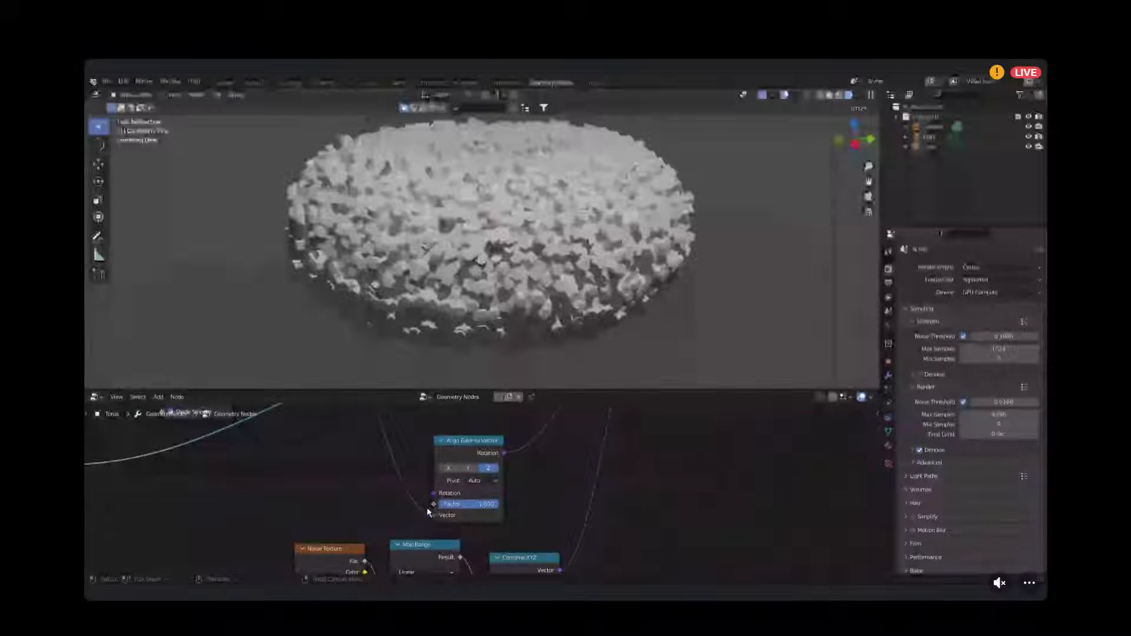
left_click_drag(478, 486, 446, 509)
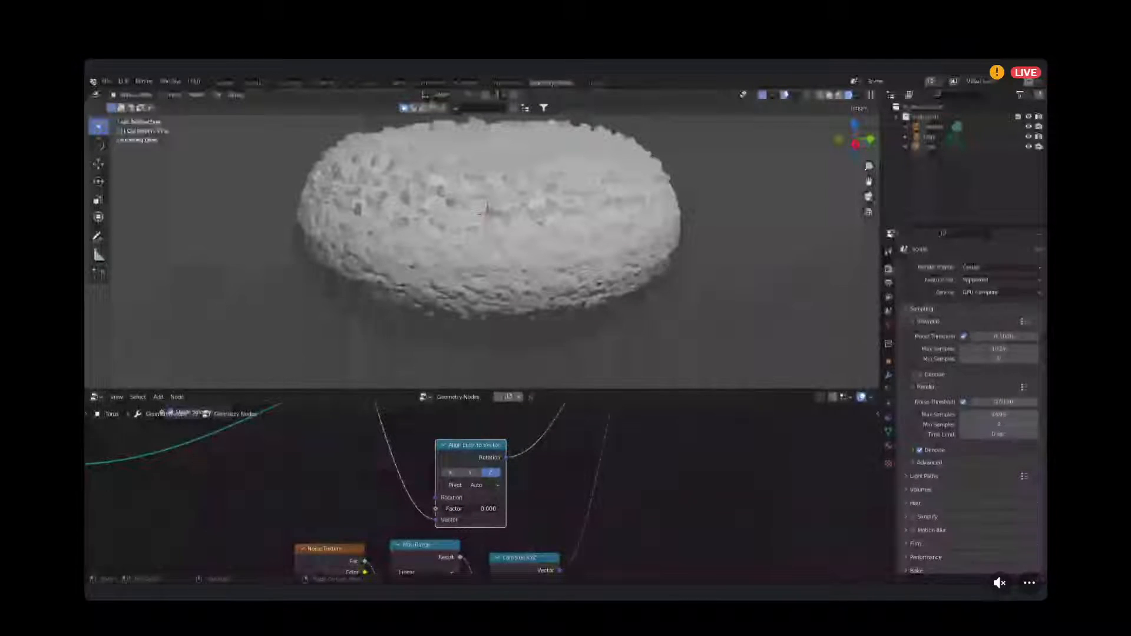
Raise the Align Euler to Vector node's Factor so the instances mostly follow the surface normals.
left_click_drag(443, 509, 493, 509)
right_click(442, 557)
left_click(442, 560)
Raise the Distribute Points on Faces node's Density to 1207.5.
middle_click_drag(400, 476, 571, 496)
scroll(422, 473, "down", 3)
middle_click_drag(465, 432, 433, 494)
scroll(433, 493, "up", 1)
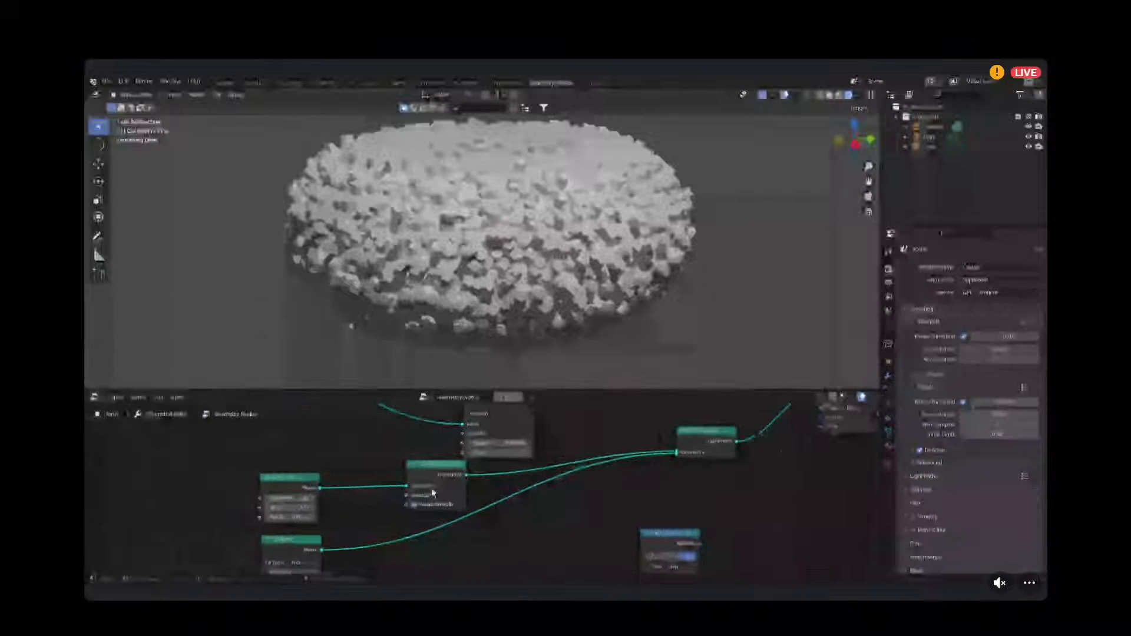
scroll(482, 465, "up", 2)
left_click_drag(475, 466, 531, 474)
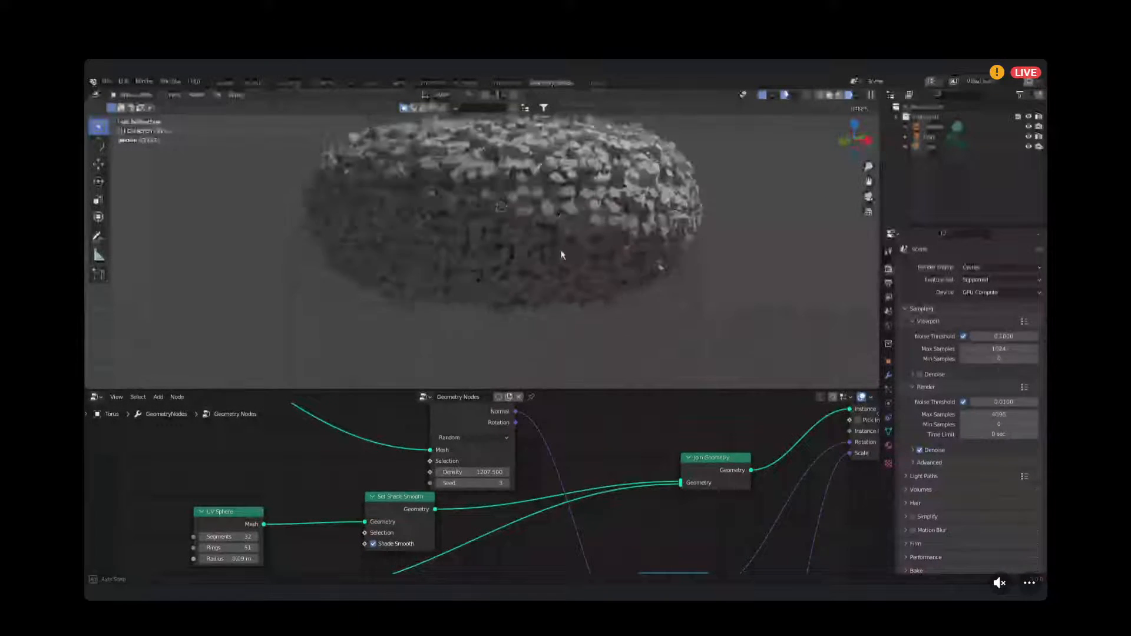
Examine the rendered torus from several angles and look over the complete node tree.
middle_click_drag(574, 287, 537, 268)
scroll(668, 475, "down", 4)
scroll(663, 476, "down", 3)
left_click_drag(674, 546, 409, 437)
left_click_drag(554, 517, 609, 467)
middle_click_drag(552, 286, 582, 290)
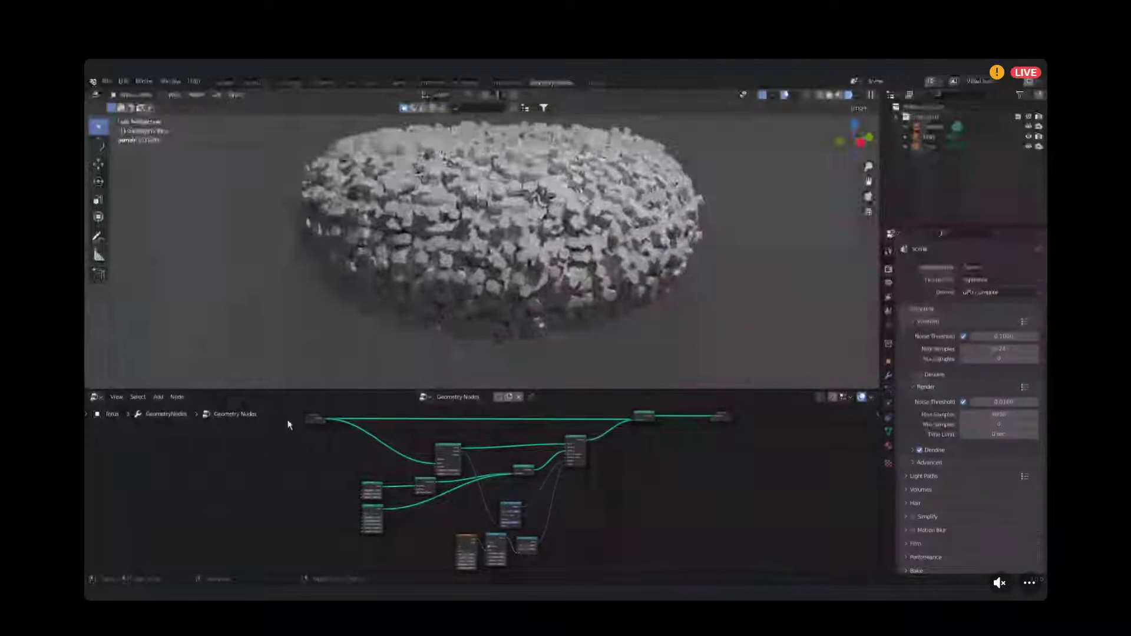
scroll(377, 439, "up", 4)
middle_click_drag(391, 442, 525, 533)
scroll(439, 502, "up", 4)
scroll(472, 486, "down", 4)
middle_click_drag(532, 476, 451, 428)
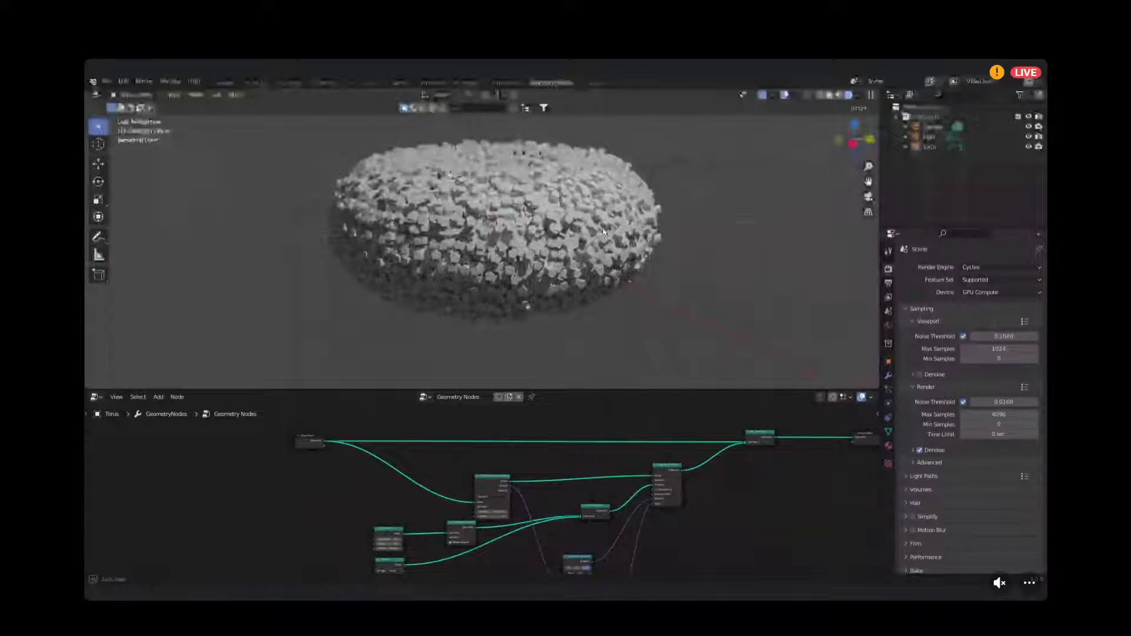
middle_click_drag(601, 234, 630, 339)
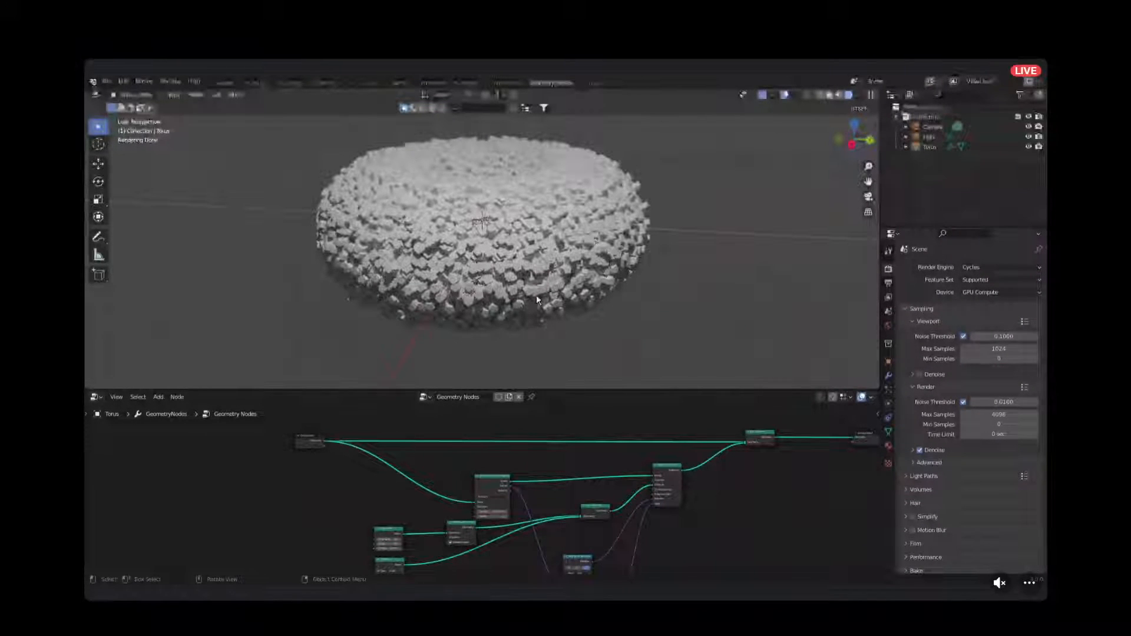
middle_click_drag(591, 206, 674, 204)
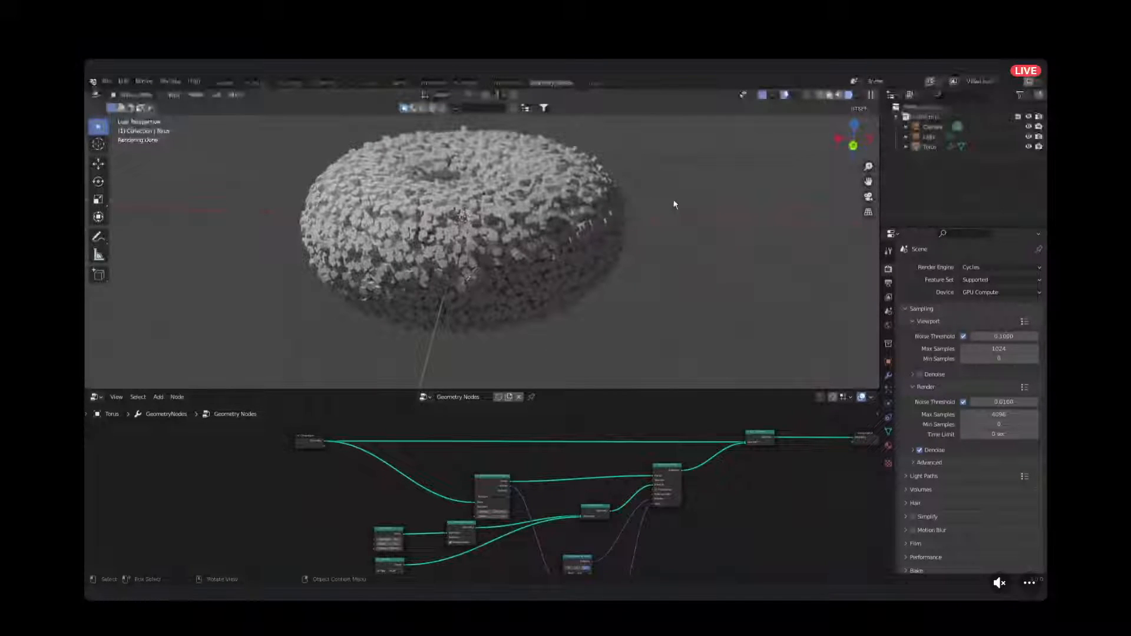
Add a Monkey mesh and move it along the X axis until it sits clear beside the torus.
key("shift+a")
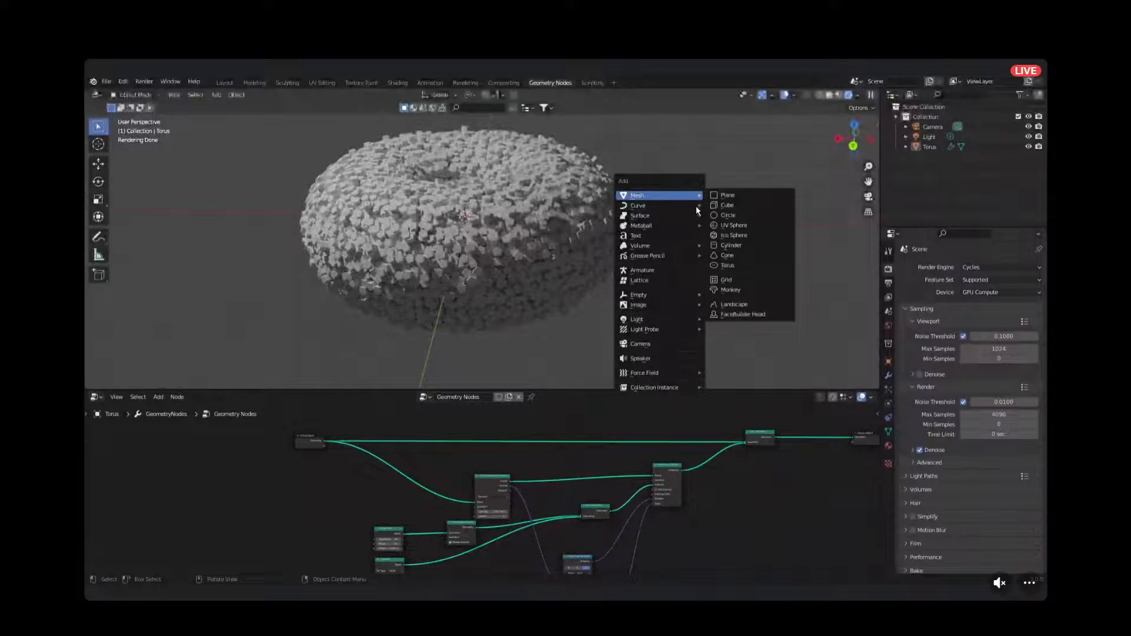
left_click(733, 290)
middle_click_drag(541, 233, 464, 257, "shift")
key("g")
key("x")
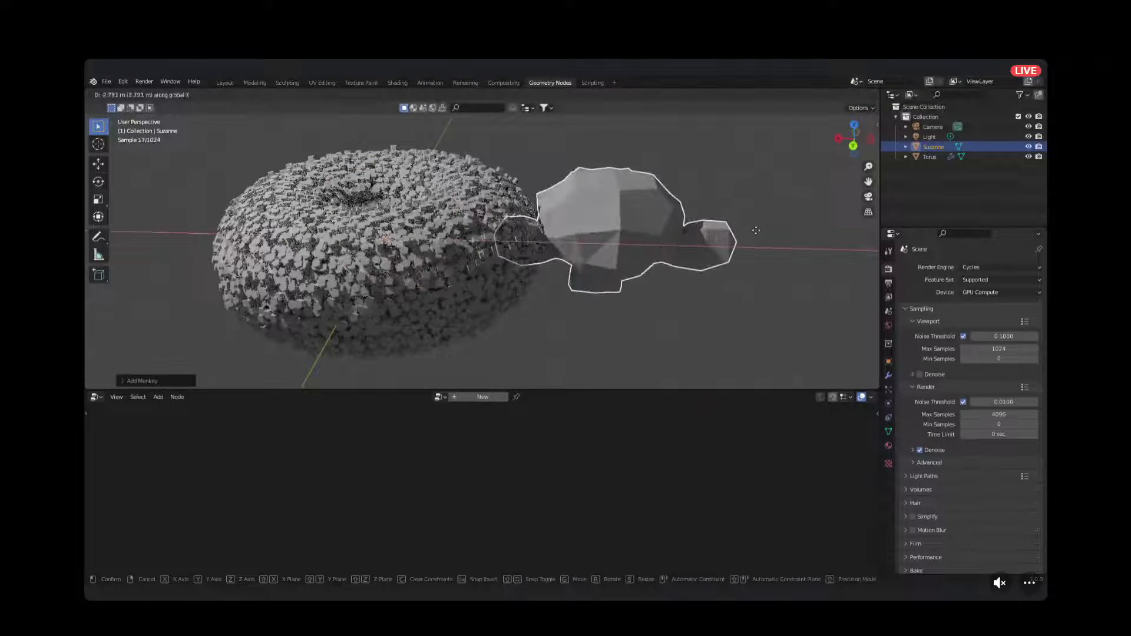
left_click(803, 243)
middle_click_drag(642, 244, 439, 168)
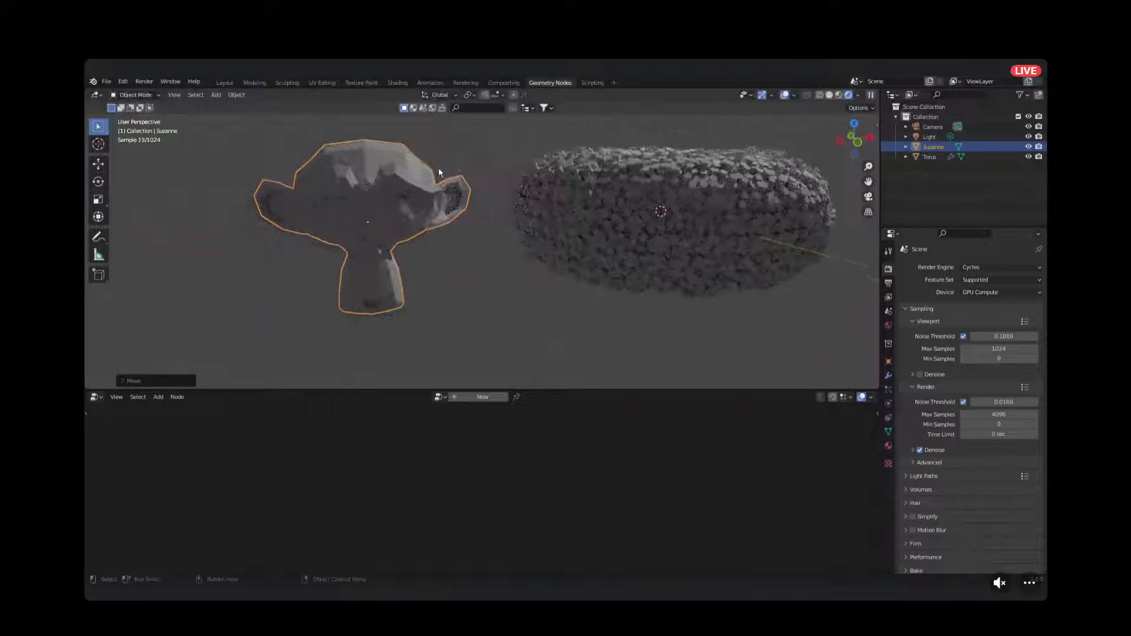
Select the torus and set its Distribute Points on Faces Density to 500.
left_click(610, 214)
middle_click_drag(600, 247, 584, 323)
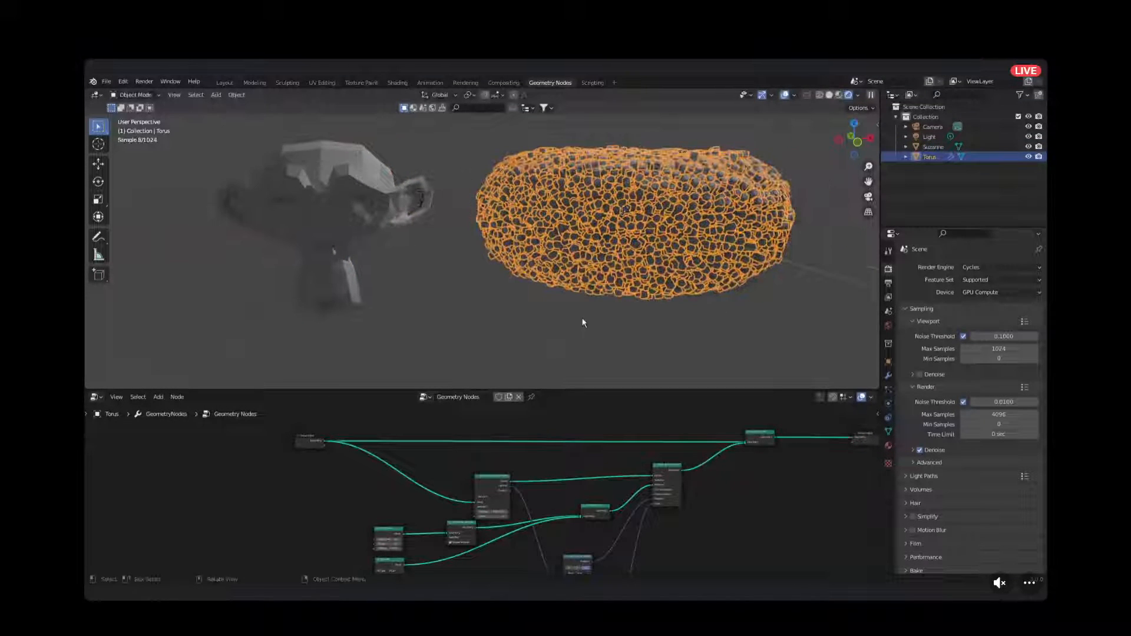
left_click(583, 323)
scroll(508, 539, "up", 10)
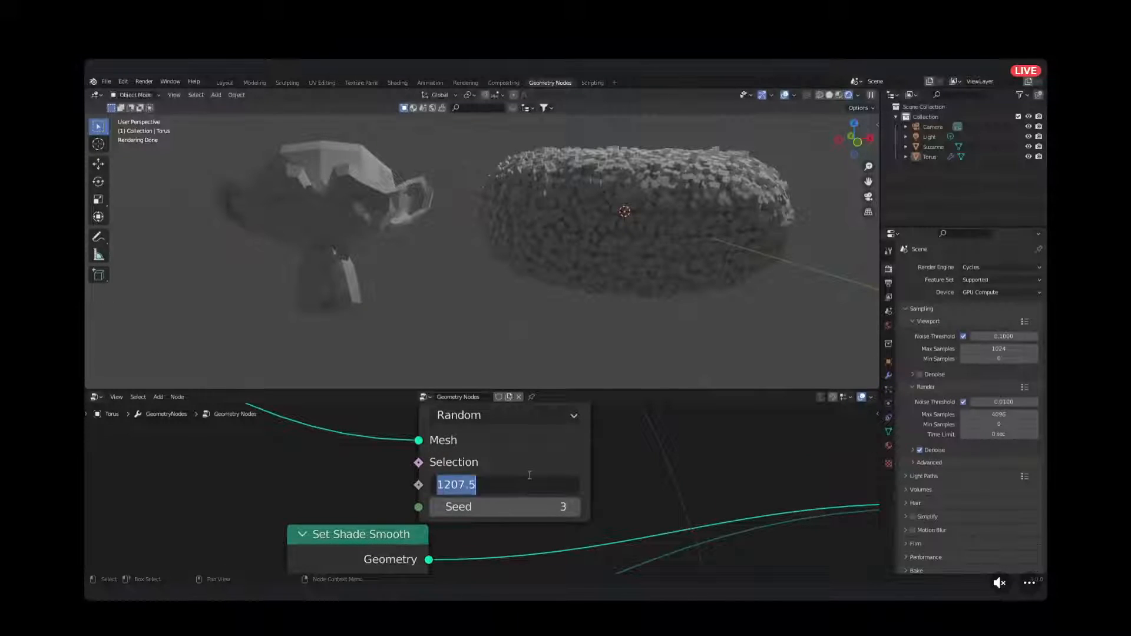
key("Return")
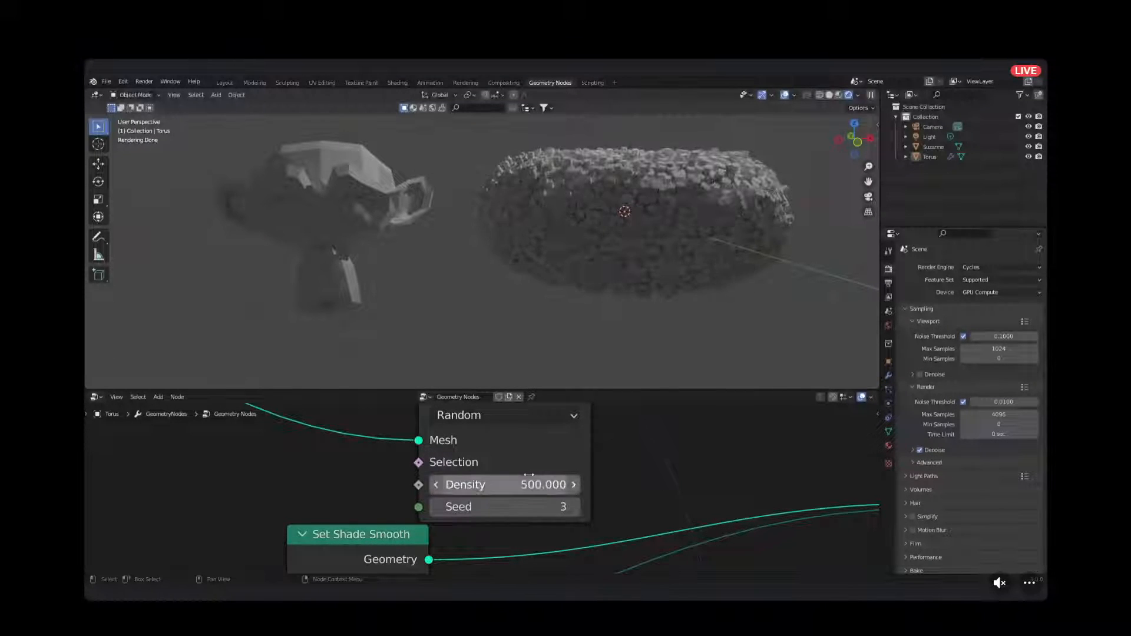
Bring the Suzanne object into the torus's node tree as an Object Info node near the mesh primitive nodes.
scroll(537, 450, "down", 2)
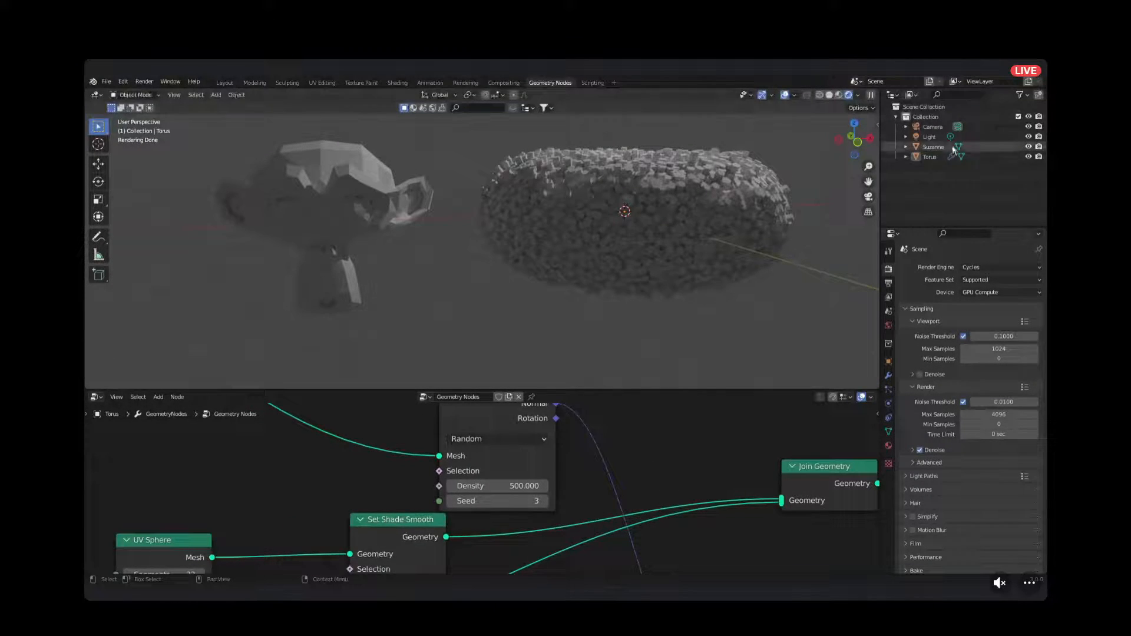
scroll(564, 316, "down", 3)
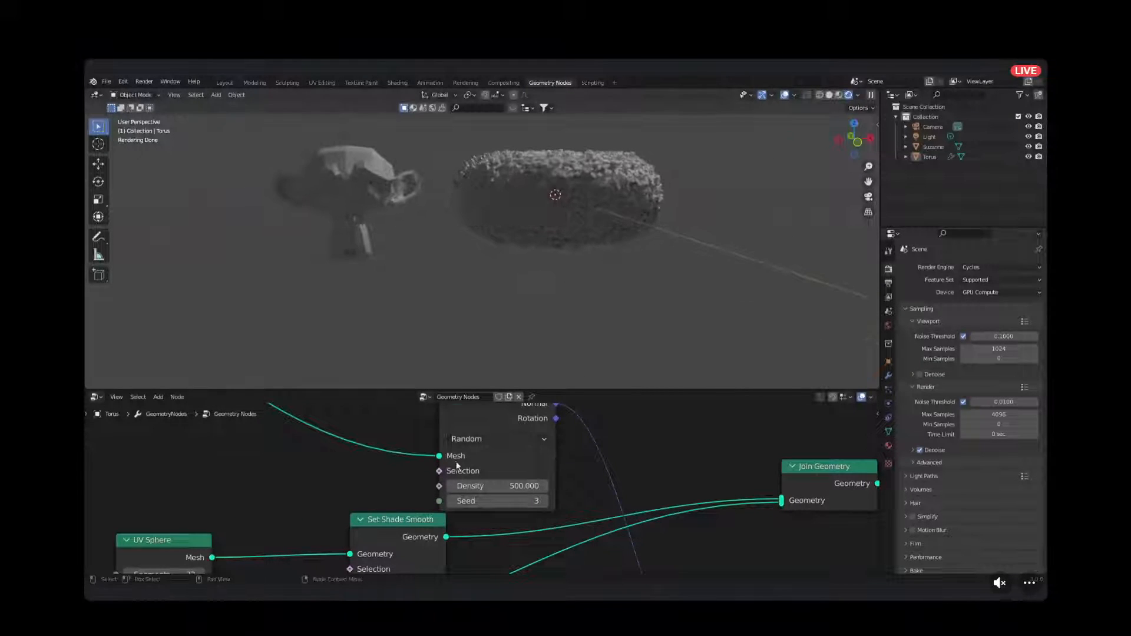
scroll(455, 461, "down", 3)
middle_click_drag(475, 540, 453, 481)
left_click(942, 146)
right_click(222, 536)
middle_click_drag(244, 509, 270, 413)
scroll(268, 427, "up", 2)
left_click_drag(177, 429, 303, 448)
Connect the Object Info node's Geometry output to the Join Geometry node so Suzanne is instanced as well.
scroll(342, 458, "down", 5)
middle_click_drag(383, 471, 306, 533)
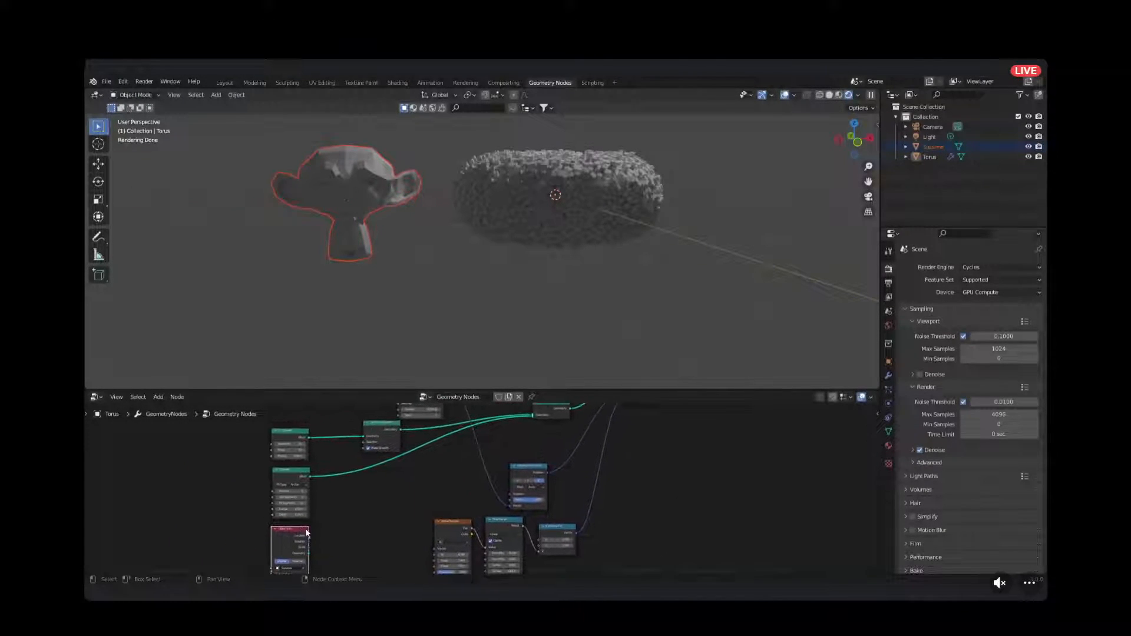
left_click_drag(308, 553, 531, 447)
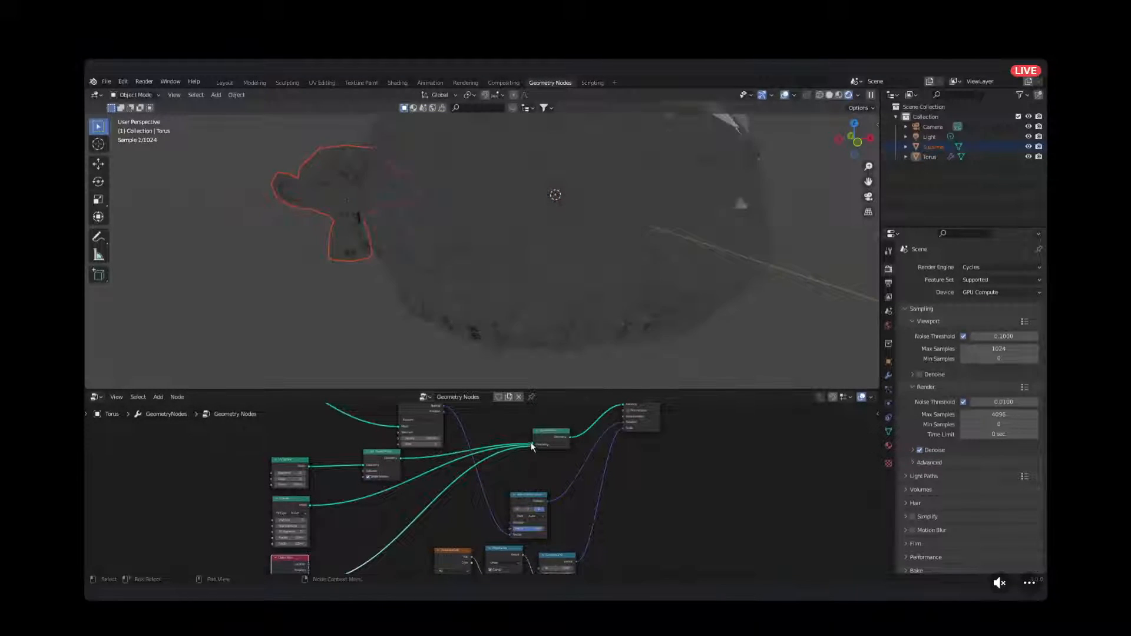
middle_click_drag(675, 219, 326, 431)
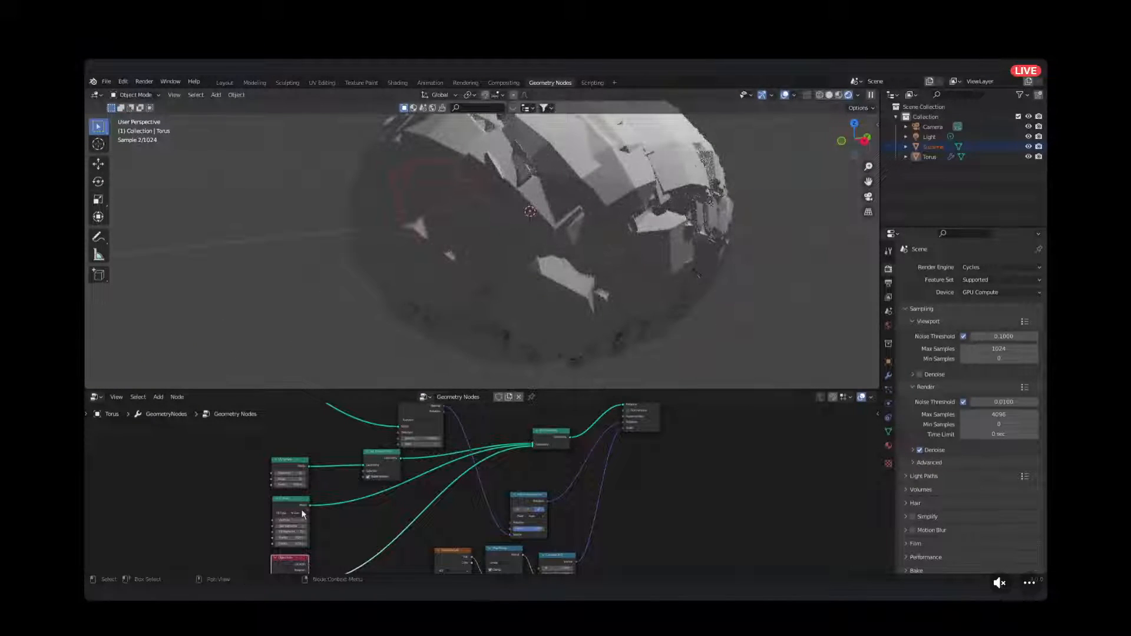
Try the Relative transform space on the Suzanne Object Info node, then switch it back to Original.
middle_click_drag(297, 567, 328, 515)
scroll(318, 517, "up", 5)
middle_click_drag(271, 558, 356, 475)
scroll(348, 457, "up", 4)
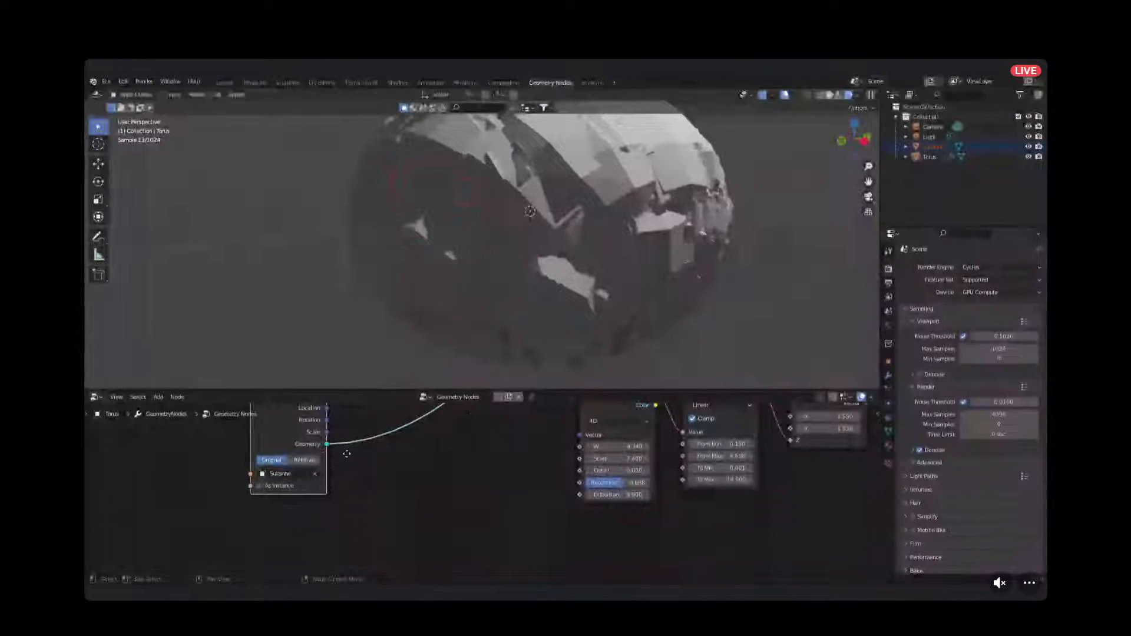
scroll(347, 454, "up", 1)
middle_click_drag(266, 499, 353, 503)
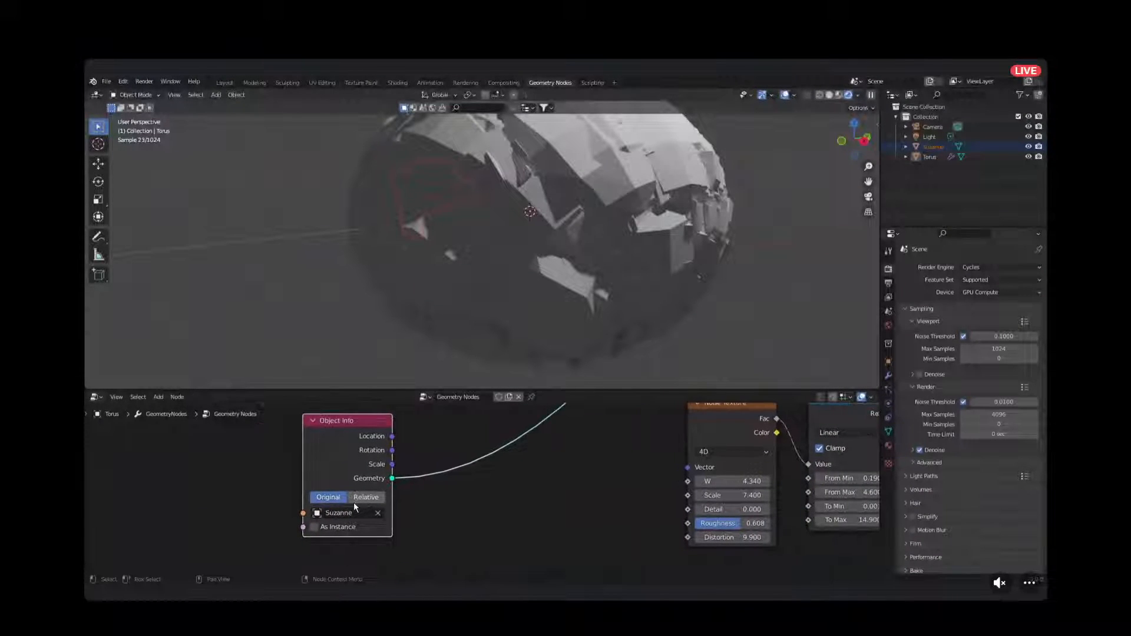
left_click(362, 498)
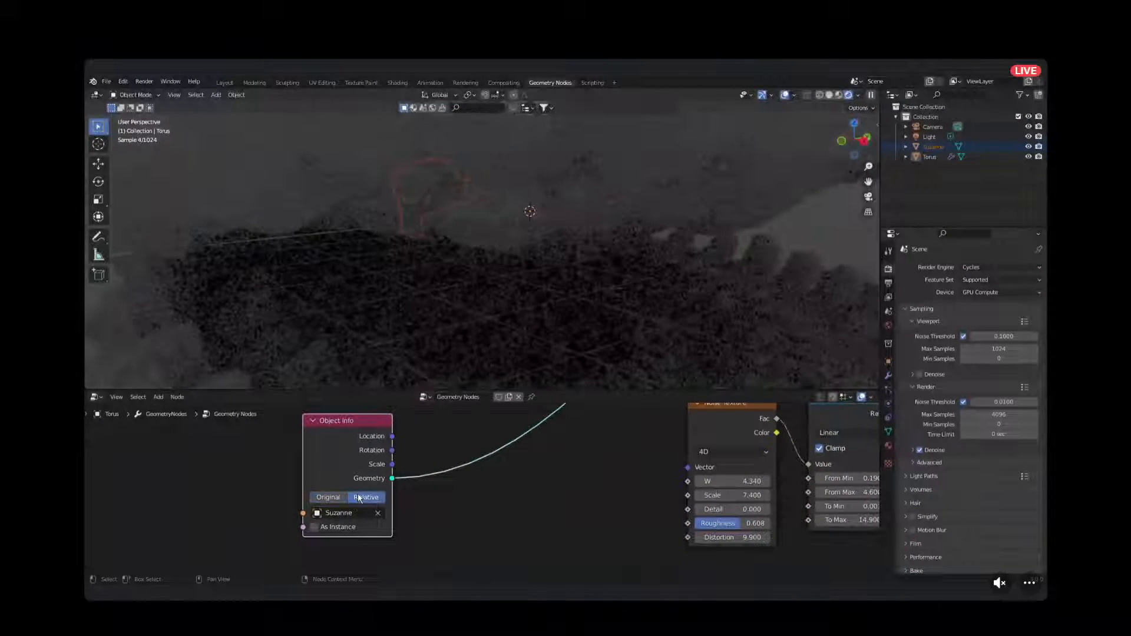
left_click(328, 497)
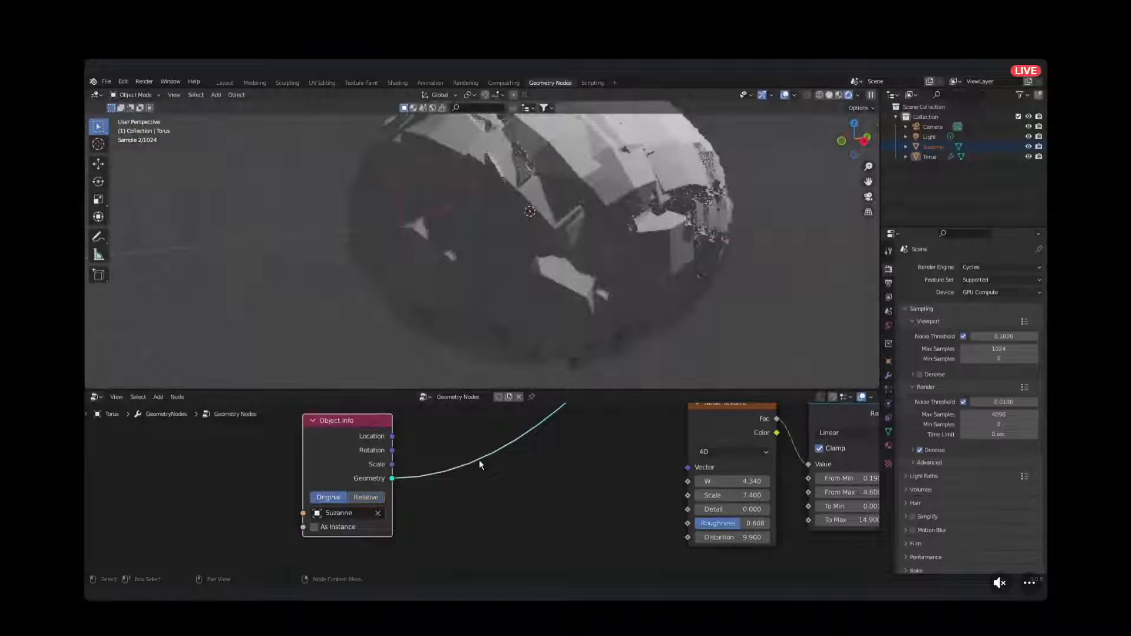
Set both X and Y of the Combine XYZ node to 2.86 and check the wider instances on the torus.
scroll(543, 451, "down", 3)
middle_click_drag(543, 451, 356, 574)
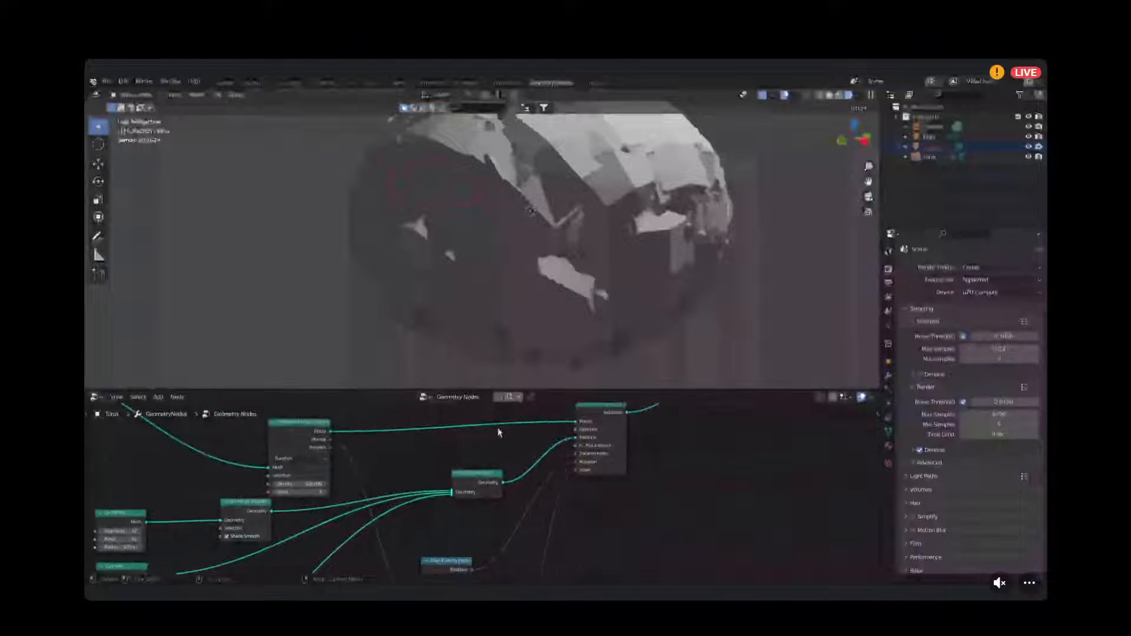
middle_click_drag(475, 534, 504, 380)
scroll(516, 508, "up", 3)
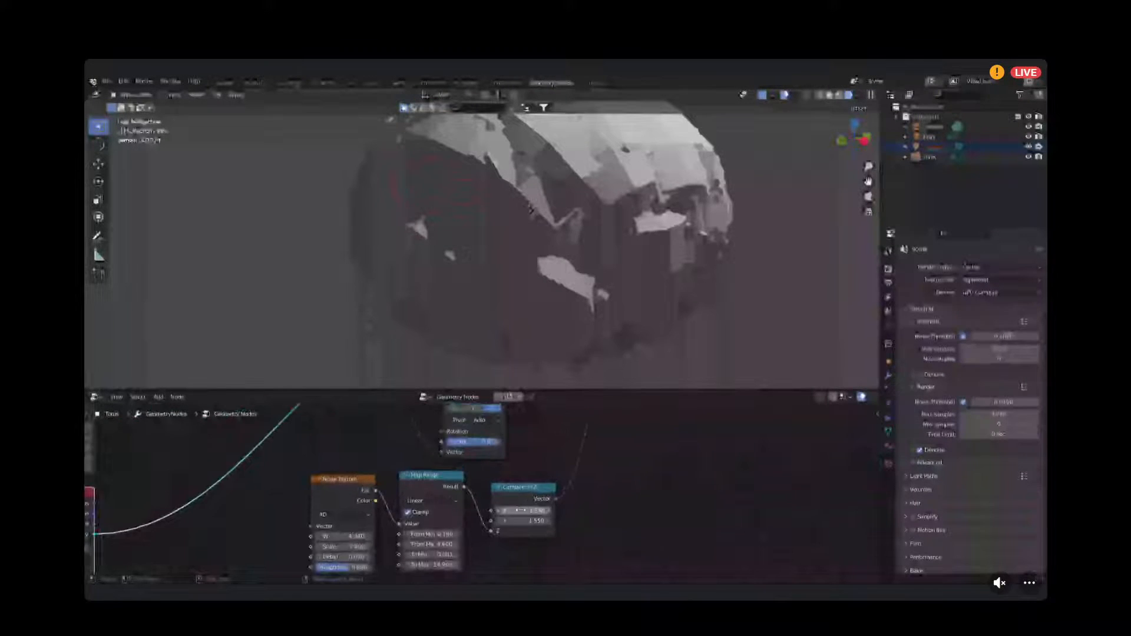
left_click_drag(524, 511, 566, 521)
scroll(530, 212, "up", 1)
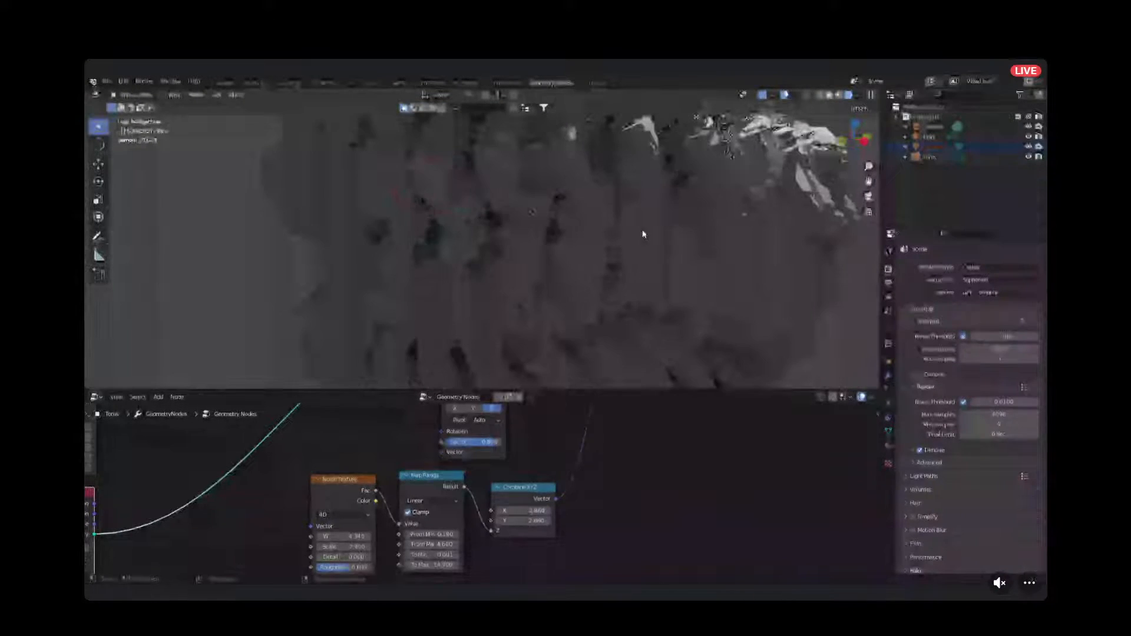
scroll(643, 234, "down", 4)
mouse_move(691, 234)
middle_mouse_down()
mouse_move(614, 228)
mouse_move(685, 232)
middle_mouse_up()
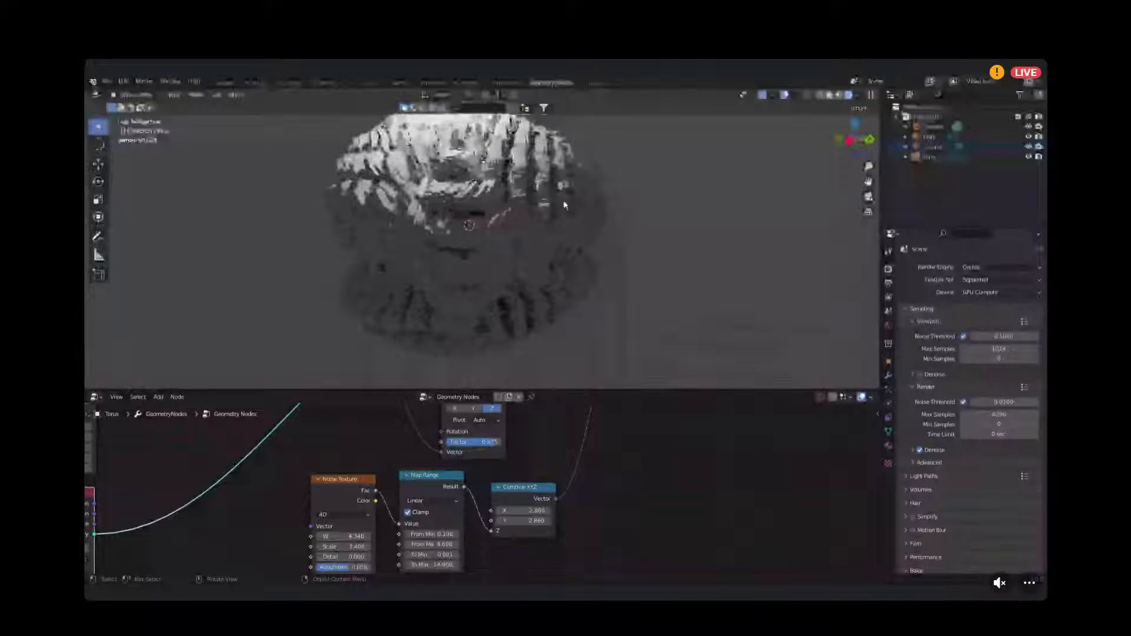
middle_click_drag(565, 205, 443, 299)
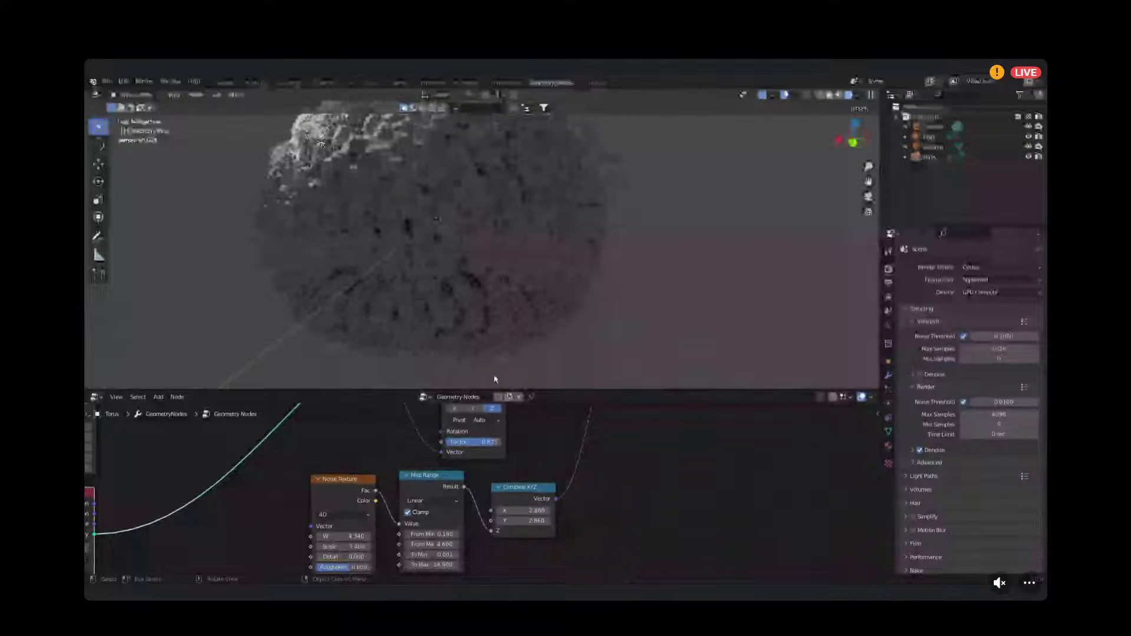
Disconnect the Object Info link from the Join Geometry node and delete the Suzanne object from the scene.
scroll(480, 484, "down", 4)
scroll(271, 465, "up", 3)
middle_click_drag(422, 430, 417, 575)
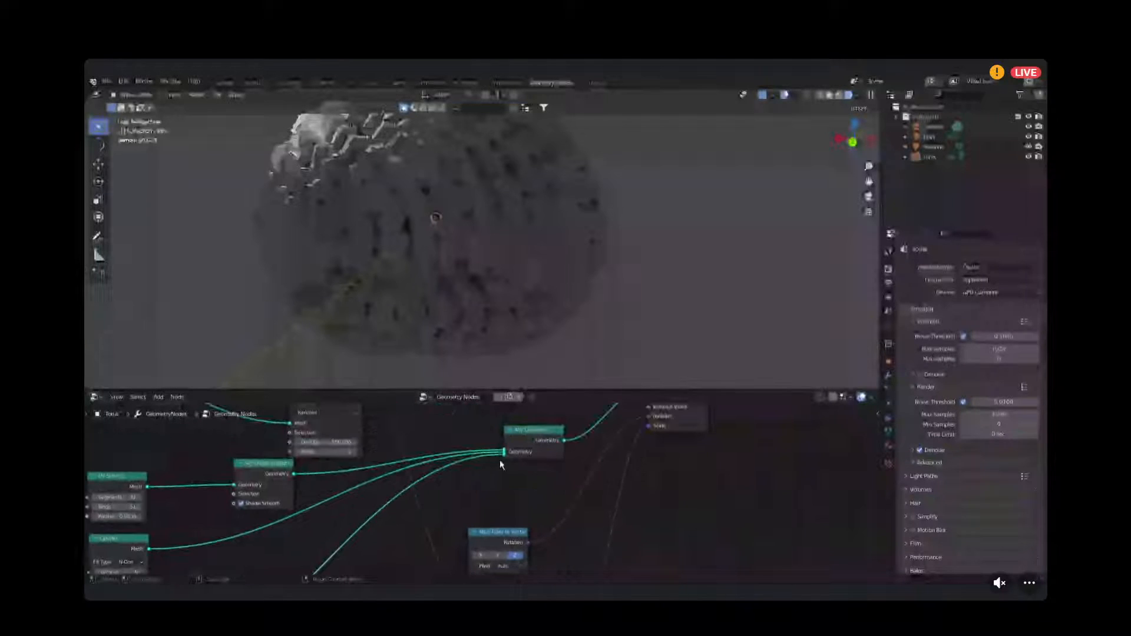
left_click_drag(503, 455, 418, 500)
middle_click_drag(478, 207, 432, 257)
left_click(529, 196)
key("Delete")
scroll(606, 227, "up", 4)
scroll(509, 229, "up", 2)
scroll(509, 229, "down", 3)
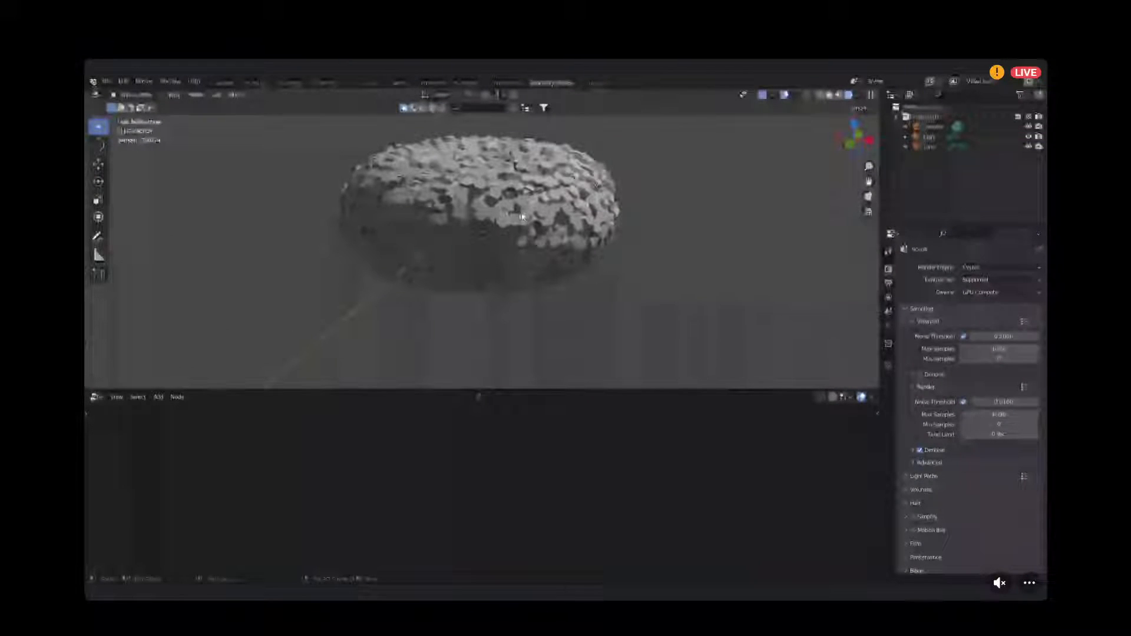
middle_click_drag(482, 230, 480, 245, "shift")
Select the torus and raise its Map Range node's To Max to 29.07.
left_click(486, 240)
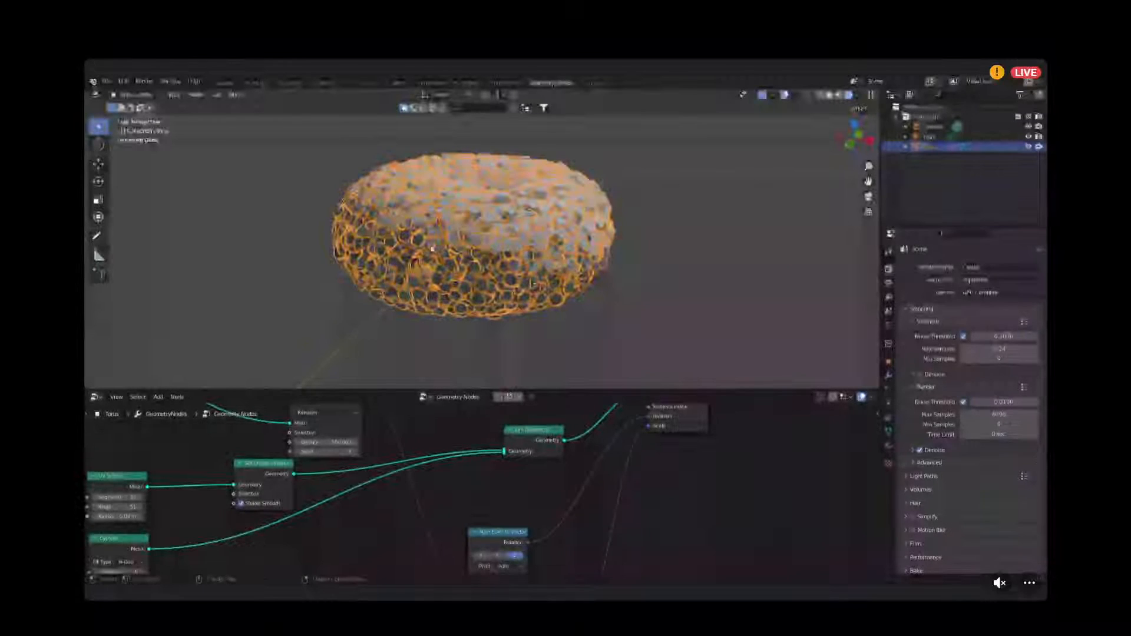
scroll(471, 483, "down", 5)
middle_click_drag(451, 449, 530, 475)
scroll(485, 475, "up", 3)
left_click_drag(461, 435, 435, 410)
scroll(449, 429, "down", 2)
middle_click_drag(449, 429, 391, 449)
scroll(374, 502, "up", 4)
middle_click_drag(383, 519, 442, 421)
middle_click_drag(461, 540, 401, 392)
scroll(481, 484, "up", 5)
middle_click_drag(590, 509, 490, 461)
scroll(508, 477, "up", 3)
left_click_drag(493, 462, 546, 462)
left_click(698, 245)
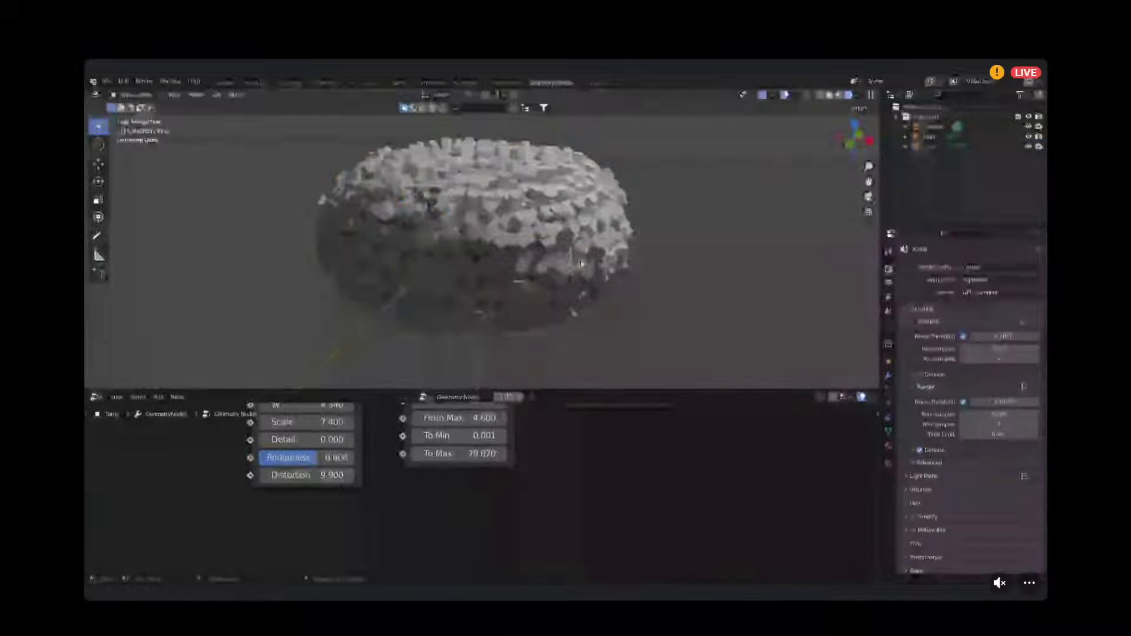
Lower the Map Range node's From Max to 2.51 to lengthen the scaled instances.
middle_click_drag(652, 289, 646, 359)
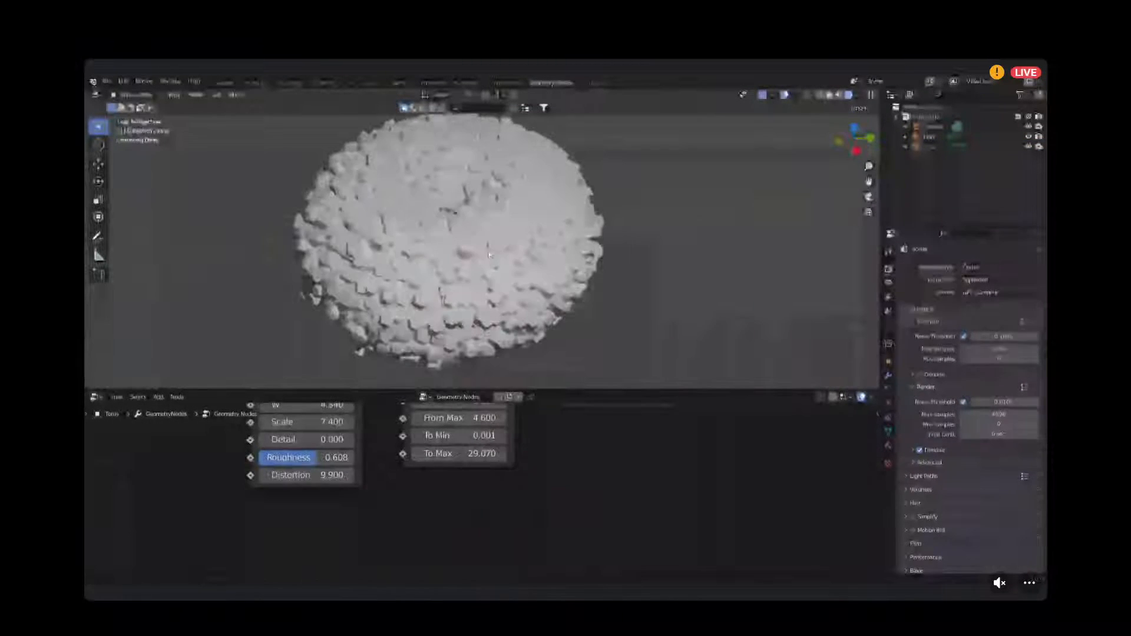
scroll(487, 269, "up", 1)
middle_click_drag(486, 269, 491, 208)
scroll(459, 417, "down", 1)
middle_click_drag(460, 417, 472, 491)
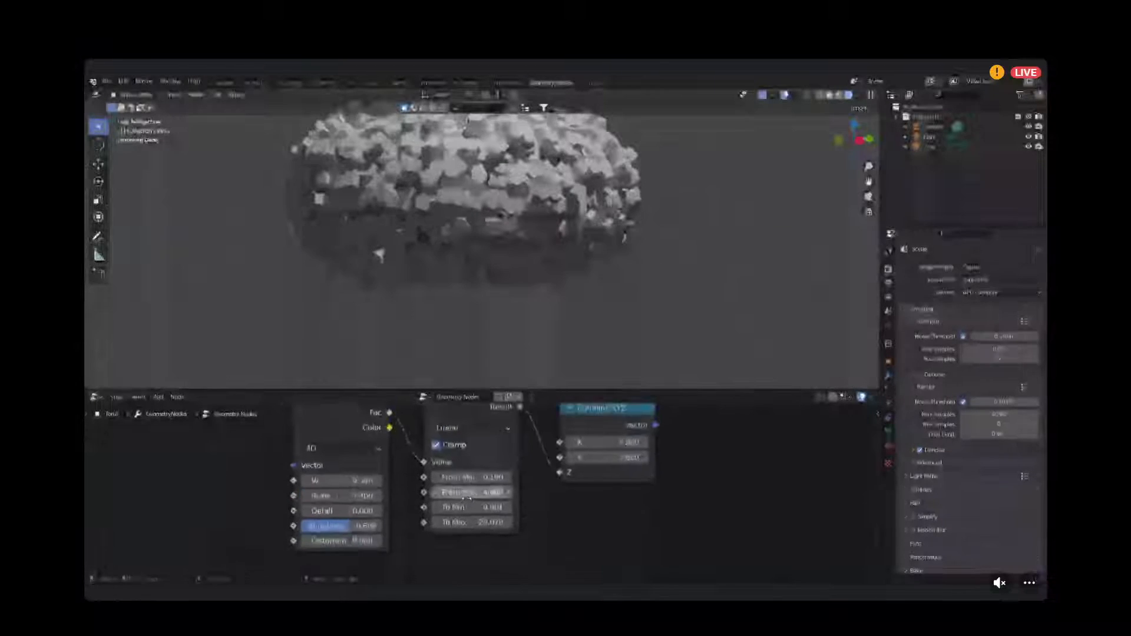
scroll(478, 492, "up", 1)
left_click_drag(484, 493, 469, 493)
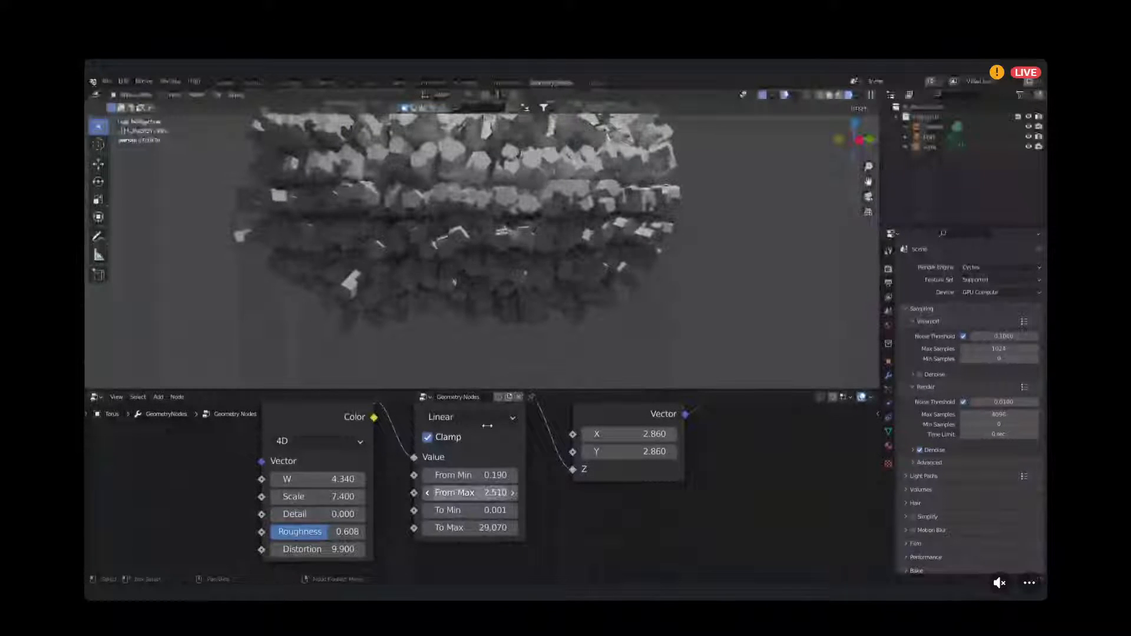
Set the Map Range node's From Min to 0.25 while viewing the whole torus.
scroll(515, 266, "down", 5)
scroll(526, 296, "up", 3)
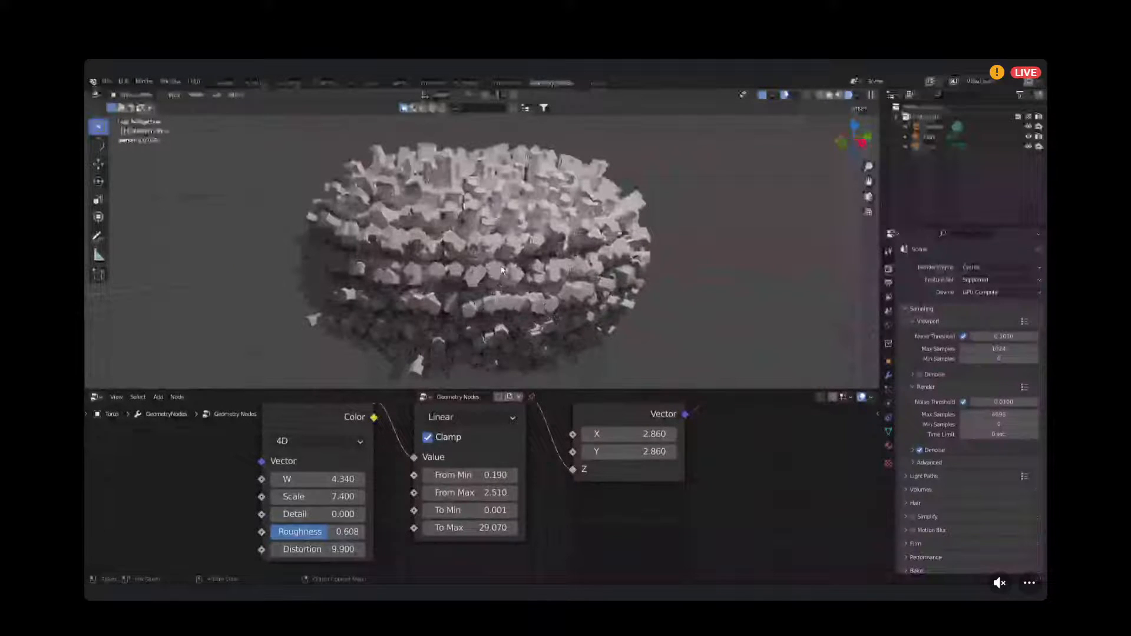
middle_click_drag(502, 270, 492, 264)
left_click_drag(470, 475, 495, 476)
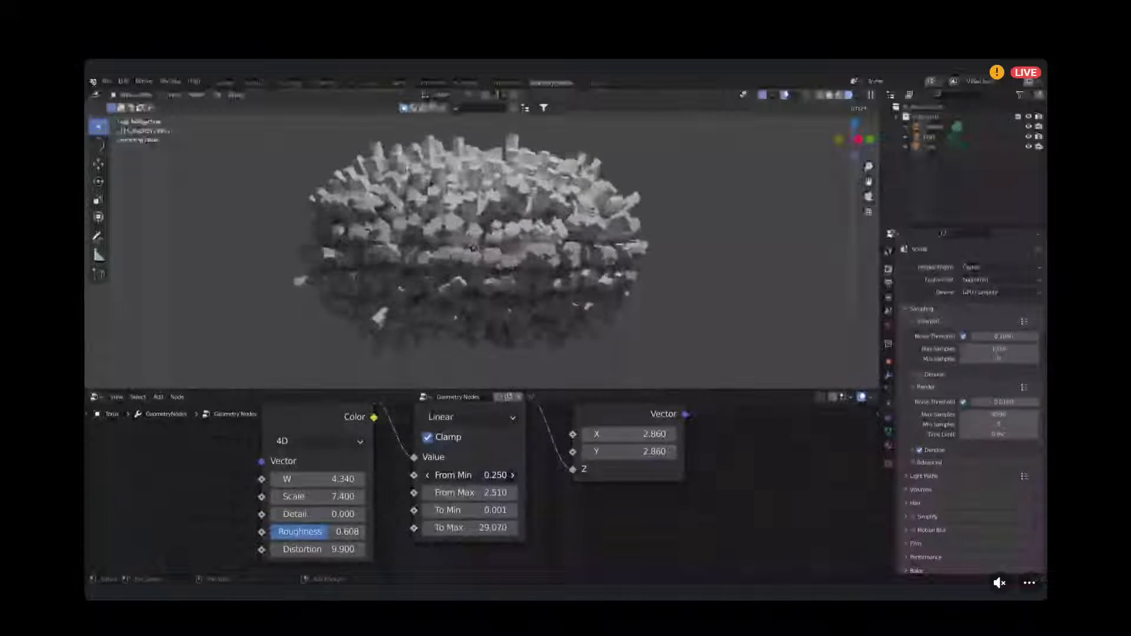
Set the scale vector's X and Y to 1.340 and the Noise Texture's W to 5.730.
left_click_drag(630, 434, 604, 434)
middle_click_drag(312, 489, 359, 488)
left_click_drag(359, 480, 458, 480)
mouse_move(570, 260)
middle_mouse_down()
mouse_move(732, 257)
mouse_move(581, 268)
middle_mouse_up()
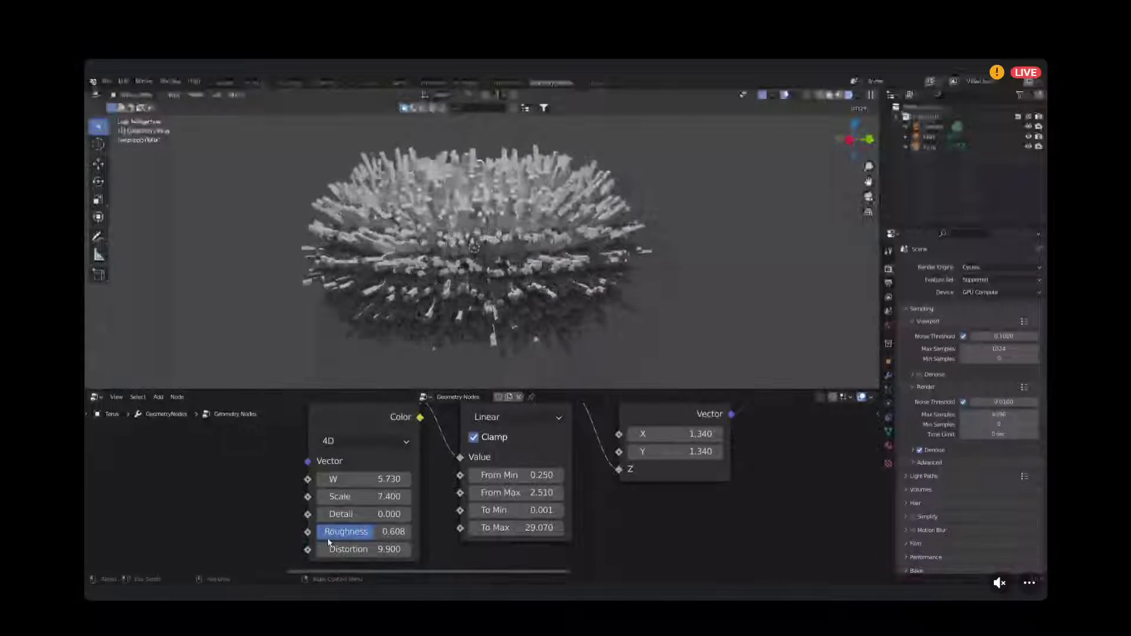
Set the Noise Texture's Detail to 1.220 and Roughness to 0.246, and lower its Scale to about 3.3.
middle_click_drag(357, 527, 373, 519)
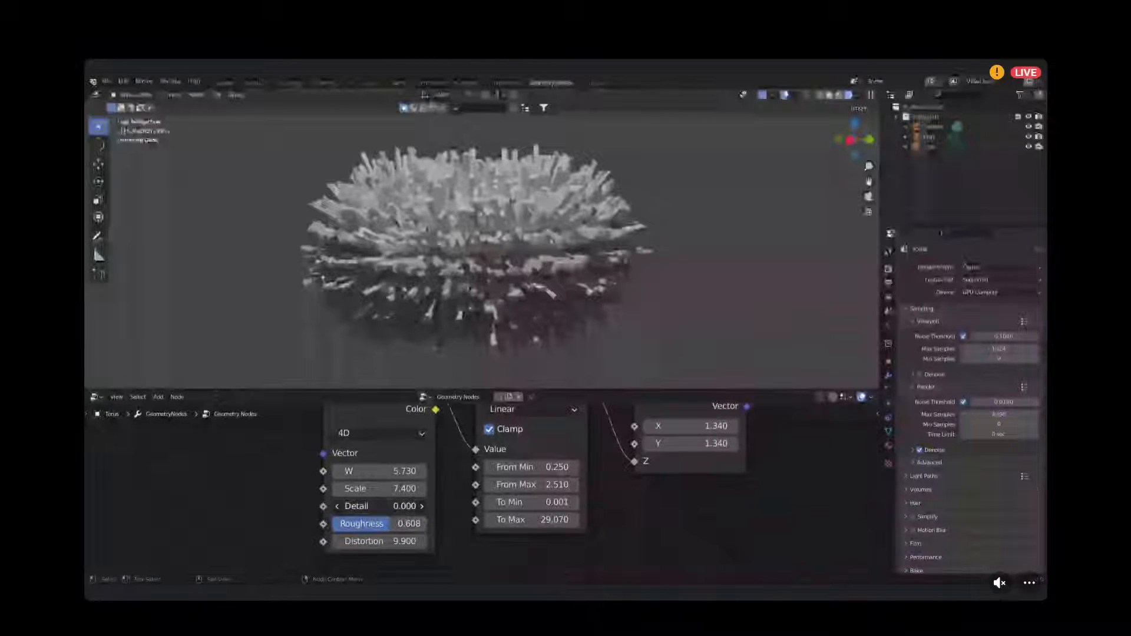
left_click_drag(379, 507, 400, 507)
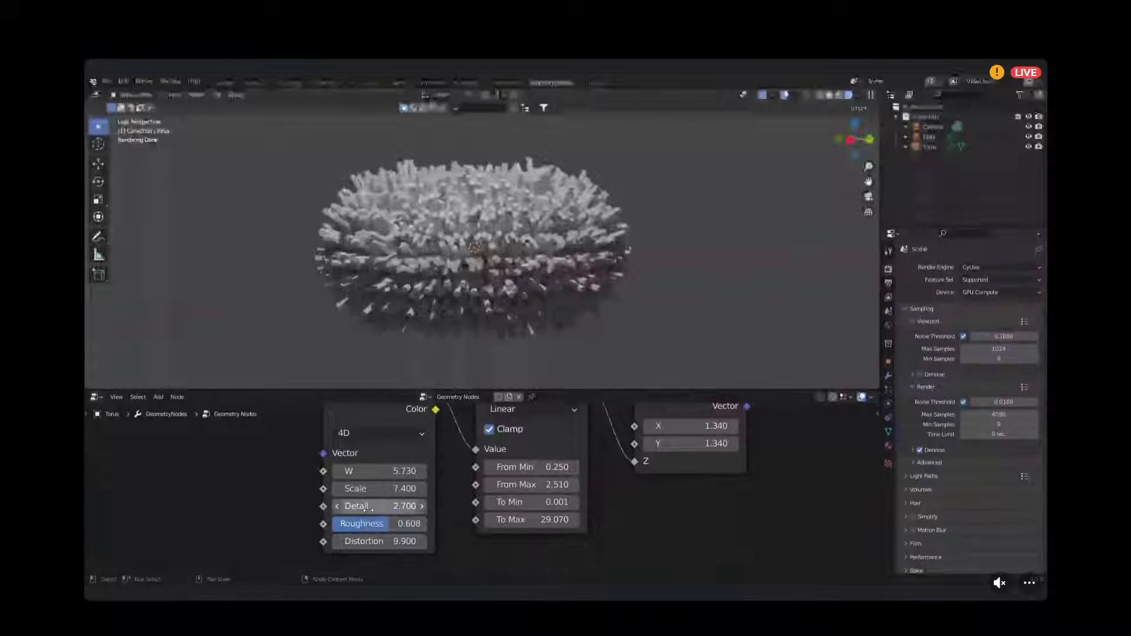
mouse_move(373, 508)
left_mouse_down()
mouse_move(359, 508)
mouse_move(400, 507)
mouse_move(373, 493)
mouse_move(364, 524)
mouse_move(384, 532)
mouse_move(347, 532)
mouse_move(393, 505)
mouse_move(383, 490)
left_mouse_up()
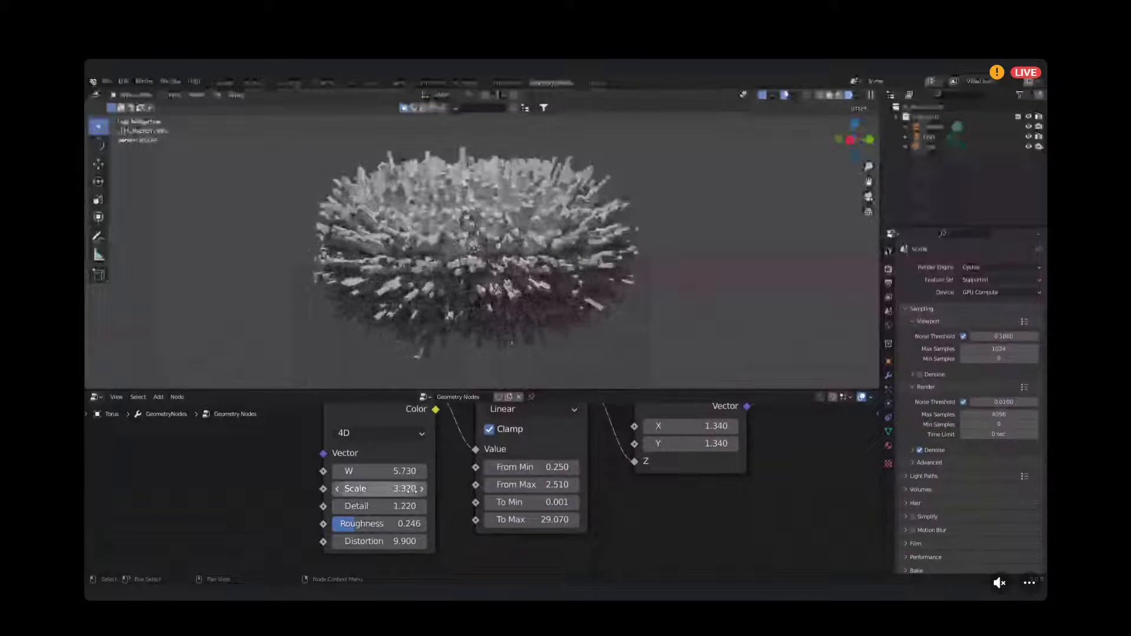
Set the Align Euler to Vector node's Factor to 1.000.
middle_click_drag(438, 260, 486, 268)
scroll(495, 439, "down", 1)
middle_click_drag(495, 439, 495, 520)
middle_click_drag(597, 452, 546, 544)
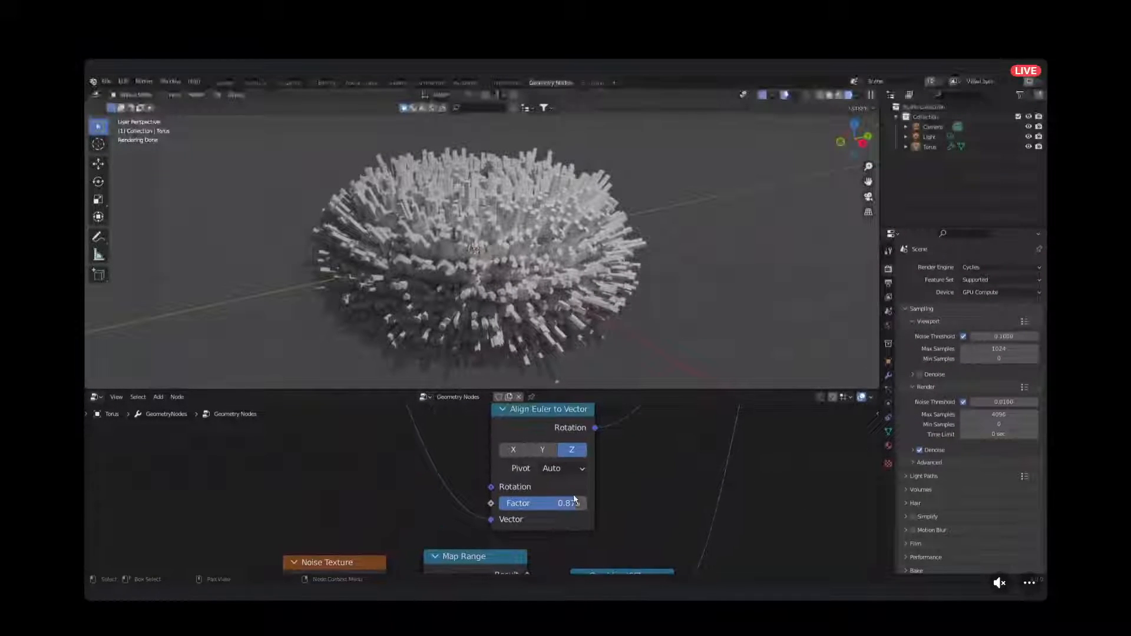
left_click_drag(574, 503, 587, 504)
Set the Distribute Points on Faces node's Density to 1000 and view the whole torus with nothing selected.
scroll(434, 445, "down", 1)
middle_click_drag(434, 446, 523, 520)
scroll(519, 519, "down", 1)
middle_click_drag(408, 472, 484, 465)
scroll(481, 468, "down", 2)
scroll(390, 489, "down", 1)
middle_click_drag(347, 534, 410, 442)
middle_click_drag(444, 490, 229, 522)
scroll(429, 528, "up", 1)
middle_click_drag(598, 524, 500, 500)
scroll(499, 500, "down", 3)
middle_click_drag(345, 468, 419, 573)
scroll(443, 288, "up", 3)
scroll(426, 464, "up", 6)
scroll(414, 453, "up", 2)
left_click(460, 482)
type("1000")
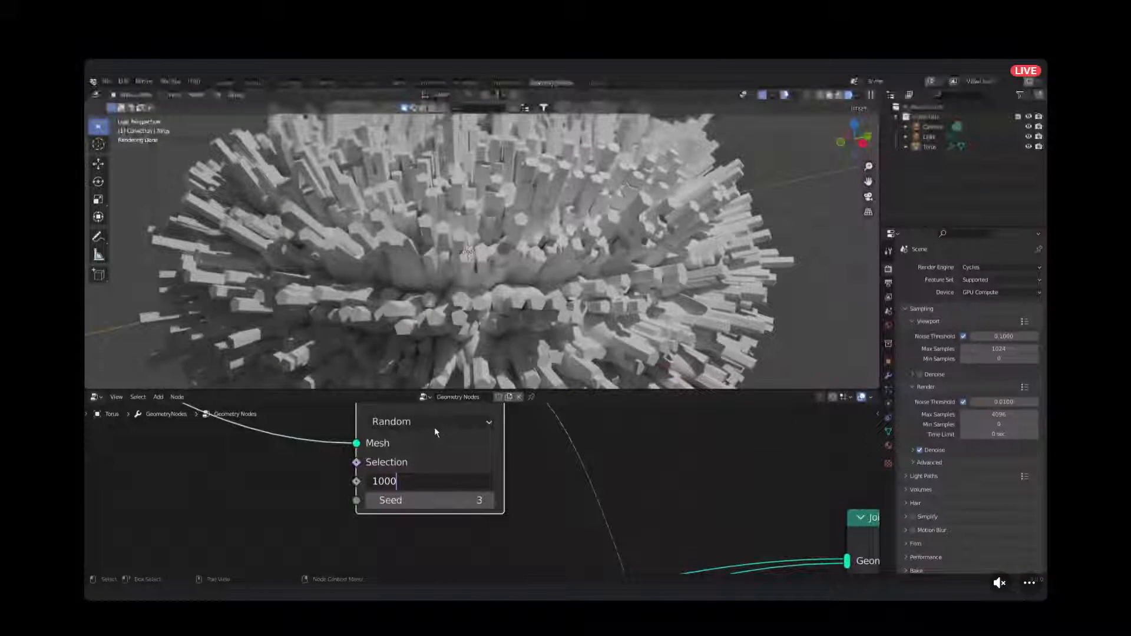
key("Return")
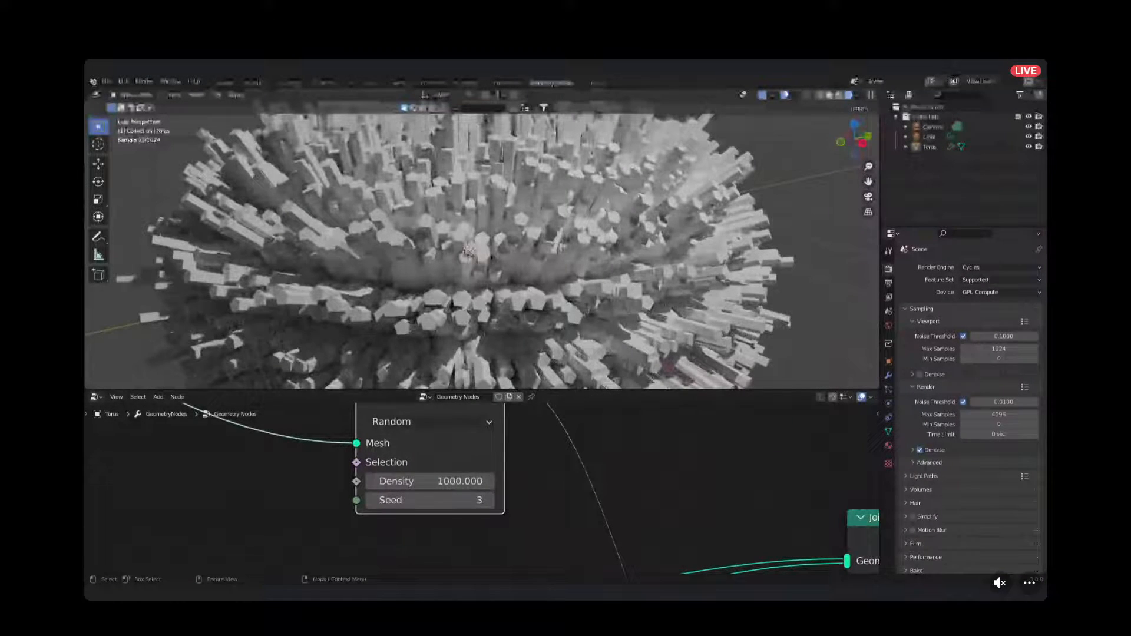
scroll(468, 252, "down", 4)
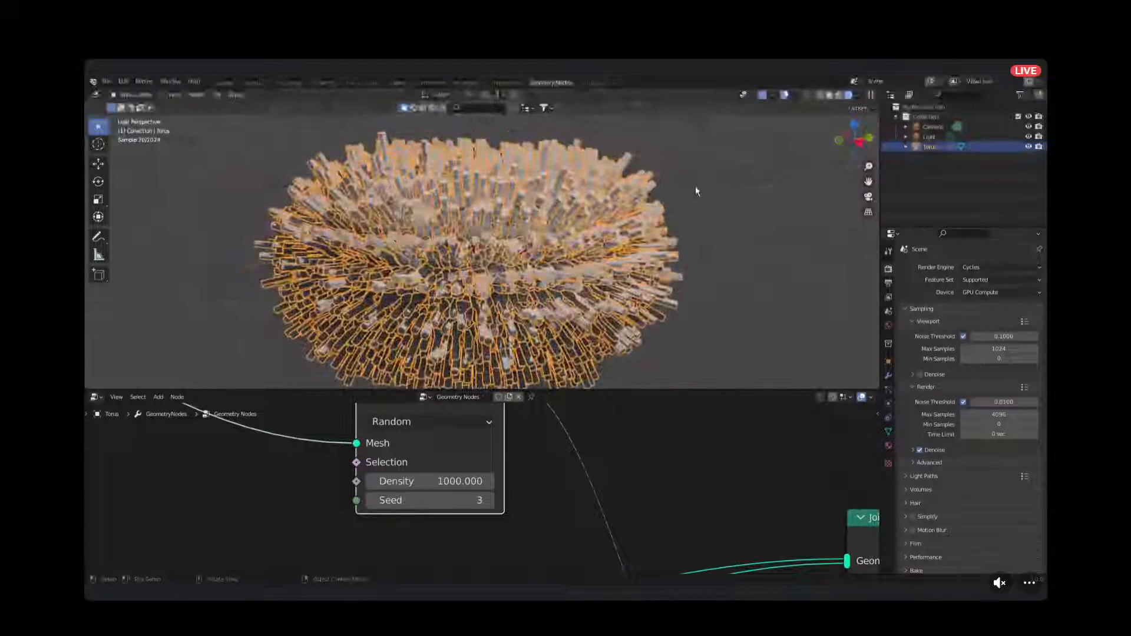
left_click(694, 164)
mouse_move(397, 306)
middle_mouse_down()
mouse_move(398, 289)
mouse_move(385, 289)
middle_mouse_up()
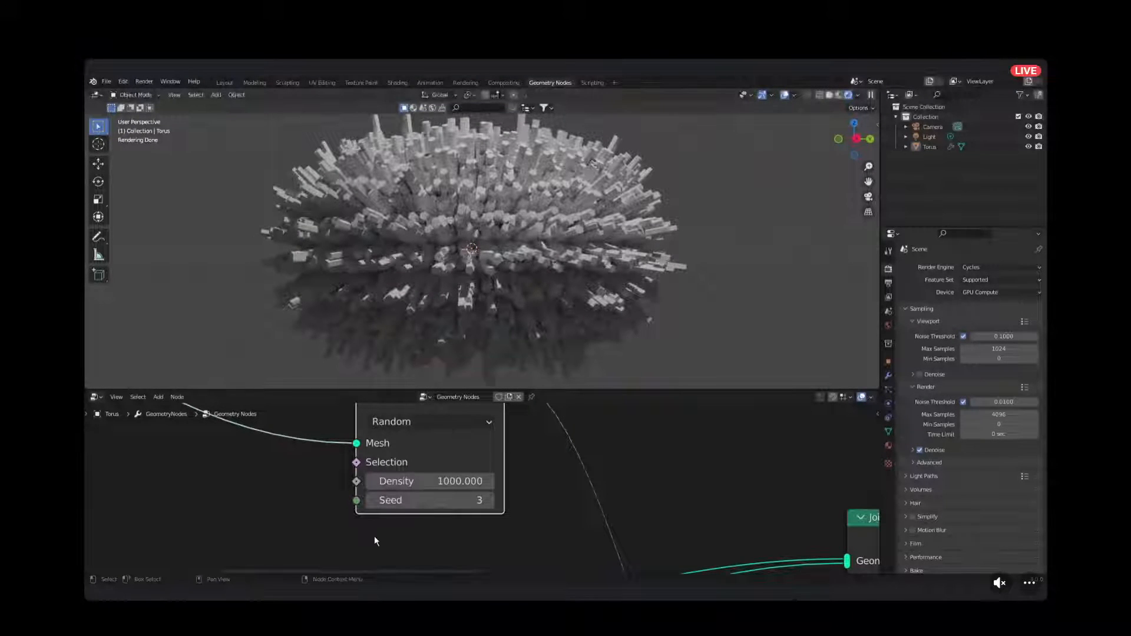
Split the 3D viewport vertically, turn the new area into a Shader Editor and hide its sidebar.
left_click_drag(108, 95, 243, 139)
left_click_drag(342, 139, 502, 153)
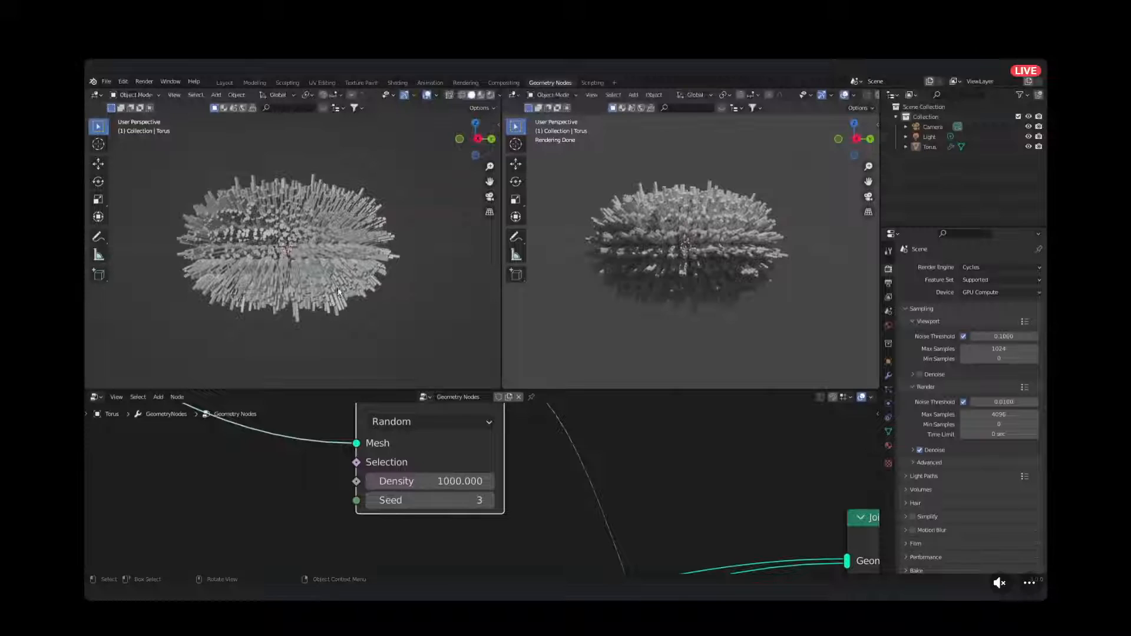
left_click(95, 97)
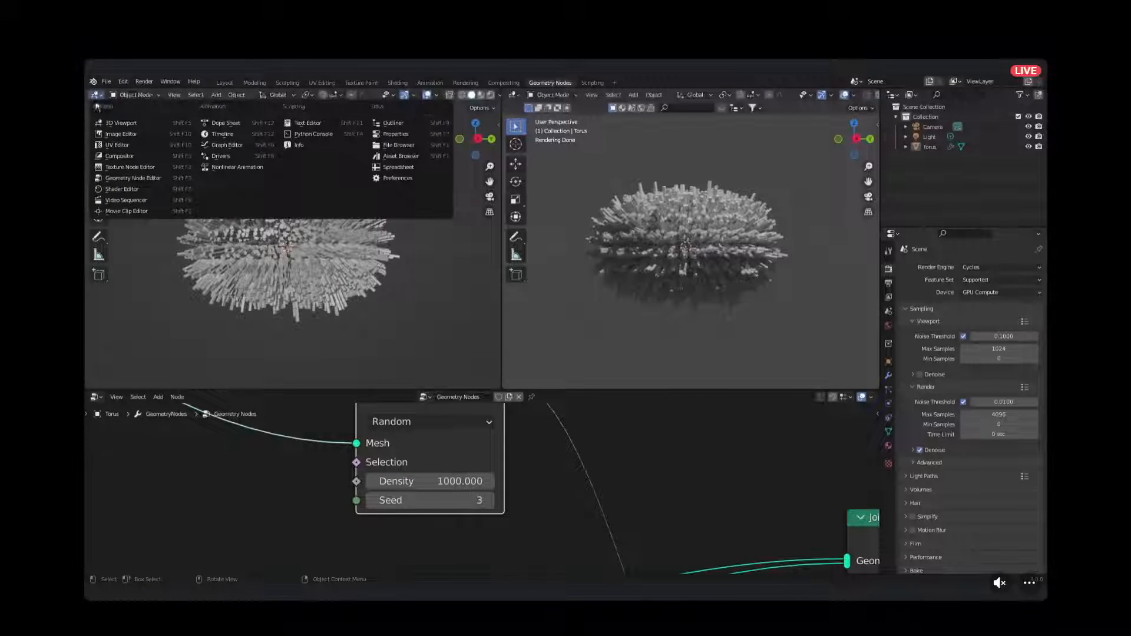
left_click(111, 191)
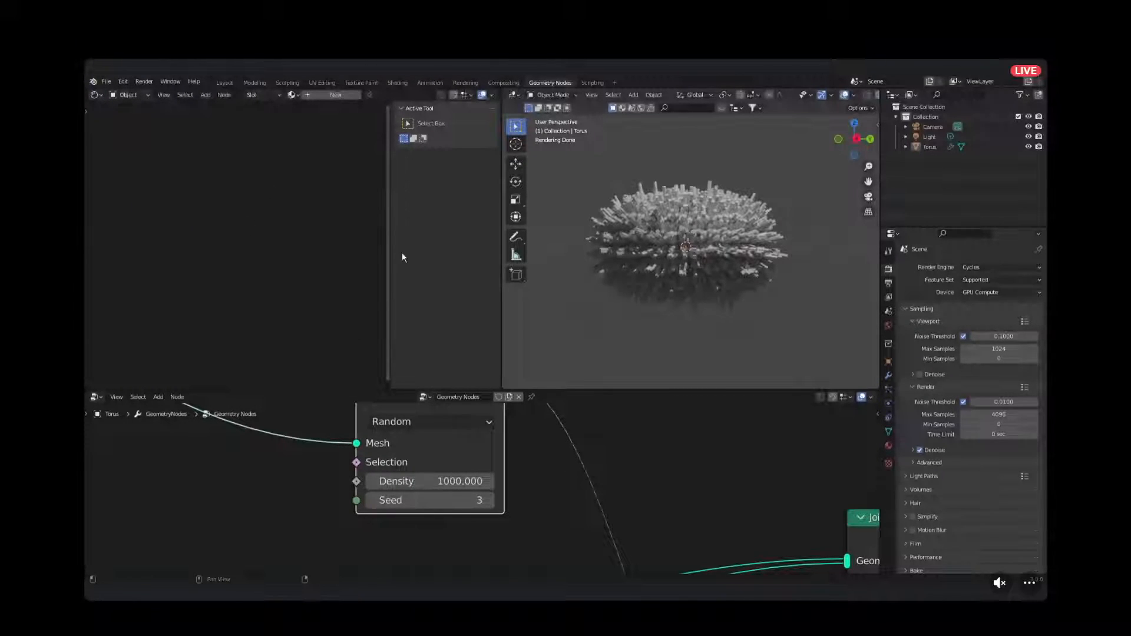
key("n")
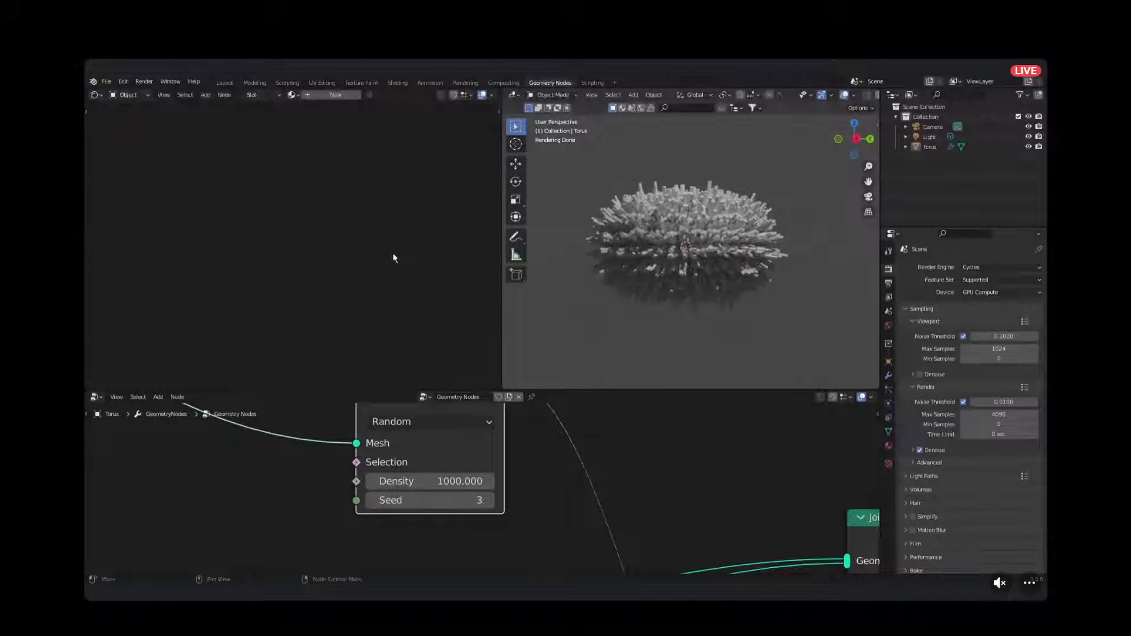
Create a new material for the torus and set its Base Color to turquoise green.
left_click(322, 96)
scroll(291, 226, "up", 3)
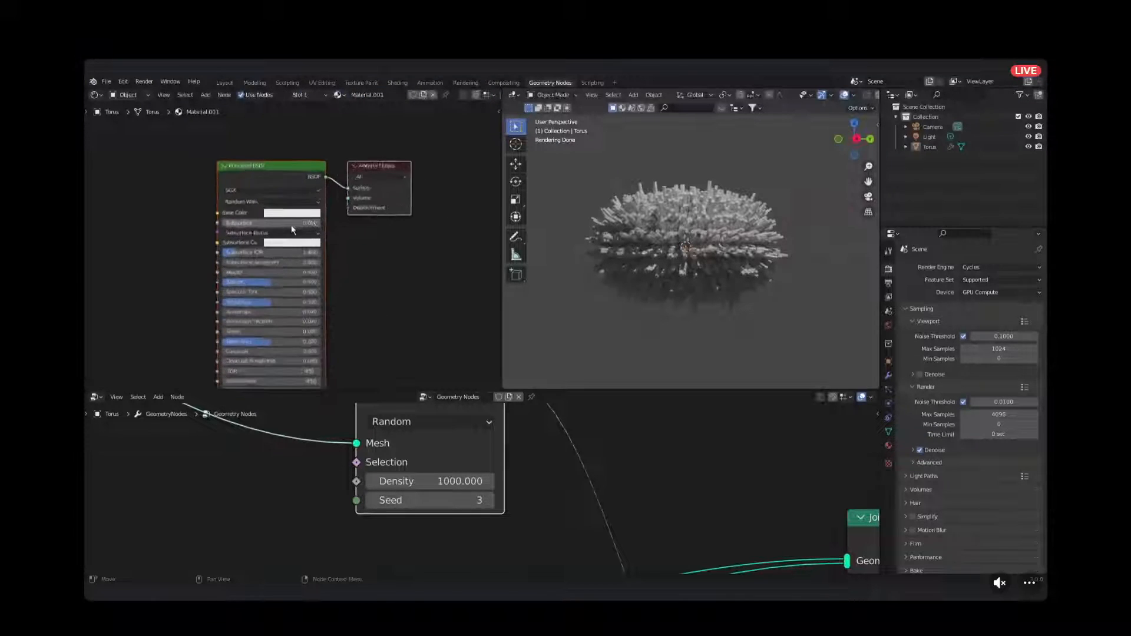
left_click(293, 210)
left_click_drag(303, 258, 299, 229)
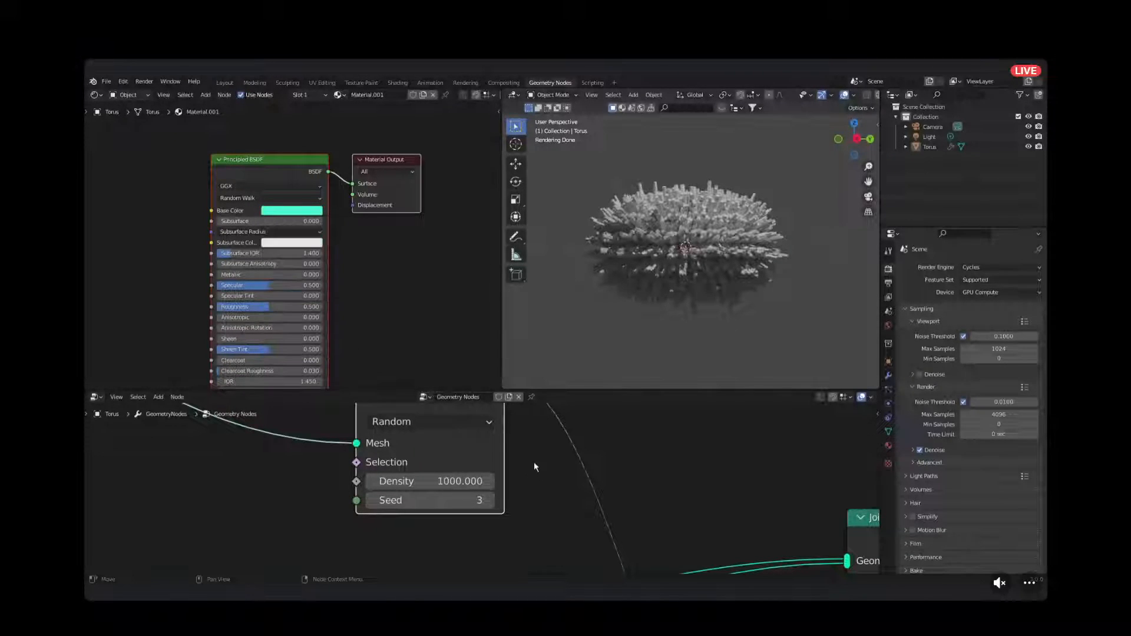
scroll(365, 287, "down", 3)
middle_click_drag(366, 287, 347, 237)
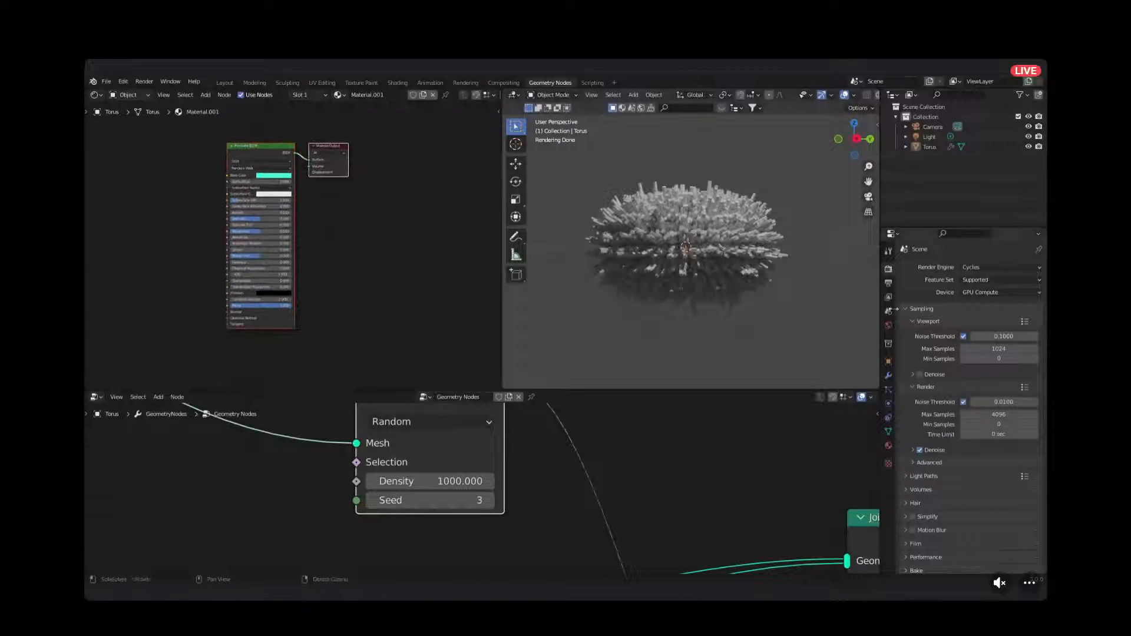
Spread the Join Geometry and Group Output nodes apart to make room between them.
scroll(568, 499, "down", 5)
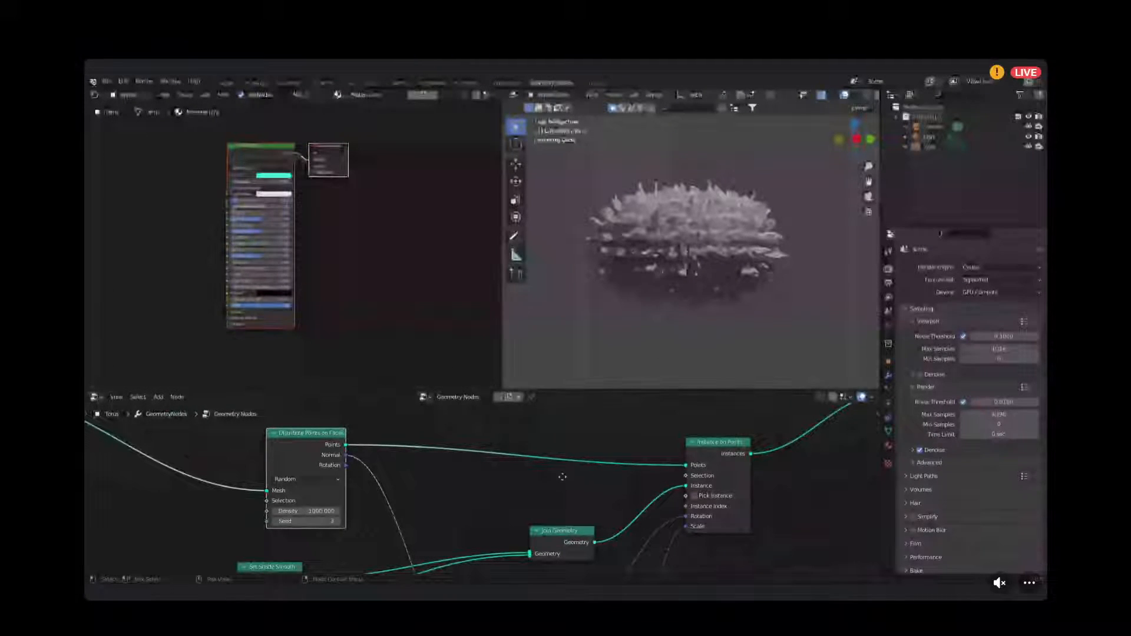
middle_click_drag(560, 475, 489, 515)
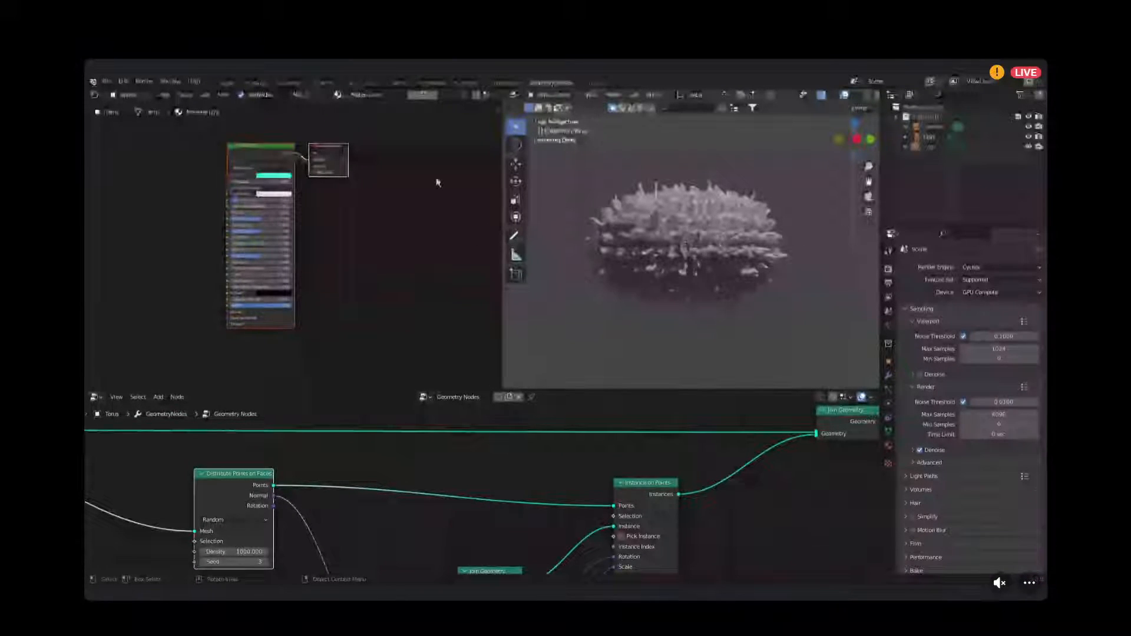
left_click(636, 483)
left_click(683, 441)
middle_click_drag(699, 436, 611, 453)
left_click(762, 354)
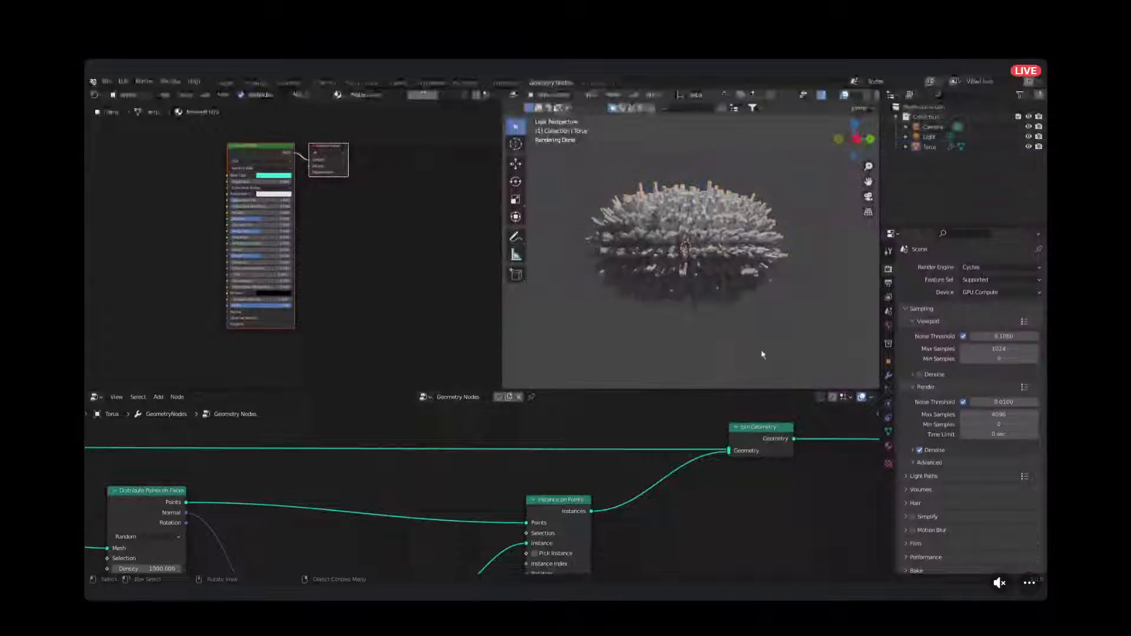
middle_click_drag(800, 487, 513, 512)
left_click_drag(435, 451, 408, 456)
left_click_drag(692, 466, 749, 467)
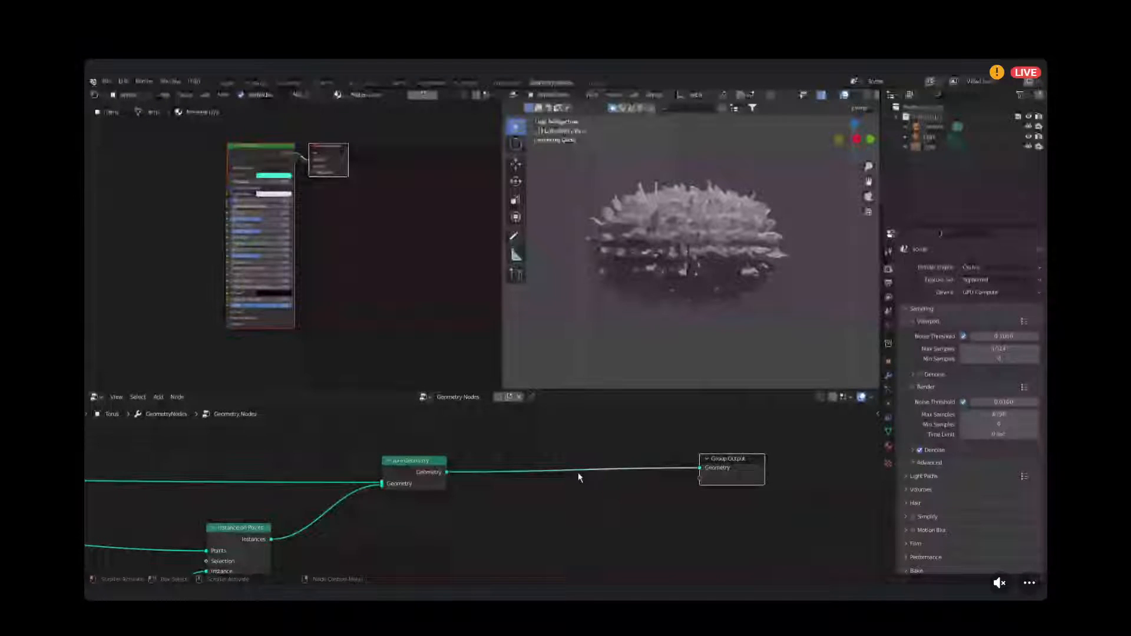
Insert a Set Material node between Join Geometry and Group Output and assign Material.001 to it.
key("shift+a")
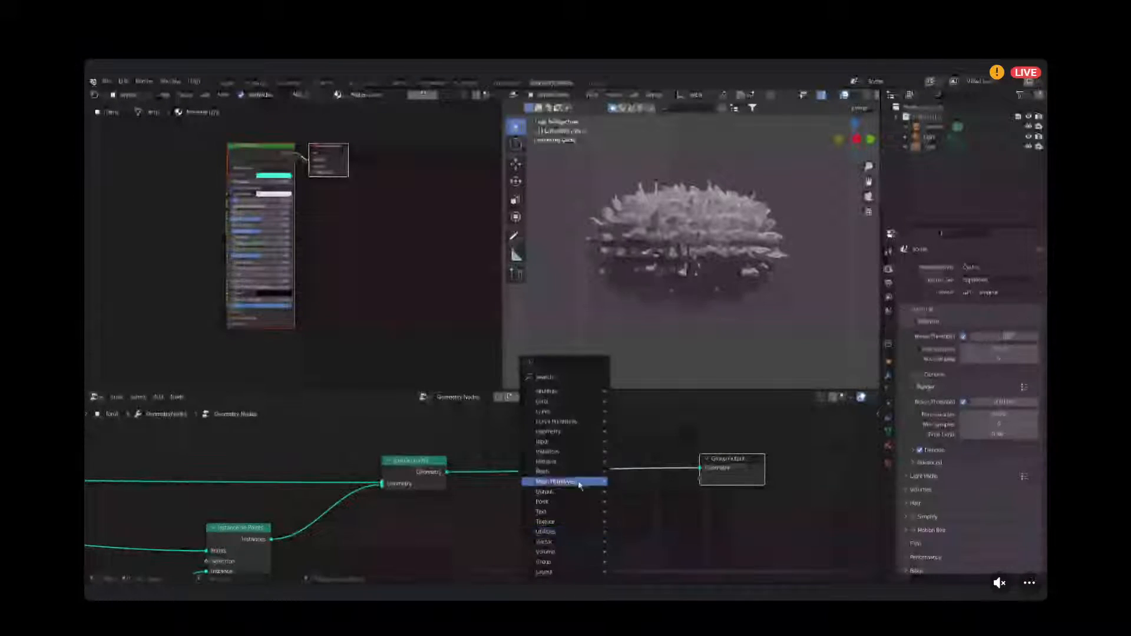
left_click(568, 377)
type("set")
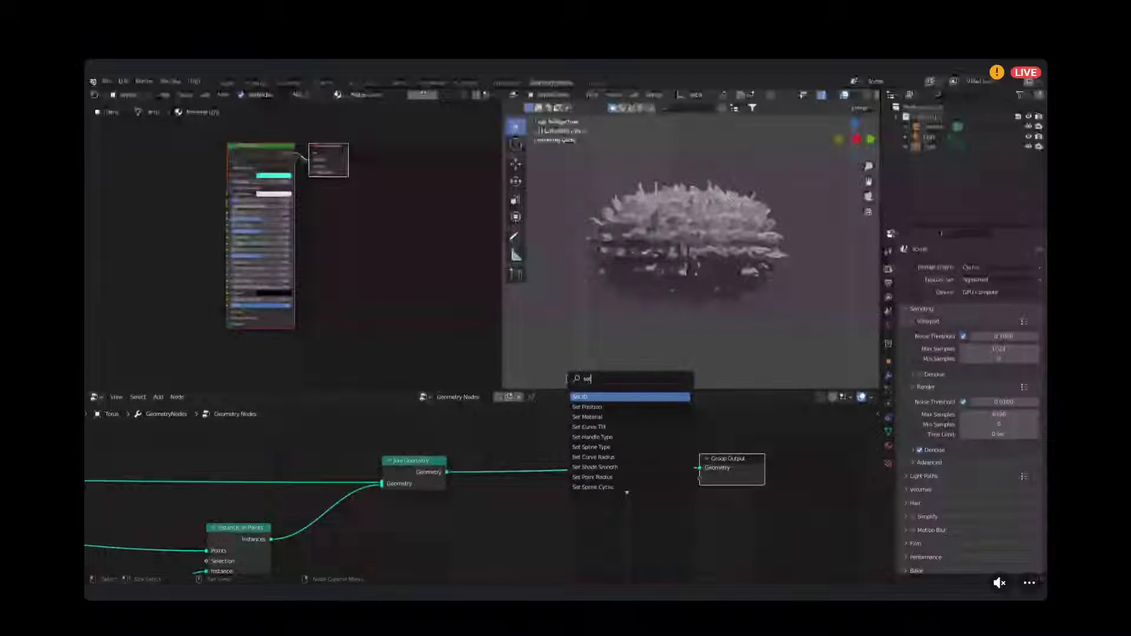
left_click(639, 416)
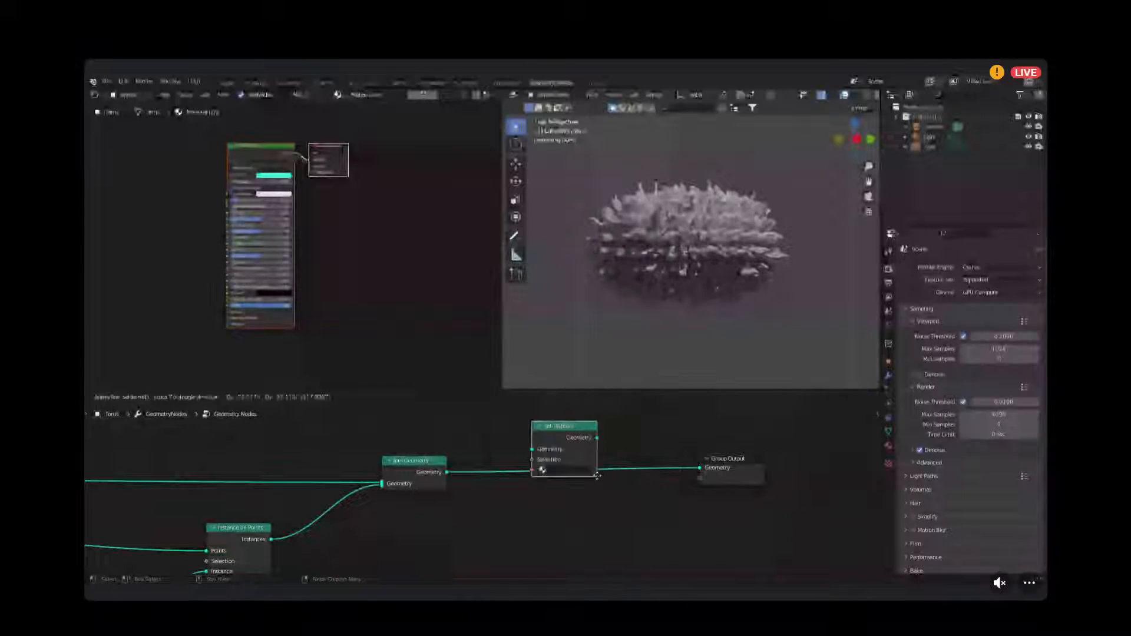
left_click(647, 468)
scroll(628, 528, "up", 1)
left_click(607, 489)
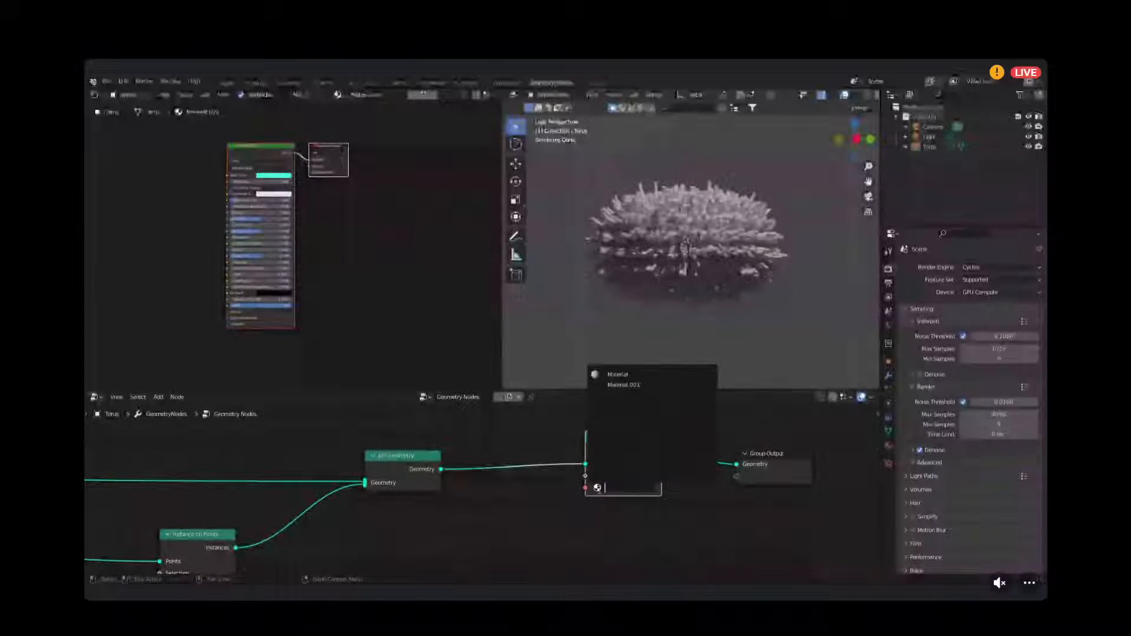
left_click(633, 386)
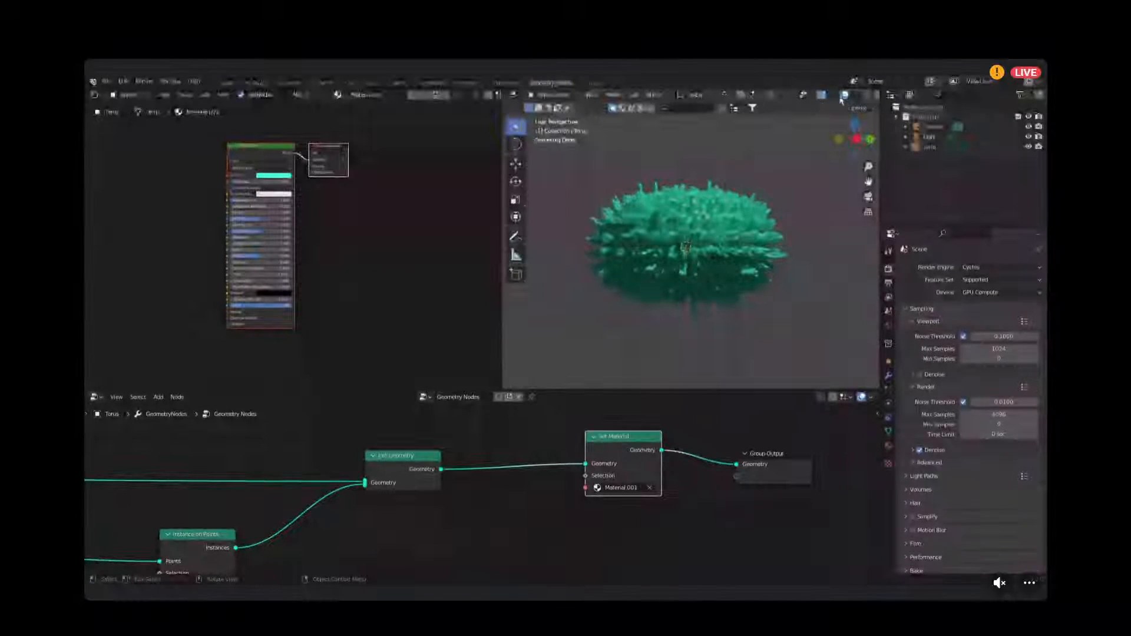
scroll(687, 242, "up", 8)
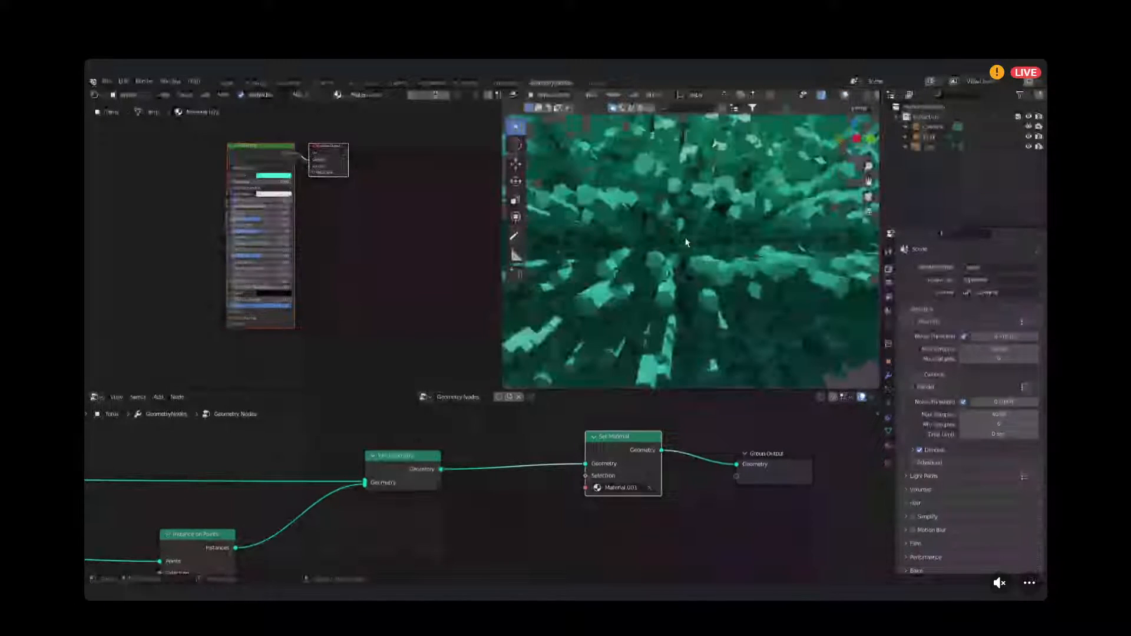
scroll(686, 242, "down", 8)
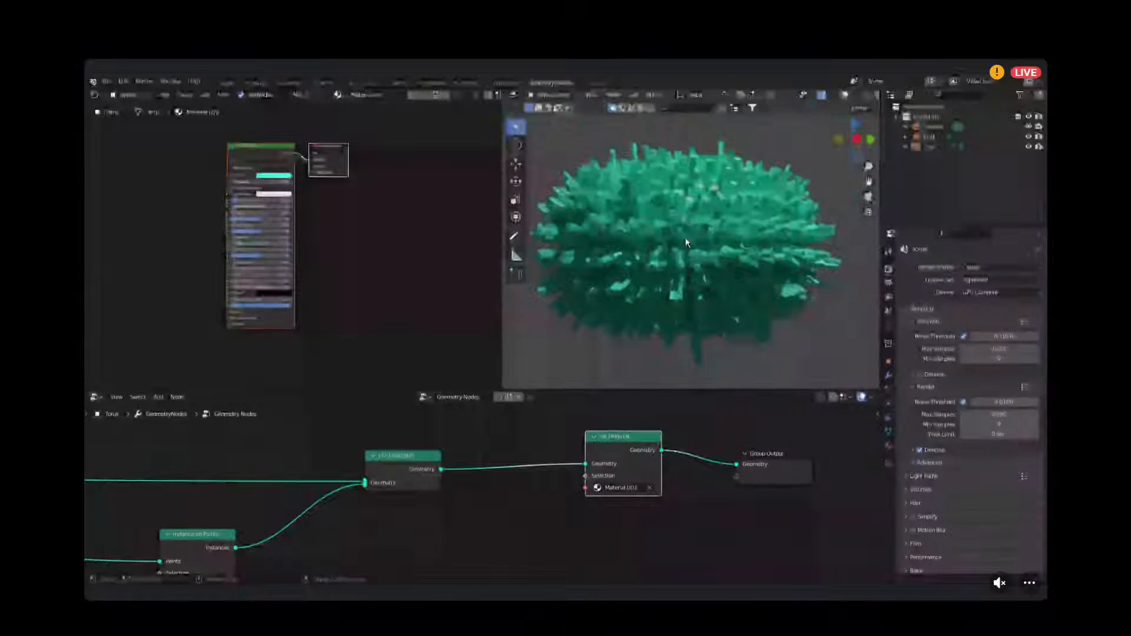
middle_click_drag(339, 222, 363, 252)
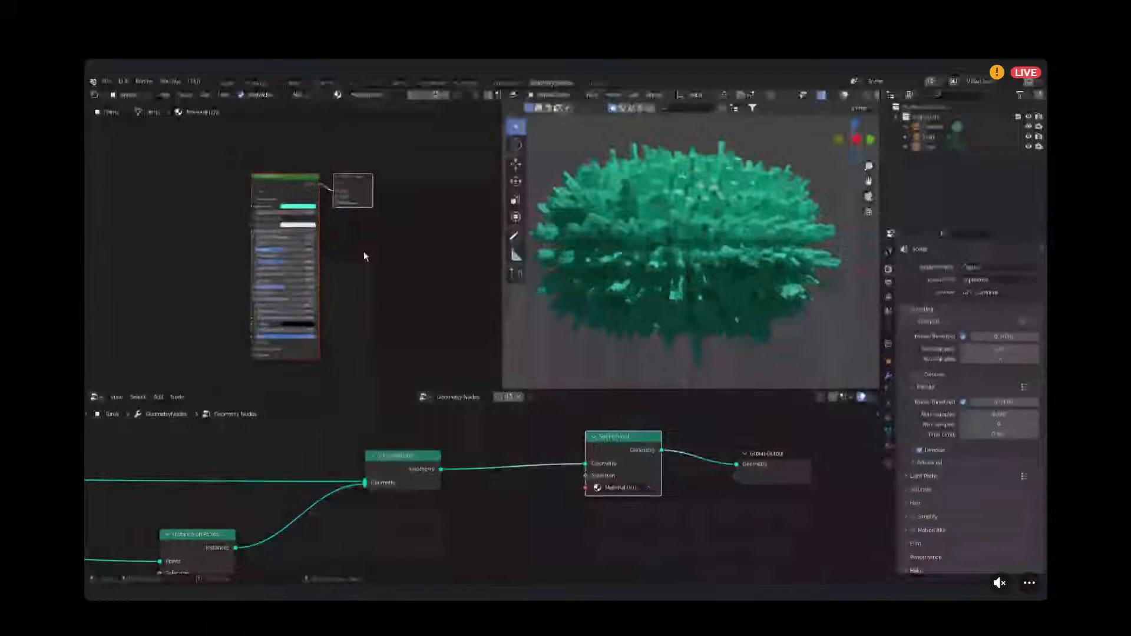
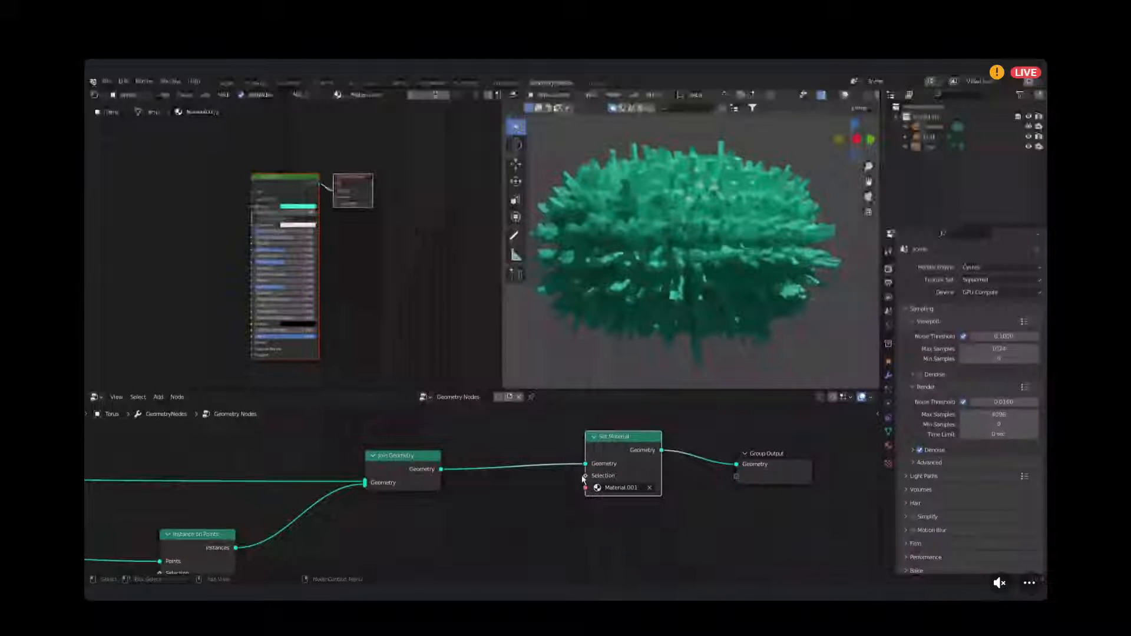
Connect Join Geometry directly to Group Output and move the detached Set Material node beside the mesh primitive nodes.
left_click_drag(586, 465, 737, 466)
scroll(633, 452, "down", 1)
left_click_drag(621, 446, 531, 506)
scroll(539, 499, "down", 4)
middle_click_drag(589, 465, 762, 422)
scroll(748, 430, "down", 3)
middle_click_drag(666, 466, 787, 443)
key("g")
left_click(278, 505)
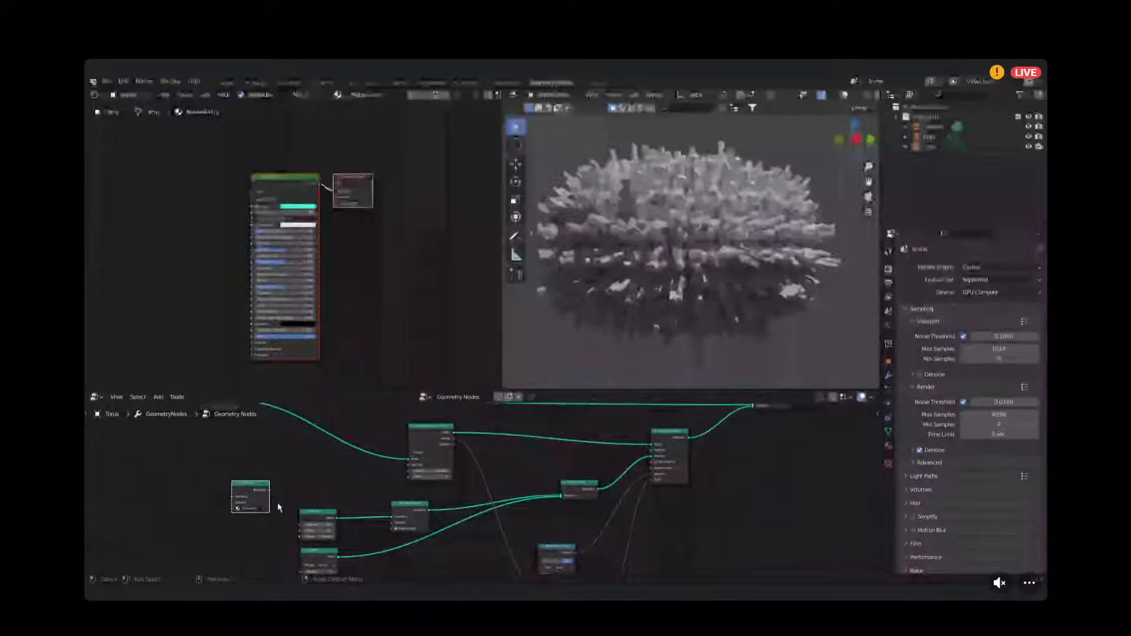
Duplicate the Set Material node and insert the copy on the Cylinder node's output link.
scroll(271, 469, "up", 2)
scroll(269, 473, "down", 1)
middle_click_drag(178, 490, 234, 425)
key("g")
scroll(224, 478, "up", 2)
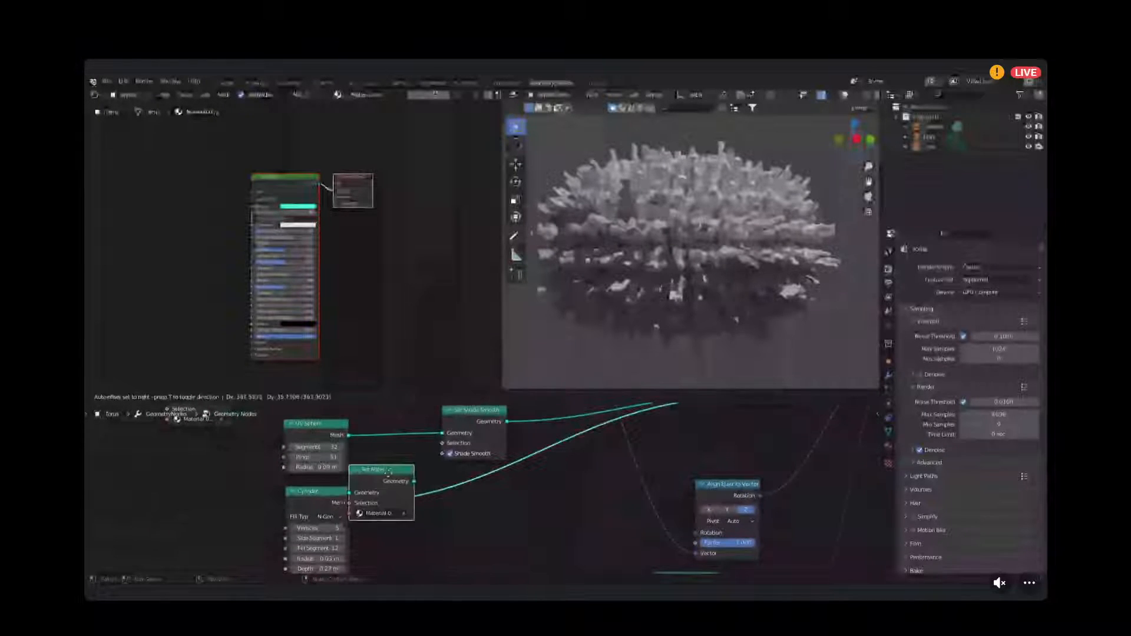
left_click(427, 484)
Insert the other Set Material node between the UV Sphere and Set Shade Smooth nodes.
scroll(422, 483, "down", 4)
middle_click_drag(366, 477, 425, 517)
scroll(325, 475, "up", 1)
left_click_drag(296, 452, 451, 475)
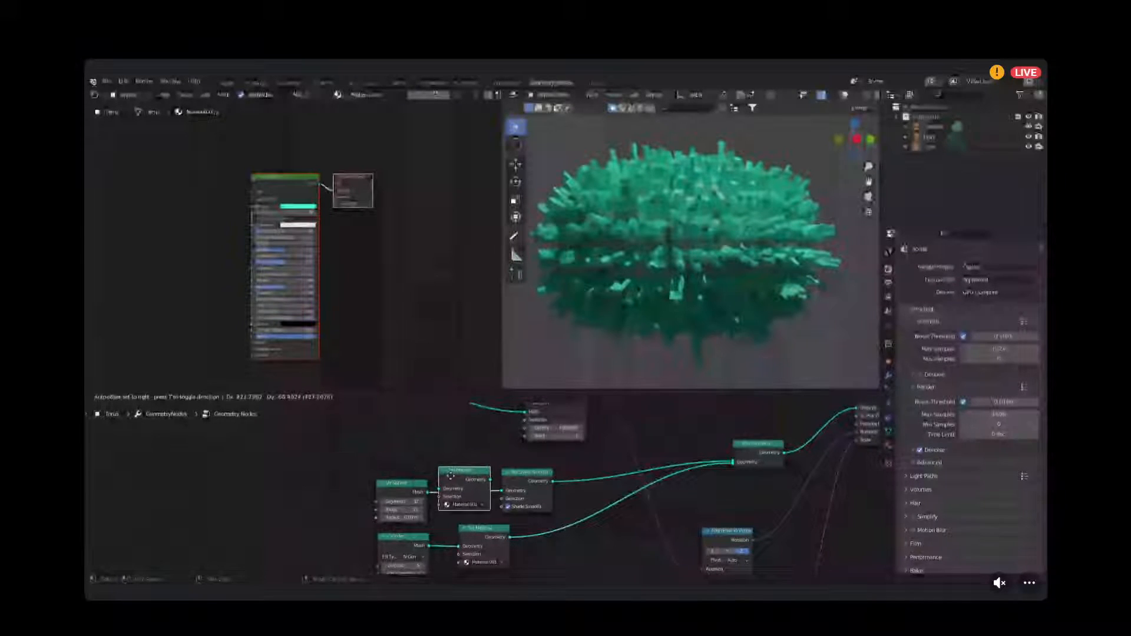
left_click(451, 475)
Change the Base Color of the material in the shader editor to a pinkish red.
scroll(465, 463, "up", 2)
scroll(488, 454, "up", 5)
middle_click_drag(501, 450, 491, 508)
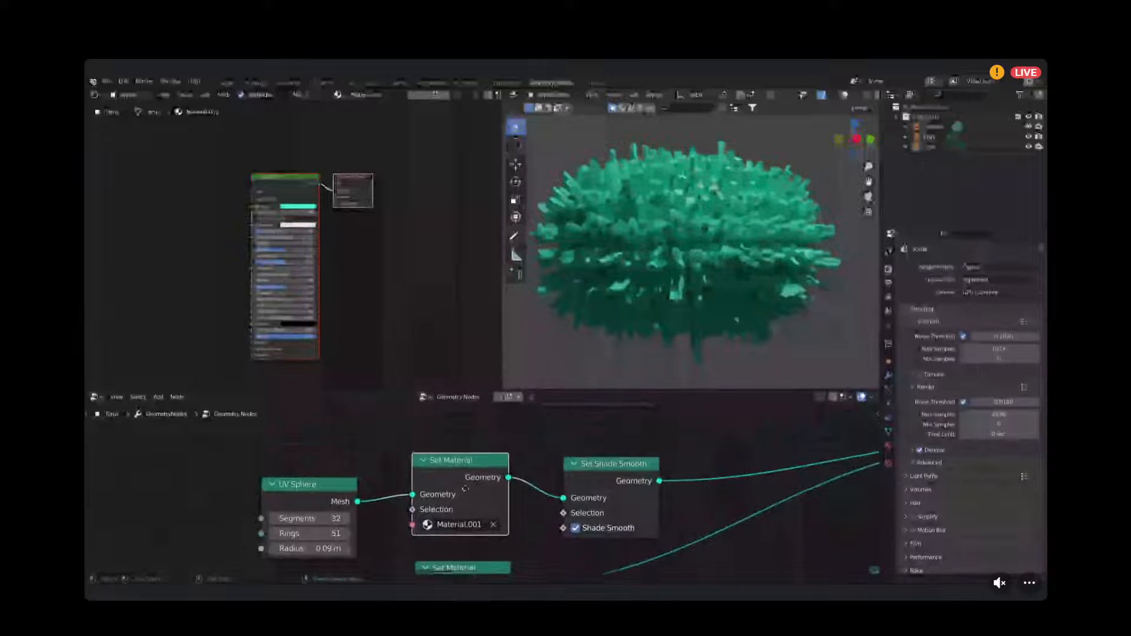
scroll(470, 498, "up", 2)
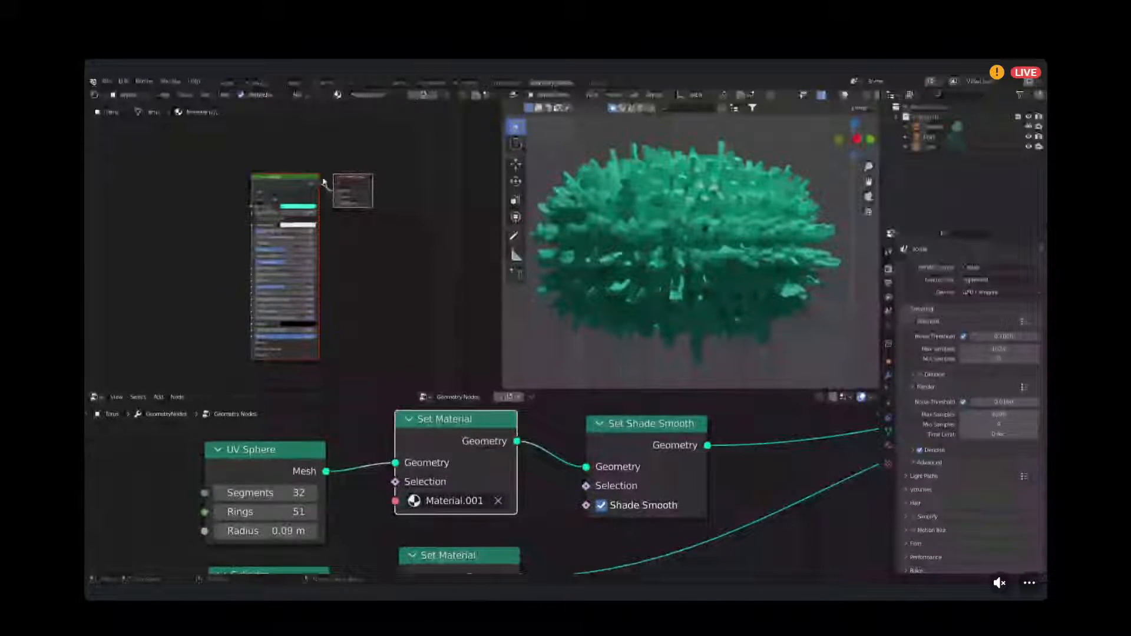
left_click(313, 208)
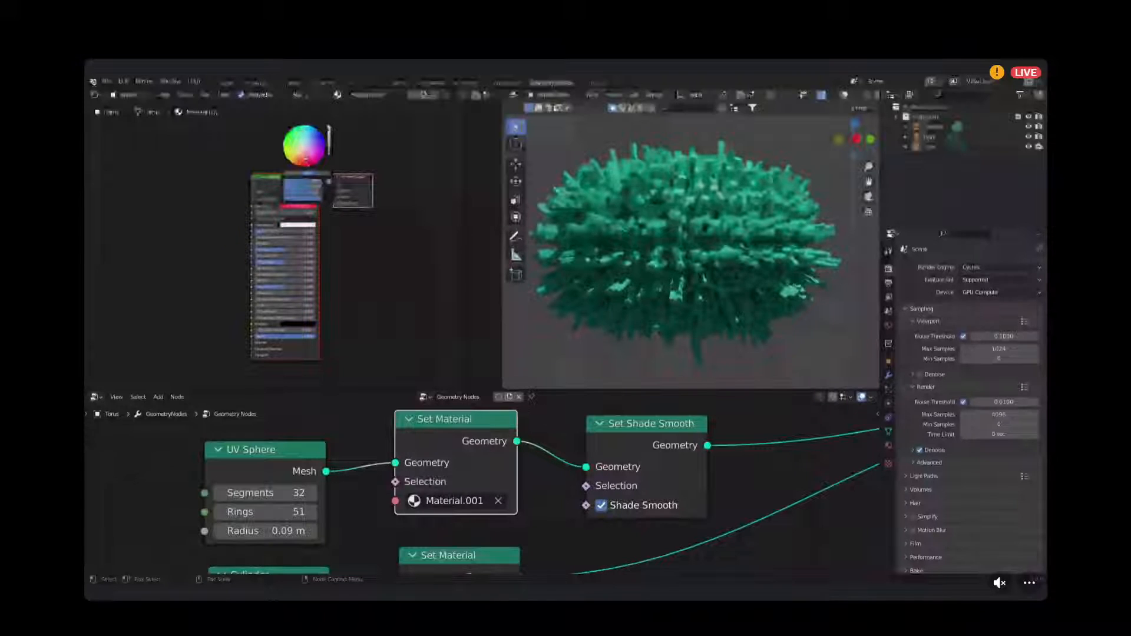
Assign Material.002 to the Set Material node that follows the Cylinder node.
middle_click_drag(469, 523, 455, 487)
scroll(483, 489, "down", 3)
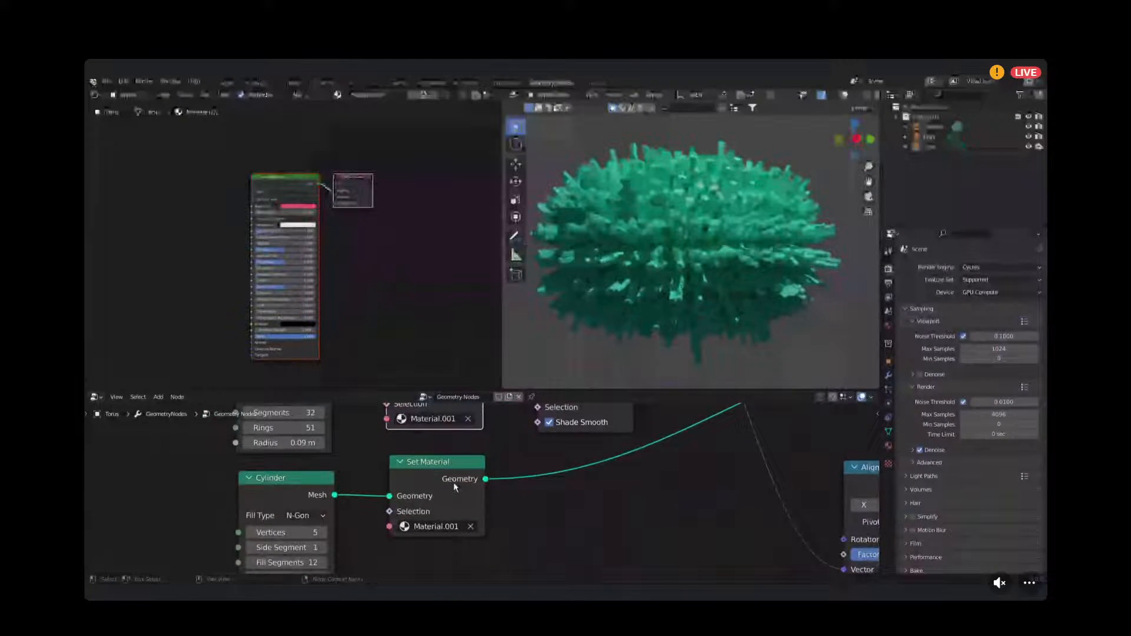
left_click(453, 527)
left_click(447, 407)
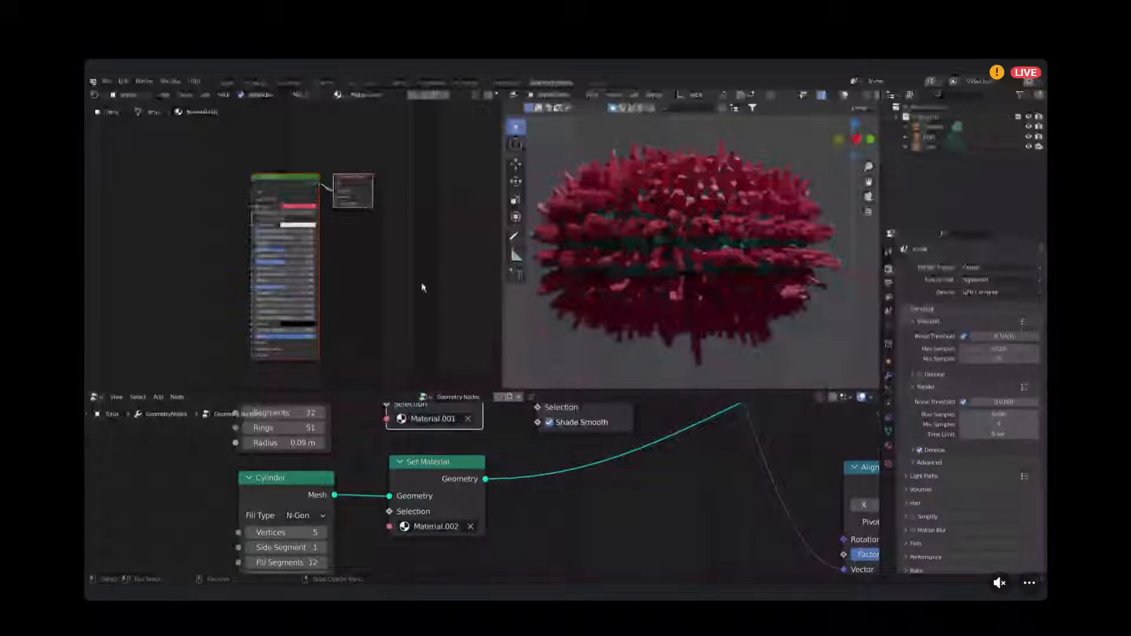
Inspect how the two materials are distributed over the scattered instances, both close up and from a distance.
left_click(636, 242)
middle_click_drag(636, 243, 710, 192)
scroll(724, 242, "down", 2)
middle_click_drag(725, 246, 650, 228)
scroll(654, 229, "up", 1)
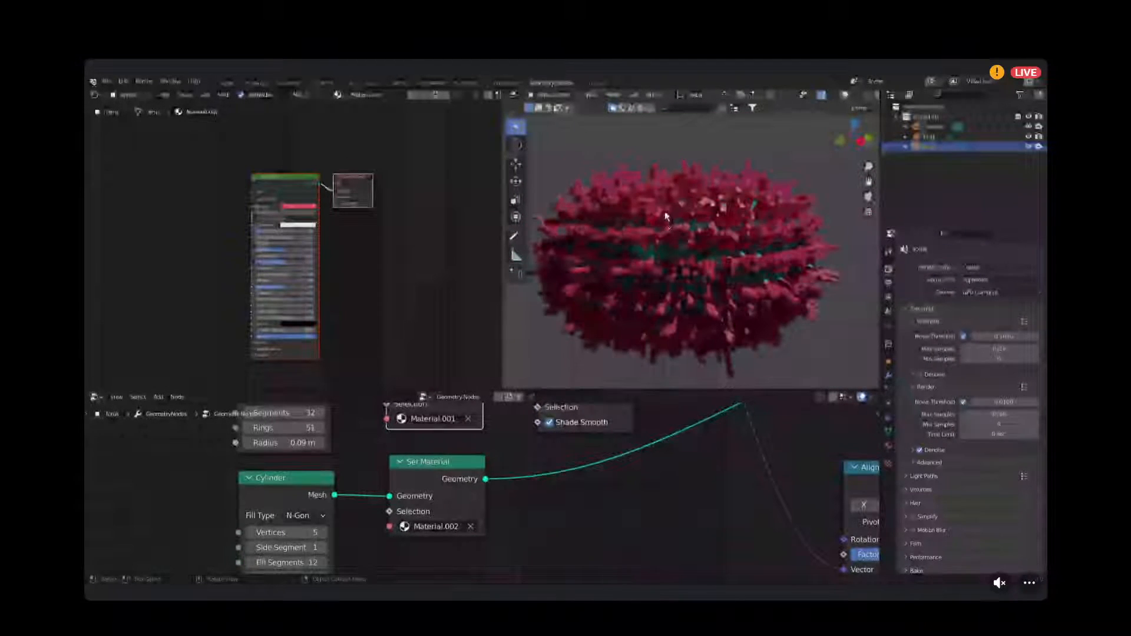
scroll(665, 211, "up", 5)
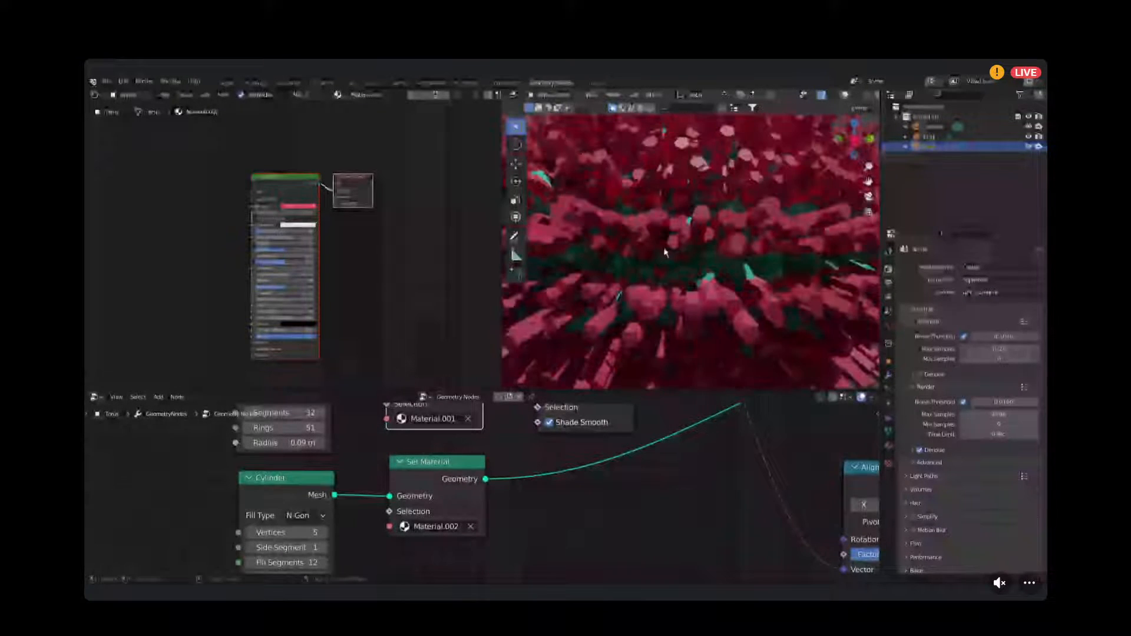
scroll(665, 252, "down", 7)
scroll(543, 518, "down", 2)
scroll(544, 518, "down", 1)
middle_click_drag(580, 483, 533, 392)
scroll(589, 415, "down", 1)
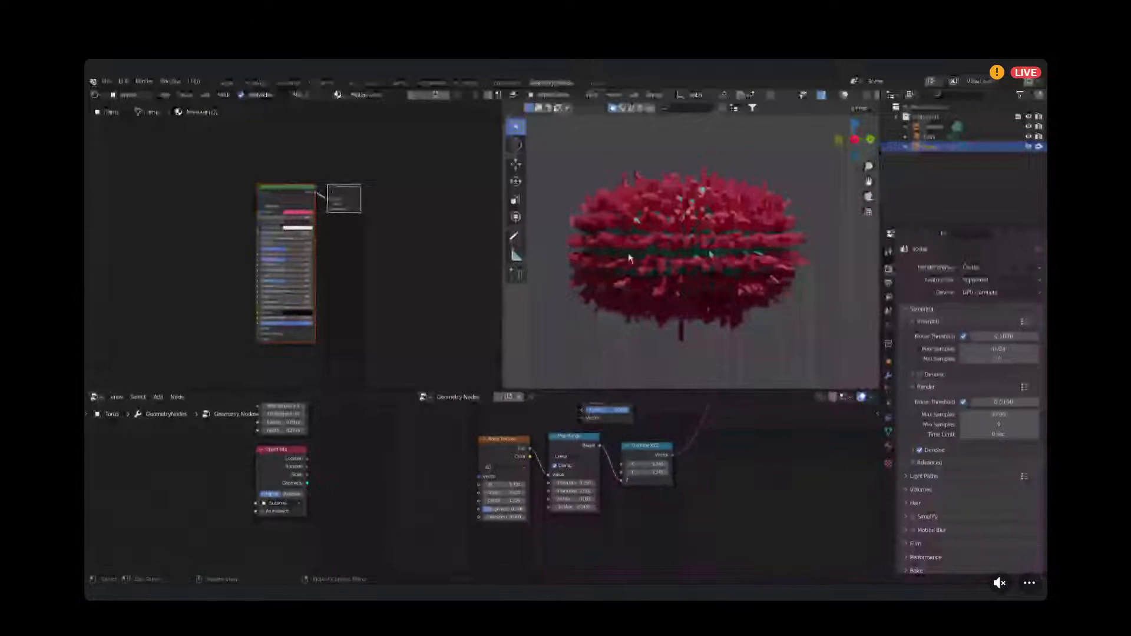
middle_click_drag(619, 259, 636, 260)
Duplicate the Set Shade Smooth node and insert the copy between the Cylinder's Set Material node and Join Geometry.
middle_click_drag(450, 427, 492, 497)
scroll(497, 449, "up", 1)
middle_click_drag(464, 457, 395, 490)
scroll(516, 453, "up", 3)
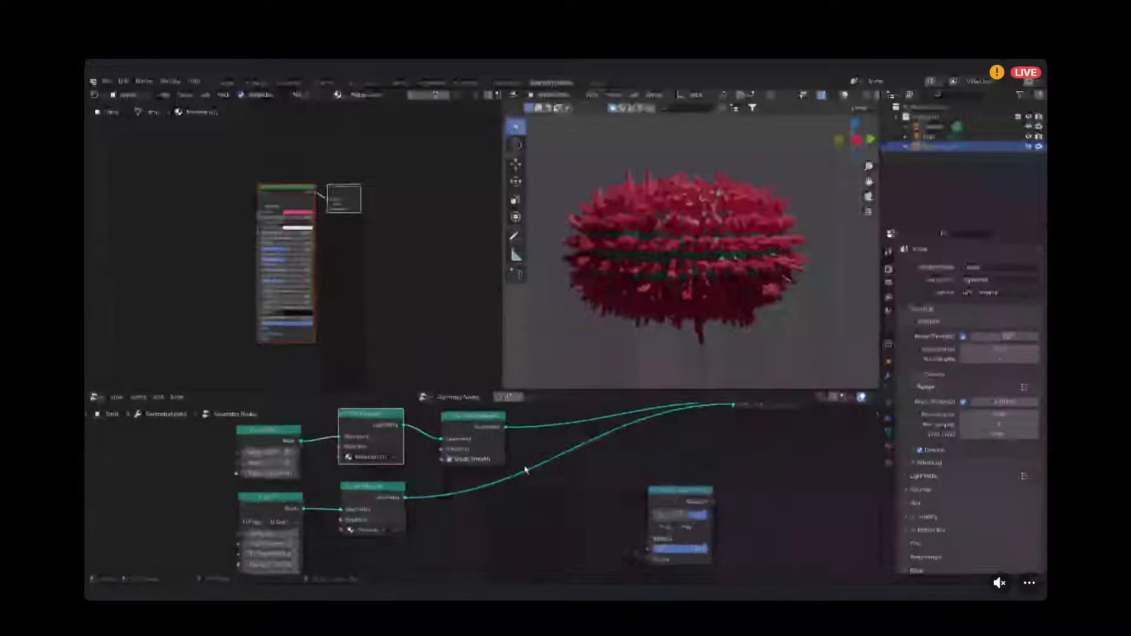
left_click(466, 421)
key("shift+d")
left_click(475, 483)
scroll(577, 451, "up", 1)
scroll(574, 363, "up", 6)
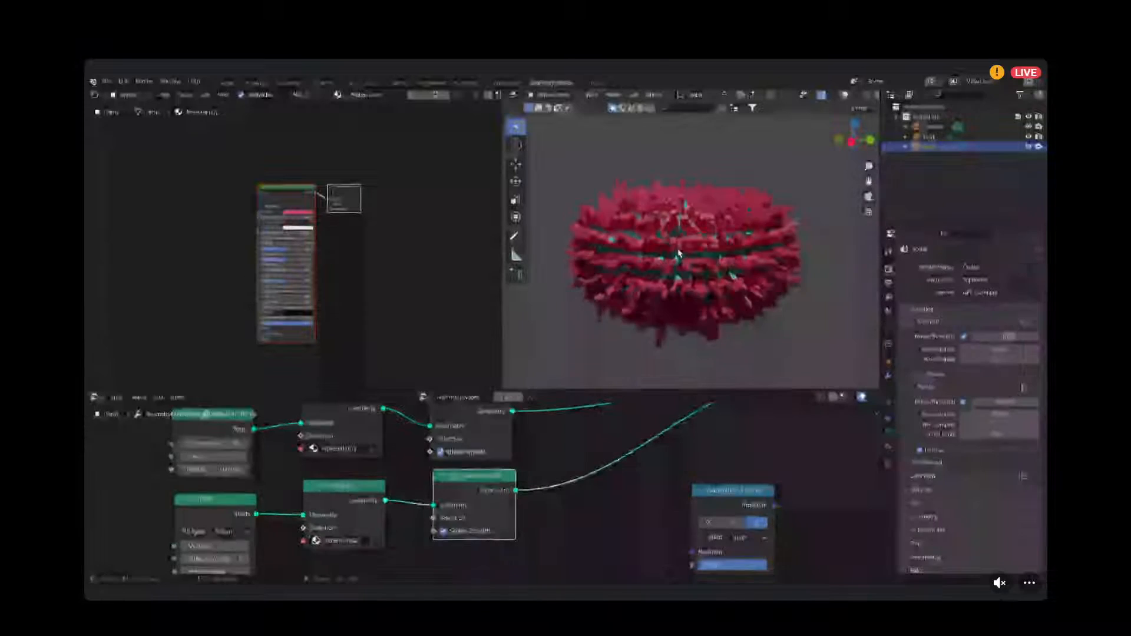
Increase the number of vertices on the Cylinder node.
middle_click_drag(211, 540, 366, 521)
scroll(366, 520, "up", 1)
left_click_drag(372, 533, 396, 533)
scroll(629, 306, "down", 3)
Examine the smoothed cylinder instances on the torus from several angles and distances.
middle_click_drag(659, 301, 560, 515)
scroll(660, 444, "down", 2)
scroll(715, 262, "down", 3)
middle_click_drag(715, 262, 614, 190)
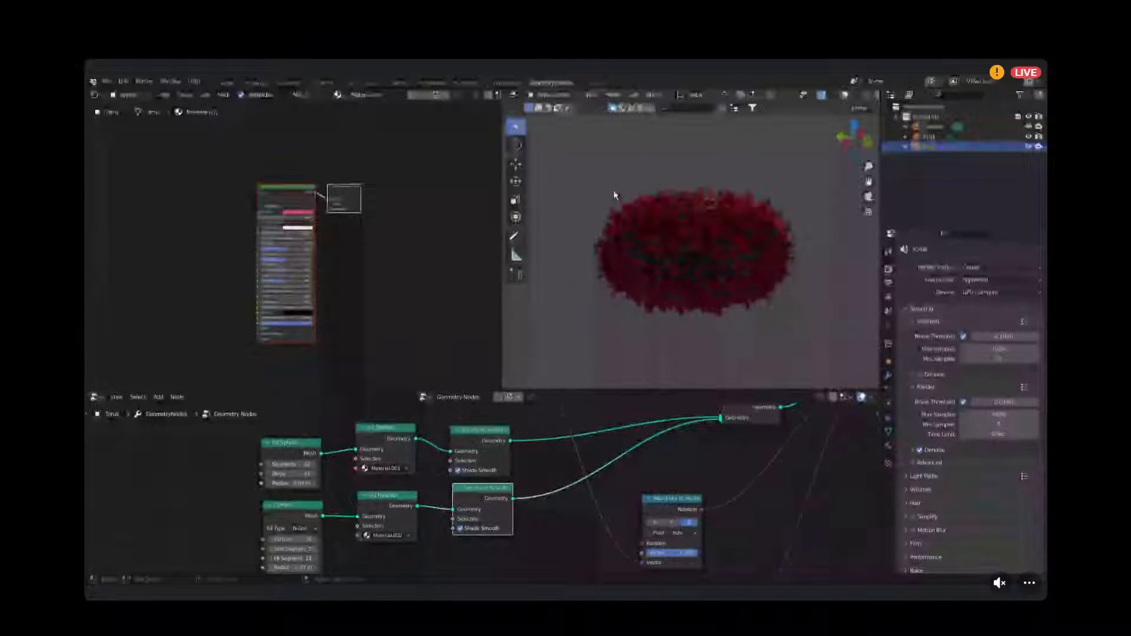
scroll(745, 230, "up", 6)
scroll(744, 230, "down", 4)
middle_click_drag(744, 230, 601, 222)
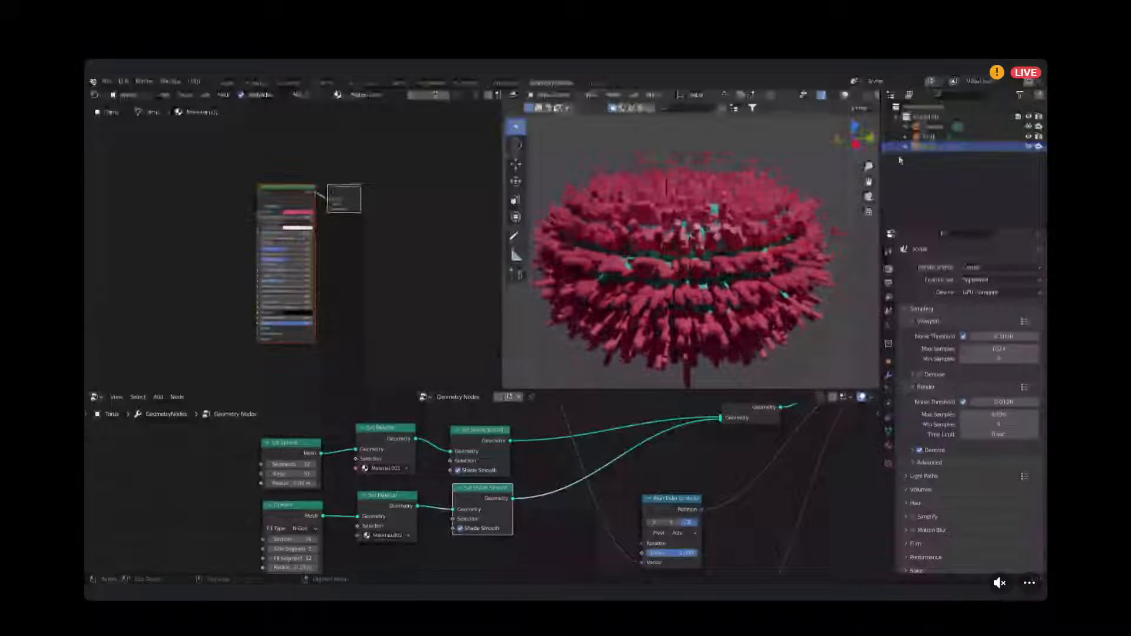
Select the scene's light and change its type to Area.
left_click(938, 138)
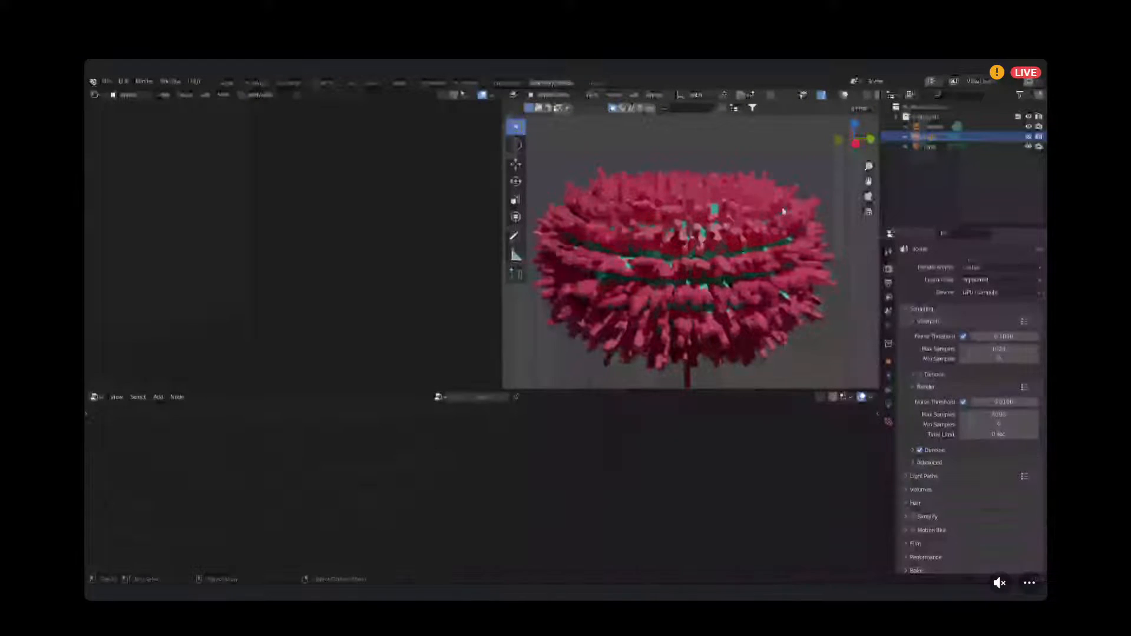
left_click(889, 406)
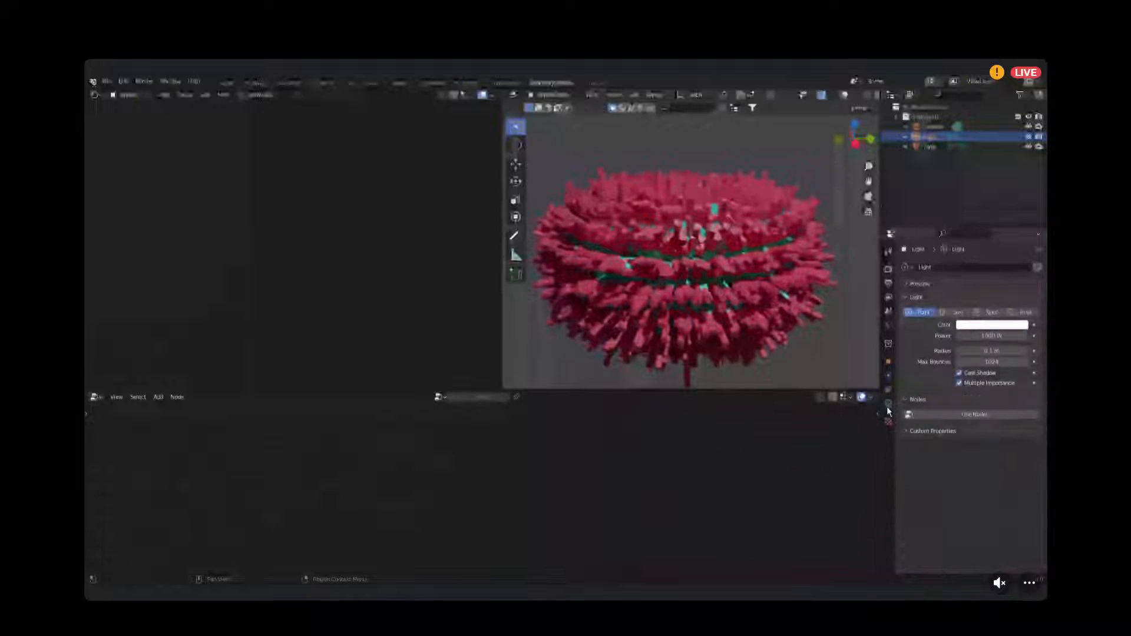
left_click(1024, 312)
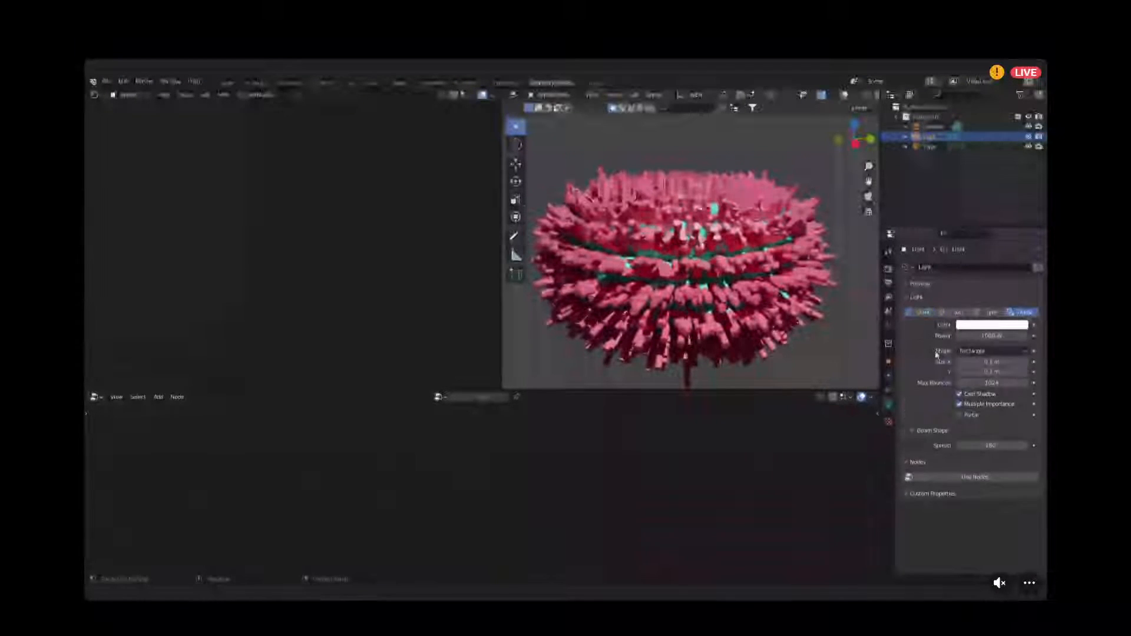
Turn on the viewport overlays and set the rectangular area light's Size X and Y to 9.02 m.
middle_click_drag(779, 363, 652, 290)
scroll(652, 291, "down", 6)
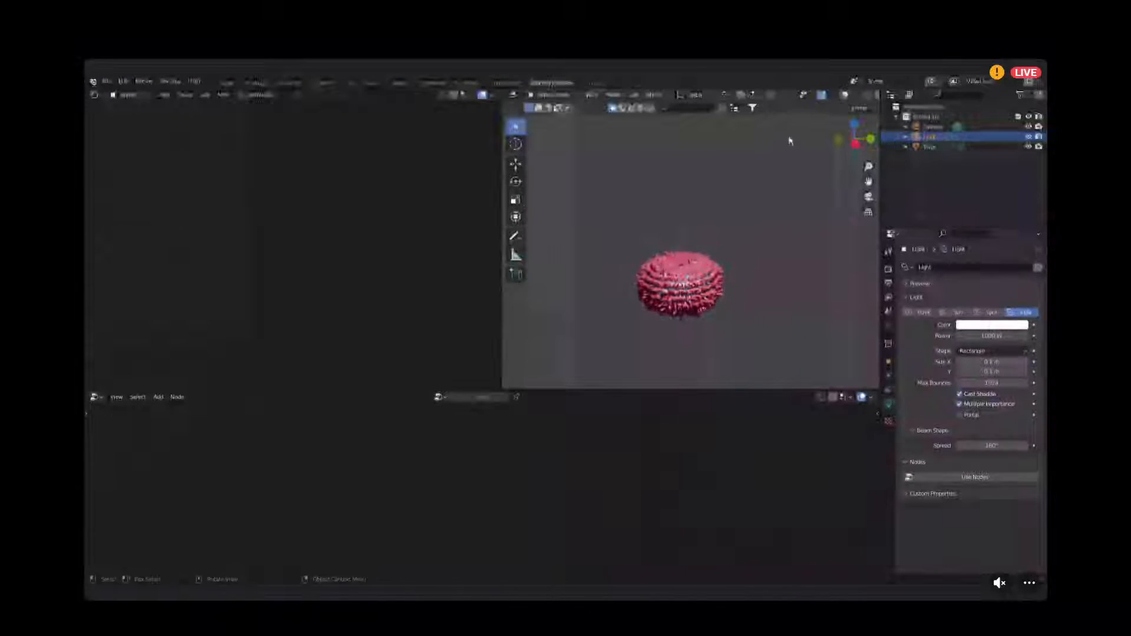
middle_click_drag(813, 154, 623, 181)
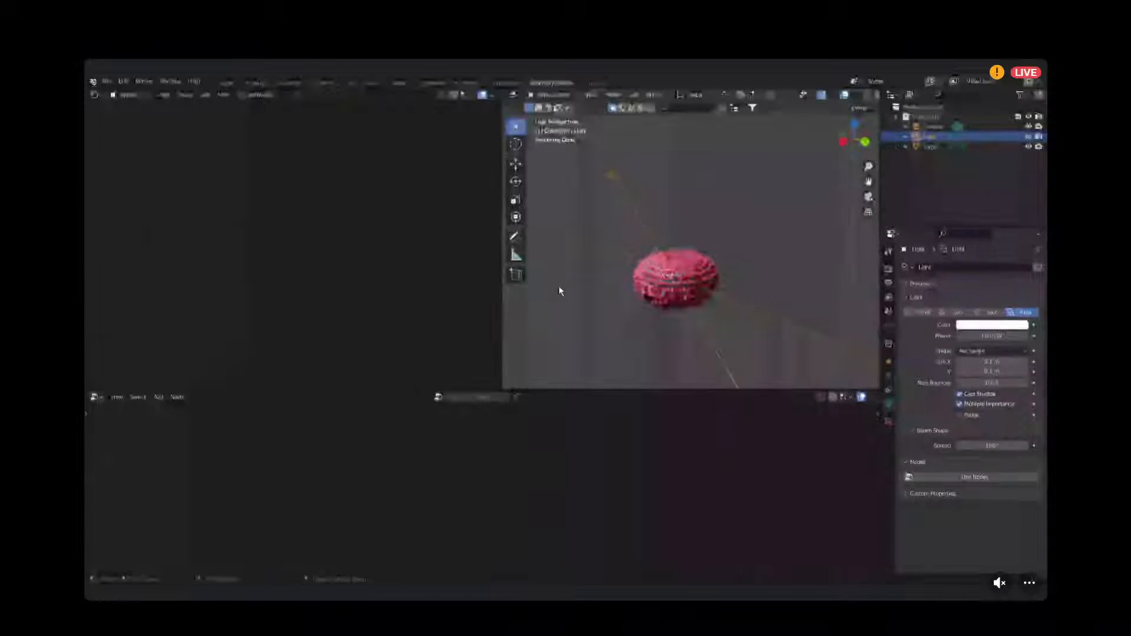
scroll(647, 257, "up", 2)
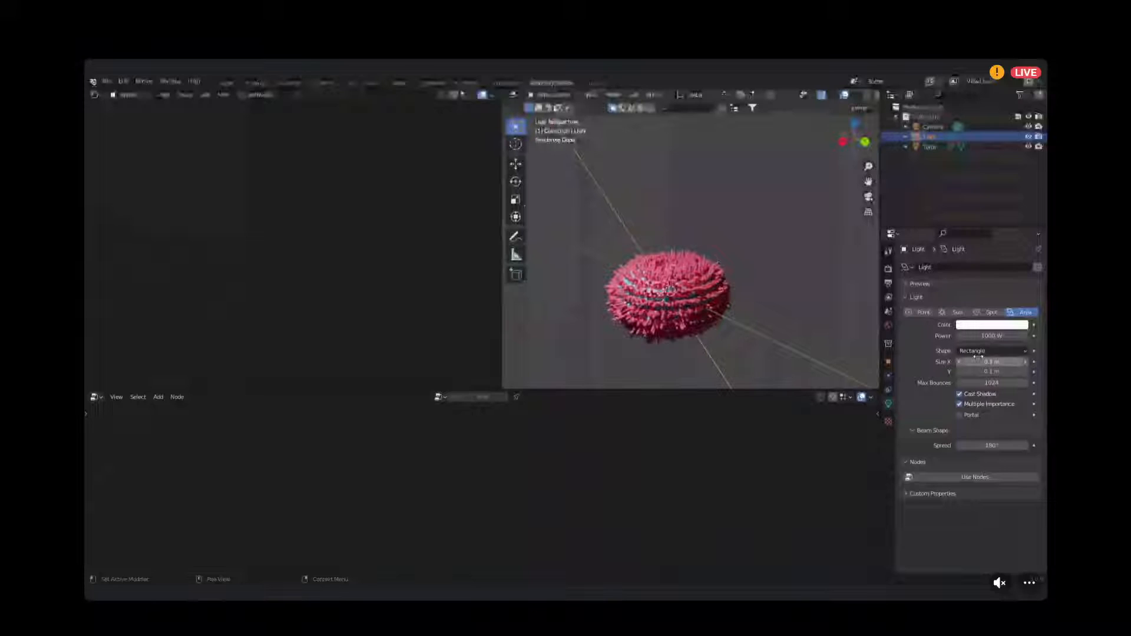
scroll(681, 260, "down", 2)
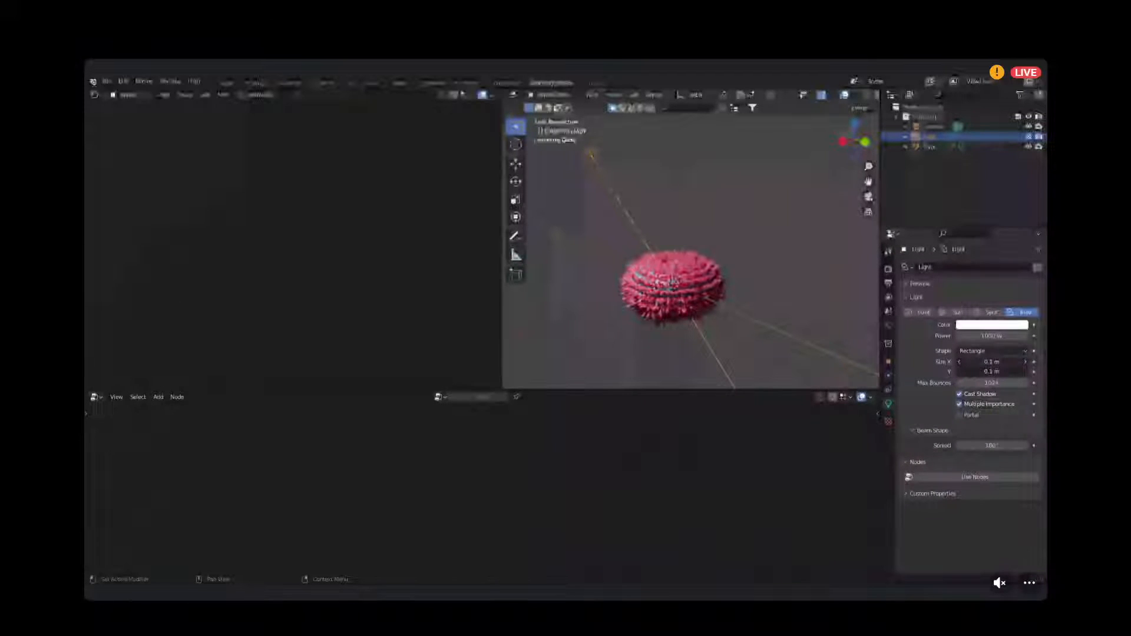
left_click_drag(992, 371, 1023, 371)
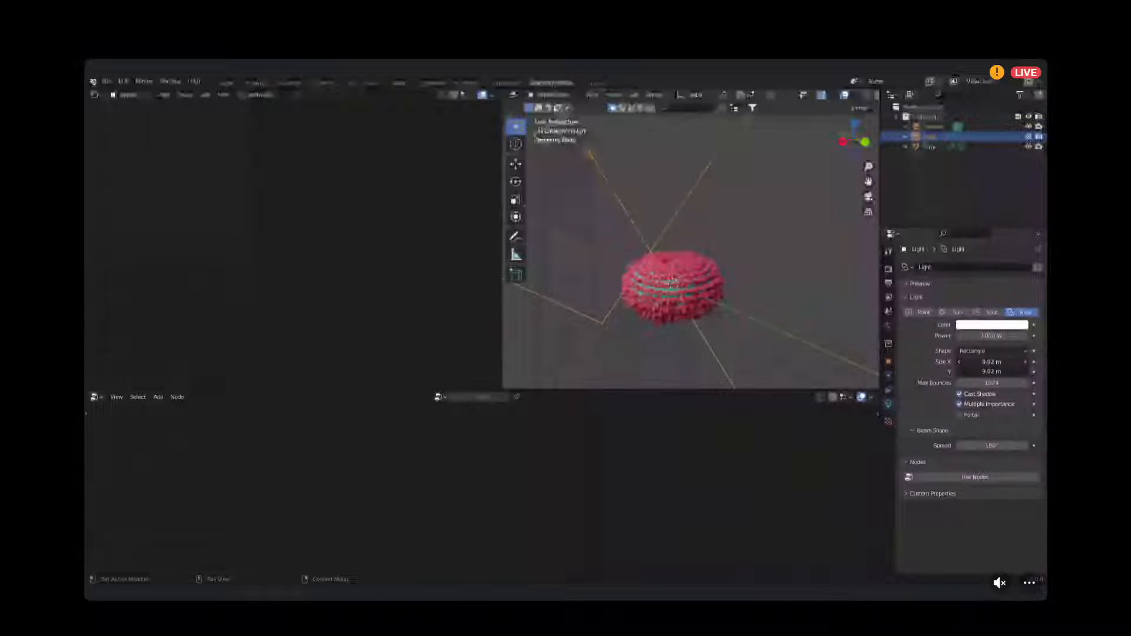
Switch to the camera view and check how the enlarged area light illuminates the torus instances.
left_click(748, 268)
middle_click_drag(716, 271, 700, 250)
key("KP_0")
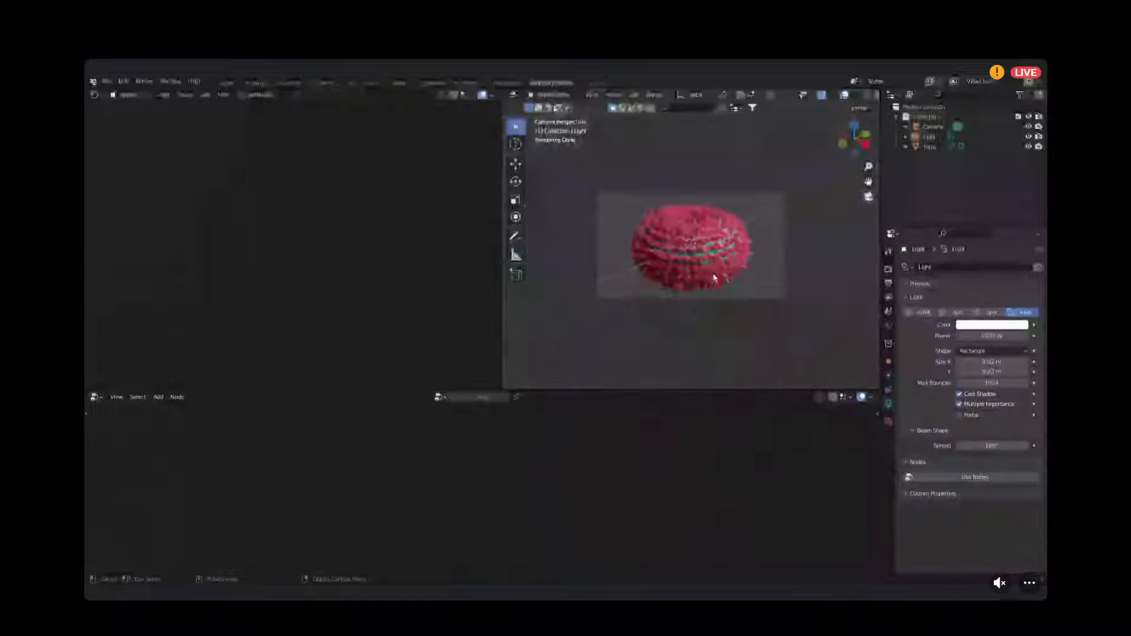
scroll(694, 239, "up", 6)
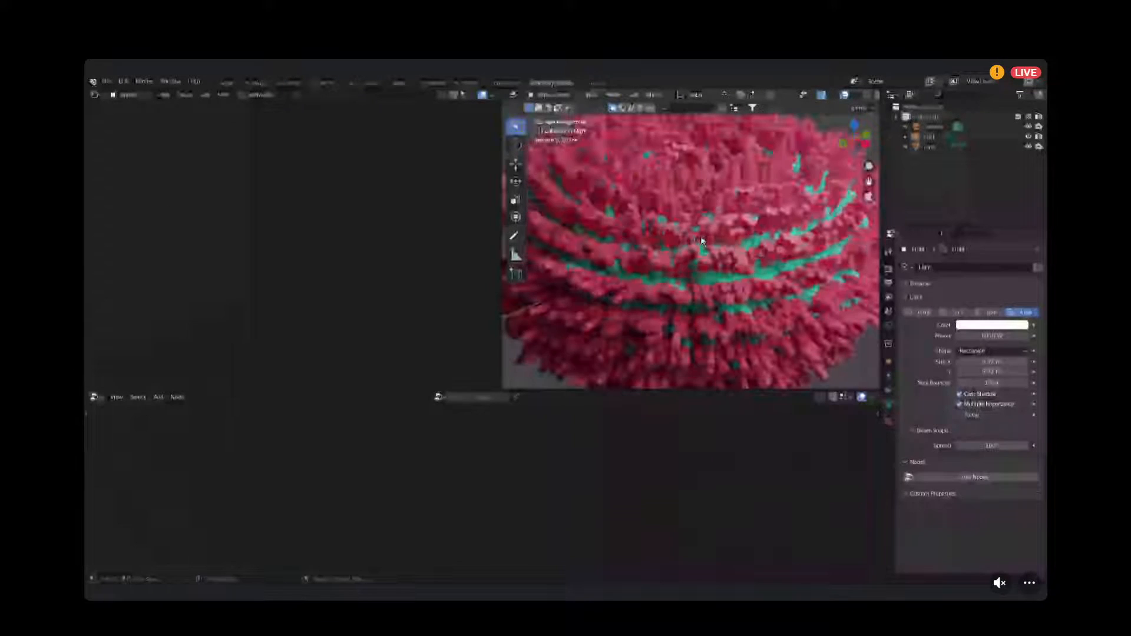
scroll(701, 240, "down", 3)
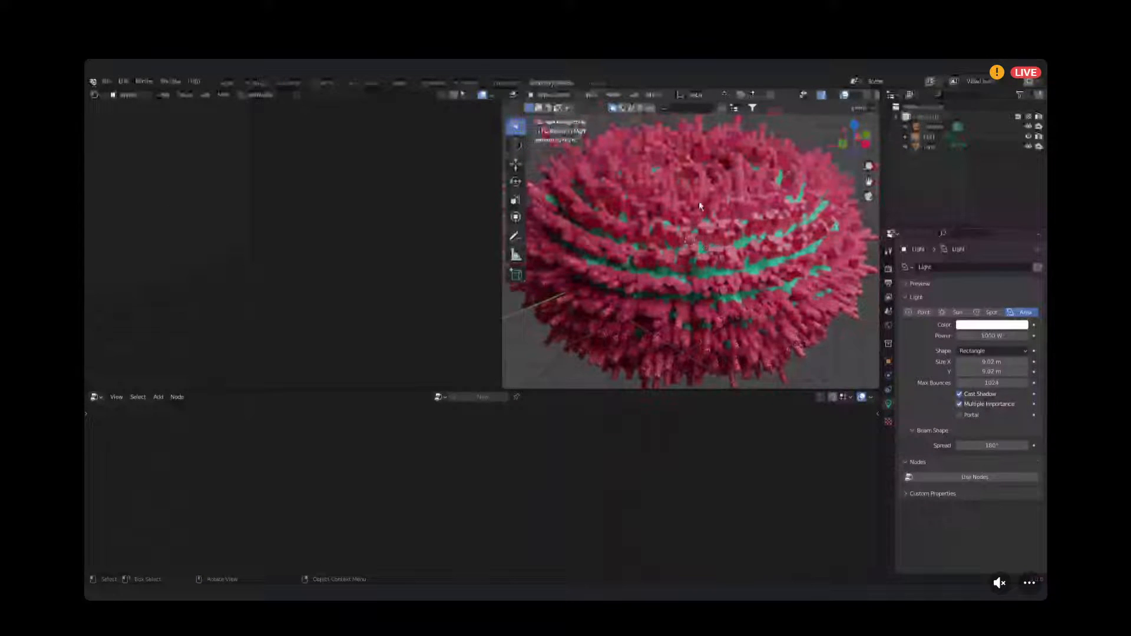
scroll(699, 200, "down", 2)
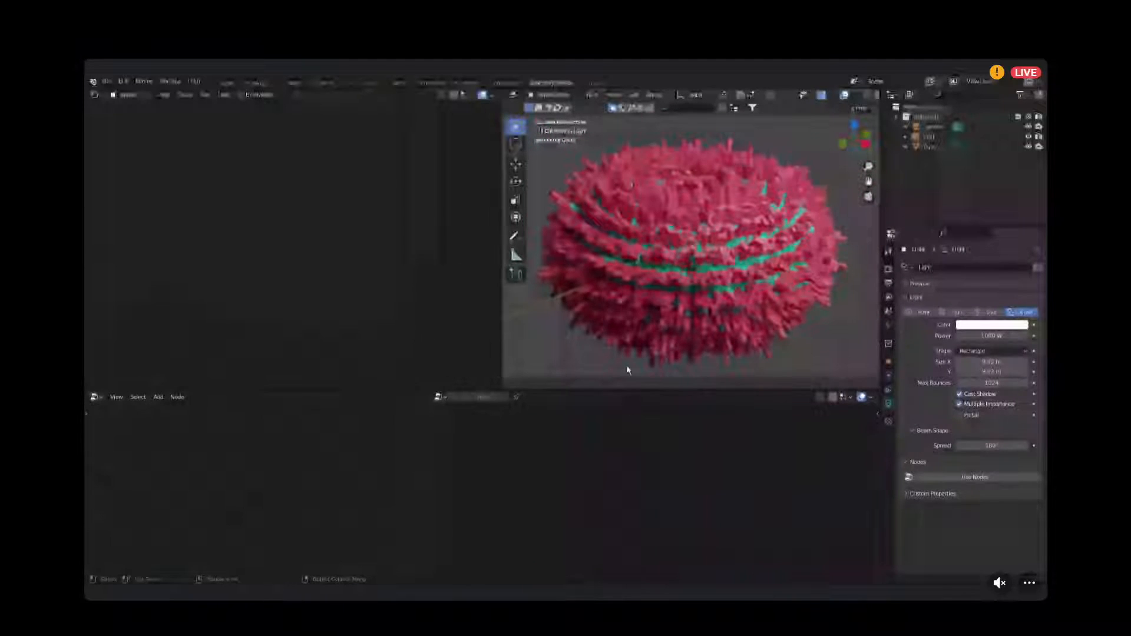
Set the world background color to black.
left_click(888, 325)
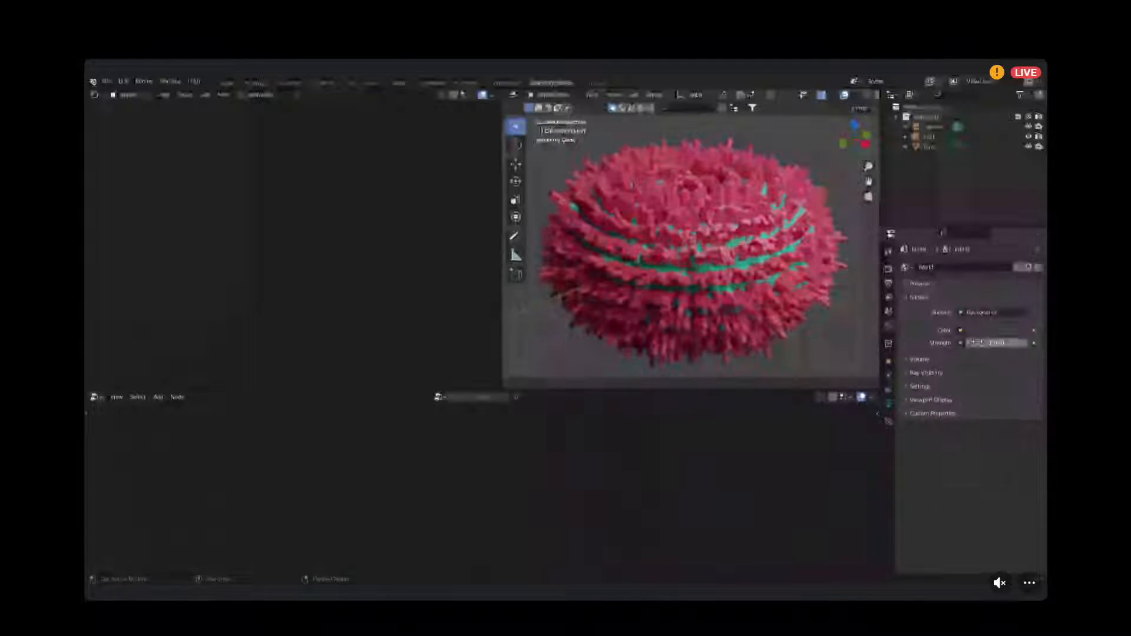
left_click(973, 331)
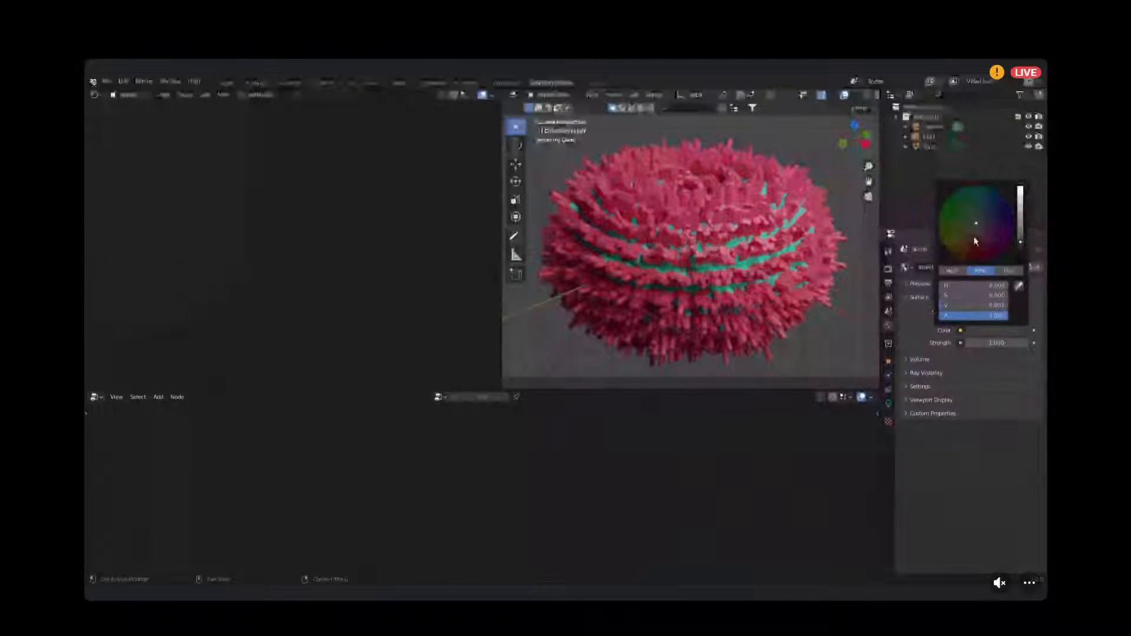
scroll(972, 228, "down", 5)
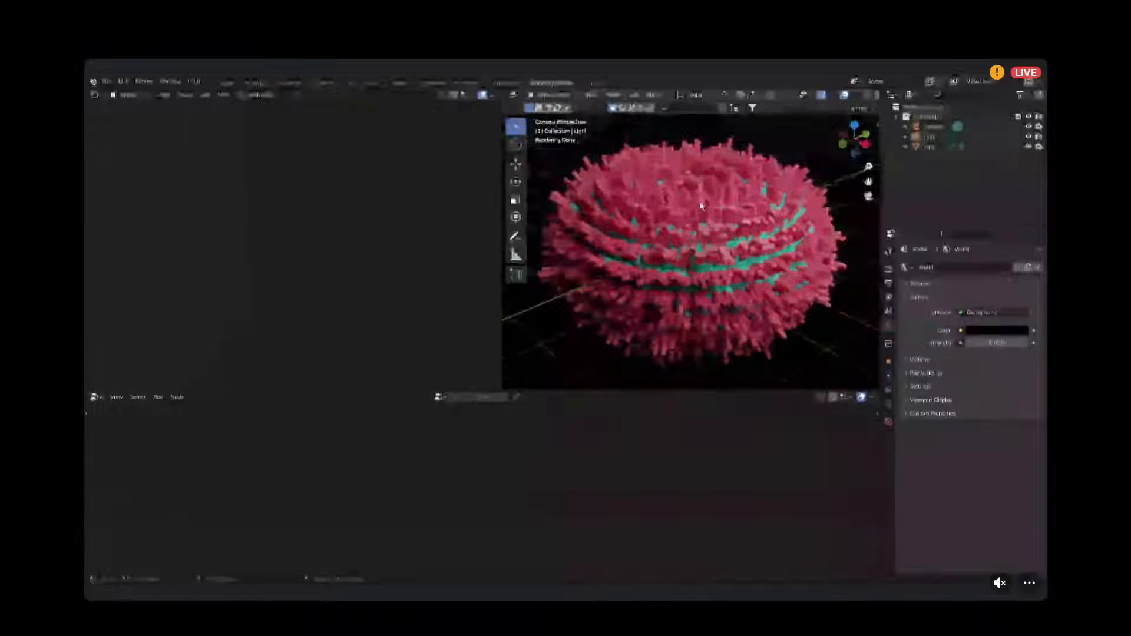
Select the area light again and open its light settings.
scroll(744, 160, "down", 4)
left_click(763, 142)
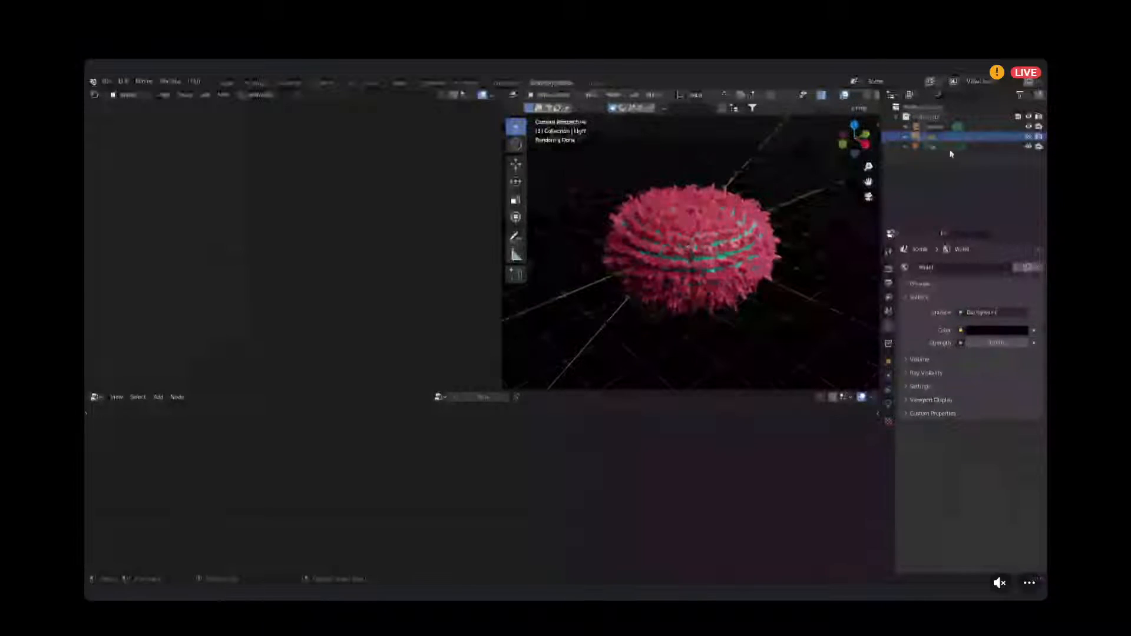
left_click(888, 403)
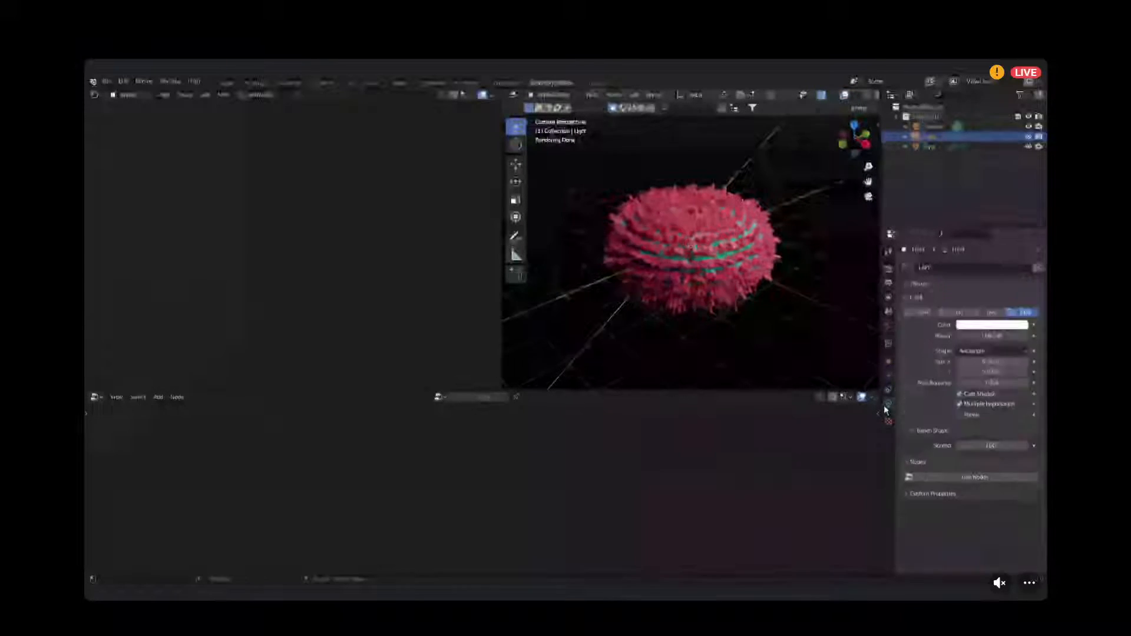
Tint the area light's color from white to a pale warm cream.
left_click(992, 326)
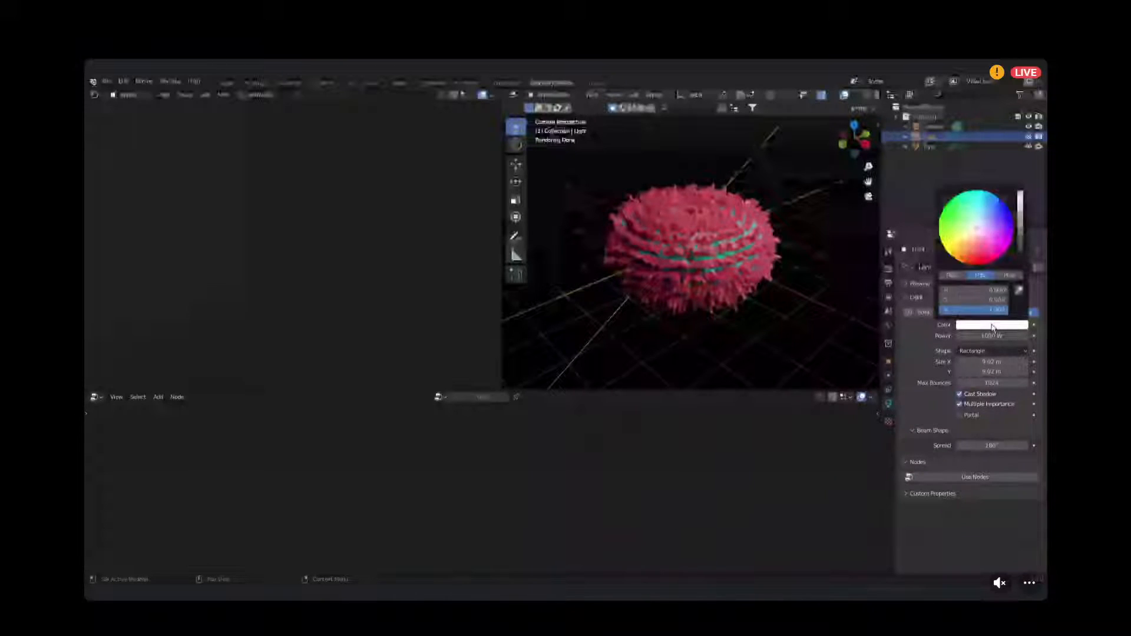
left_click(974, 215)
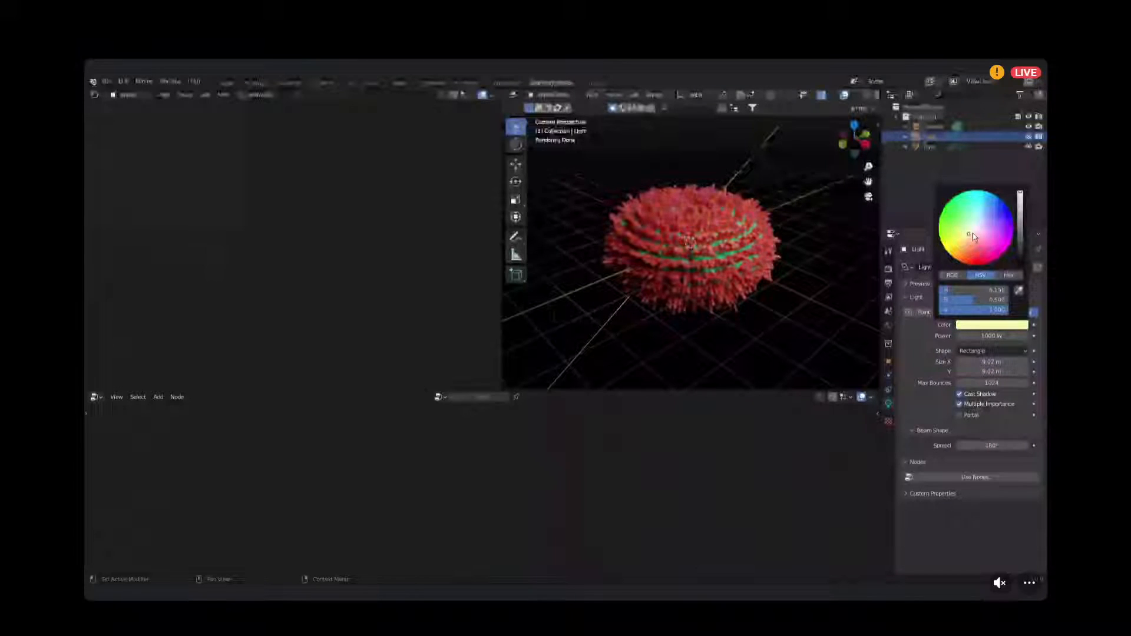
left_click_drag(969, 234, 977, 236)
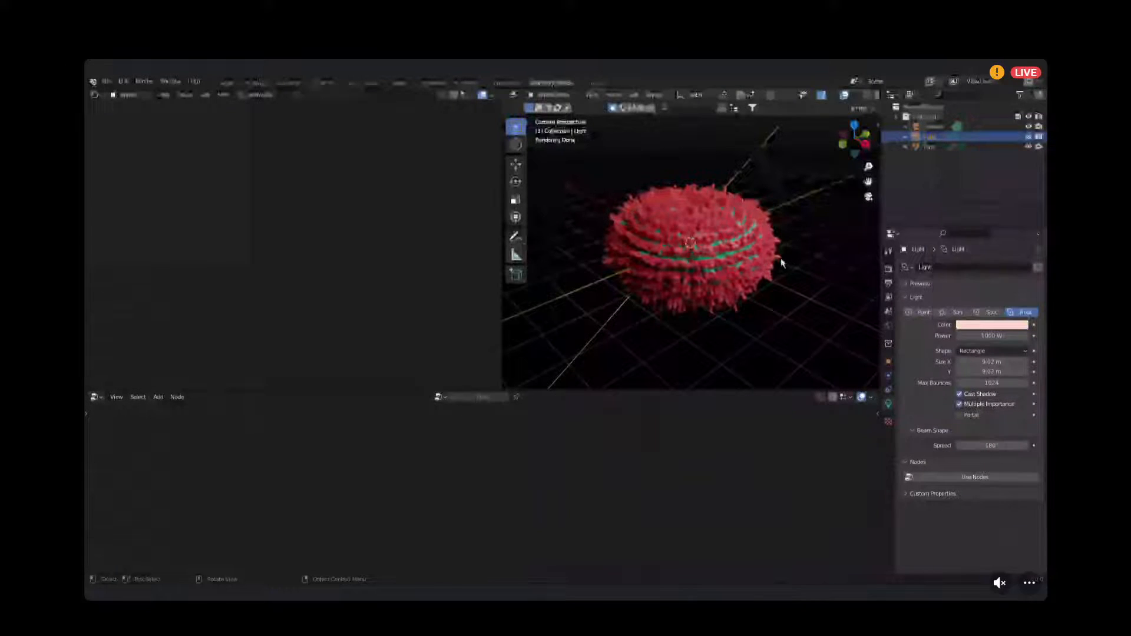
scroll(722, 260, "up", 6)
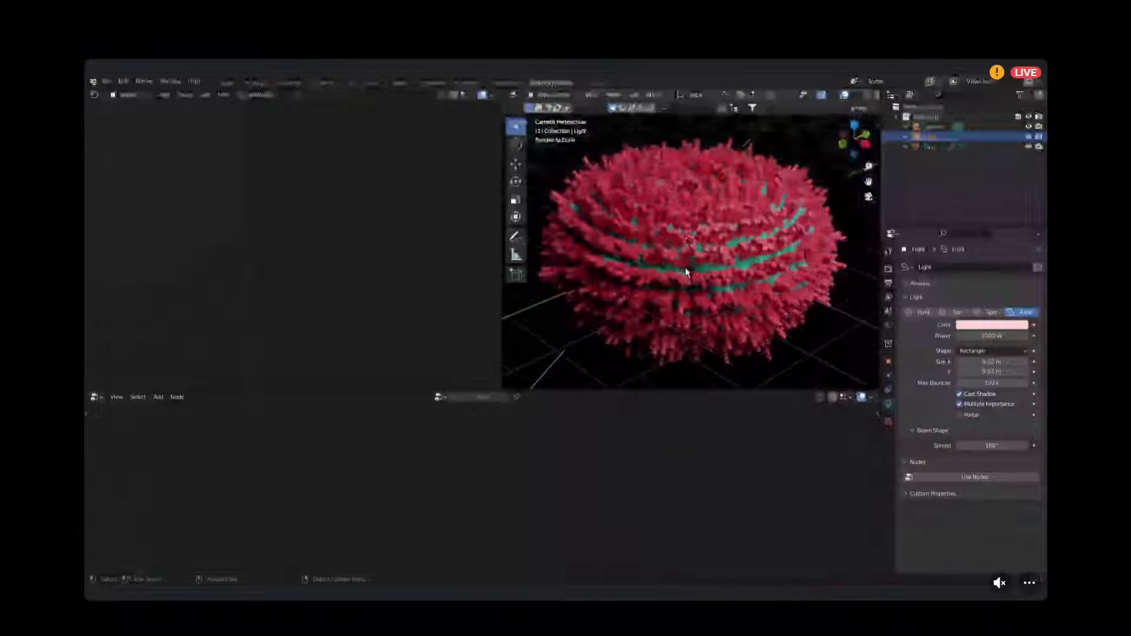
left_click(997, 326)
left_click_drag(974, 240, 974, 233)
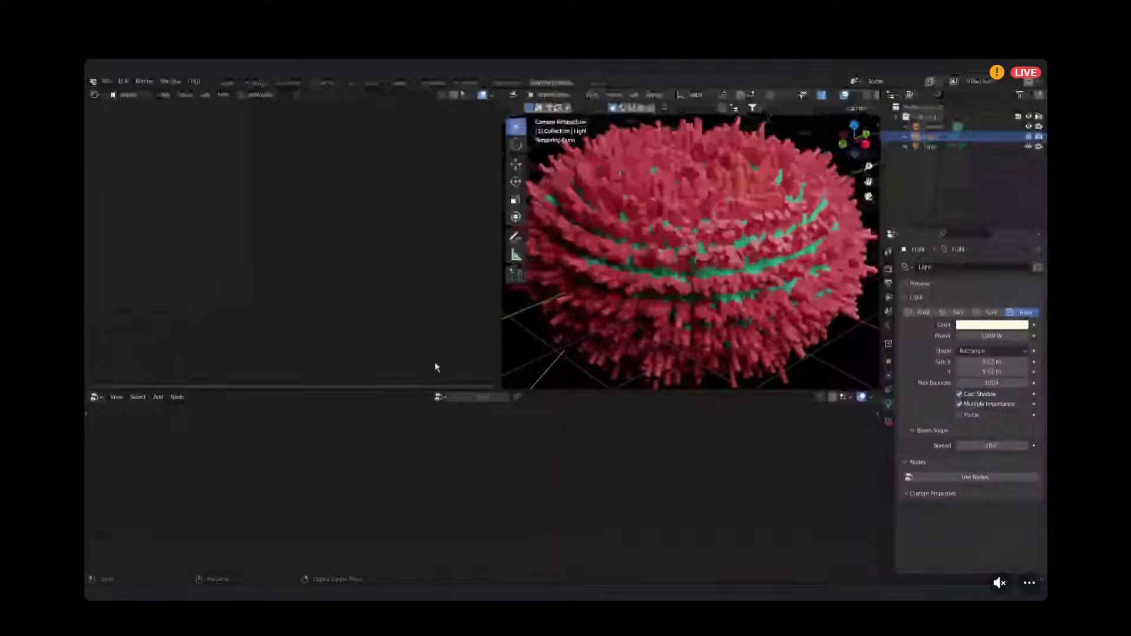
Select the spiky torus and change the base color of its teal material to light blue.
left_click(716, 302)
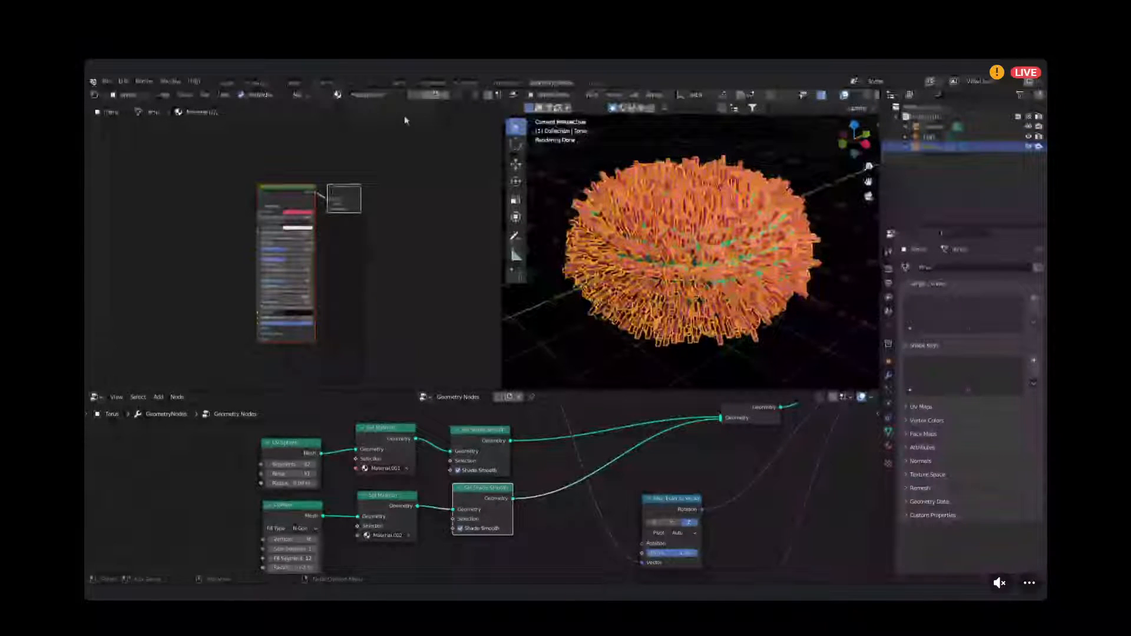
left_click(337, 95)
left_click(349, 119)
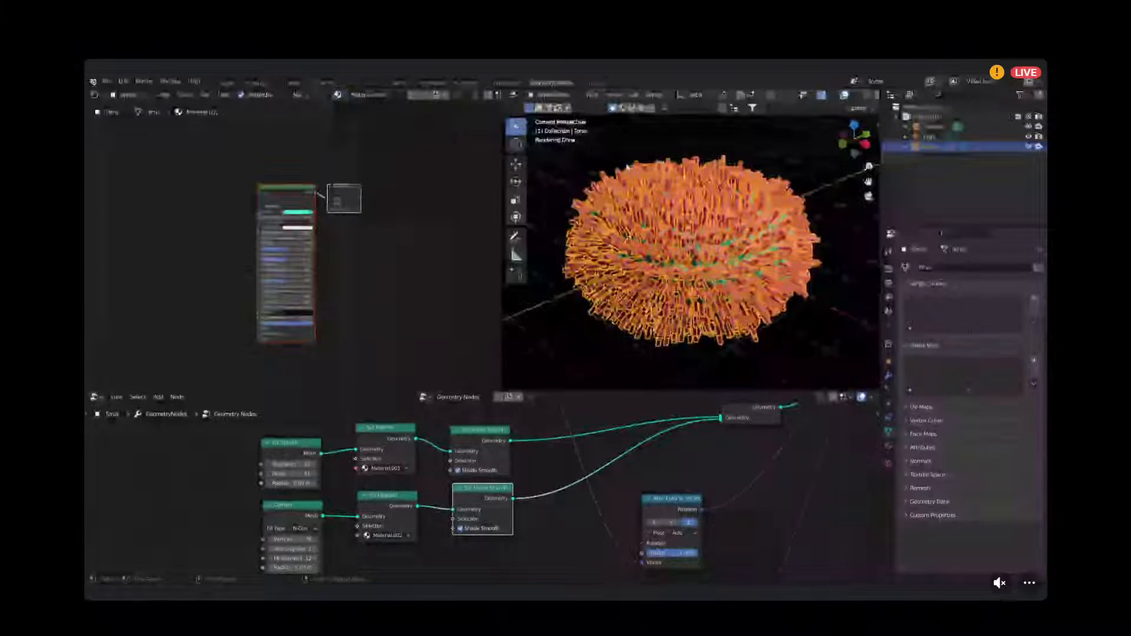
left_click(612, 157)
scroll(275, 278, "up", 5)
scroll(329, 201, "up", 3)
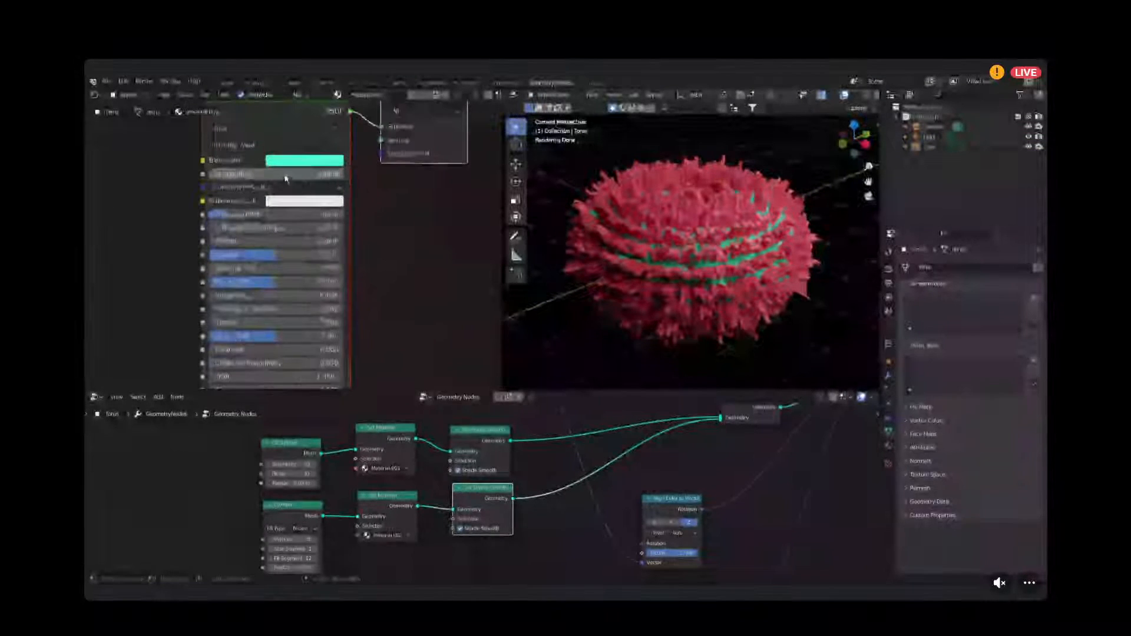
left_click(294, 167)
mouse_move(312, 184)
left_mouse_down()
mouse_move(281, 201)
mouse_move(316, 184)
left_mouse_up()
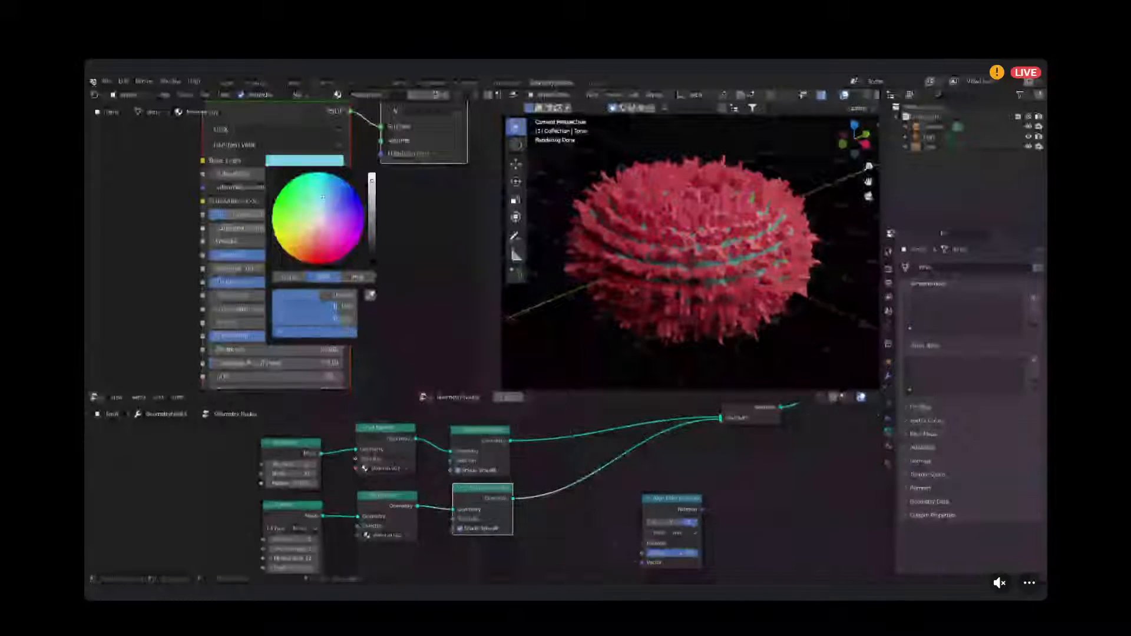
Try the Y and X axes on the Align Euler to Vector node, and return it to Z.
scroll(298, 501, "down", 1)
middle_click_drag(297, 501, 419, 456)
middle_click_drag(630, 472, 449, 446)
middle_click_drag(611, 495, 579, 501)
scroll(548, 502, "up", 3)
middle_click_drag(514, 444, 512, 476)
scroll(513, 476, "up", 1)
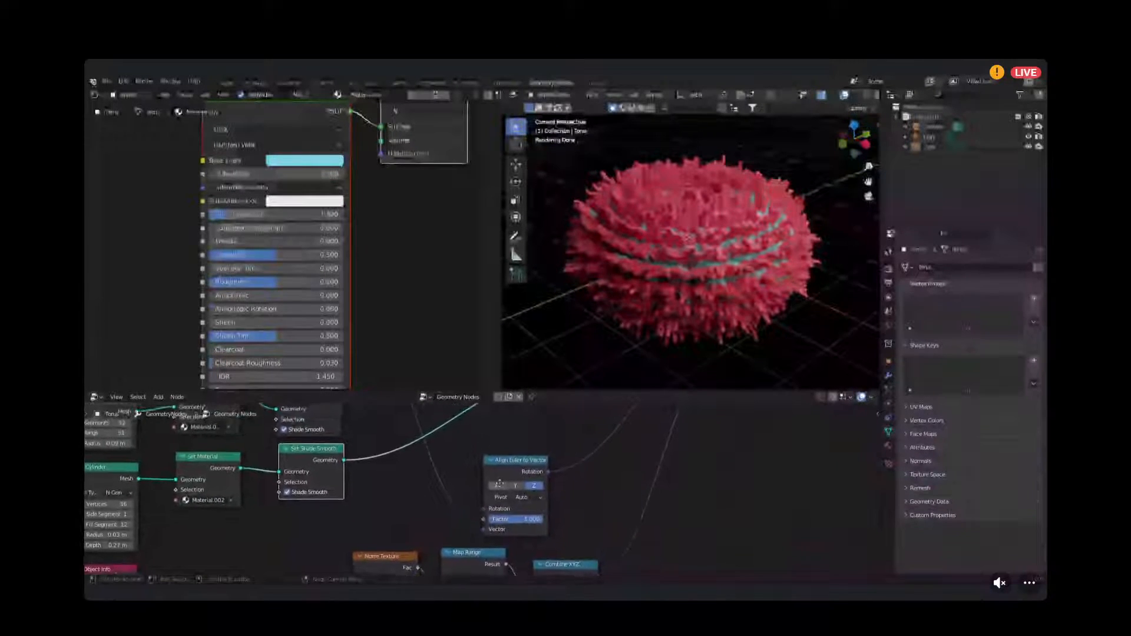
left_click(517, 487)
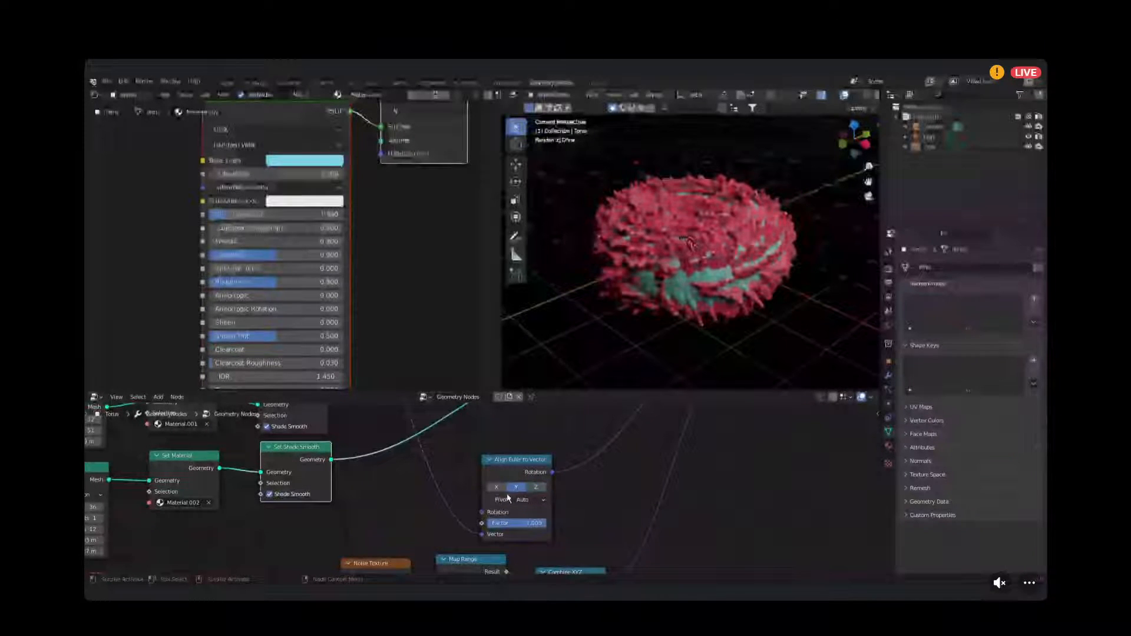
left_click(498, 486)
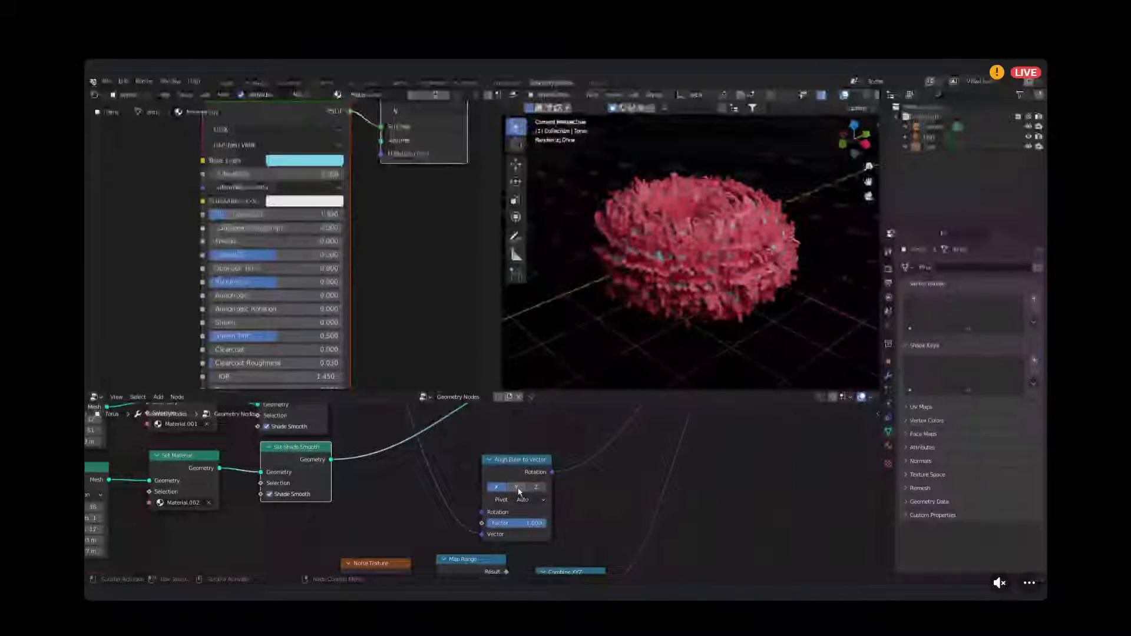
left_click(516, 488)
middle_click_drag(374, 474, 408, 391)
scroll(404, 497, "up", 2)
left_click_drag(412, 537, 542, 538)
middle_click_drag(494, 500, 519, 496)
scroll(519, 492, "down", 1)
middle_click_drag(584, 444, 508, 505)
left_click(495, 490)
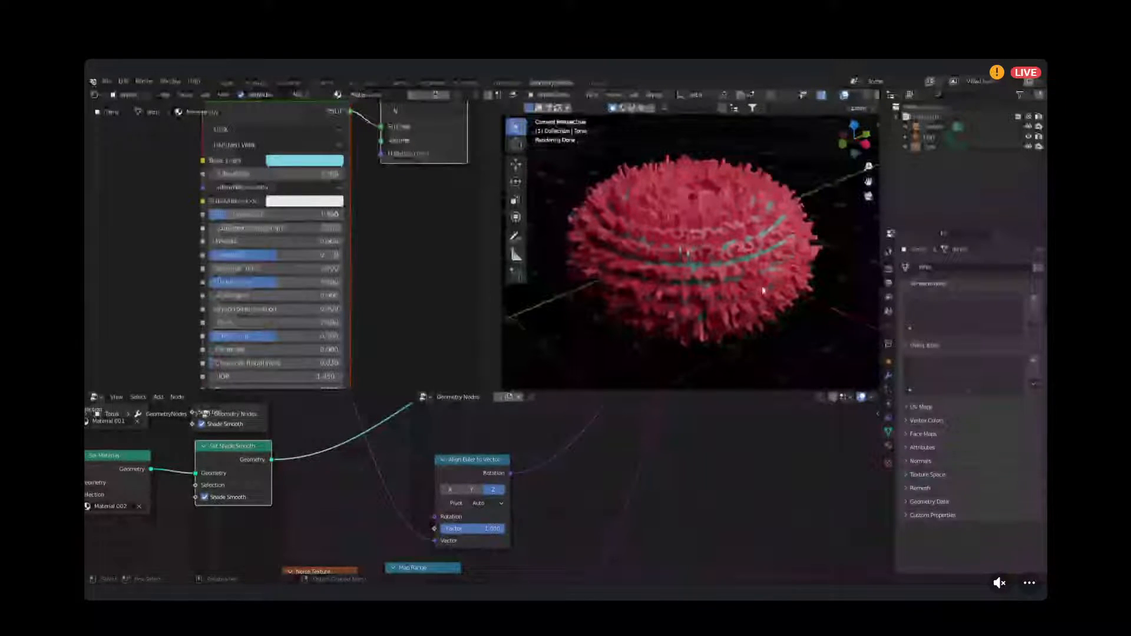
Examine the spikes up close and from another angle, along with the node layout that generates them.
scroll(743, 267, "up", 3)
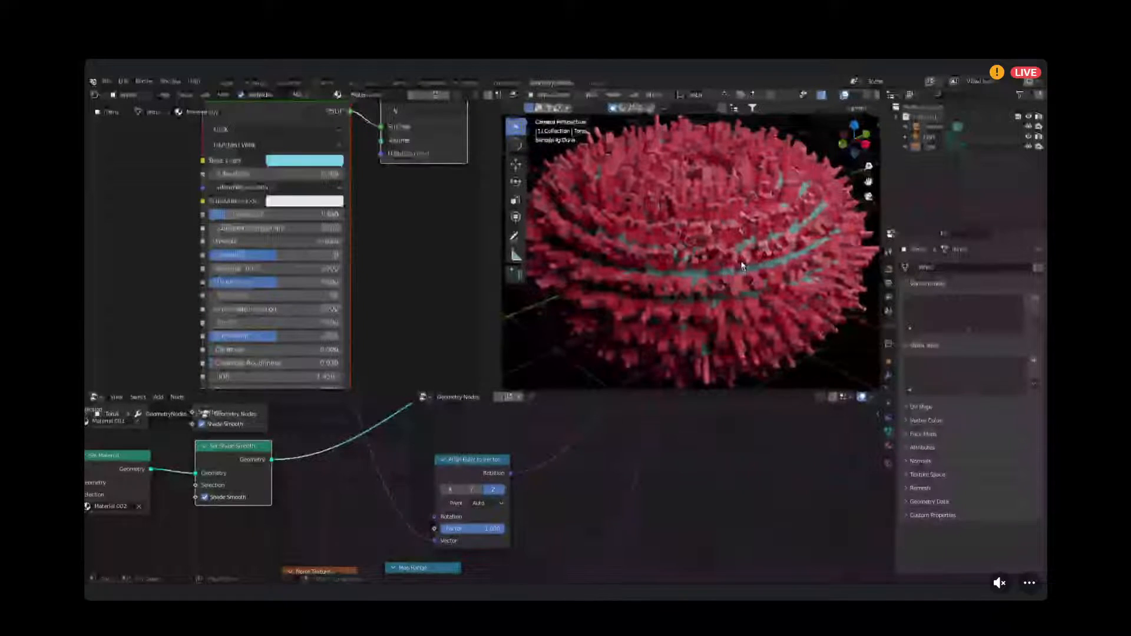
scroll(430, 457, "down", 2)
middle_click_drag(429, 458, 488, 545)
middle_click_drag(440, 490, 449, 473)
scroll(449, 474, "up", 1)
middle_click_drag(403, 435, 419, 453)
scroll(424, 466, "down", 4)
middle_click_drag(458, 522, 507, 499)
scroll(487, 501, "down", 1)
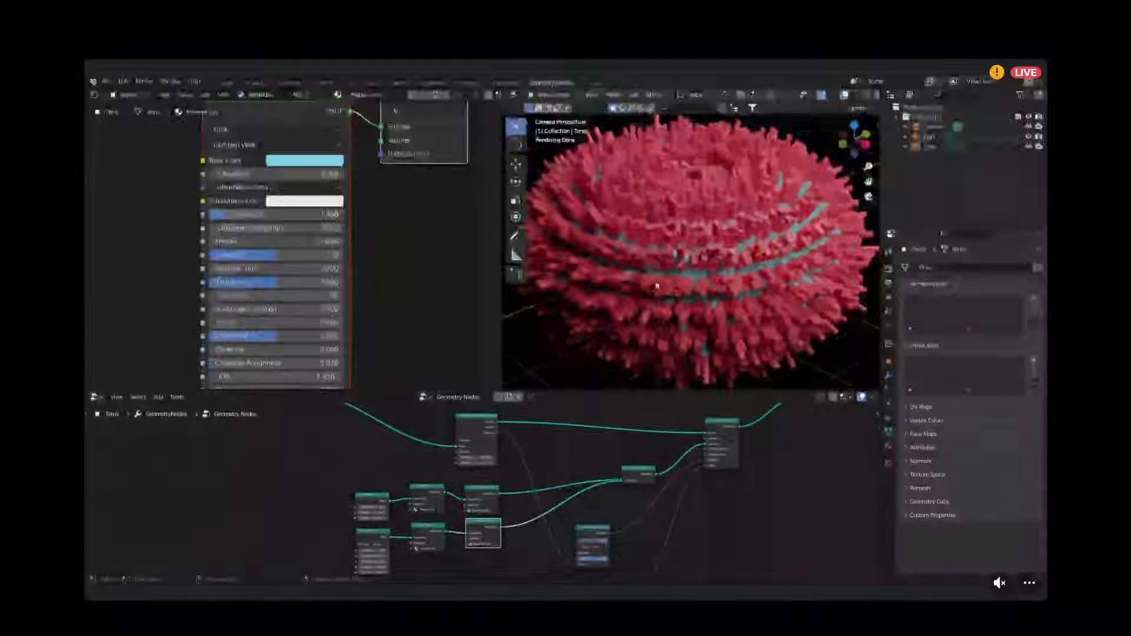
scroll(659, 287, "up", 3)
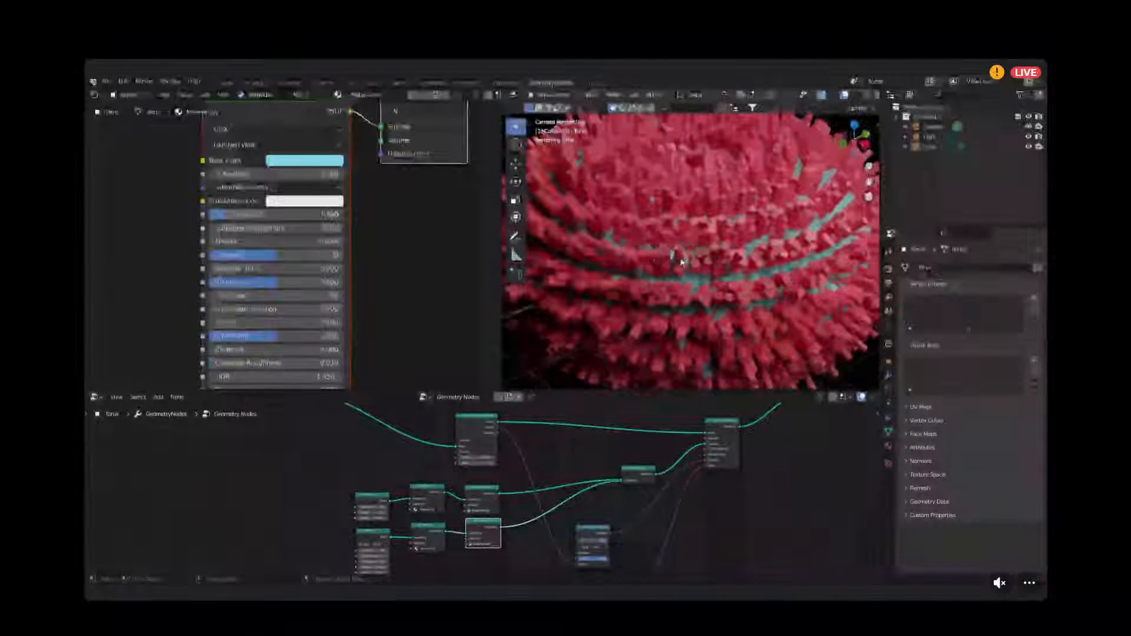
scroll(680, 262, "down", 6)
scroll(689, 242, "up", 3)
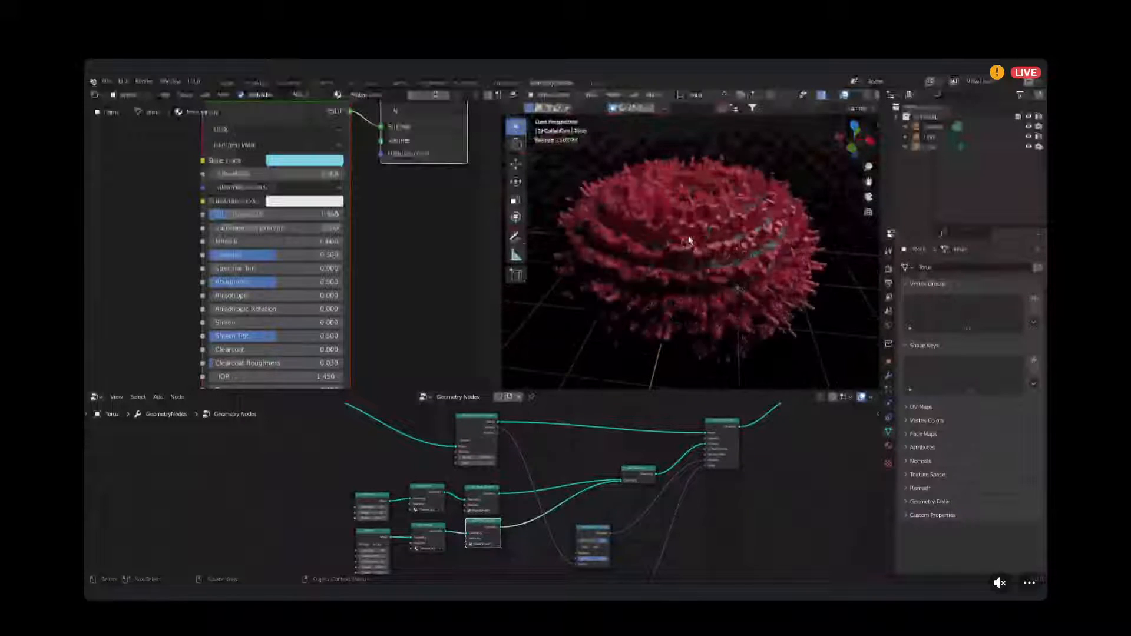
middle_click_drag(688, 242, 597, 235)
left_click(869, 198)
scroll(697, 262, "down", 5)
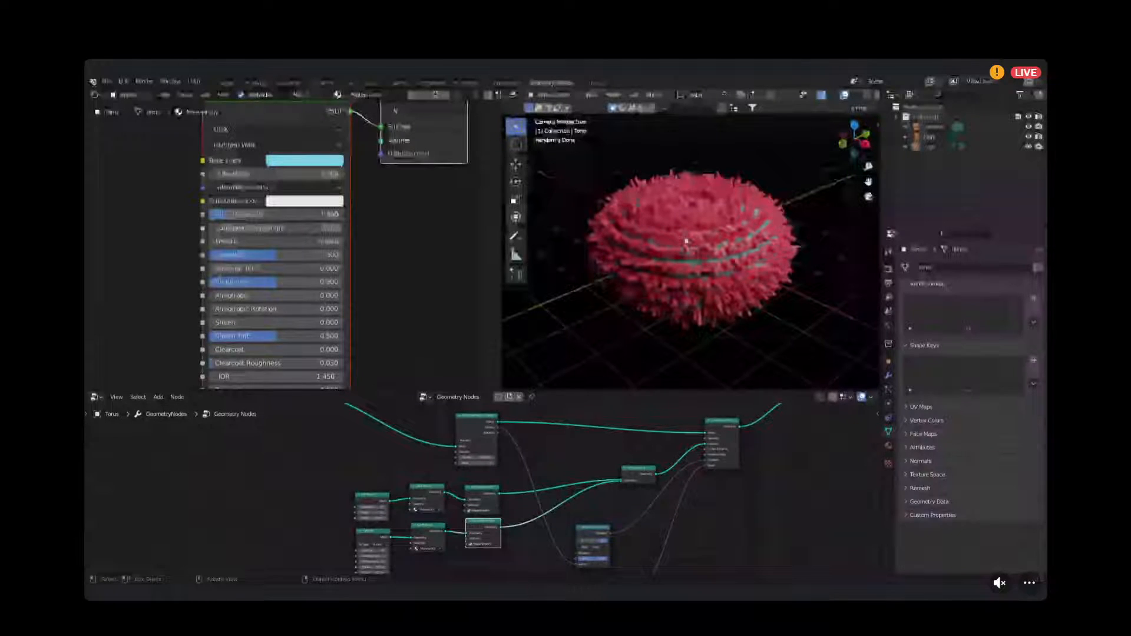
scroll(687, 241, "up", 2)
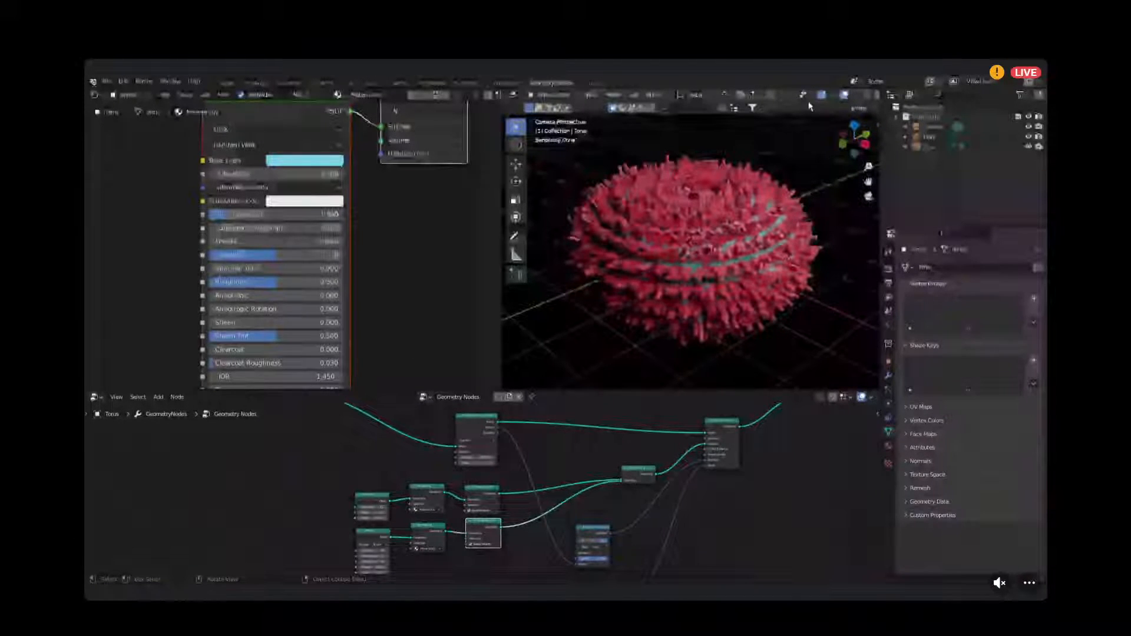
Show the scene through the camera with the viewport overlays hidden, and select the torus.
left_click(770, 96)
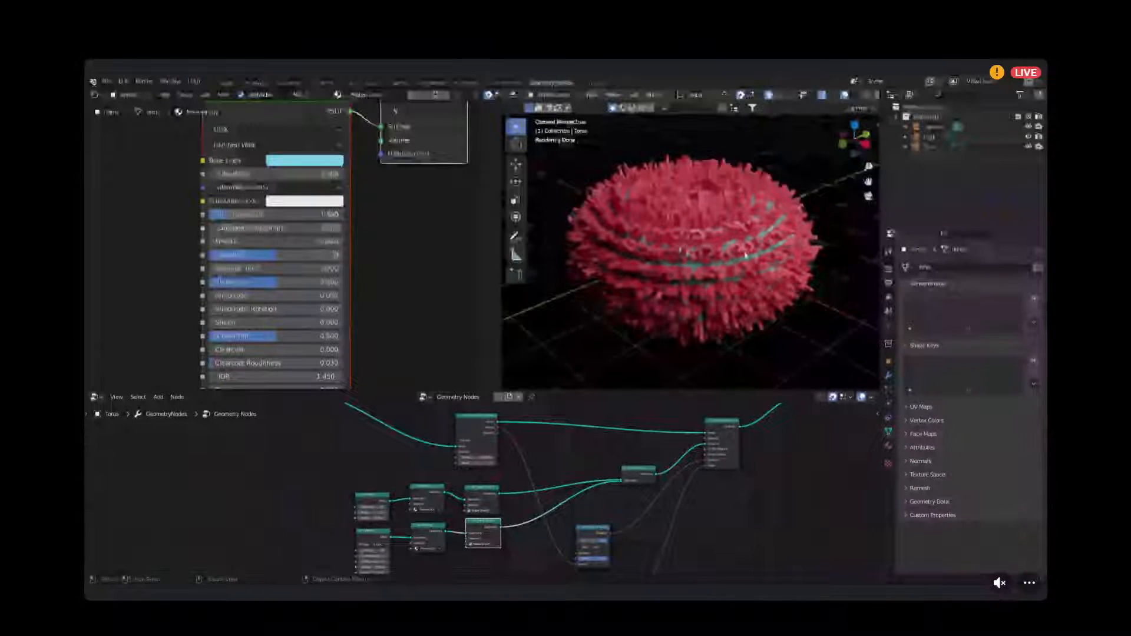
key("KP_0")
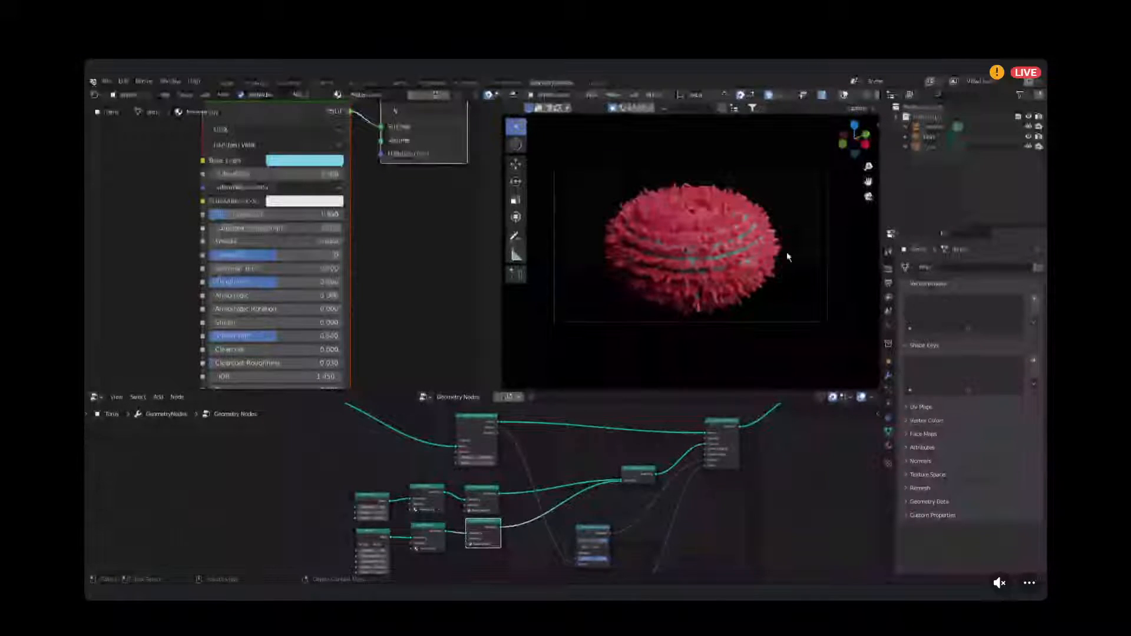
left_click(787, 254)
left_click(845, 95)
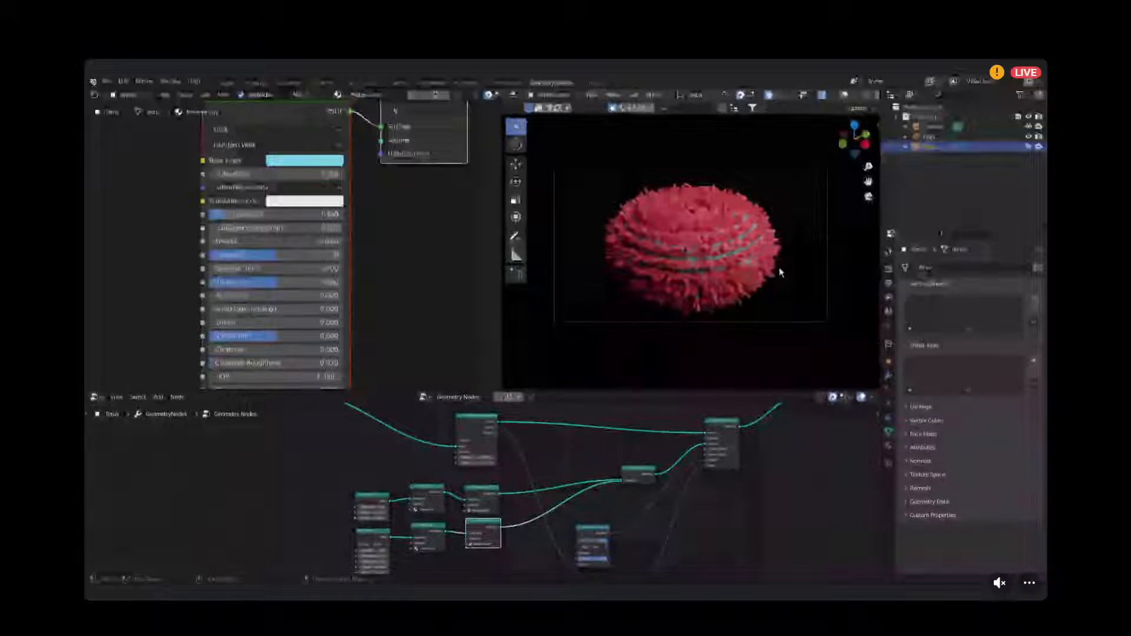
Enlarge and center the torus in the camera view and hide the viewport's tool strip.
scroll(766, 266, "up", 3)
middle_click_drag(701, 266, 717, 255, "shift")
scroll(719, 253, "up", 1)
scroll(778, 254, "down", 2)
middle_click_drag(833, 229, 783, 269, "shift")
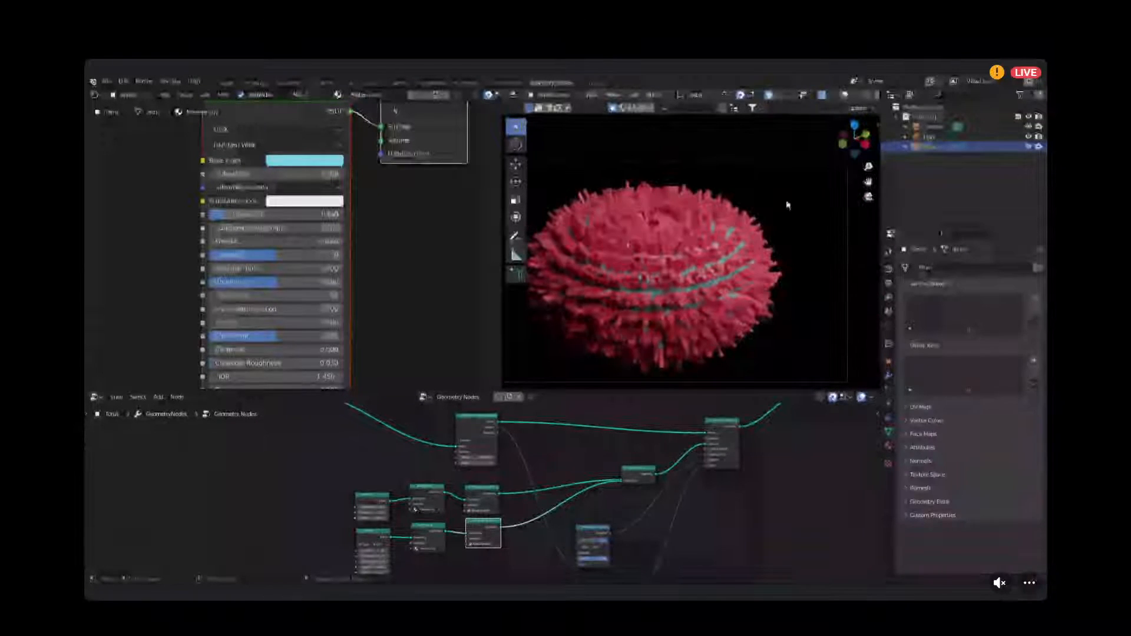
middle_click_drag(664, 298, 714, 290, "shift")
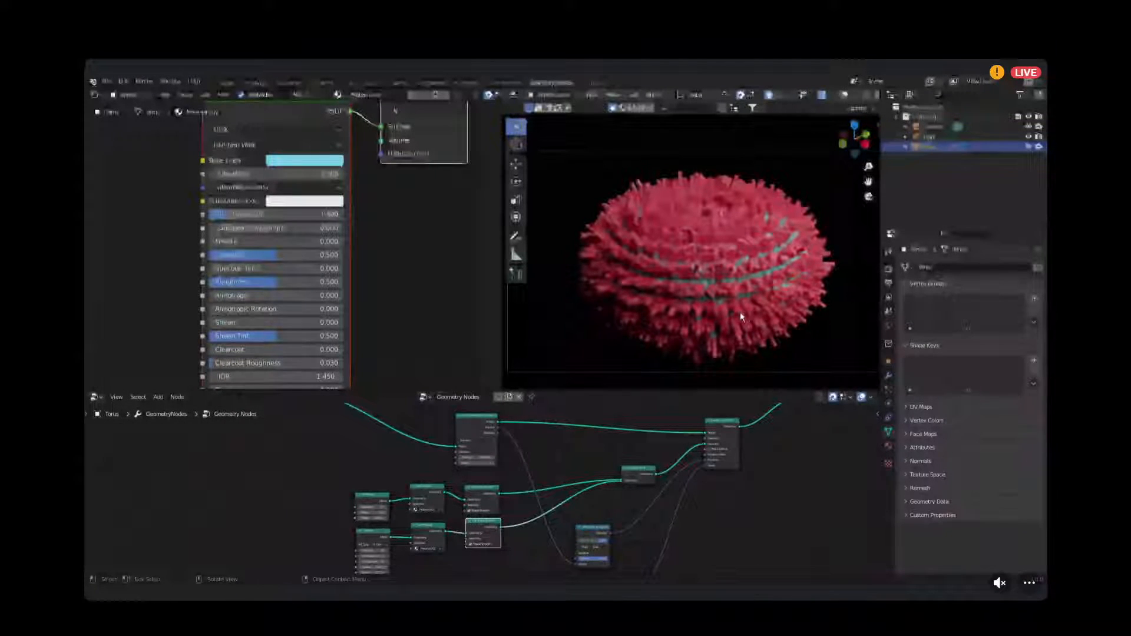
left_click_drag(526, 223, 413, 223)
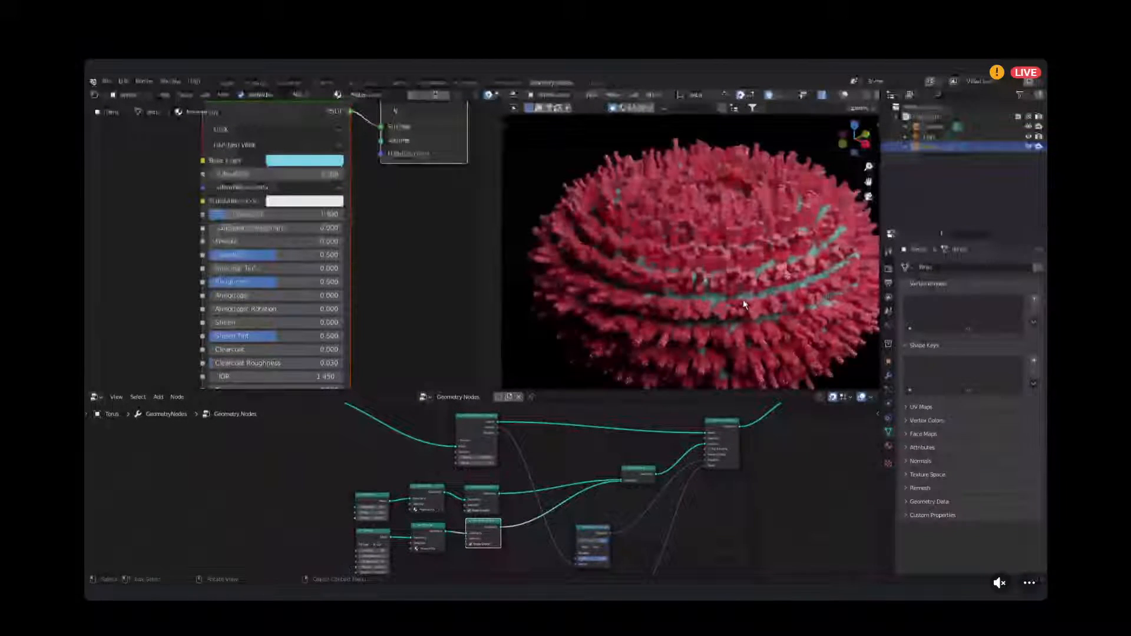
Set the Cylinder node's vertices to 5 to give the spikes a pentagonal cross-section.
scroll(744, 300, "up", 6)
scroll(750, 303, "up", 2)
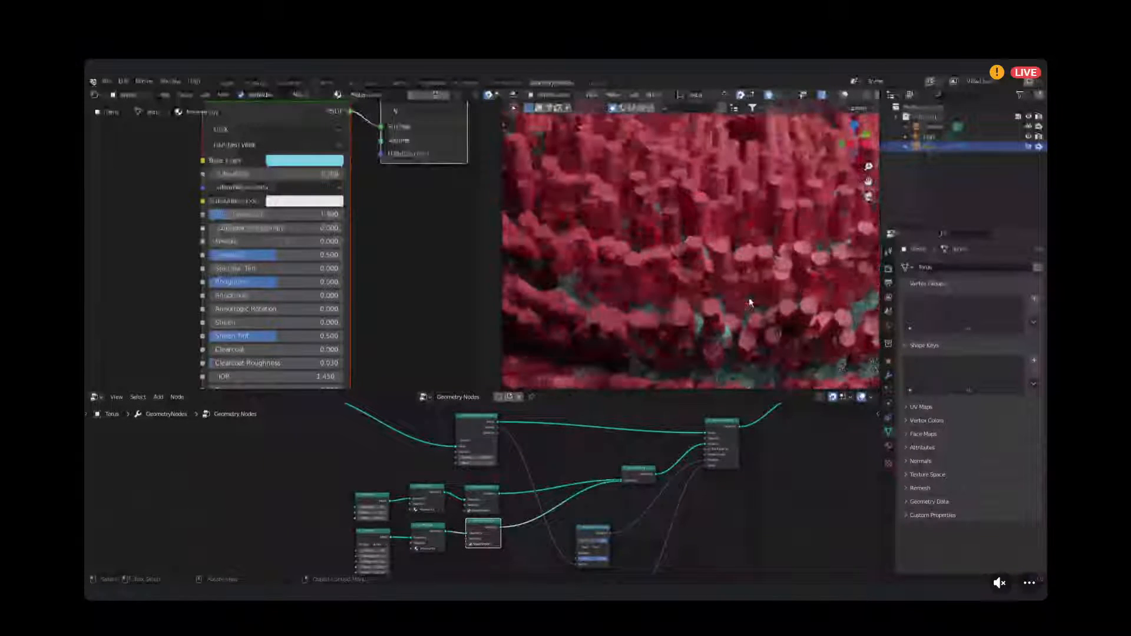
scroll(388, 507, "down", 1)
middle_click_drag(463, 529, 627, 447)
scroll(465, 486, "up", 7)
scroll(590, 440, "up", 4)
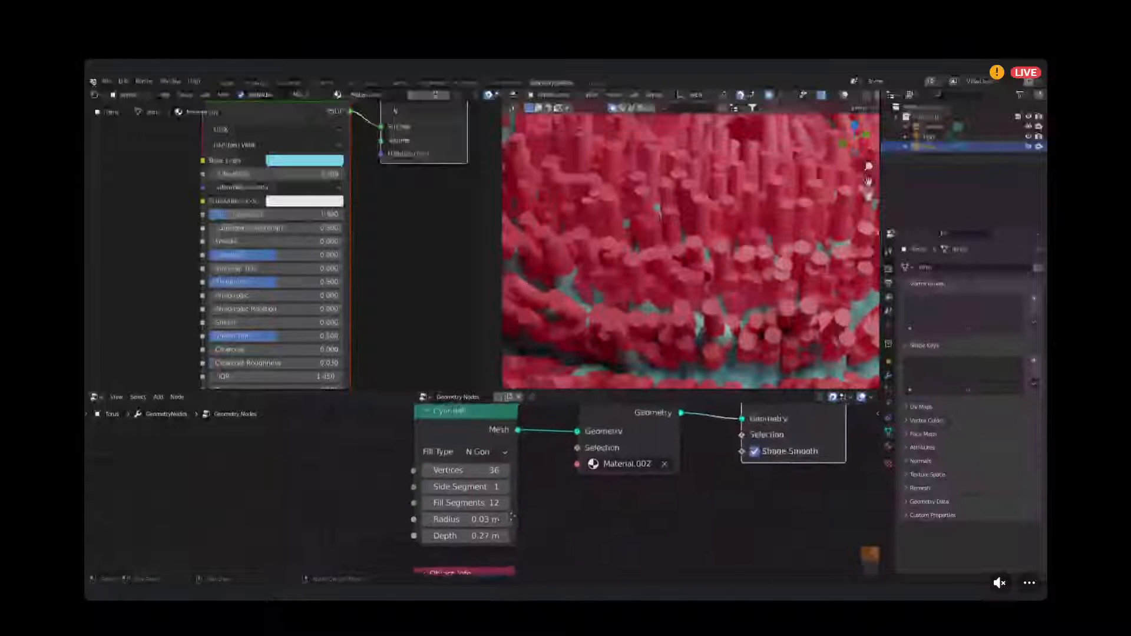
mouse_move(459, 464)
left_mouse_down()
mouse_move(427, 465)
mouse_move(476, 465)
mouse_move(454, 465)
left_mouse_up()
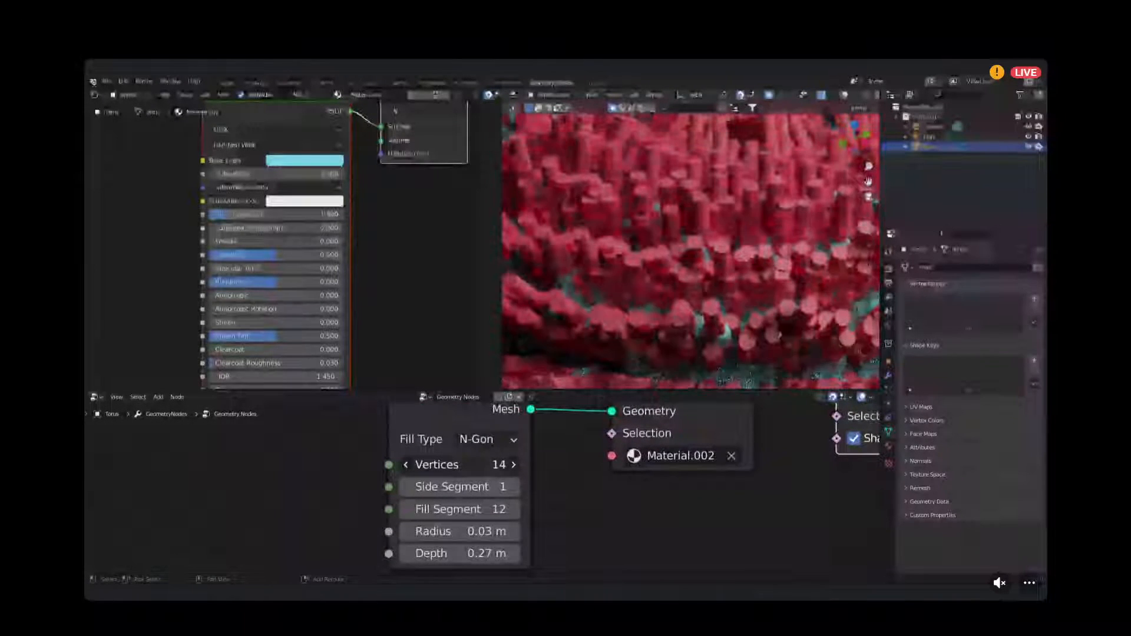
left_click(486, 472)
type("5")
key("Return")
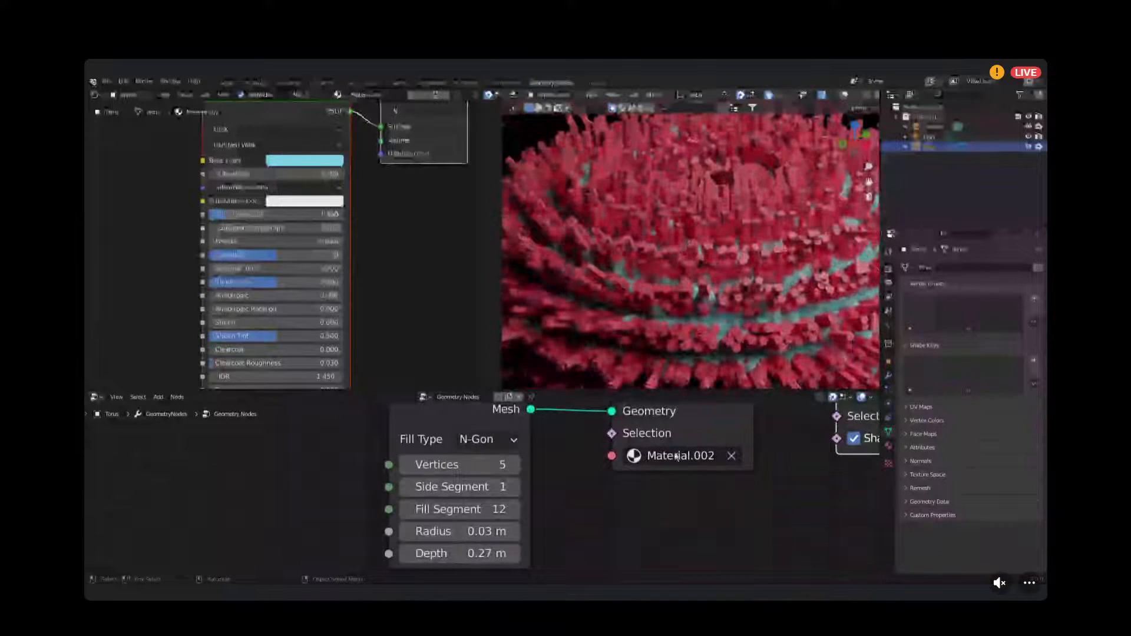
Make the light blue material fully metallic at 1.000 and lower its roughness to about 0.41.
scroll(252, 222, "down", 2)
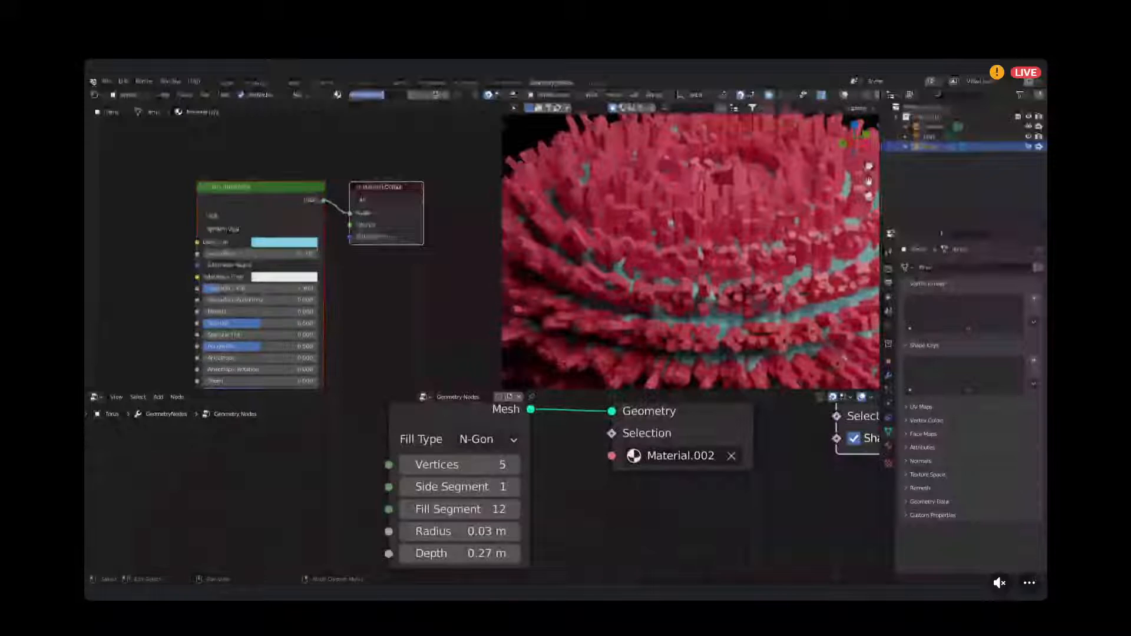
left_click(339, 96)
left_click(340, 95)
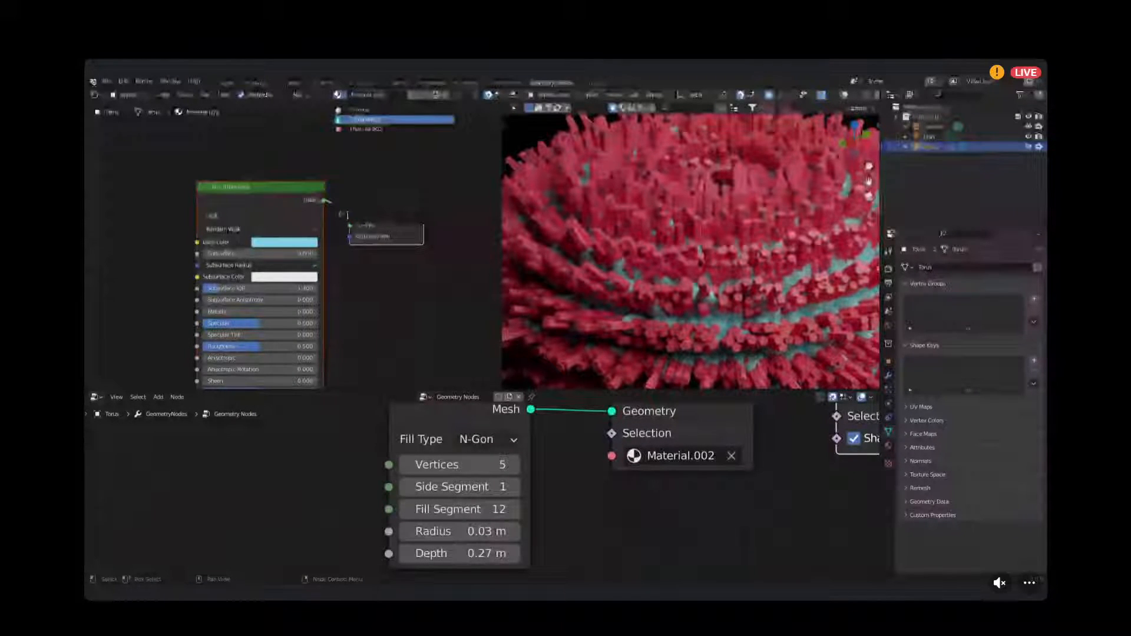
left_click(356, 119)
middle_click_drag(179, 340, 232, 317)
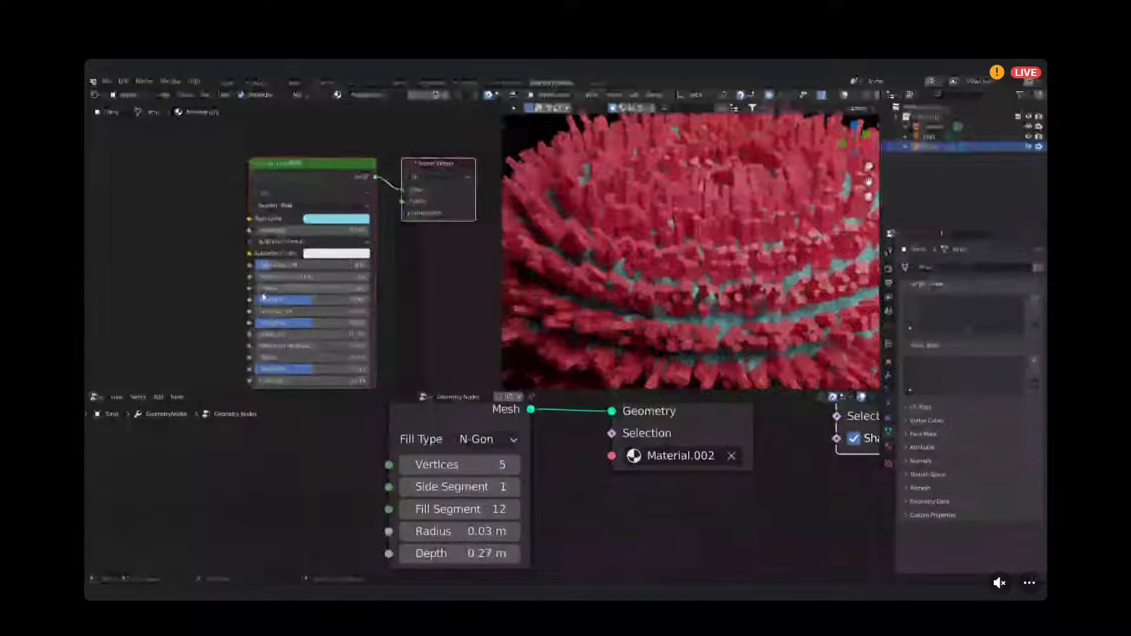
left_click_drag(262, 291, 364, 290)
middle_click_drag(357, 307, 337, 275)
left_click_drag(284, 297, 273, 296)
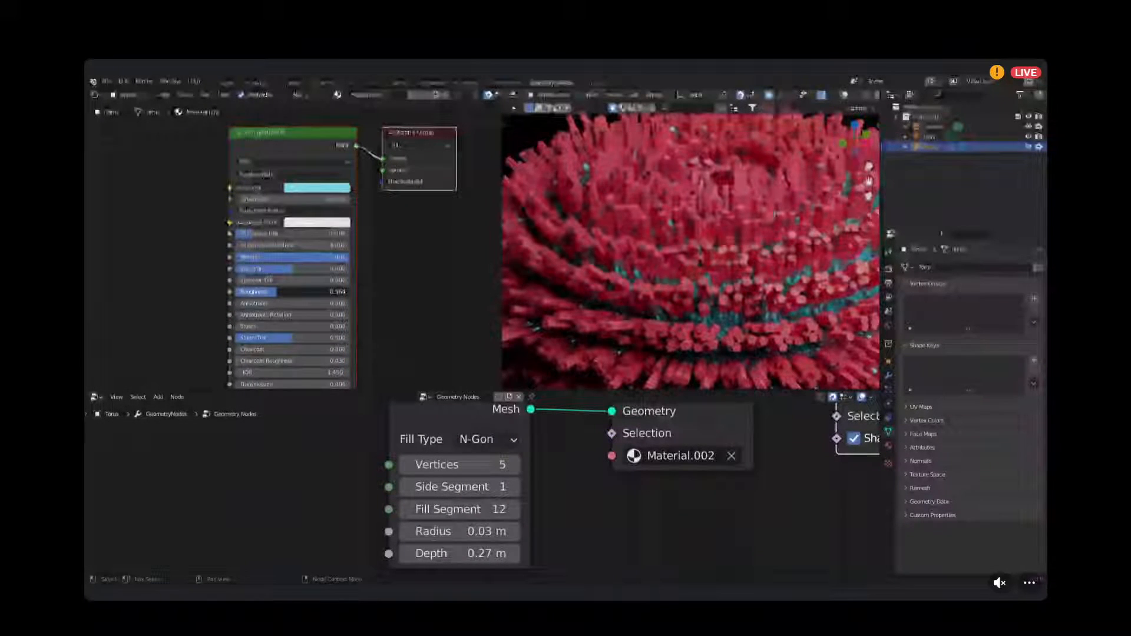
scroll(691, 252, "down", 3)
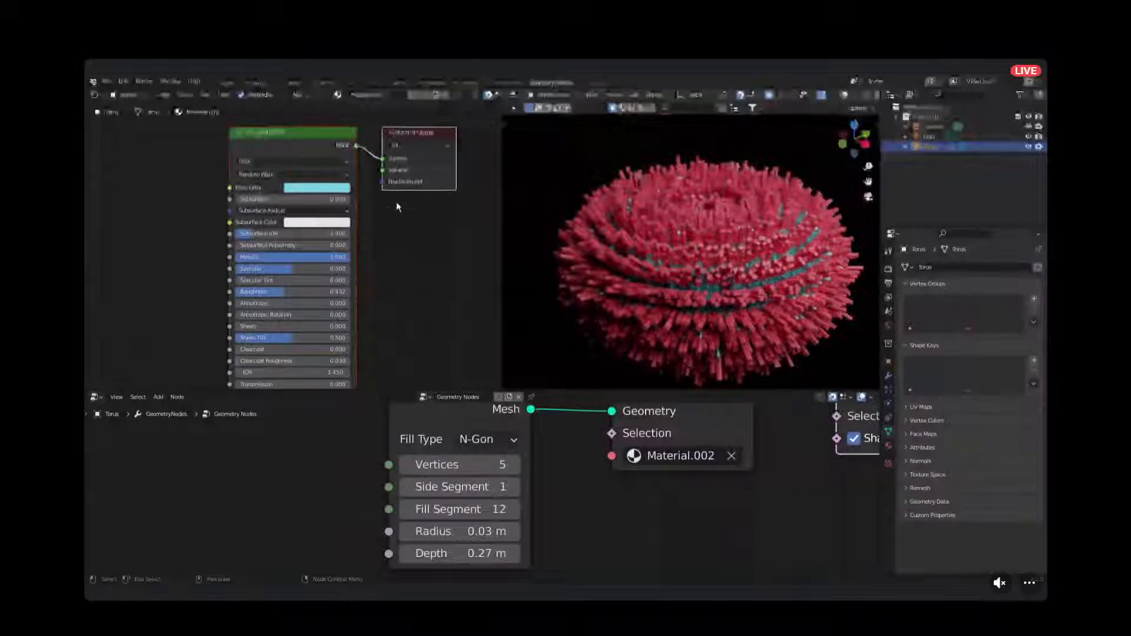
Switch to the pink Material.002 and set its metallic to about 0.79 and its roughness to about 0.26.
left_click(338, 96)
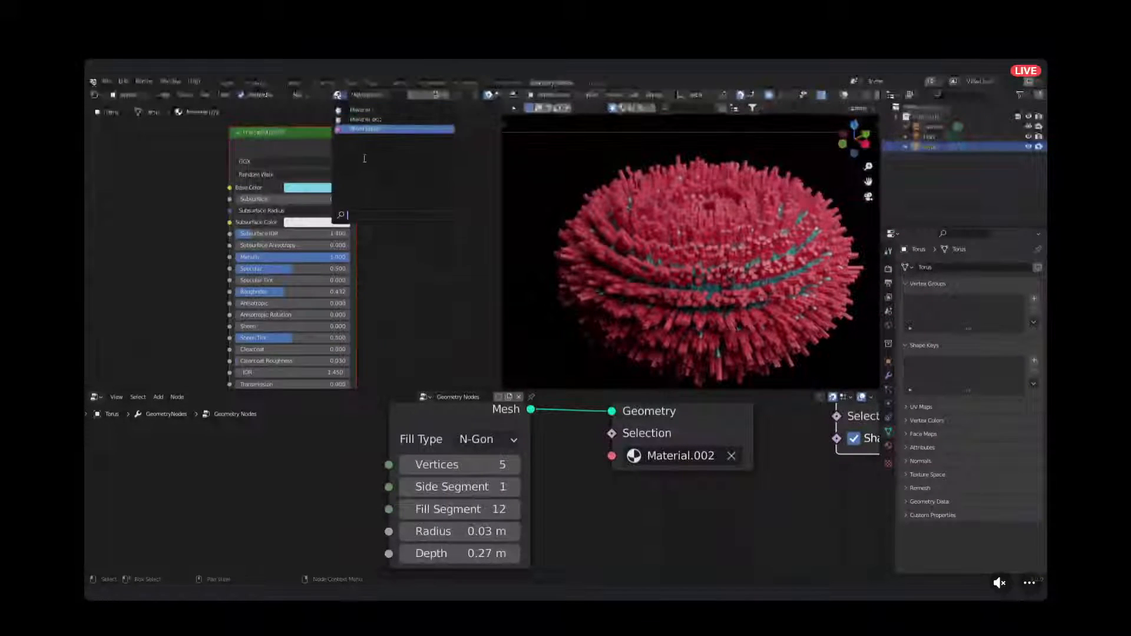
left_click(369, 130)
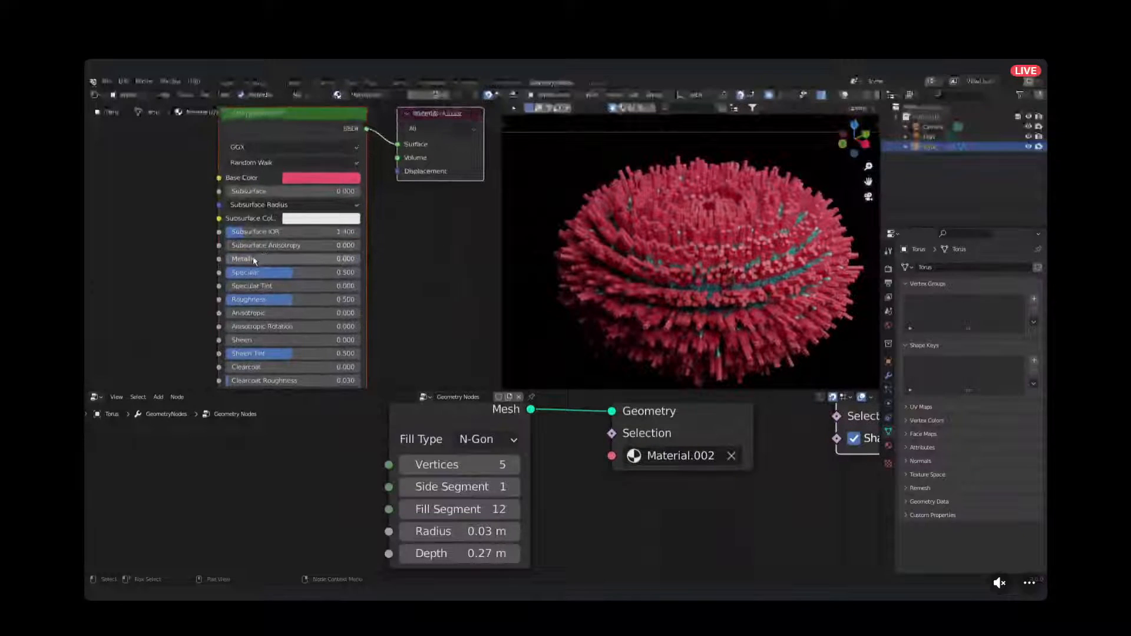
left_click_drag(287, 259, 318, 259)
scroll(747, 265, "up", 6)
scroll(747, 265, "up", 3)
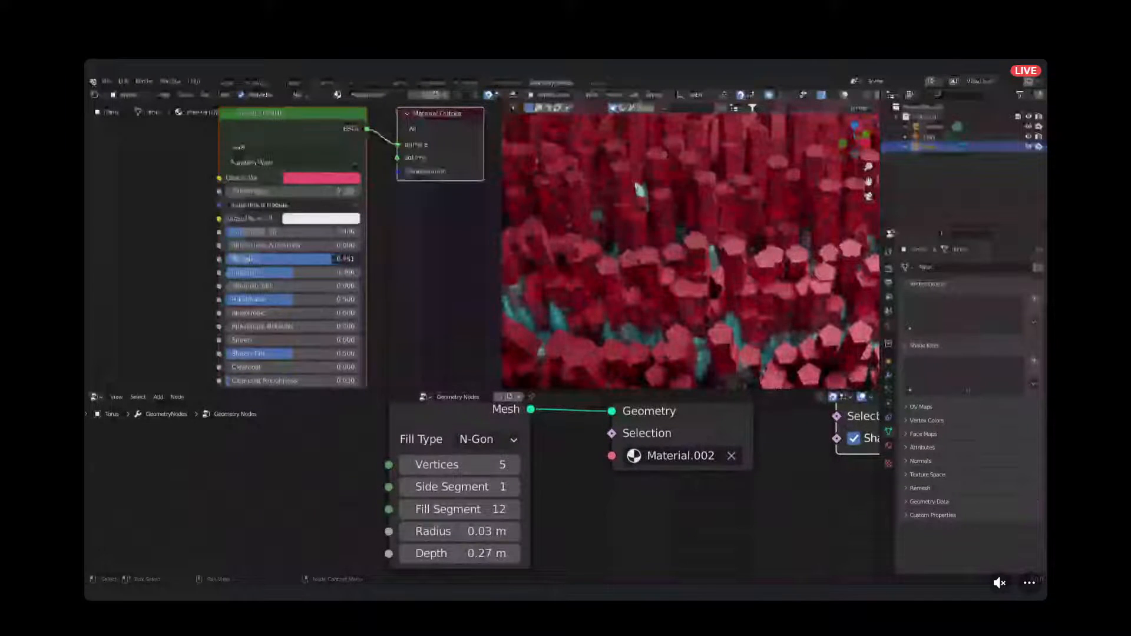
left_click_drag(293, 299, 263, 300)
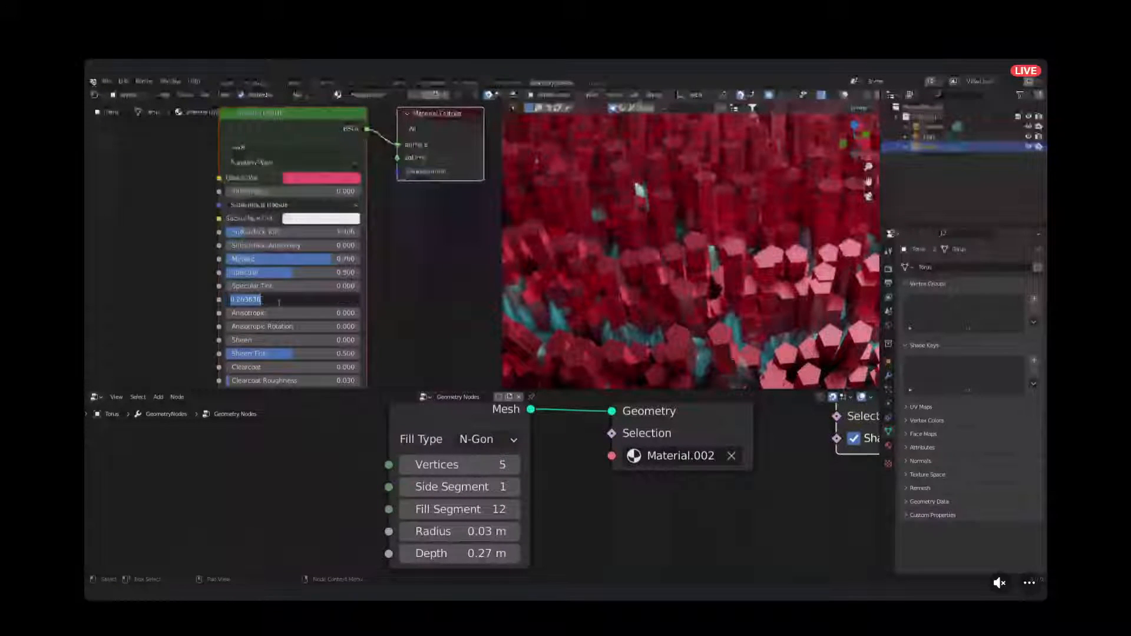
key("Return")
Examine the metallic pink spikes up close and across the whole torus in the camera view.
scroll(659, 228, "down", 5)
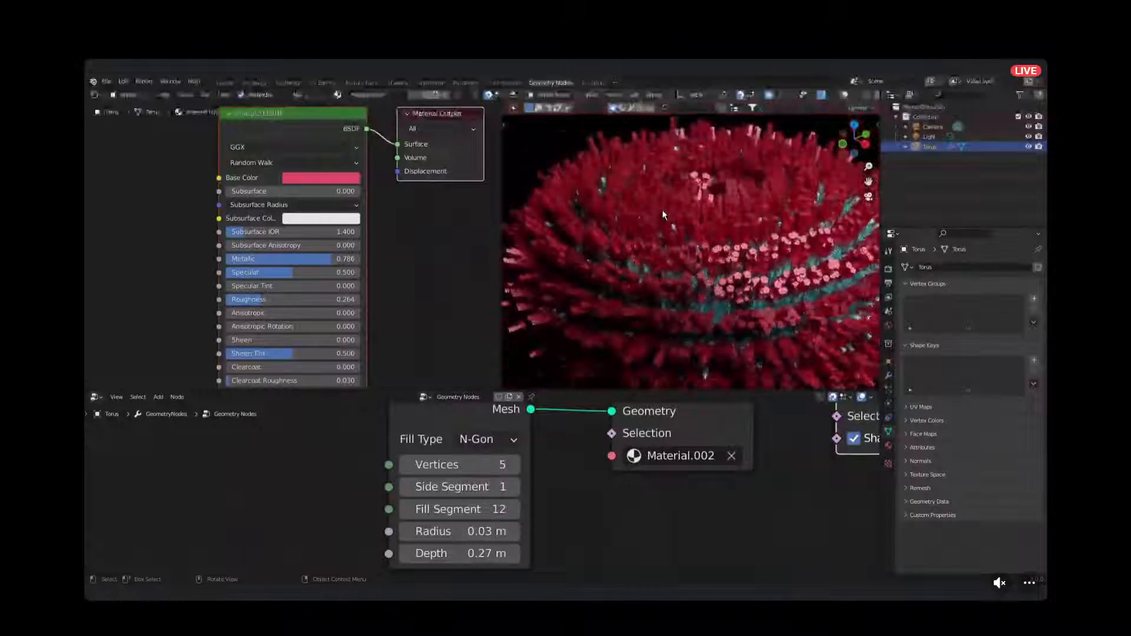
scroll(662, 210, "down", 3)
scroll(654, 215, "down", 2)
scroll(678, 307, "down", 1)
scroll(627, 437, "down", 1)
middle_click_drag(626, 437, 598, 486)
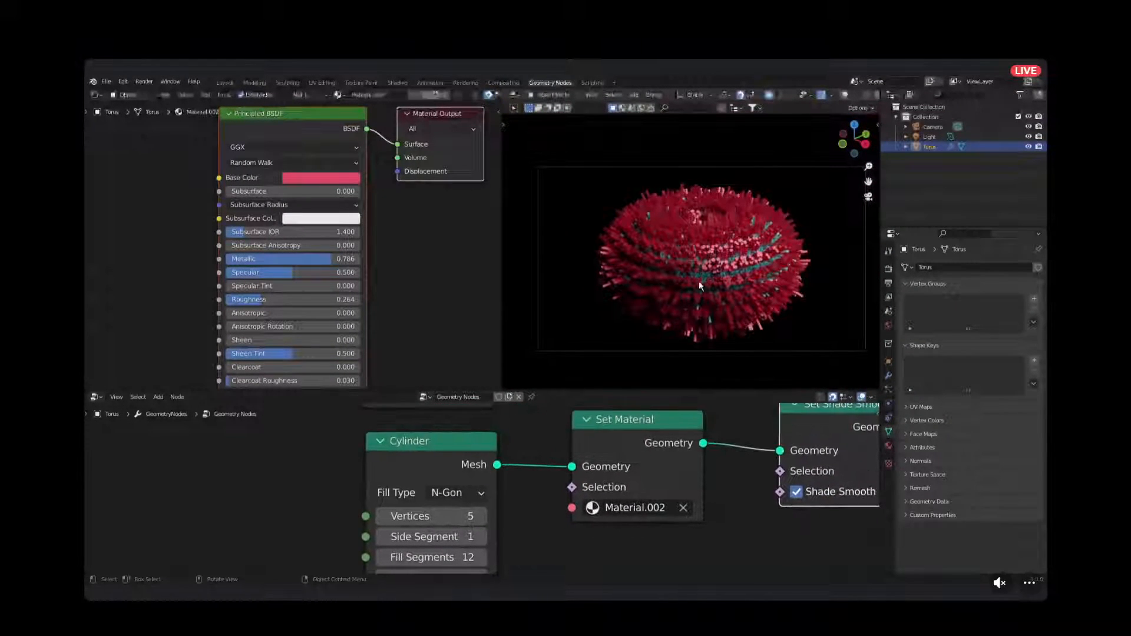
middle_click_drag(738, 279, 771, 293)
scroll(715, 280, "up", 5)
scroll(703, 278, "up", 1)
scroll(702, 280, "up", 4)
key("KP_0")
Compare the Medium Low Contrast and Medium High Contrast looks in the scene's color management and keep Medium High Contrast.
left_click(890, 269)
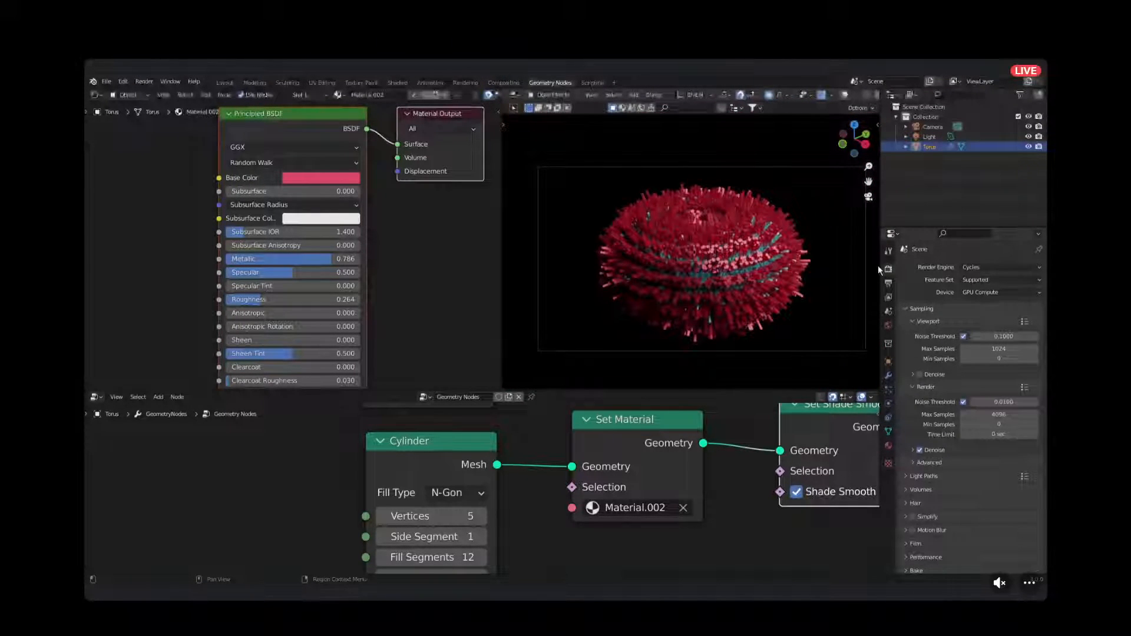
scroll(934, 449, "down", 3)
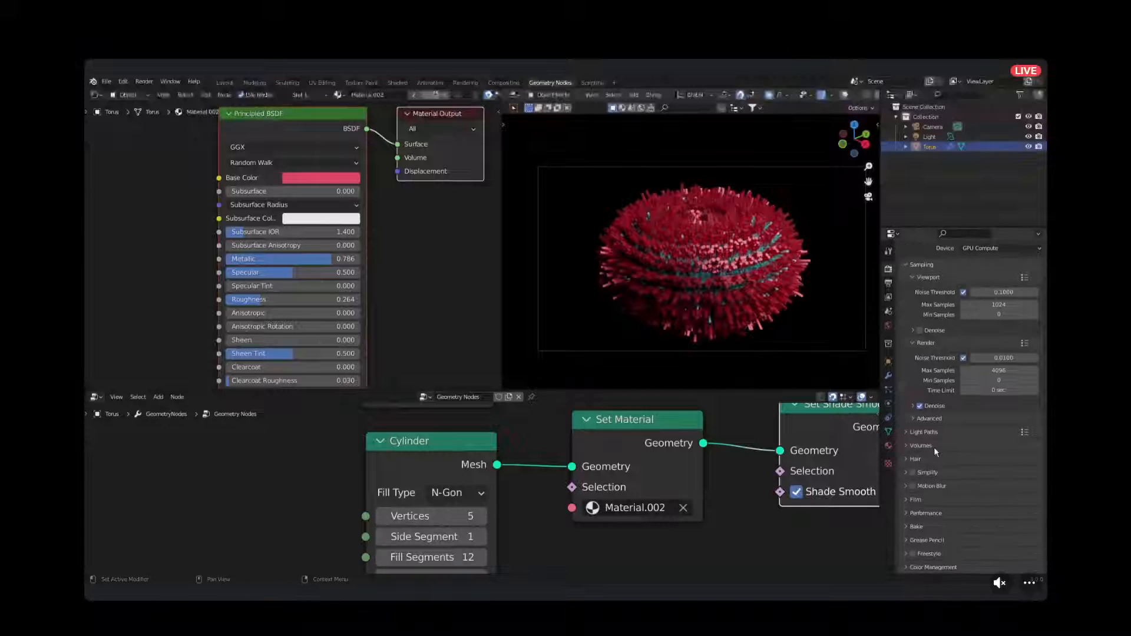
scroll(958, 558, "down", 6)
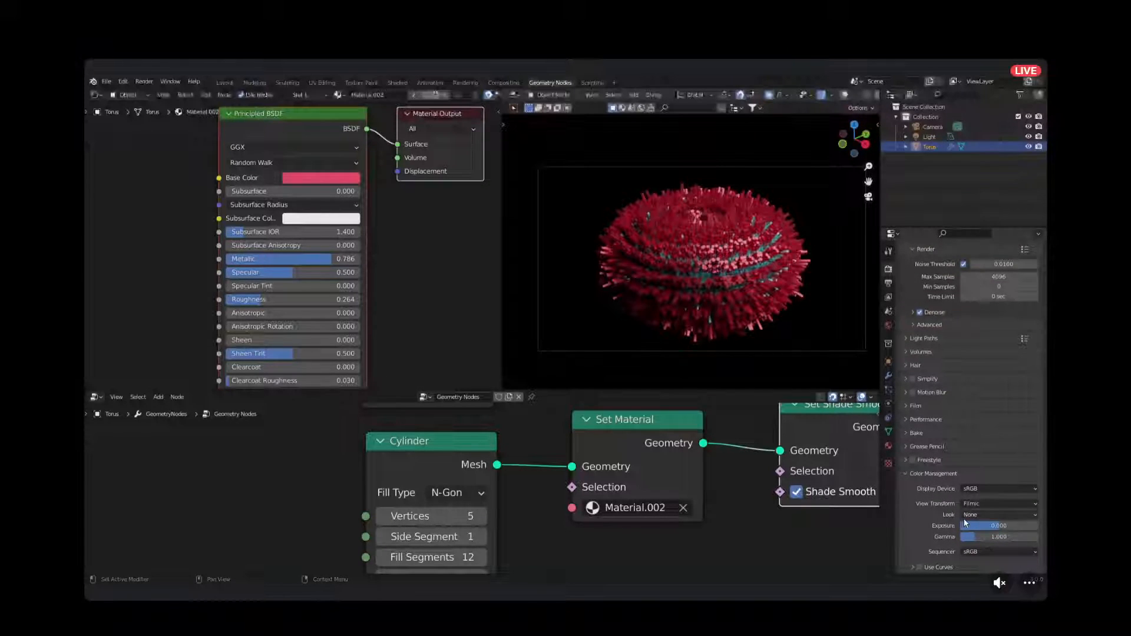
left_click(978, 515)
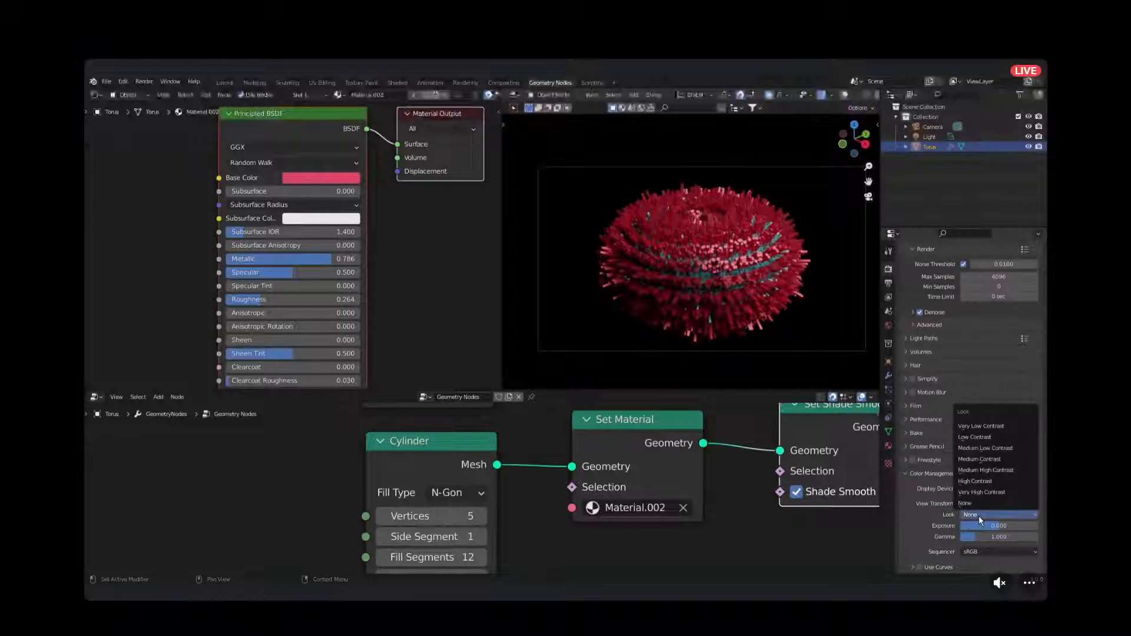
left_click(1003, 469)
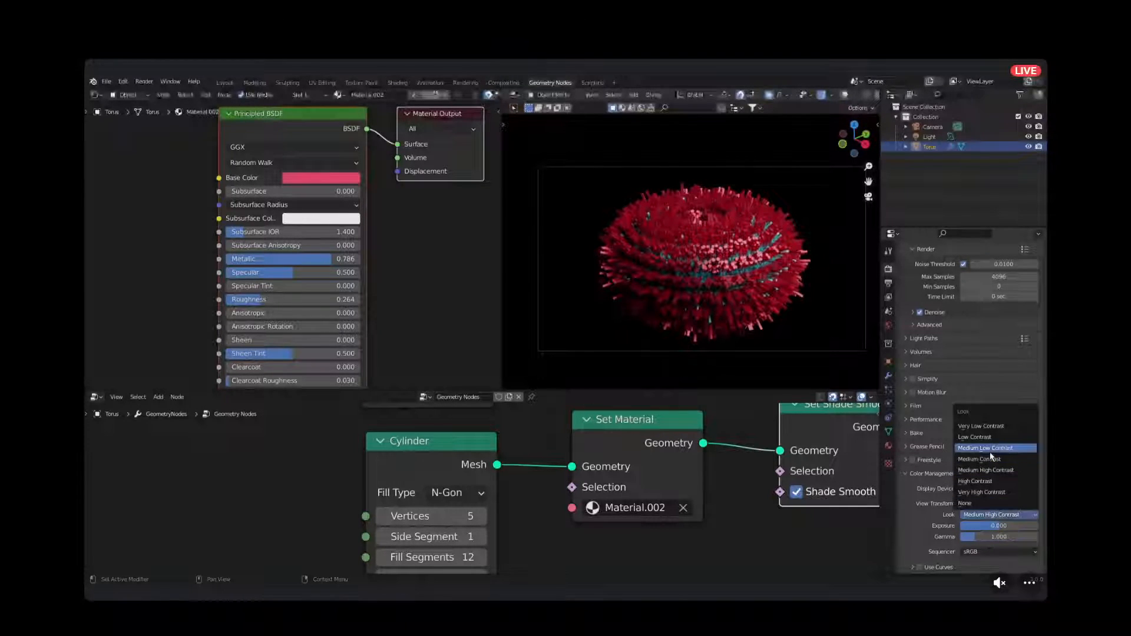
left_click(990, 451)
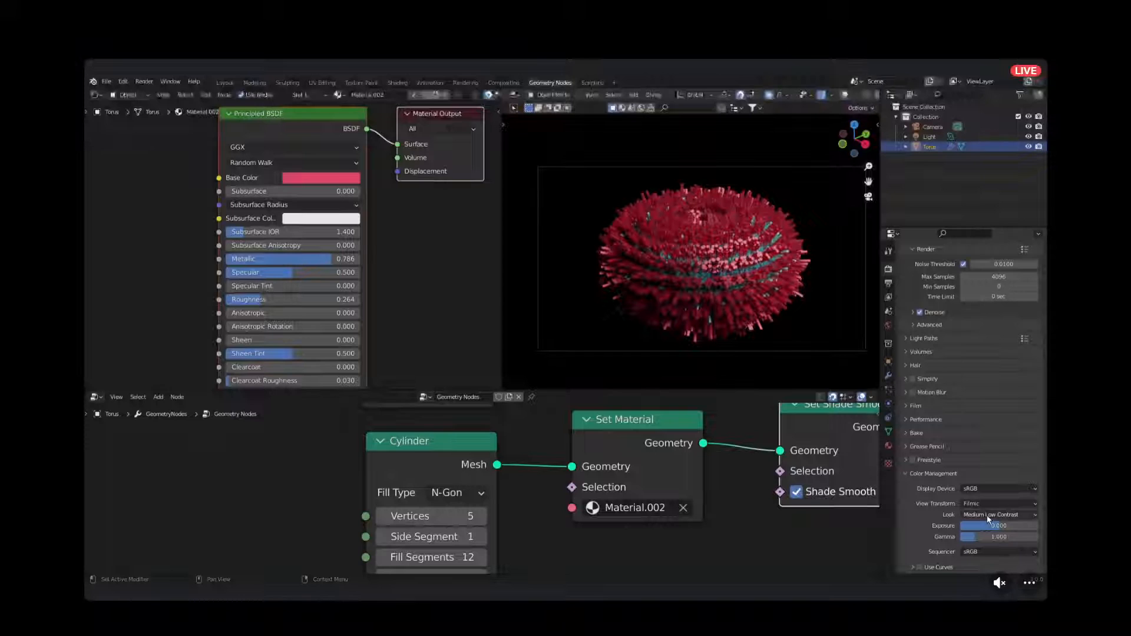
left_click(987, 515)
left_click(998, 469)
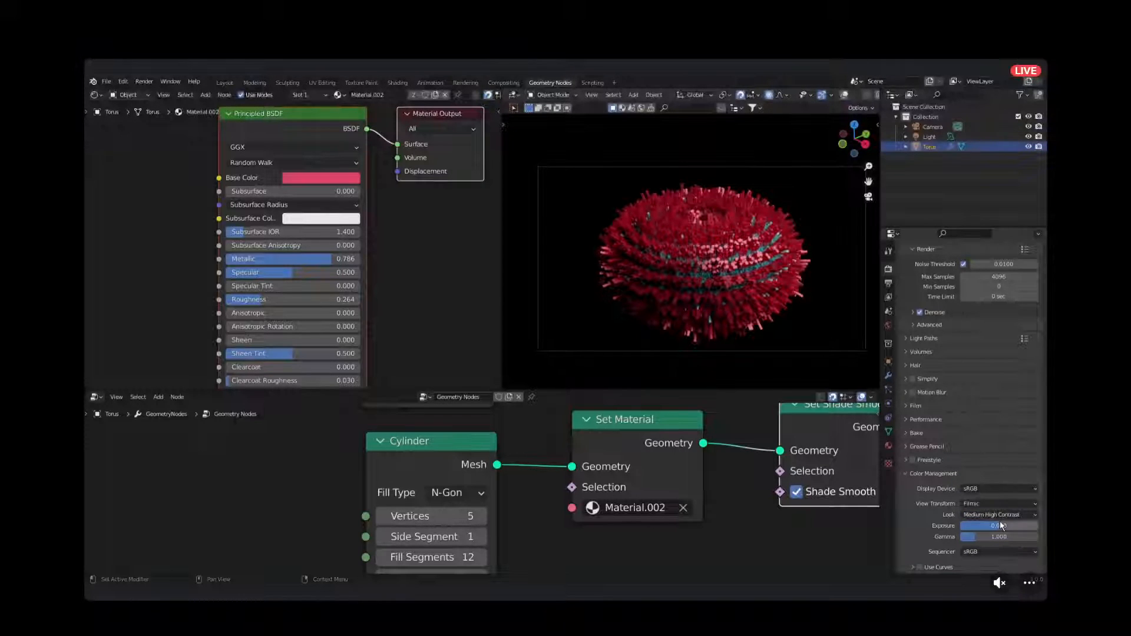
Inspect the higher-contrast rendered torus close up, as a whole and from another angle.
scroll(717, 260, "up", 8)
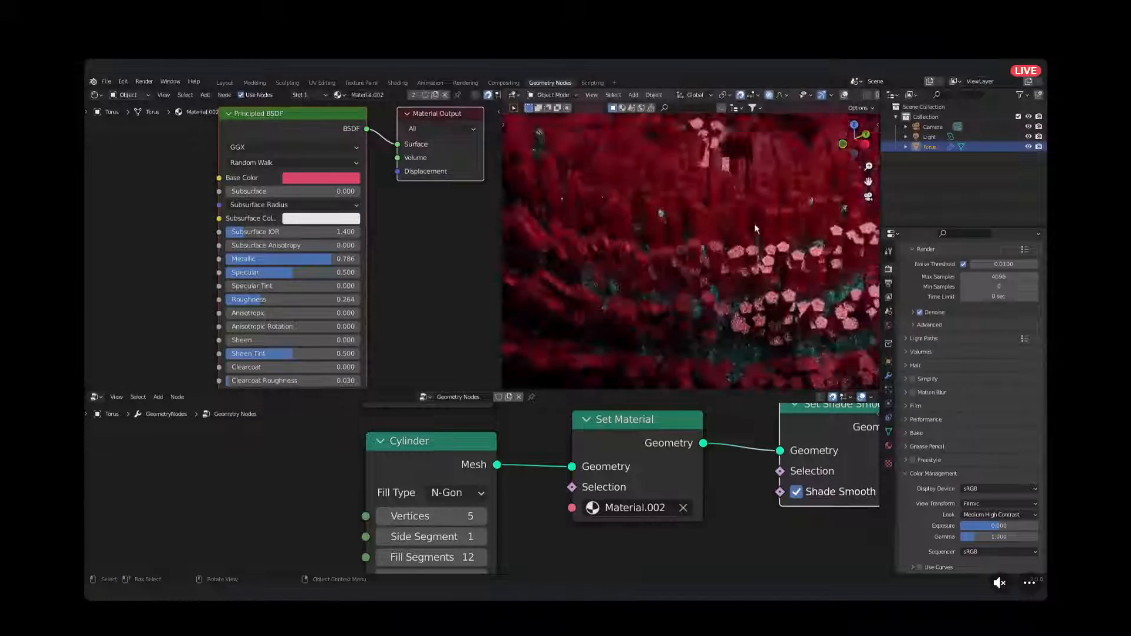
scroll(732, 244, "down", 10)
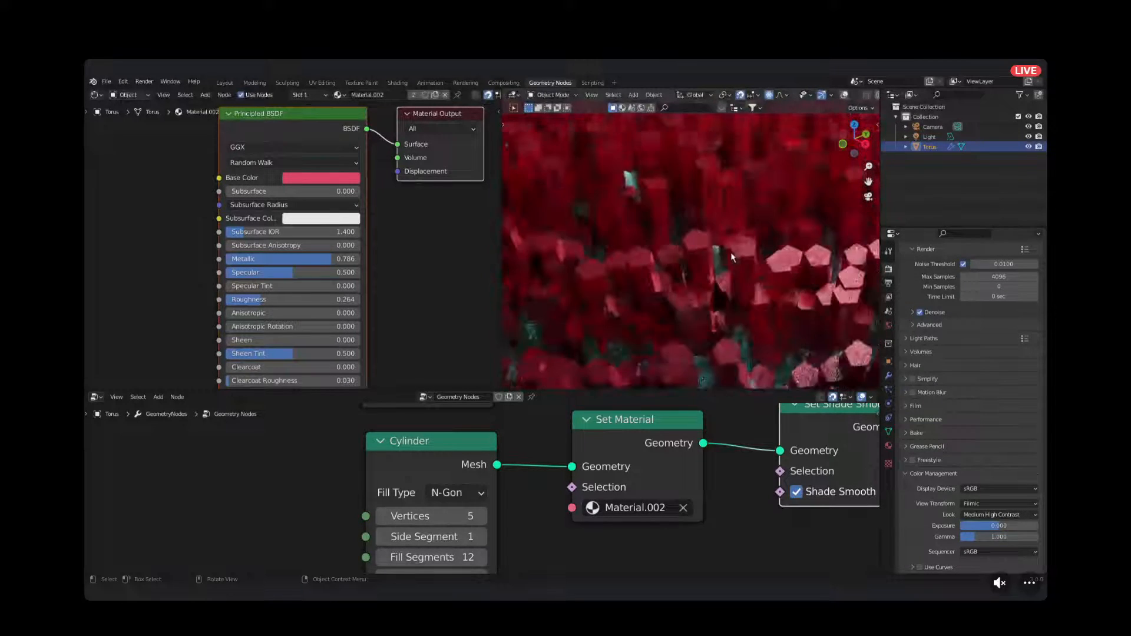
scroll(732, 250, "up", 4)
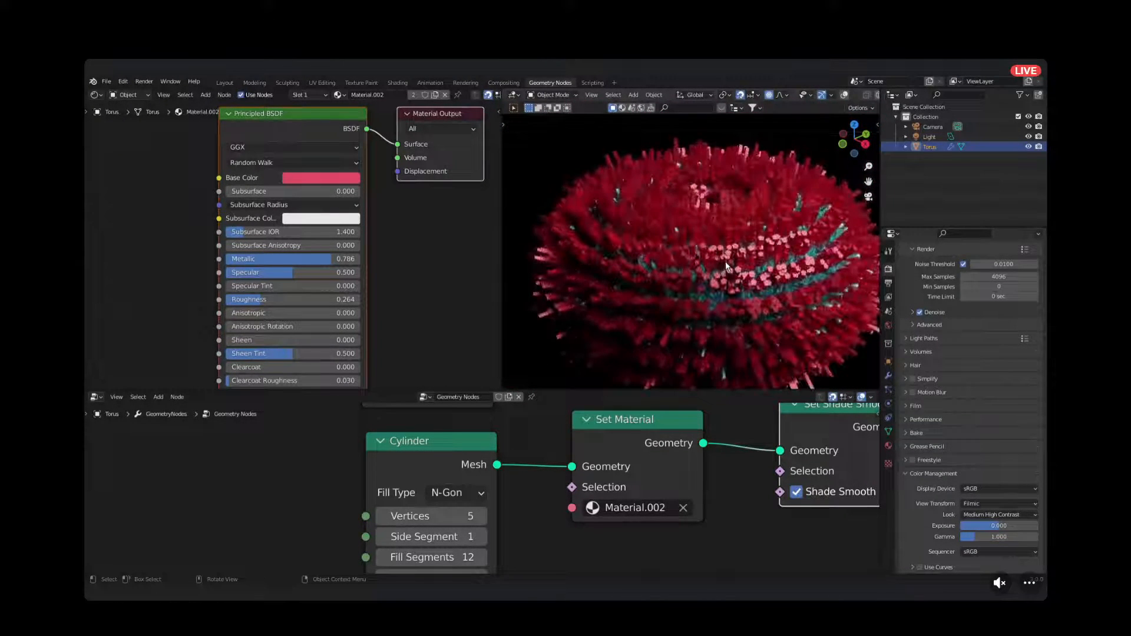
scroll(726, 264, "down", 2)
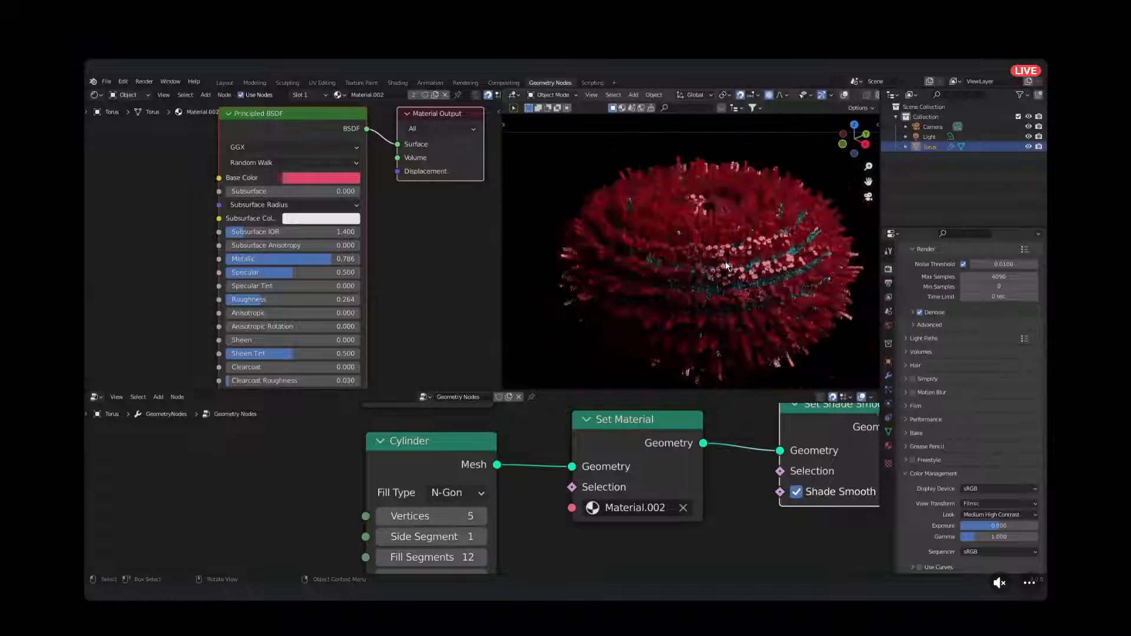
scroll(726, 267, "down", 2)
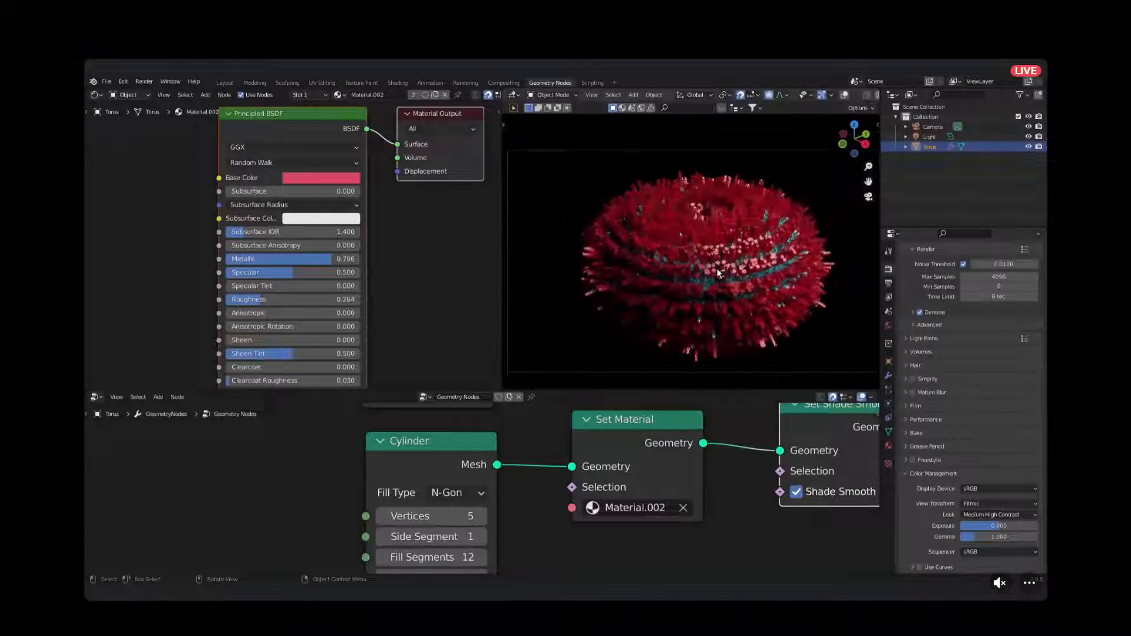
scroll(464, 436, "down", 2)
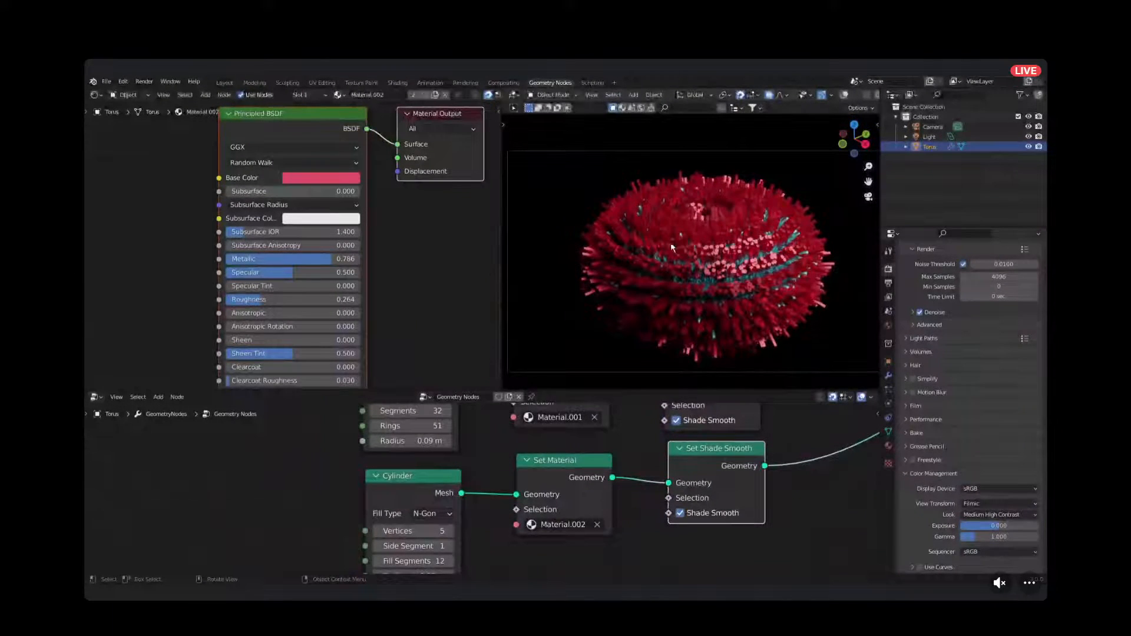
middle_click_drag(770, 217, 734, 249)
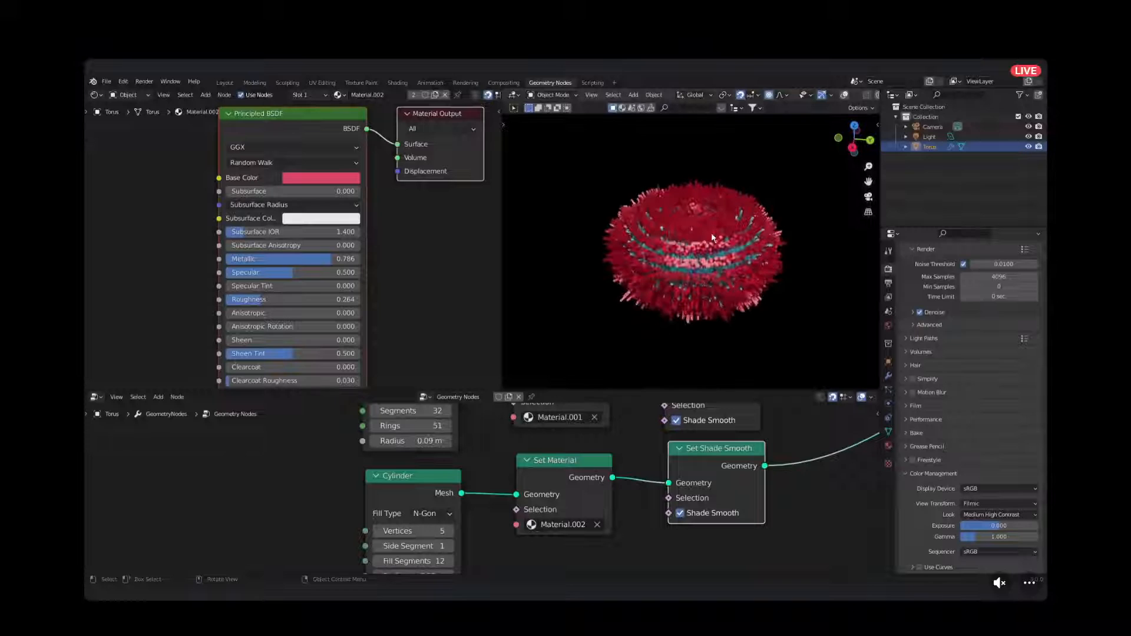
Switch to the Layout workspace, enlarge the timeline area below the viewport and turn it into a Geometry Node Editor.
left_click(229, 82)
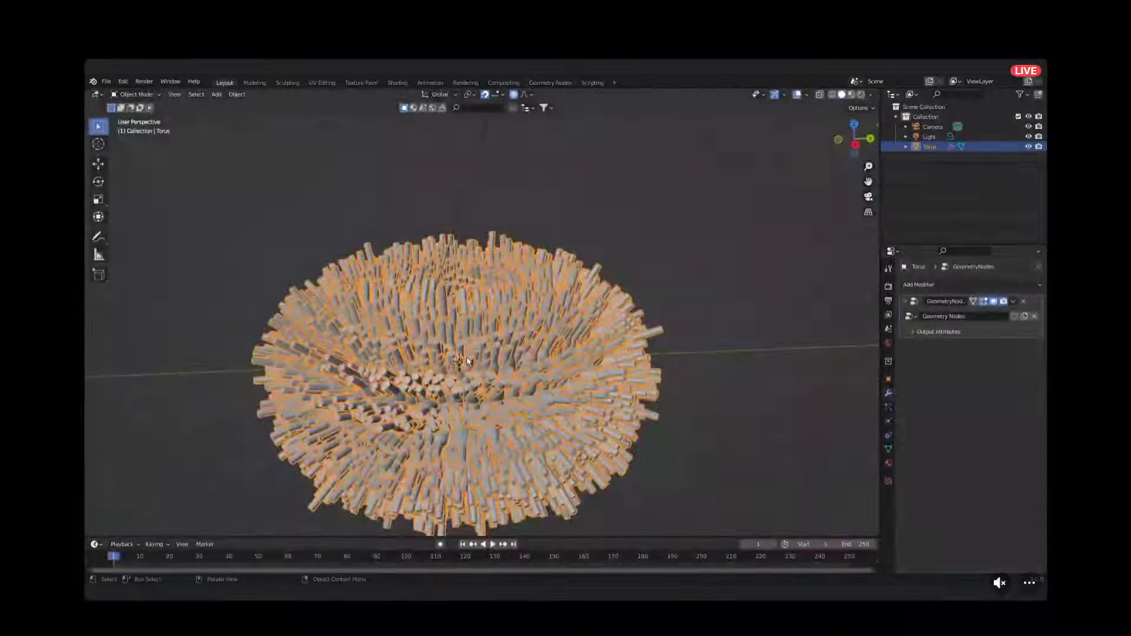
middle_click_drag(468, 360, 566, 323, "shift")
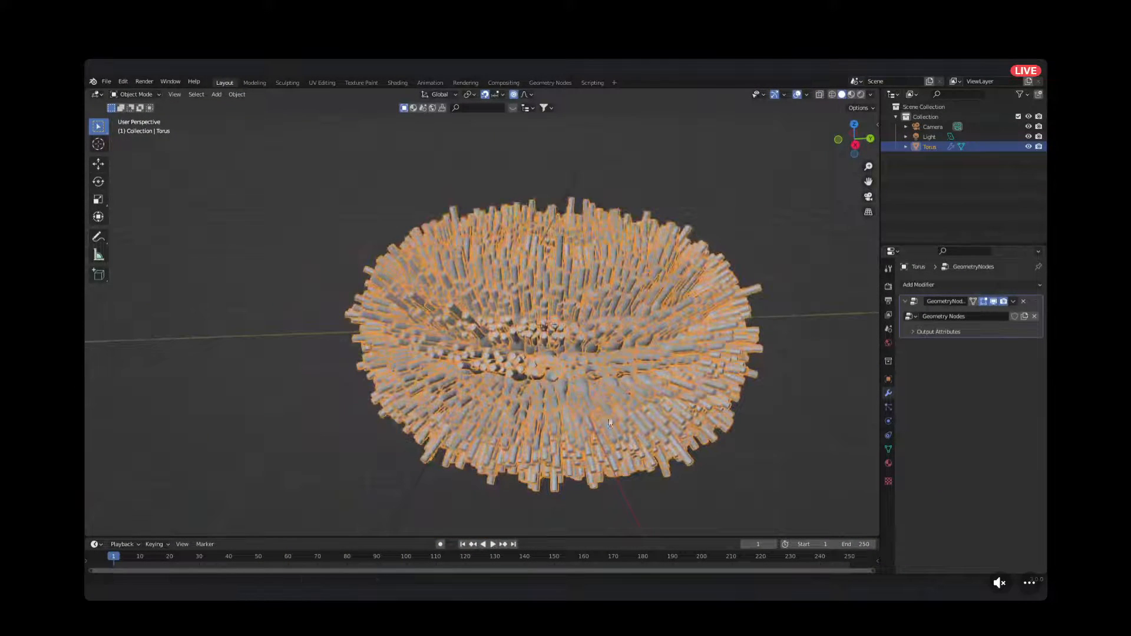
left_click_drag(535, 536, 525, 330)
left_click(96, 337)
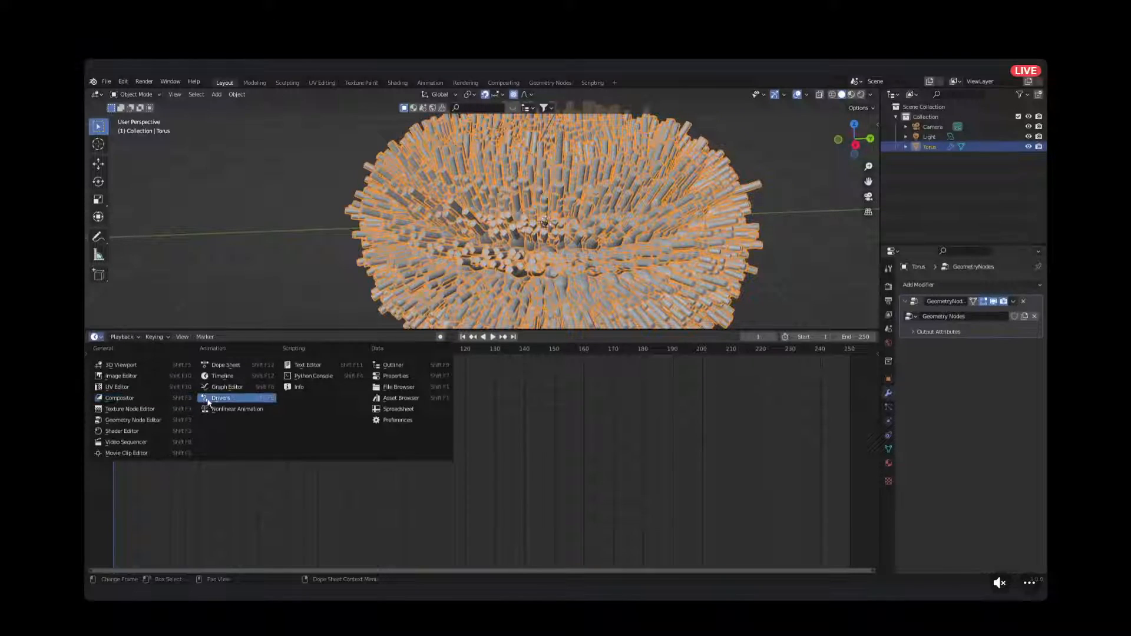
left_click(139, 420)
scroll(489, 394, "down", 4)
middle_click_drag(336, 451, 436, 401)
scroll(443, 417, "up", 1)
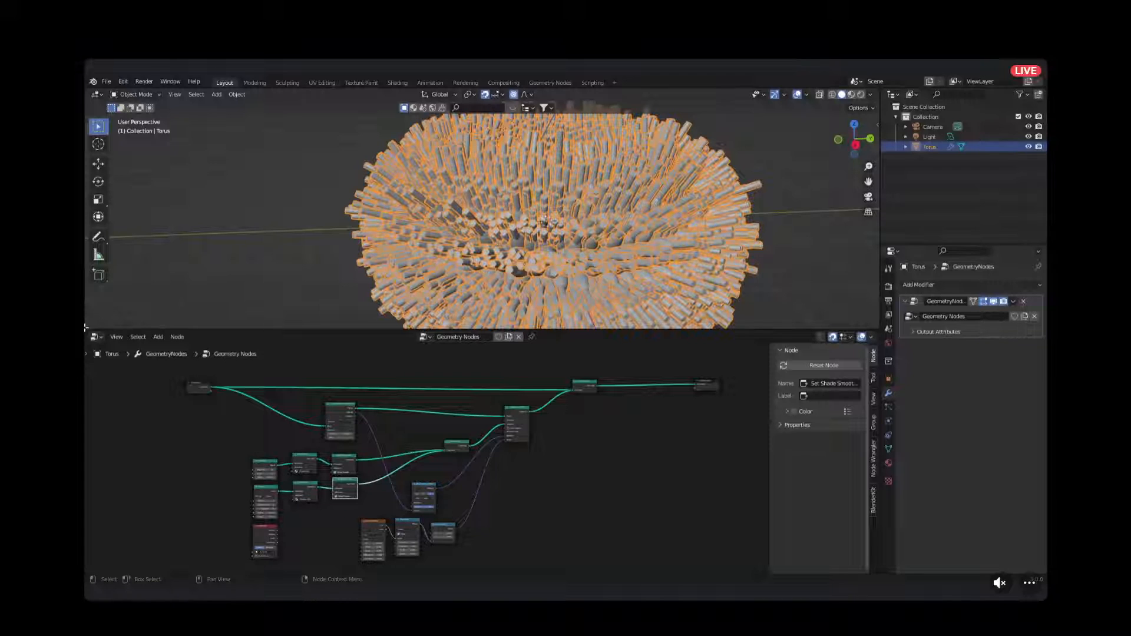
Split a narrow area off the bottom of the 3D viewport and make it a Timeline above the node tree.
mouse_move(86, 313)
left_mouse_down()
mouse_move(86, 299)
mouse_move(86, 341)
mouse_move(88, 285)
left_mouse_up()
key("Escape")
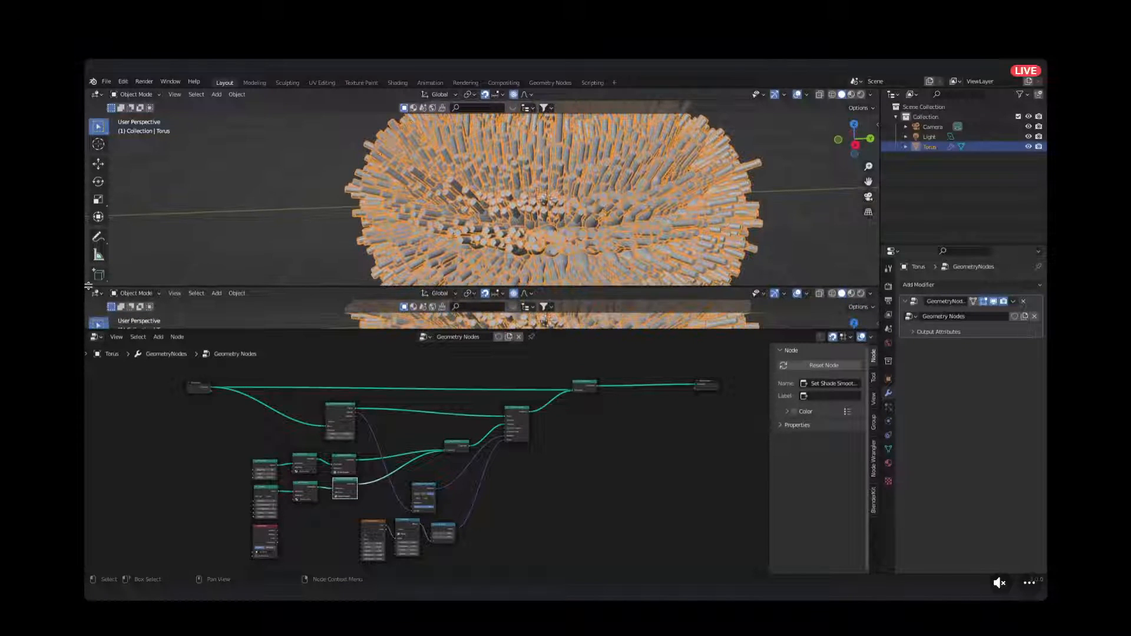
left_click(97, 293)
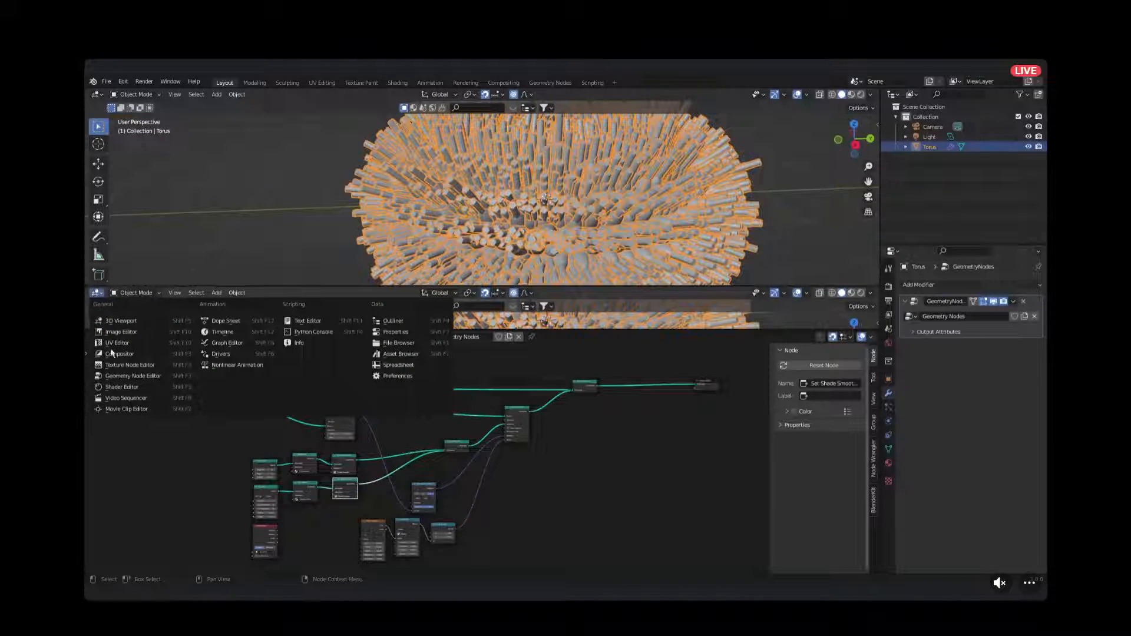
left_click(221, 332)
left_click_drag(370, 285, 372, 298)
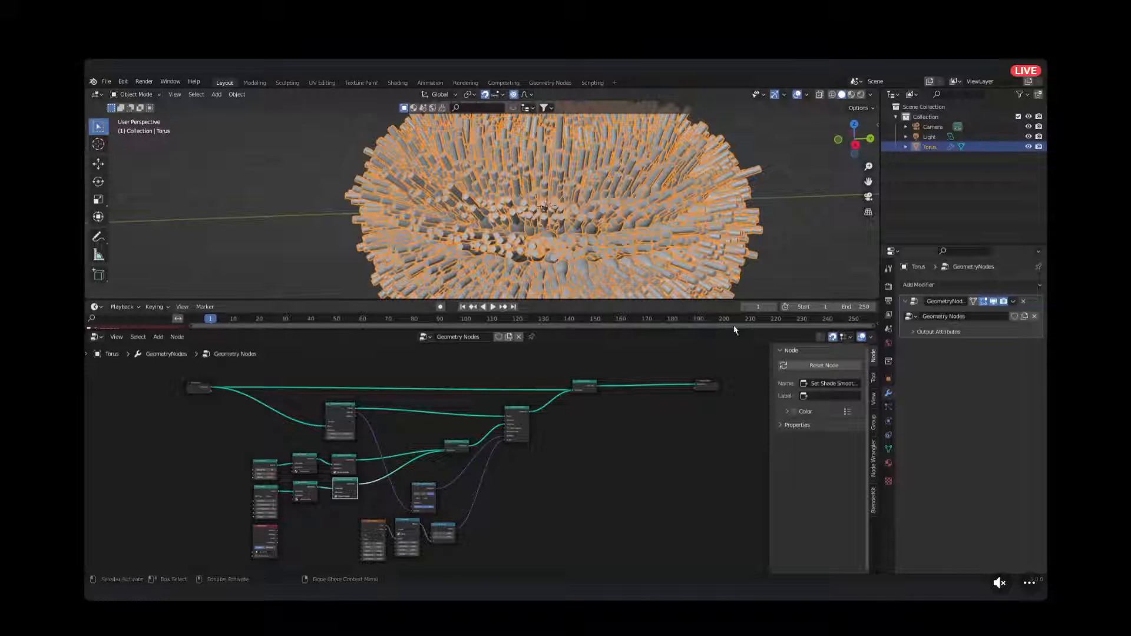
left_click_drag(412, 300, 417, 285)
scroll(459, 474, "down", 3)
middle_click_drag(477, 461, 508, 463)
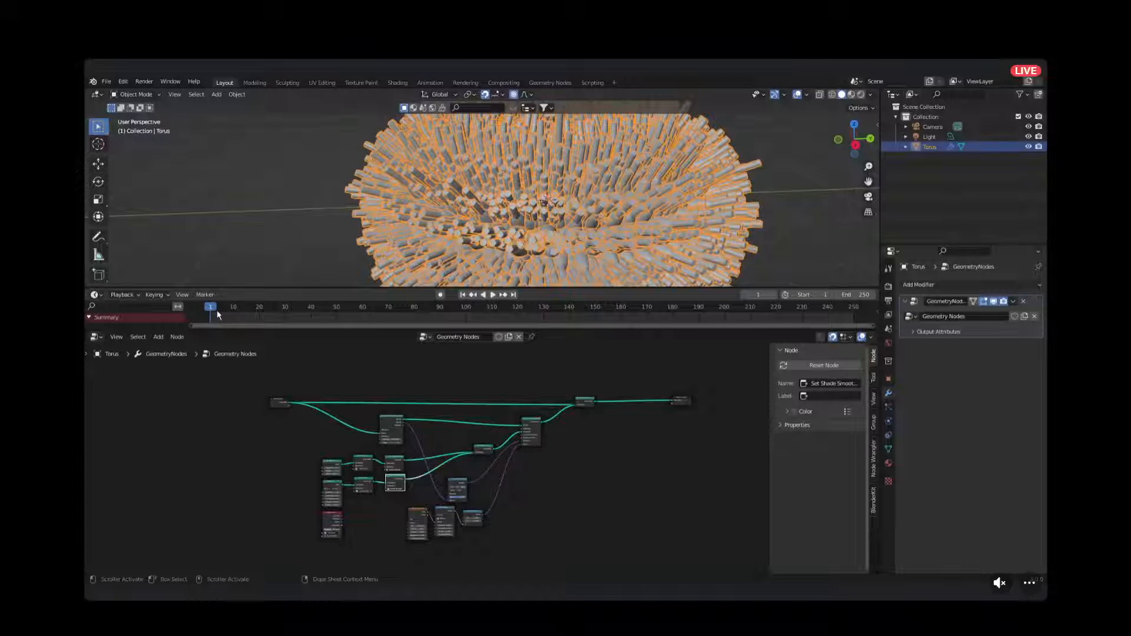
Set the timeline's current frame to 0.
key("Left")
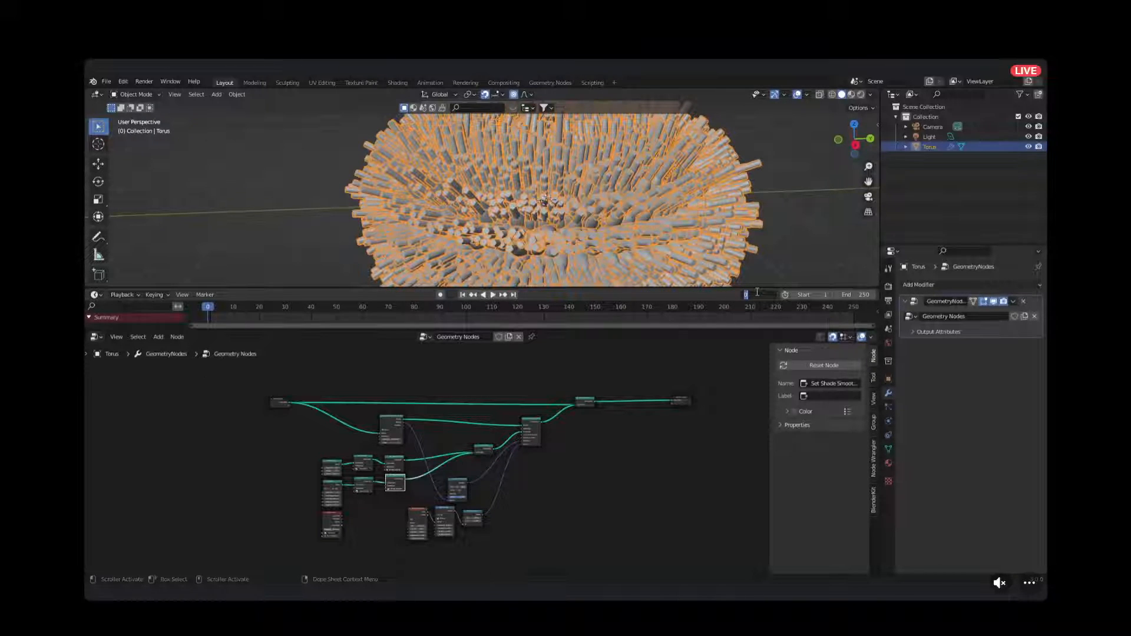
key("Return")
left_click(757, 294)
key("Return")
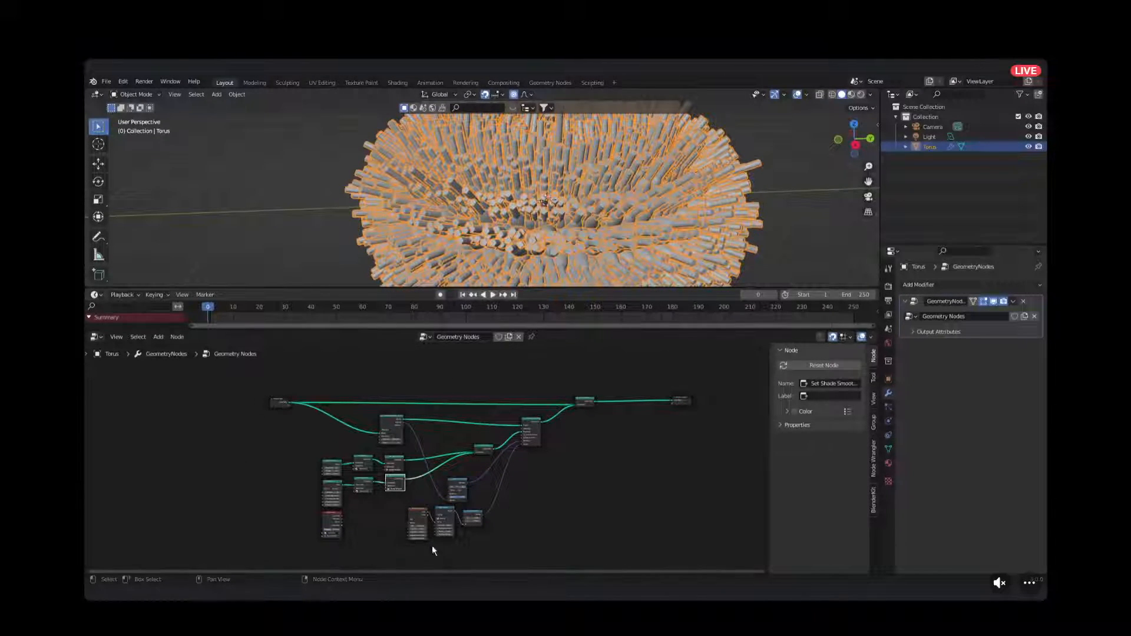
Set the animation's end frame to 100.
scroll(410, 533, "up", 1)
scroll(411, 532, "up", 1)
middle_click_drag(411, 521, 419, 439)
scroll(416, 420, "up", 6)
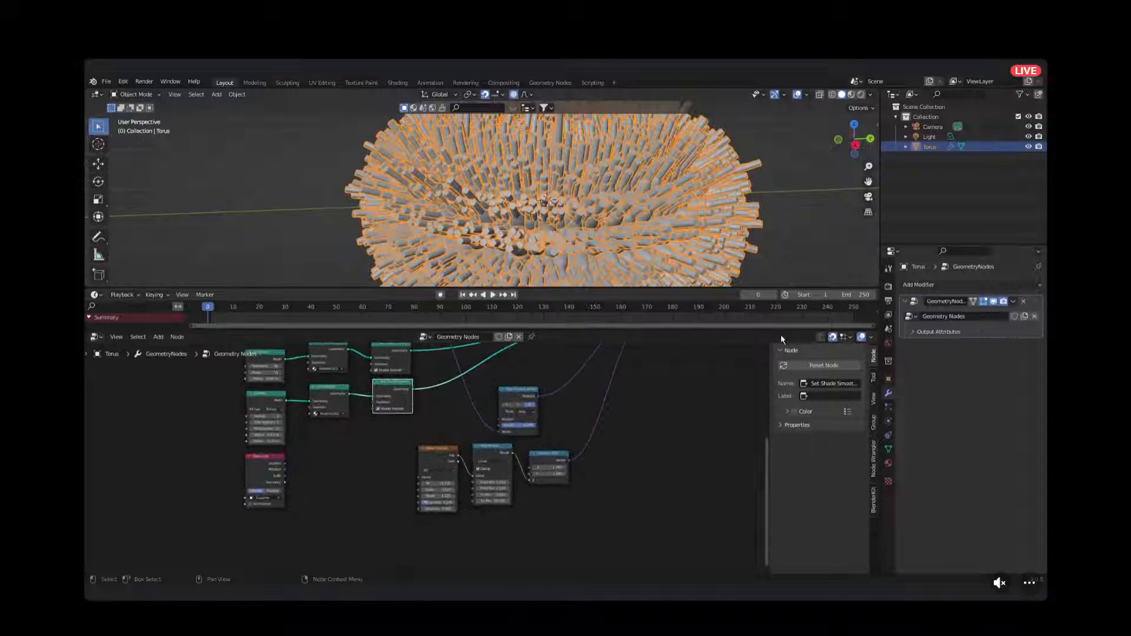
left_click(872, 297)
left_click(856, 295)
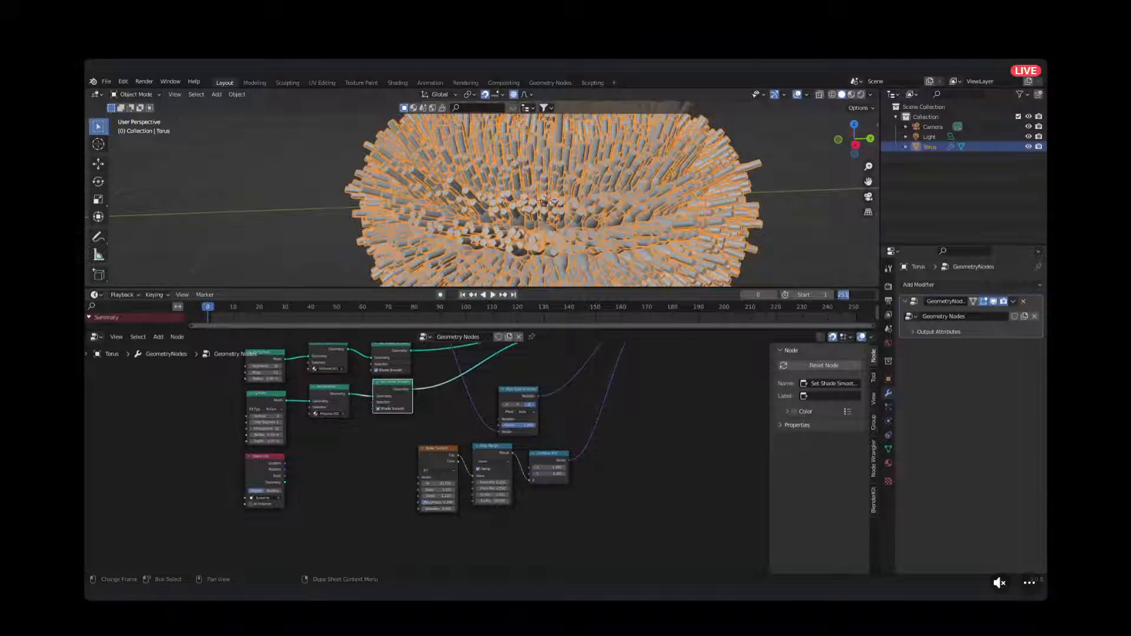
type("5")
key("Return")
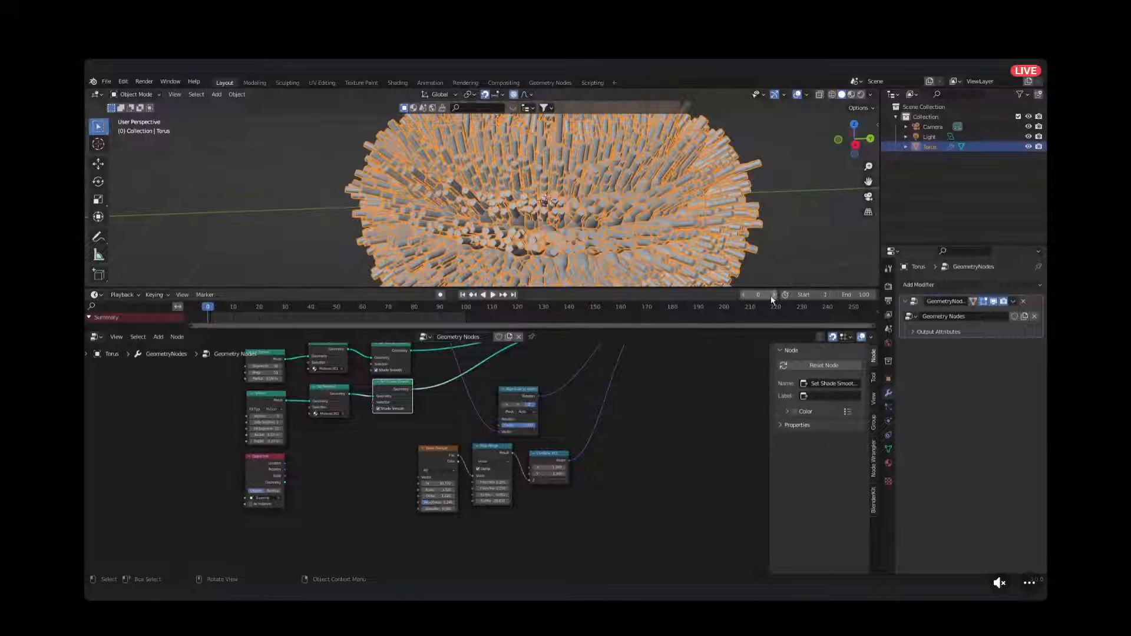
Set the Noise Texture node's W value to 0 and insert a keyframe for it at frame 0.
scroll(426, 459, "up", 3)
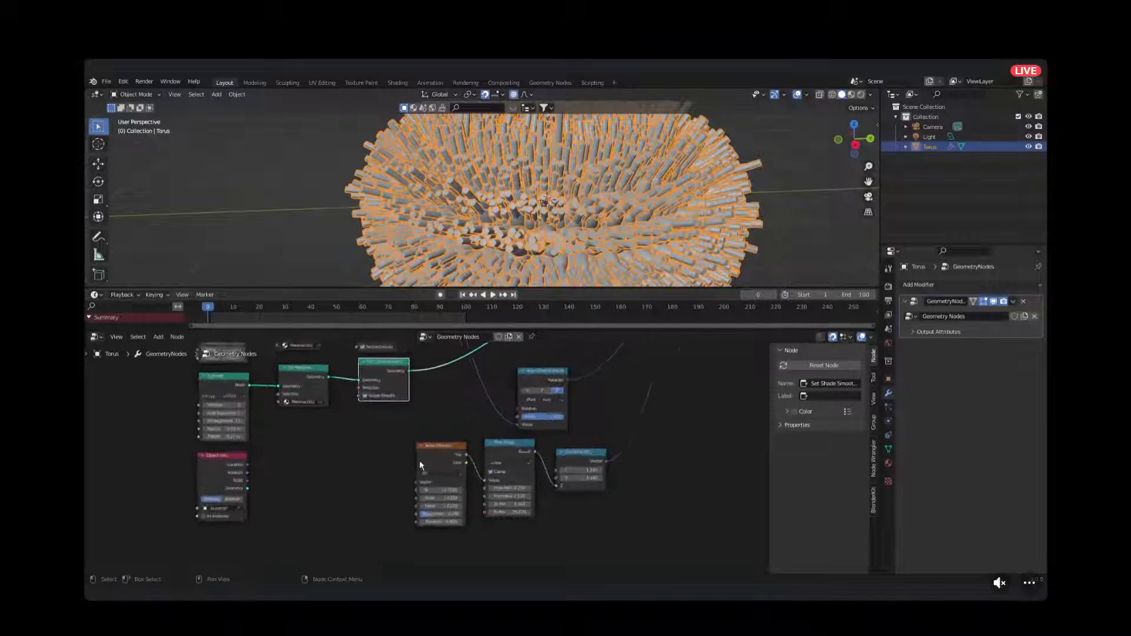
scroll(458, 443, "up", 3)
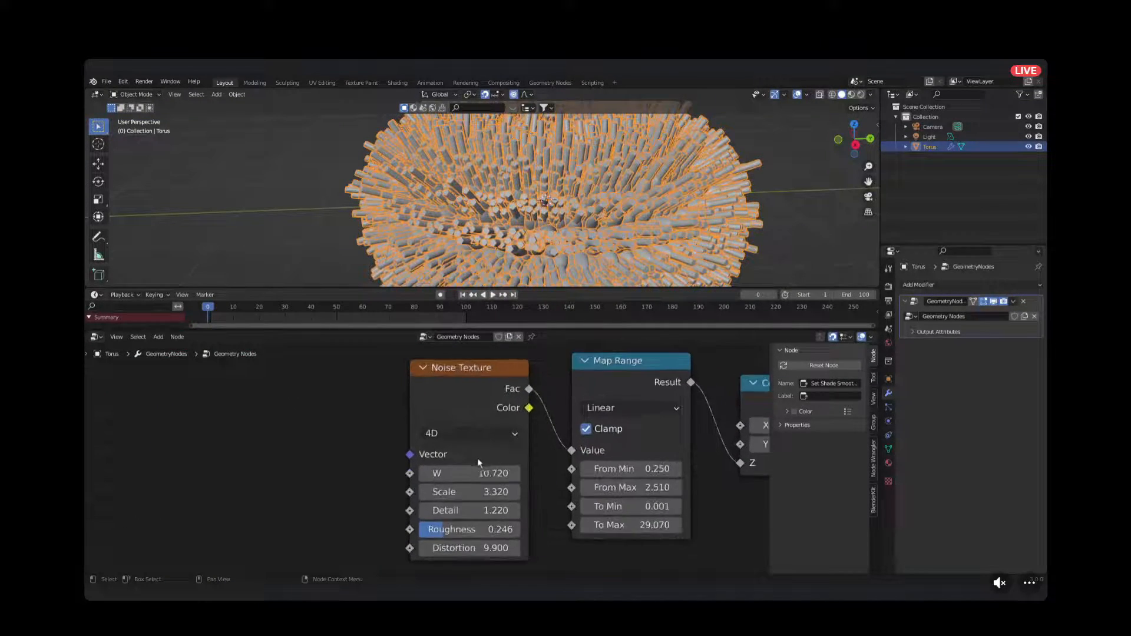
left_click(489, 476)
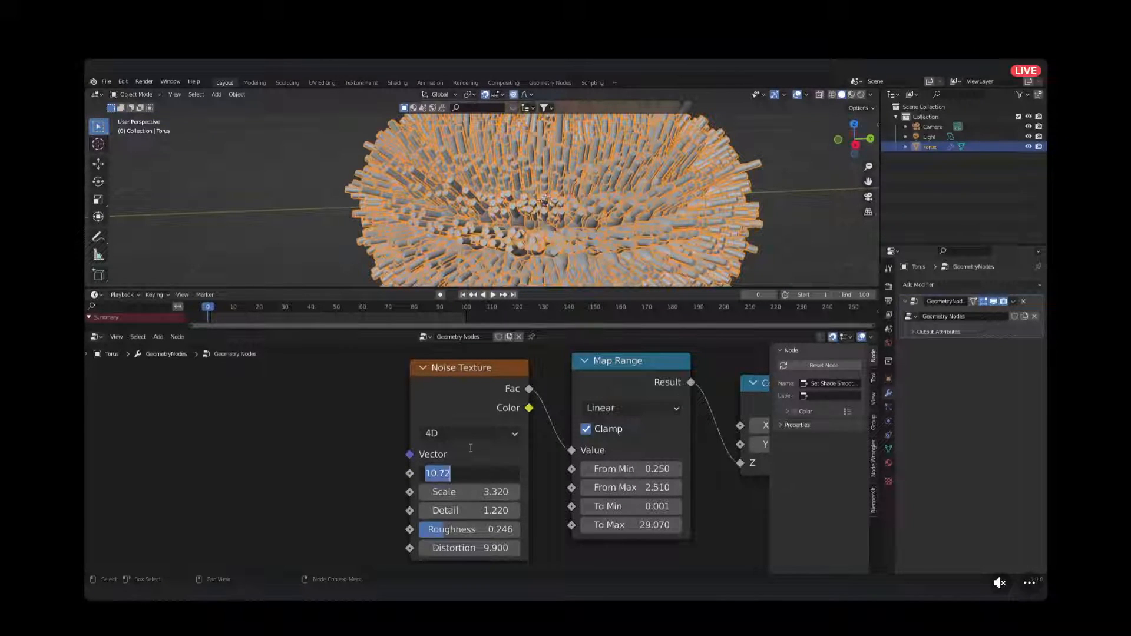
type("0")
key("Return")
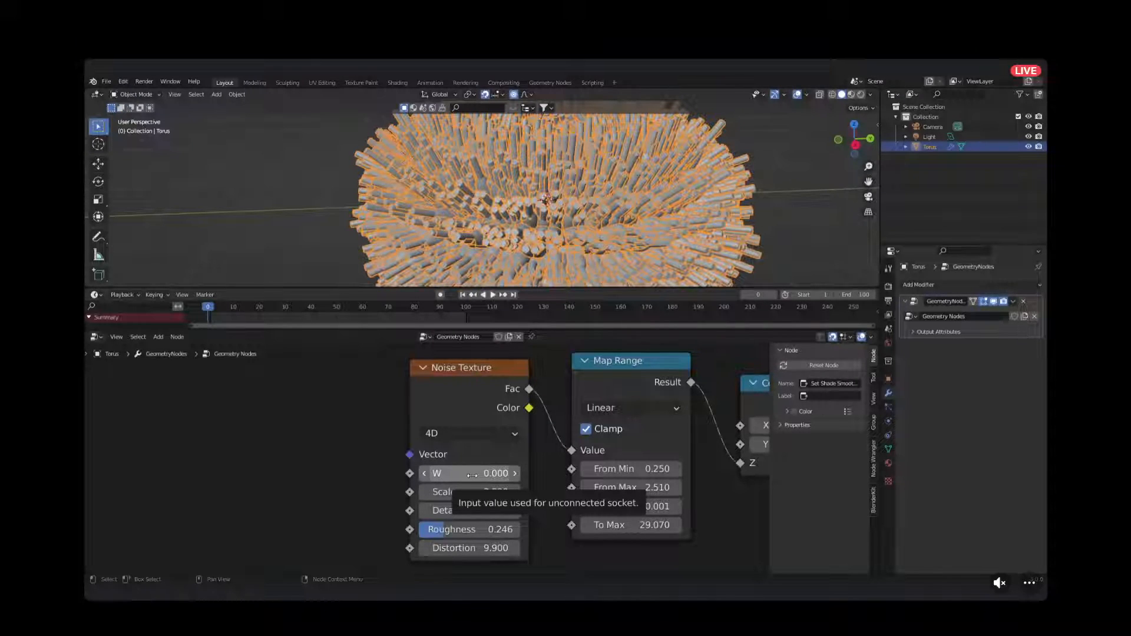
key("i")
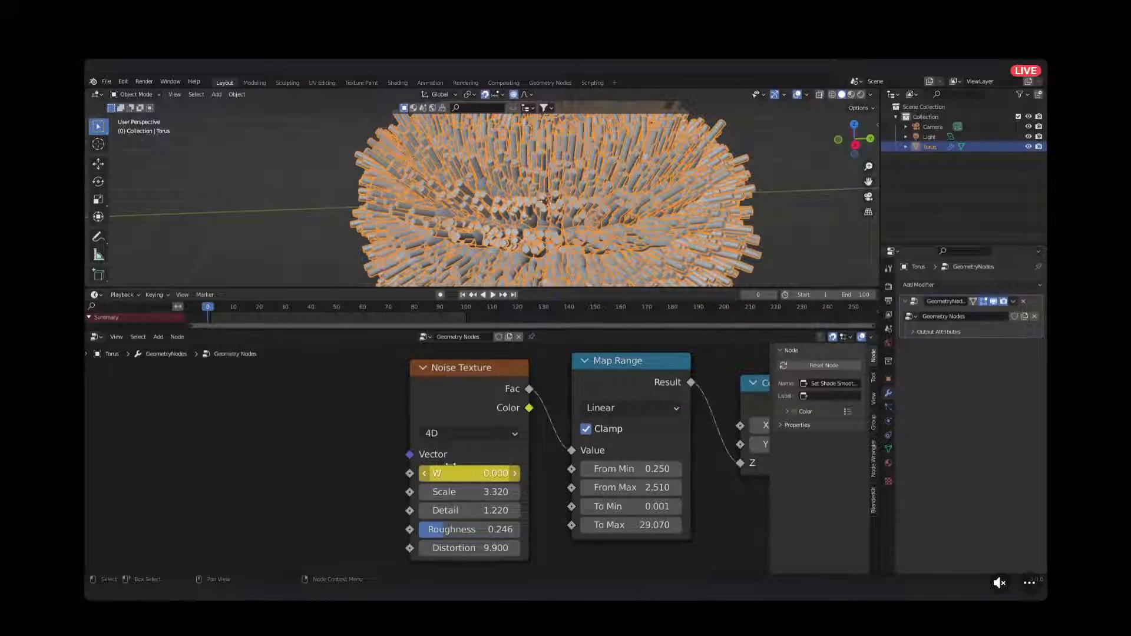
Enlarge the timeline and, at the end frame 100, set the Noise Texture's W to 5 and keyframe it.
left_click_drag(318, 290, 339, 269)
left_click(437, 398)
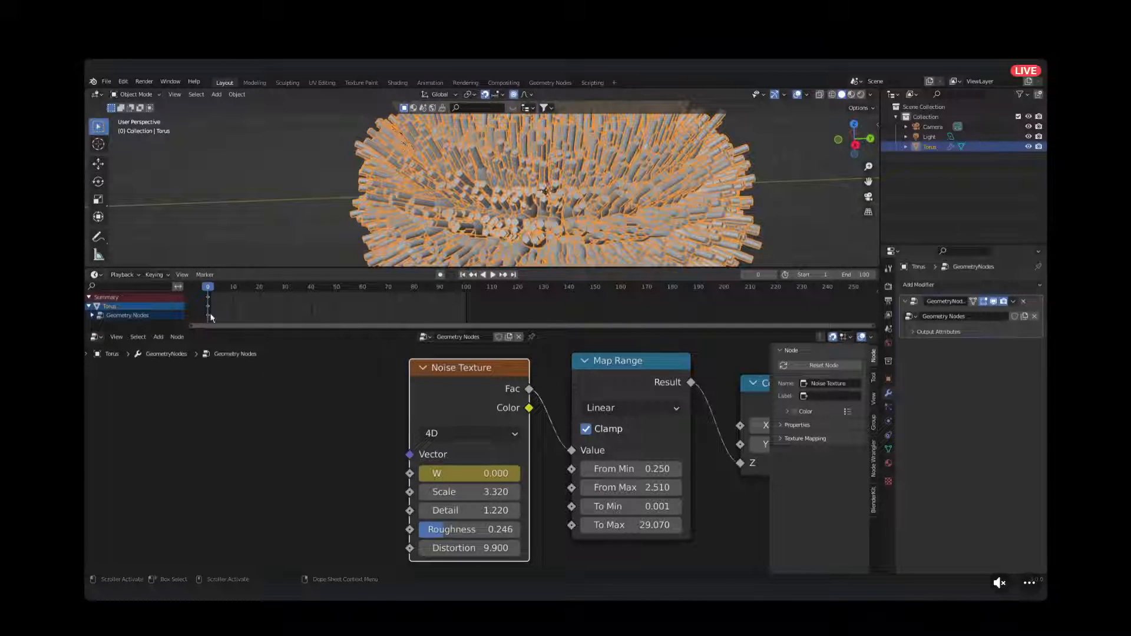
left_click_drag(241, 273, 218, 238)
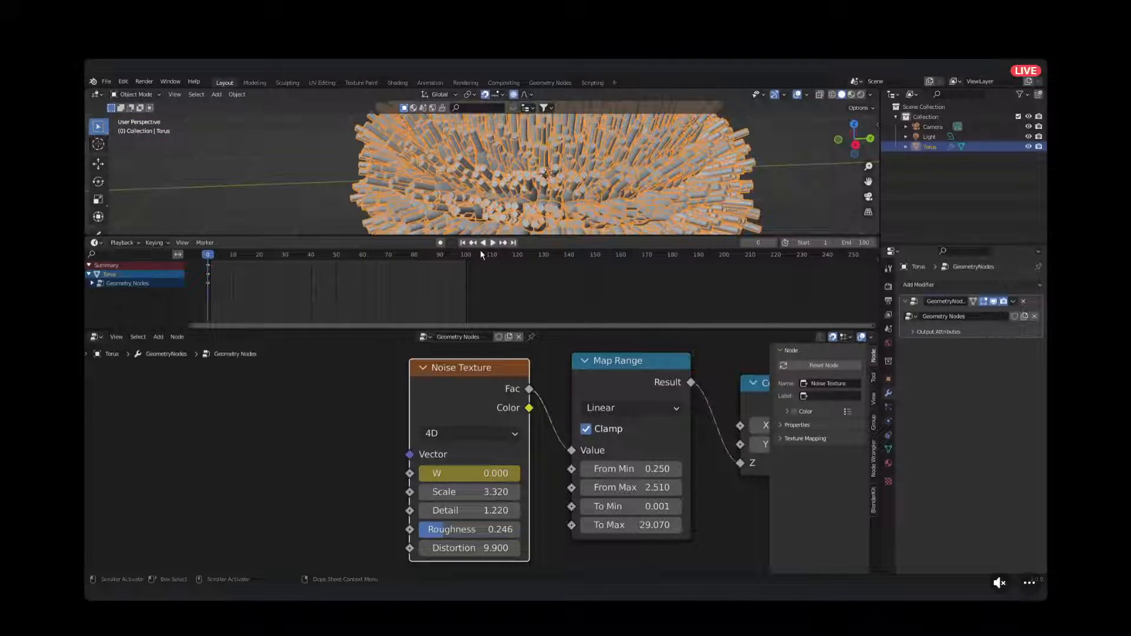
left_click(515, 245)
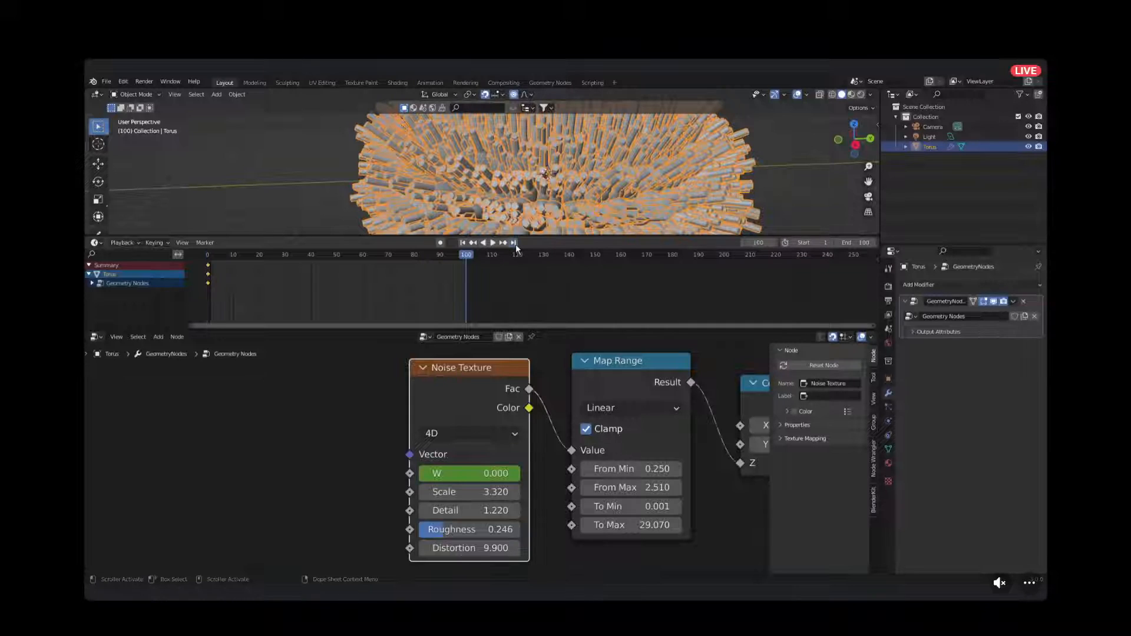
left_click(465, 474)
type("5")
key("Return")
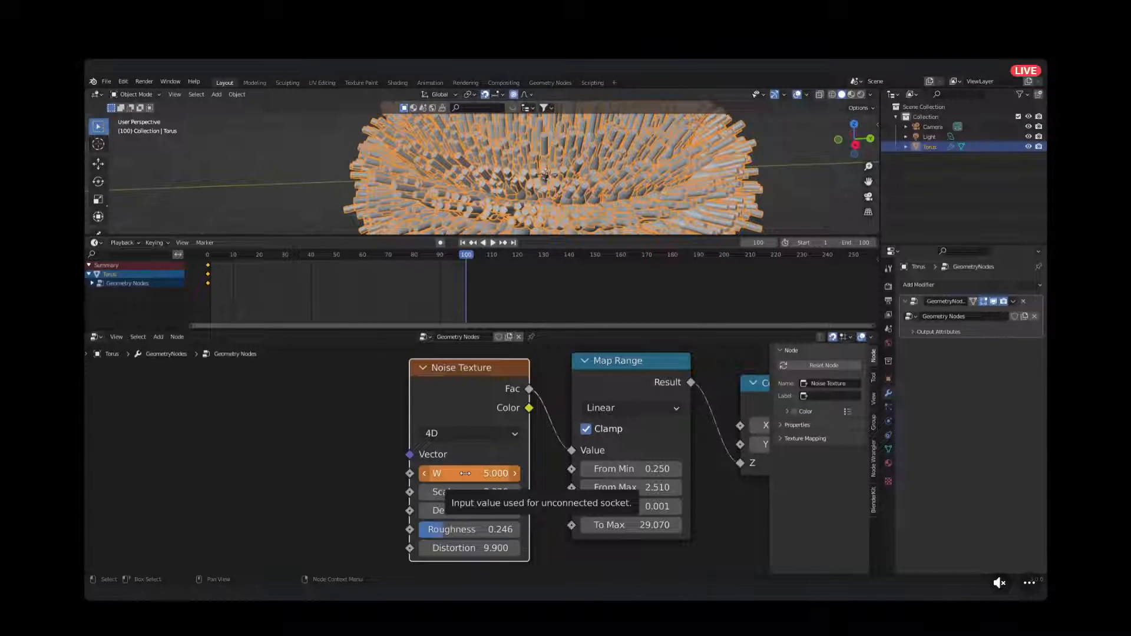
key("i")
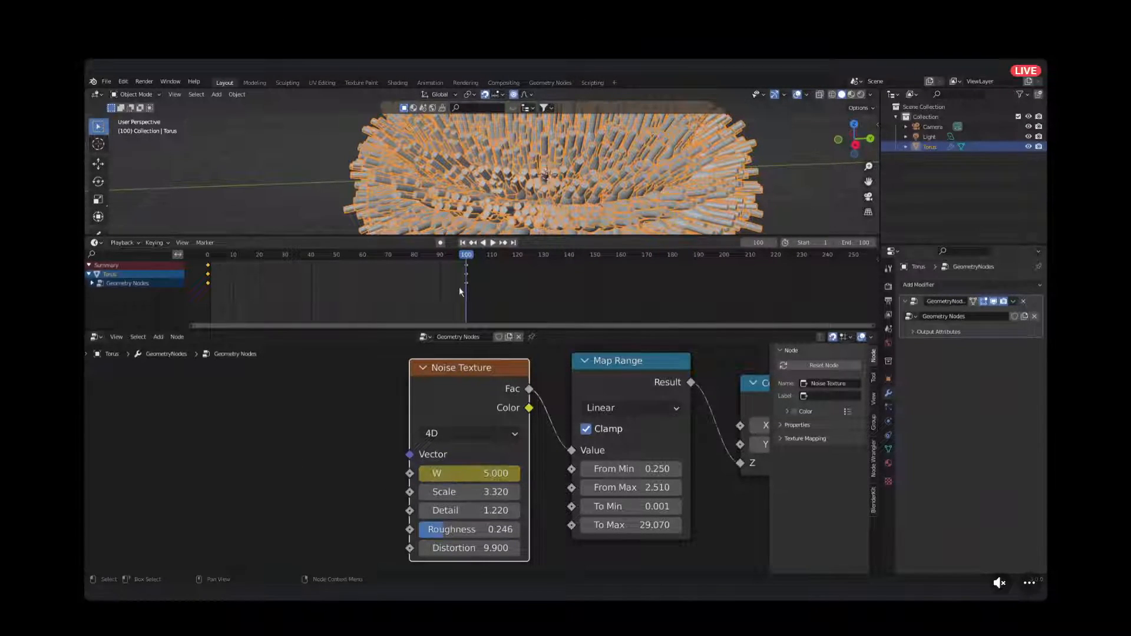
Shrink the timeline, deselect the torus and play the animation from the first frame to preview the moving spikes.
left_click(463, 243)
left_click_drag(467, 236, 463, 313)
key("space")
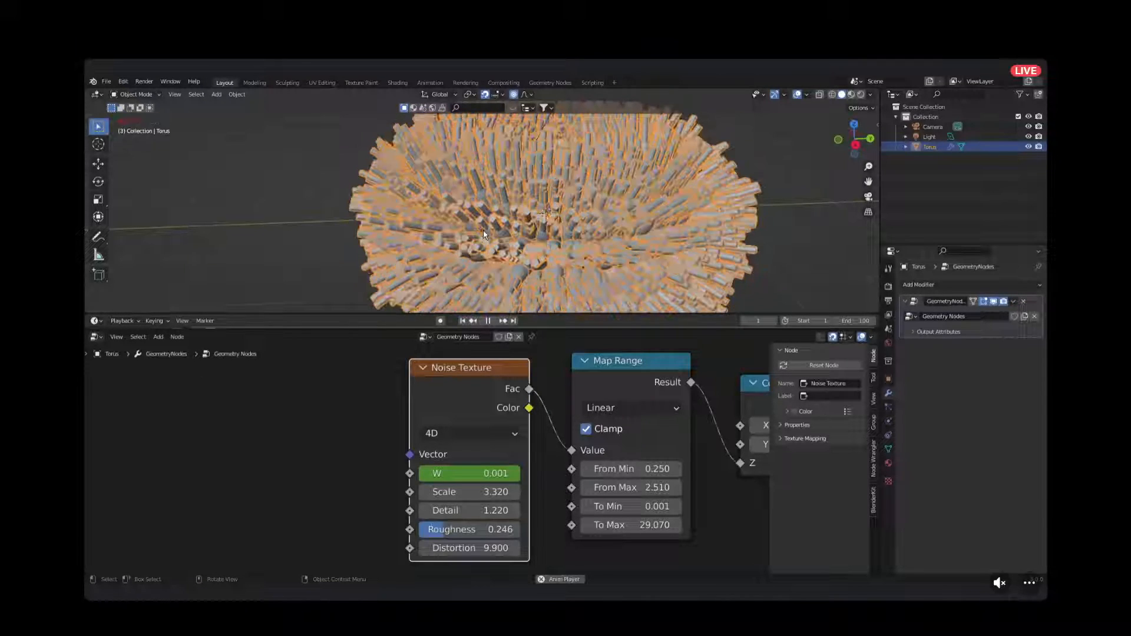
left_click(247, 171)
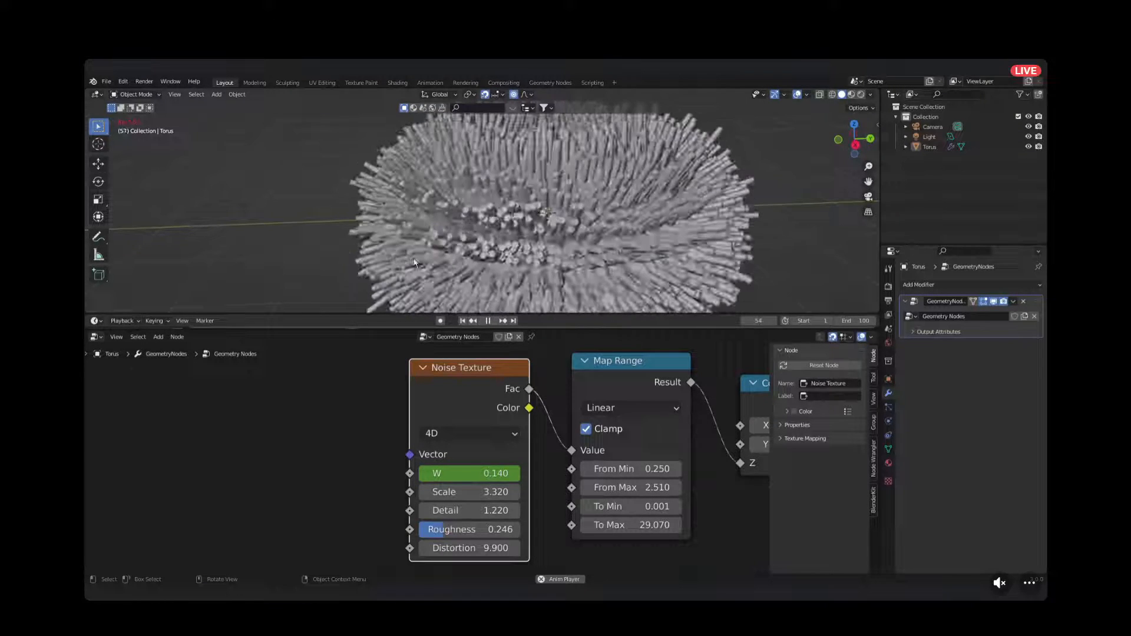
key("space")
Enlarge the timeline area again and return the animation to frame 0.
left_click_drag(380, 315, 465, 247)
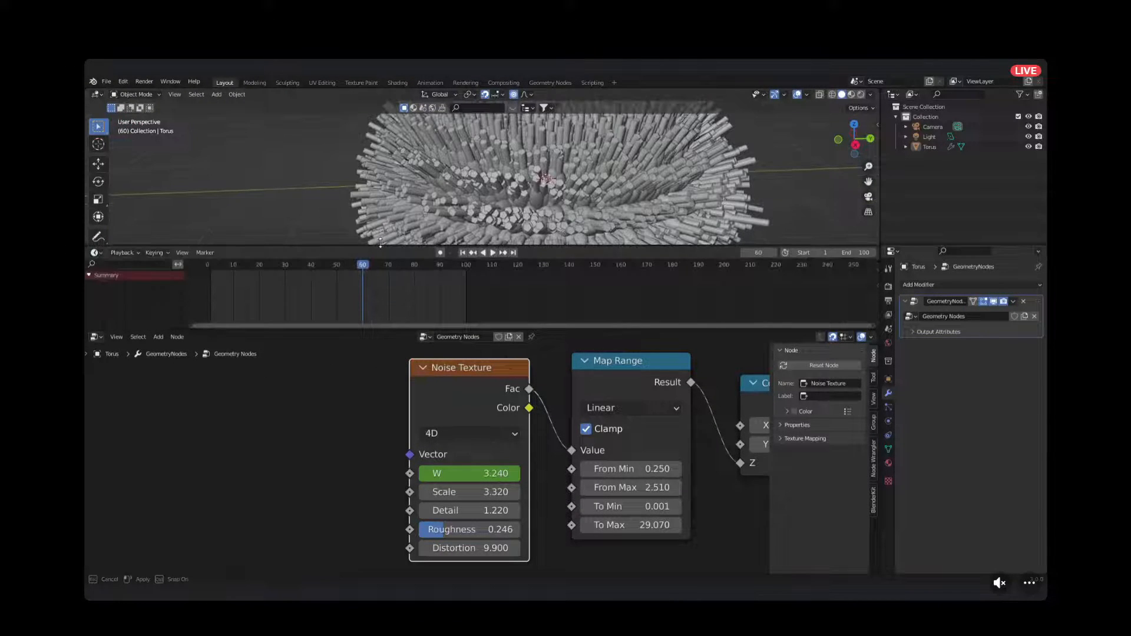
left_click(463, 252)
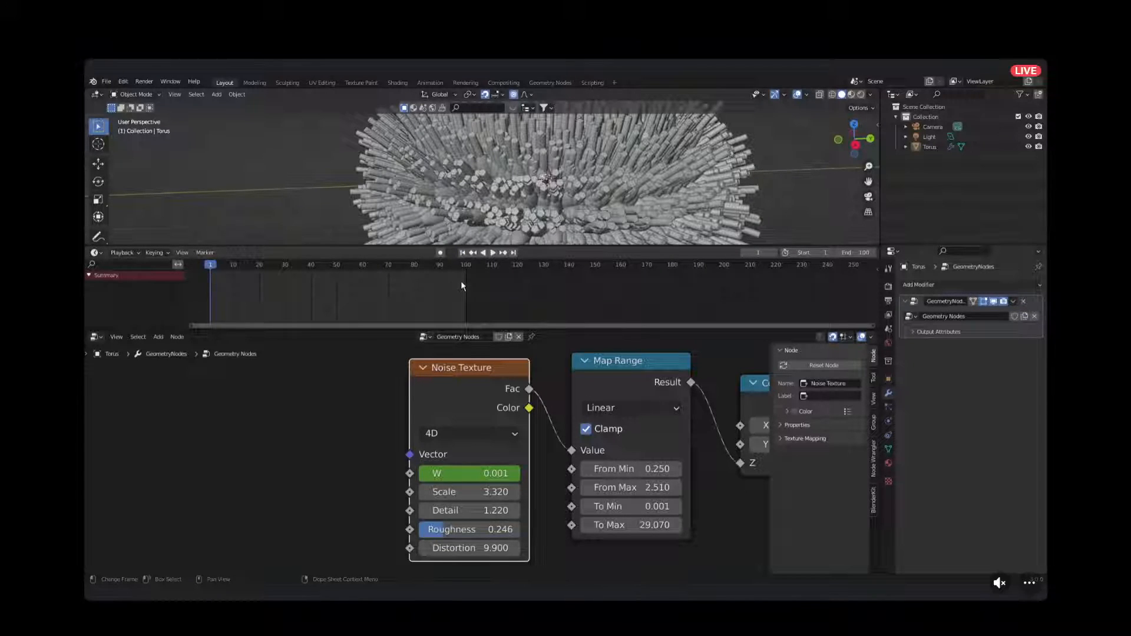
key("Left")
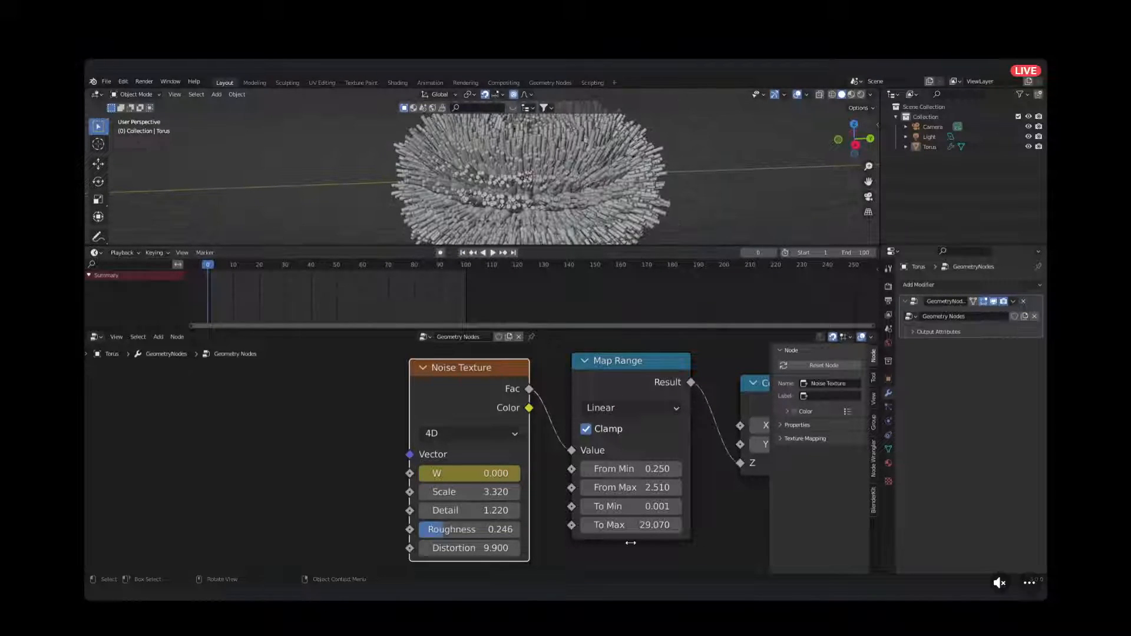
Try the Stepped Linear and Smooth Step interpolation types on the Map Range node and inspect the spikes.
middle_click_drag(617, 507, 469, 524)
left_click(488, 428)
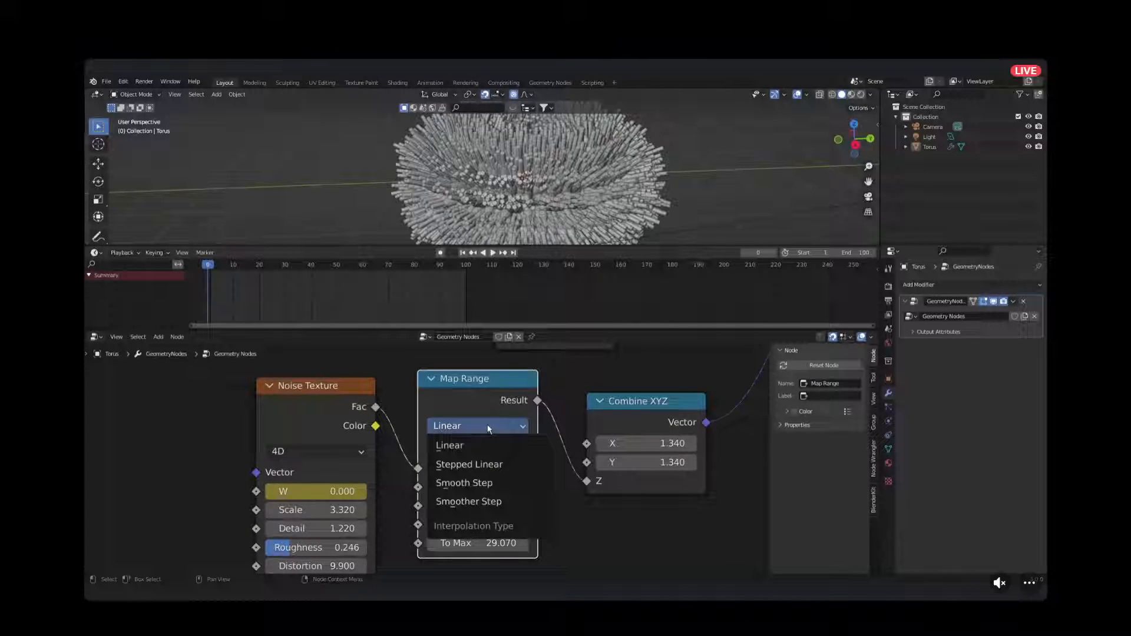
left_click(489, 465)
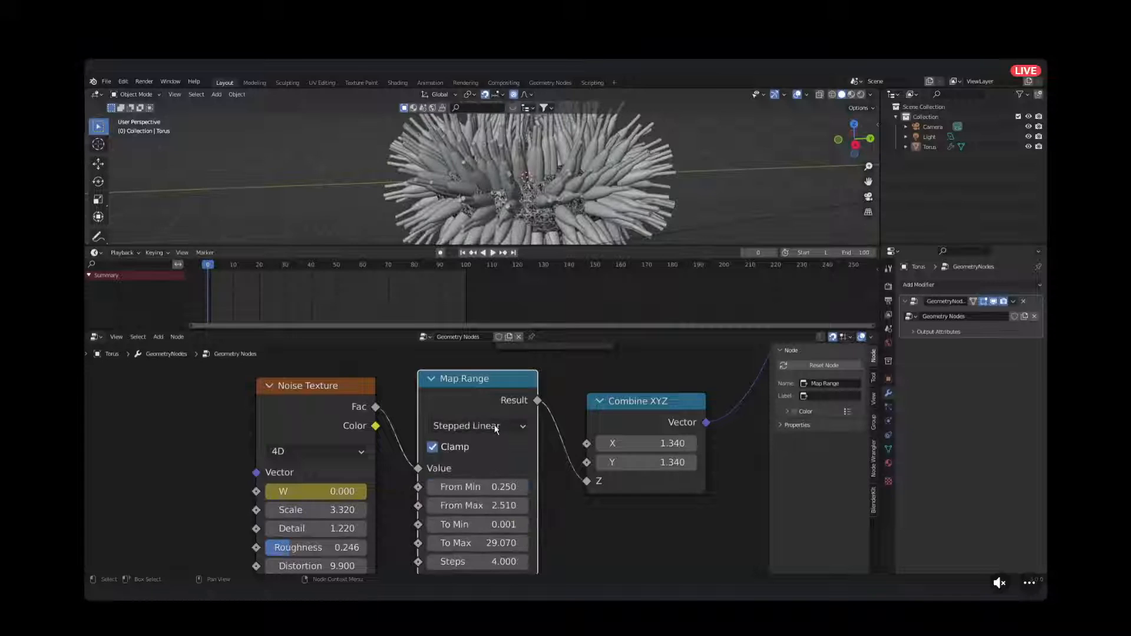
left_click(501, 427)
left_click(490, 484)
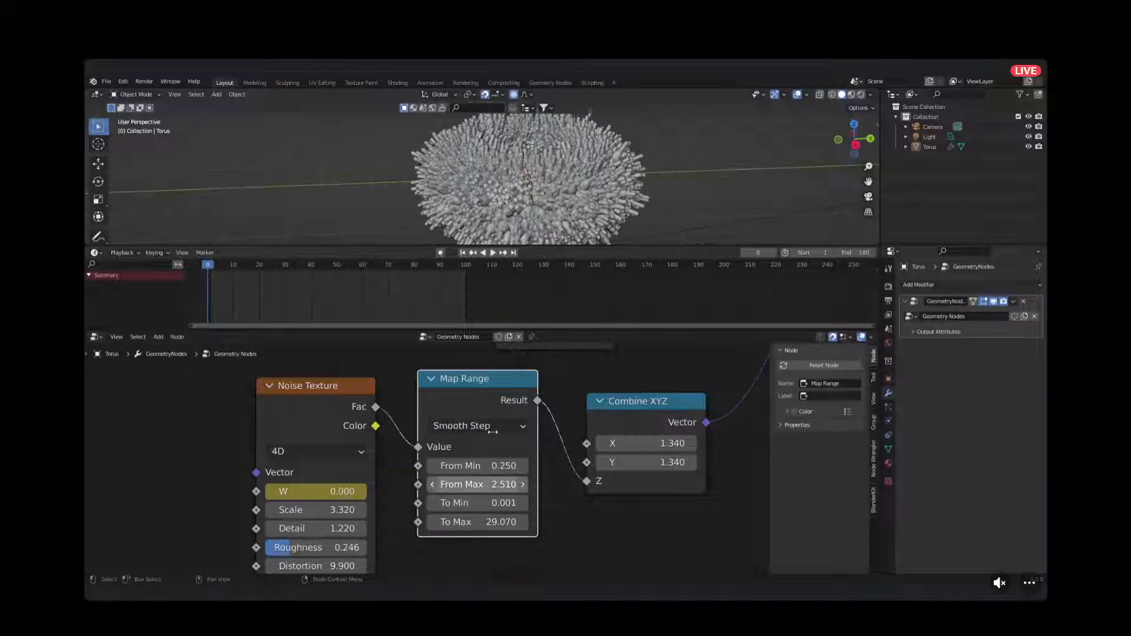
scroll(536, 202, "up", 2)
middle_click_drag(536, 202, 560, 201)
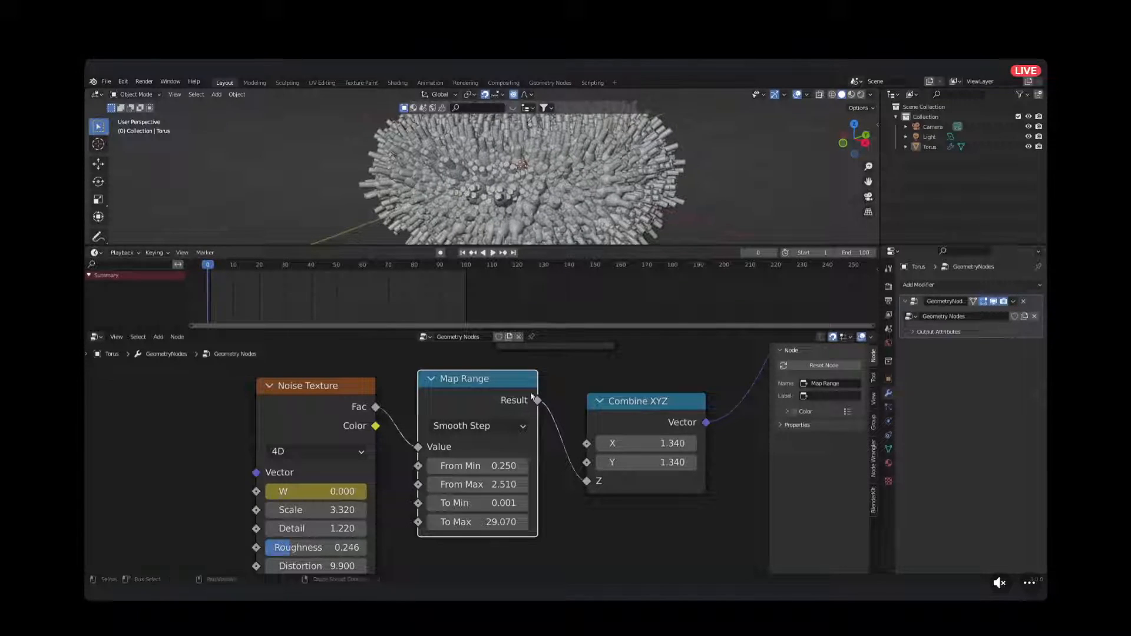
Set the Map Range node's interpolation to Smoother Step and inspect the torus up close.
left_click(507, 426)
left_click(498, 502)
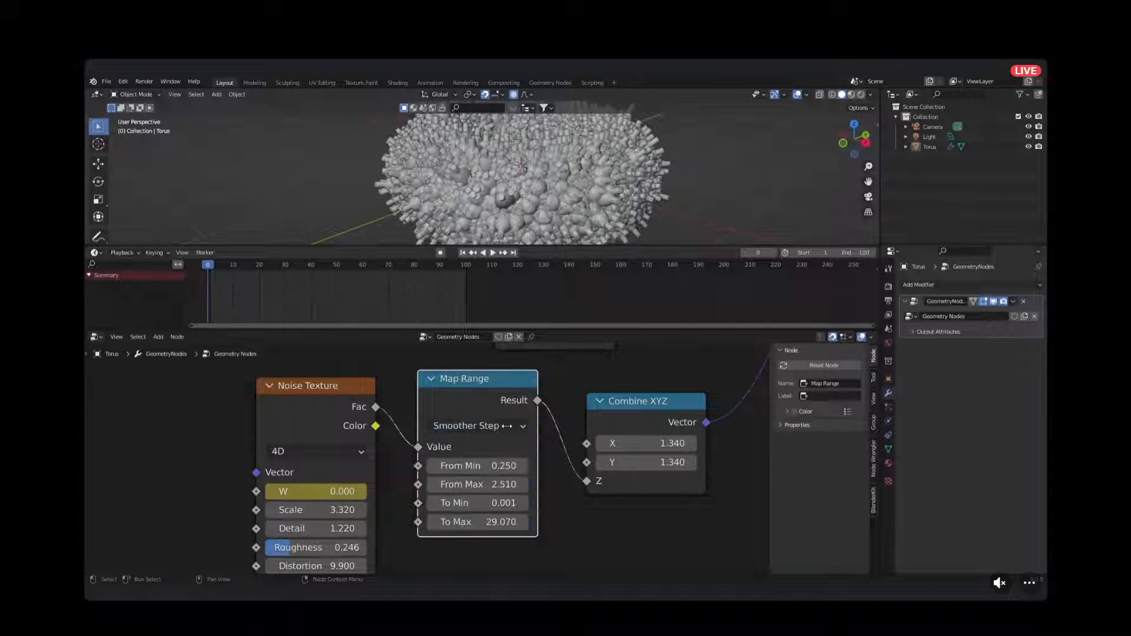
middle_click_drag(553, 204, 404, 127)
scroll(483, 162, "up", 5)
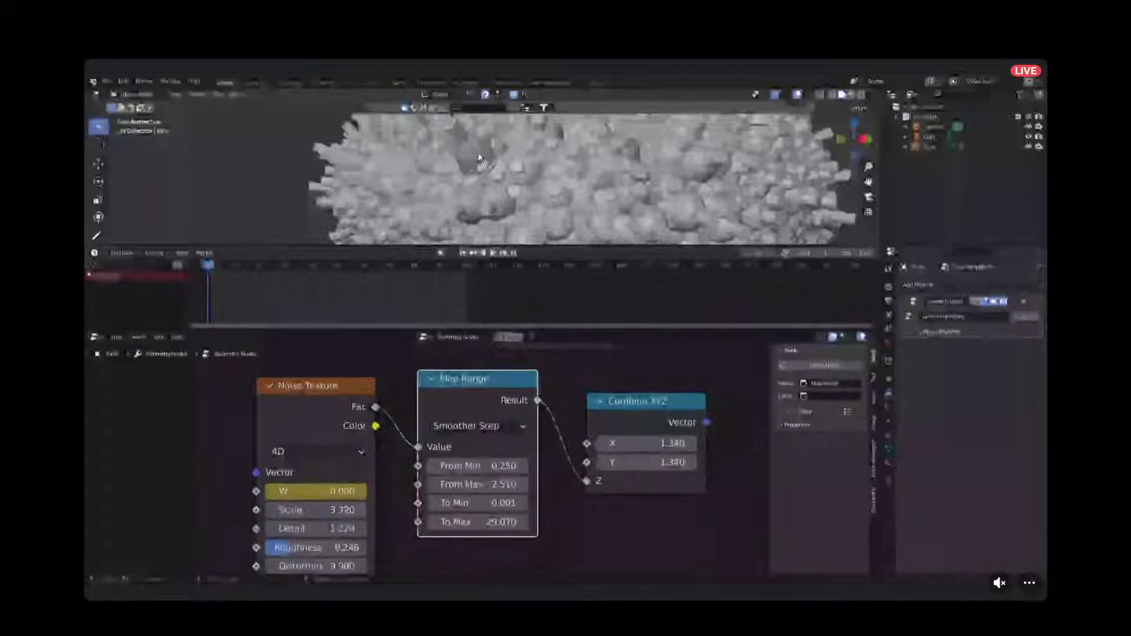
scroll(530, 186, "down", 1)
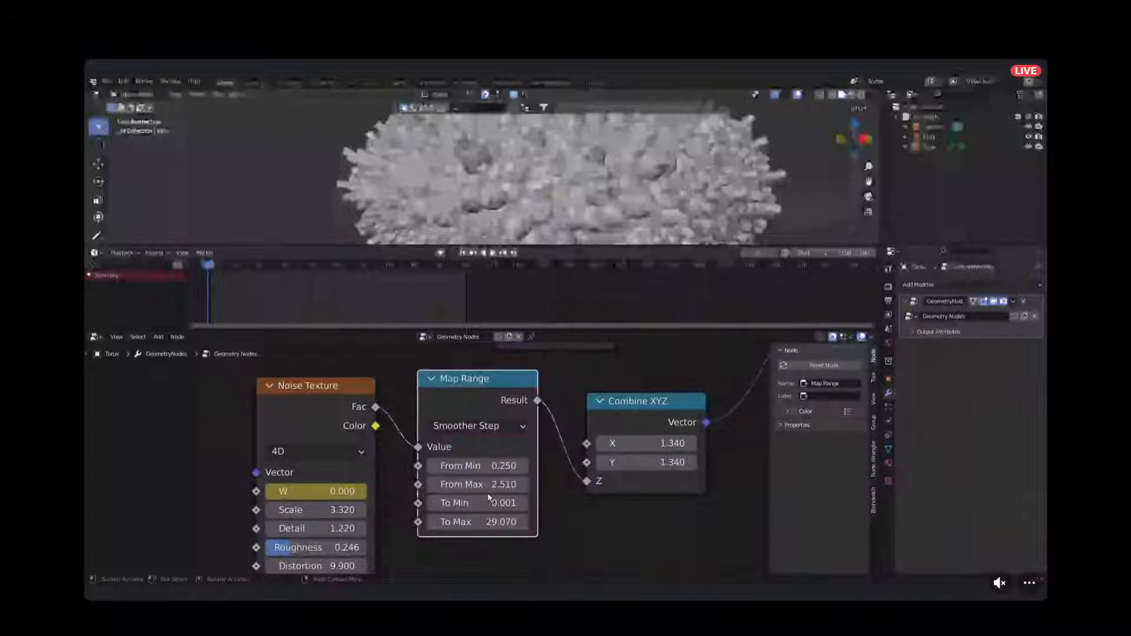
Keyframe the Map Range node's To Max at 11.190 on frame 0 and at 38.890 on frame 100.
mouse_move(502, 516)
left_mouse_down()
mouse_move(473, 522)
mouse_move(510, 522)
left_mouse_up()
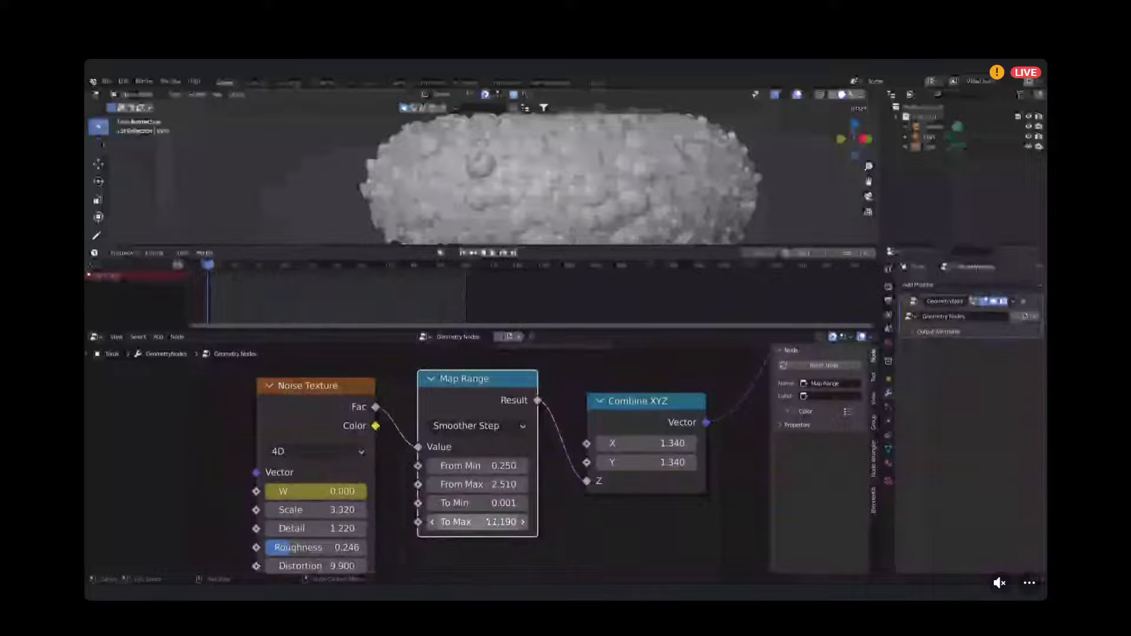
key("i")
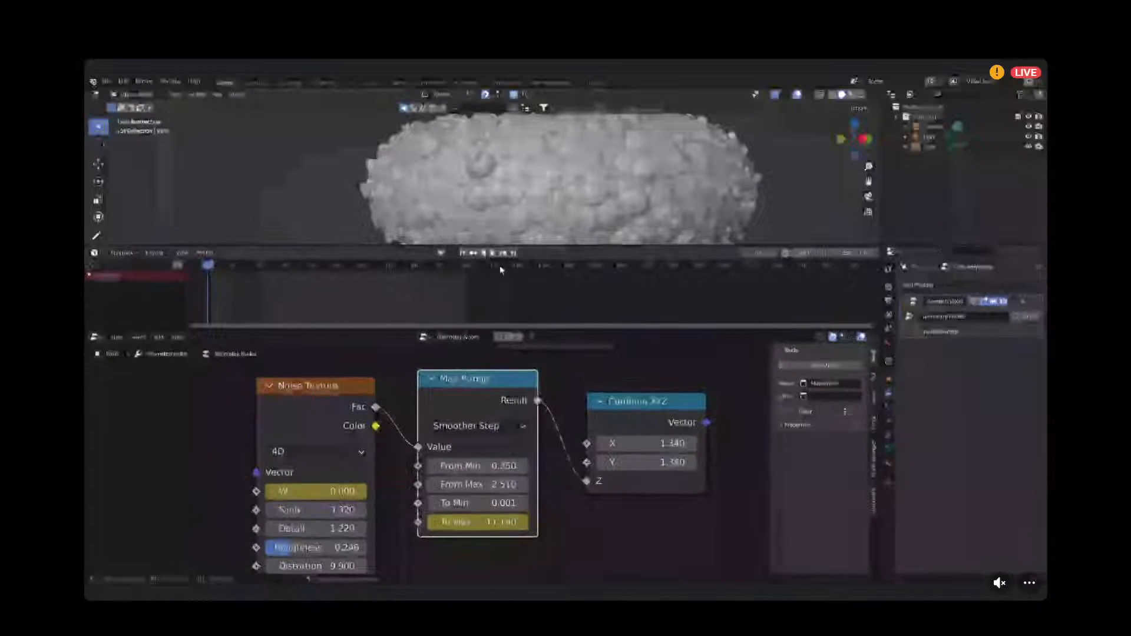
left_click(514, 254)
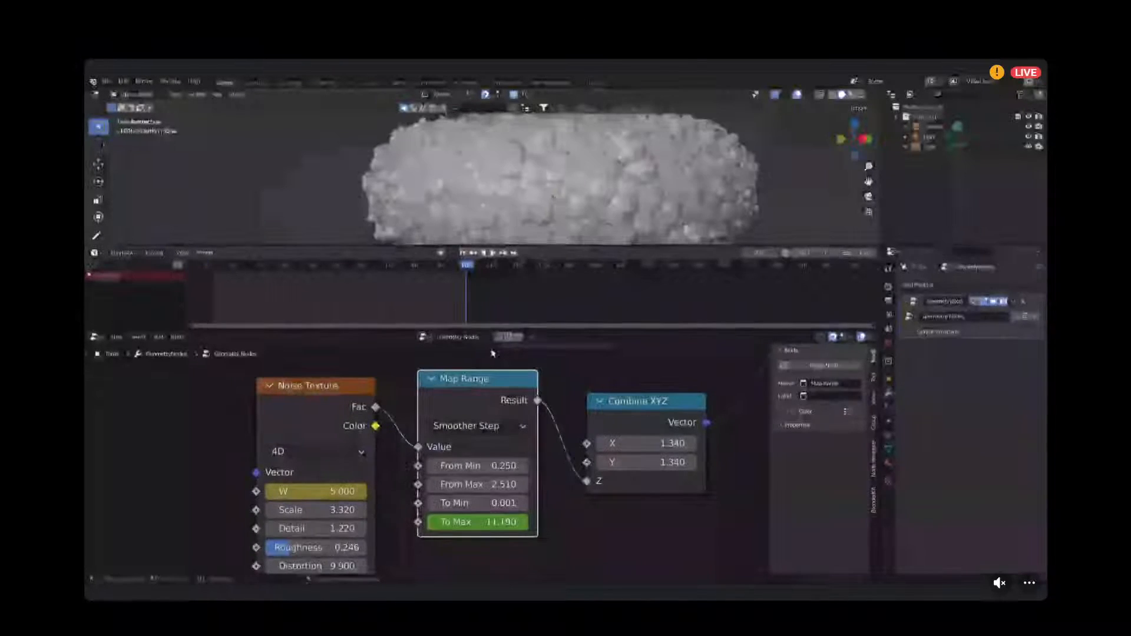
mouse_move(478, 522)
left_mouse_down()
mouse_move(595, 523)
mouse_move(469, 523)
mouse_move(494, 523)
left_mouse_up()
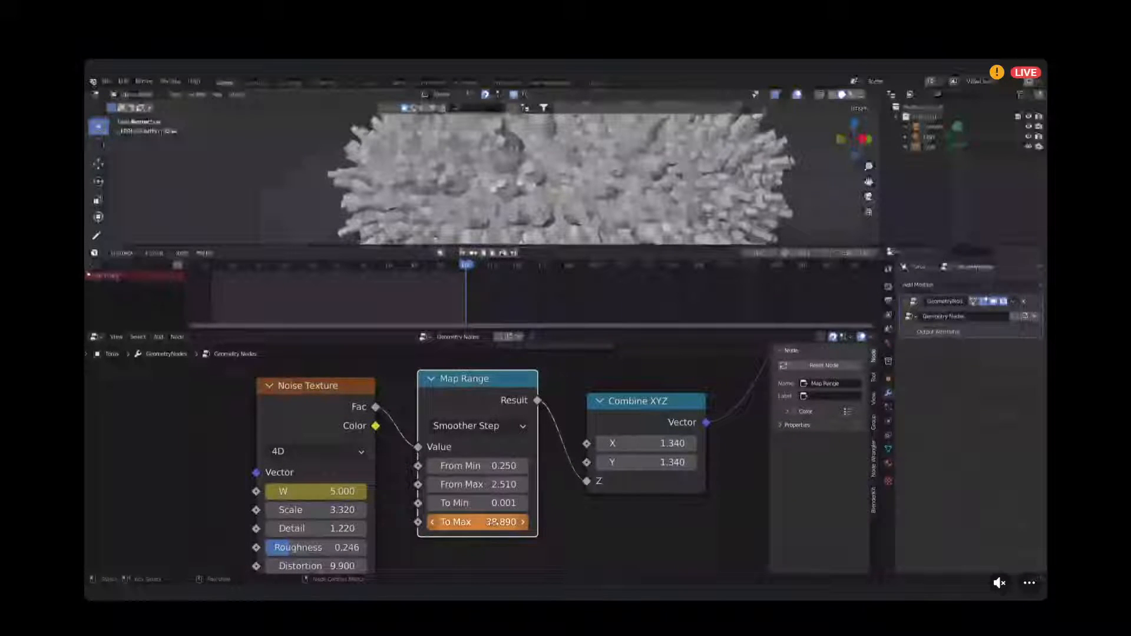
key("i")
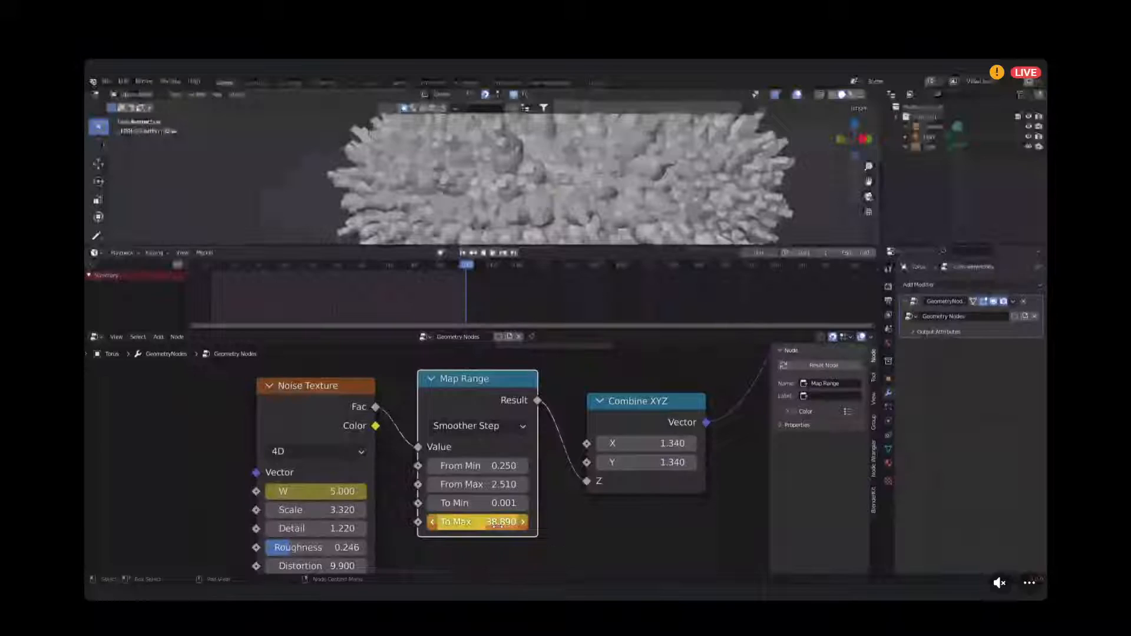
Play the animation from its first frame to preview the growing spikes.
key("shift+Left")
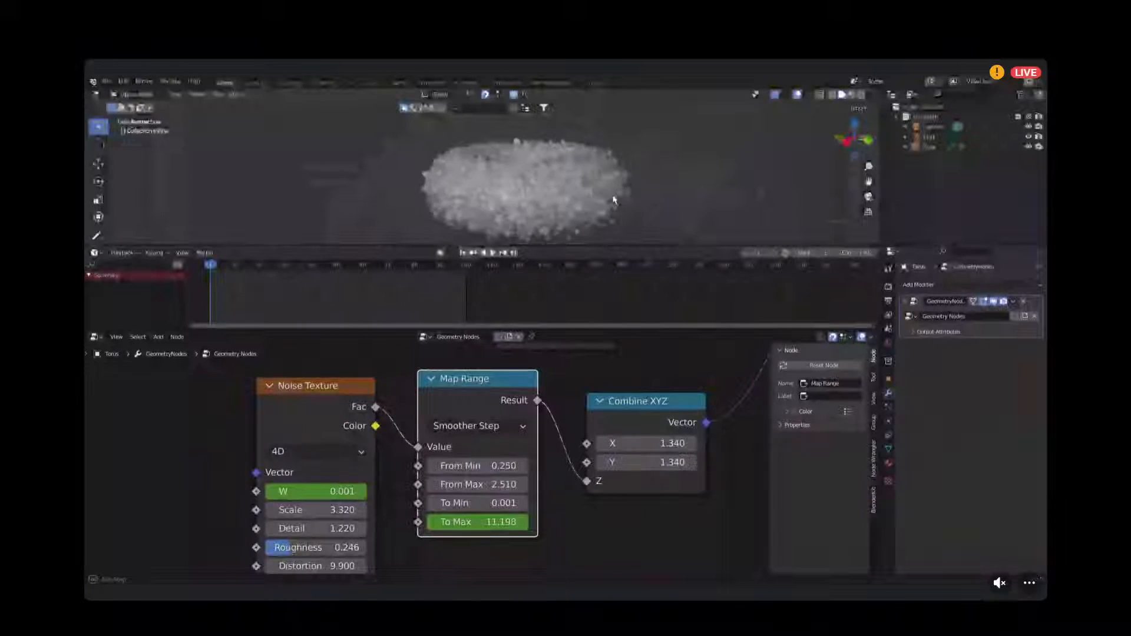
key("space")
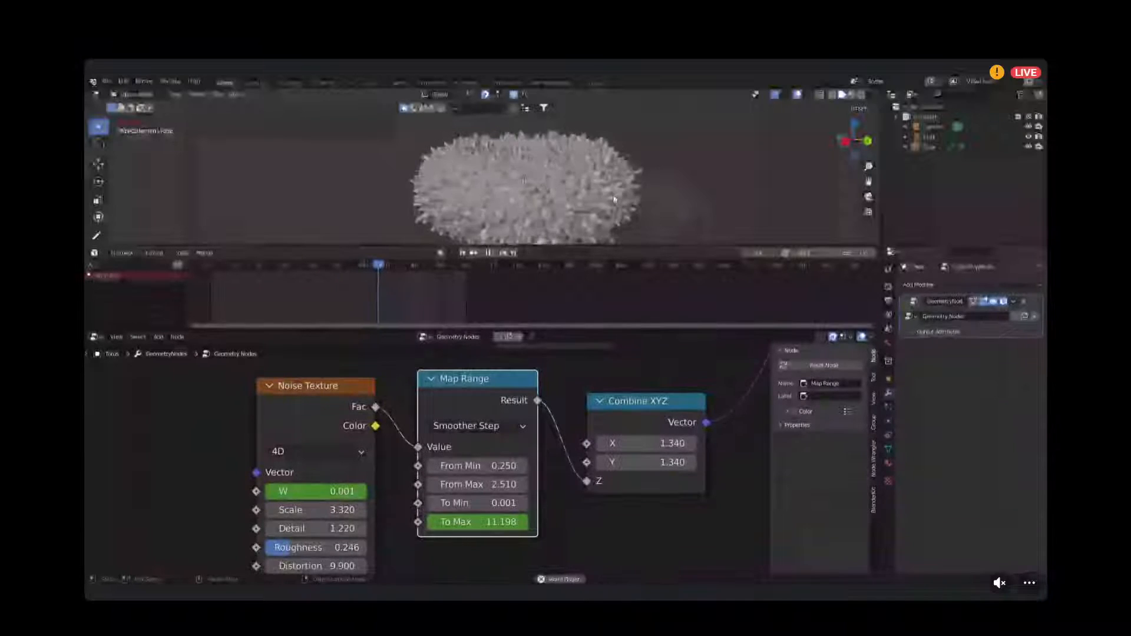
right_click(617, 195)
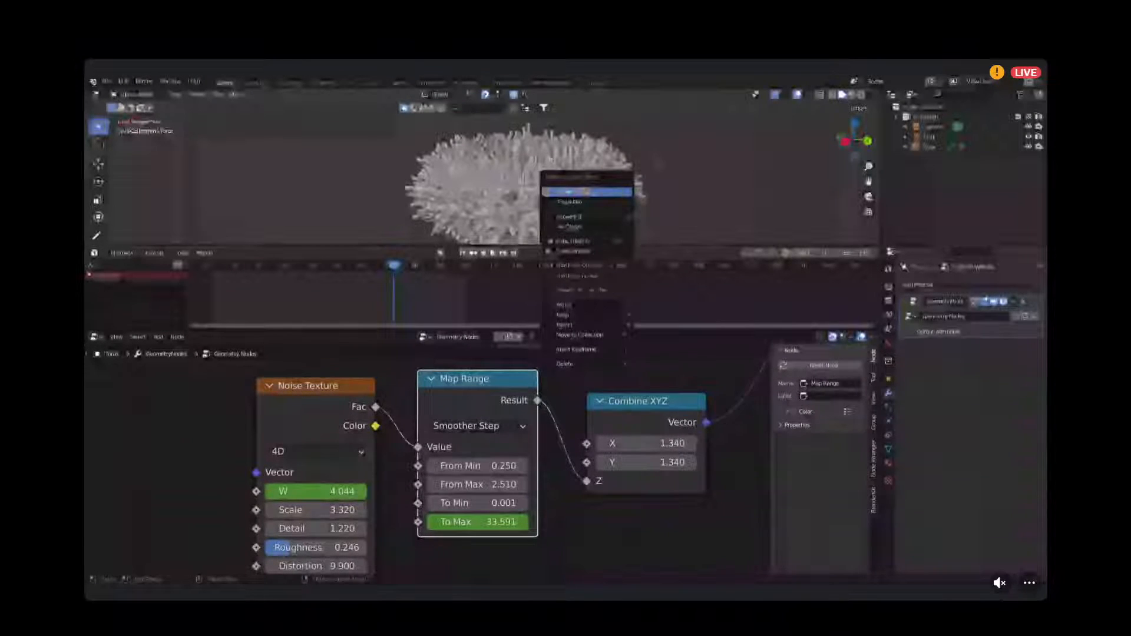
Back at frame 1, set the Map Range's From Min to -0.200 and From Max to 3.240, and switch the viewport to rendered shading.
middle_click_drag(592, 151, 678, 143)
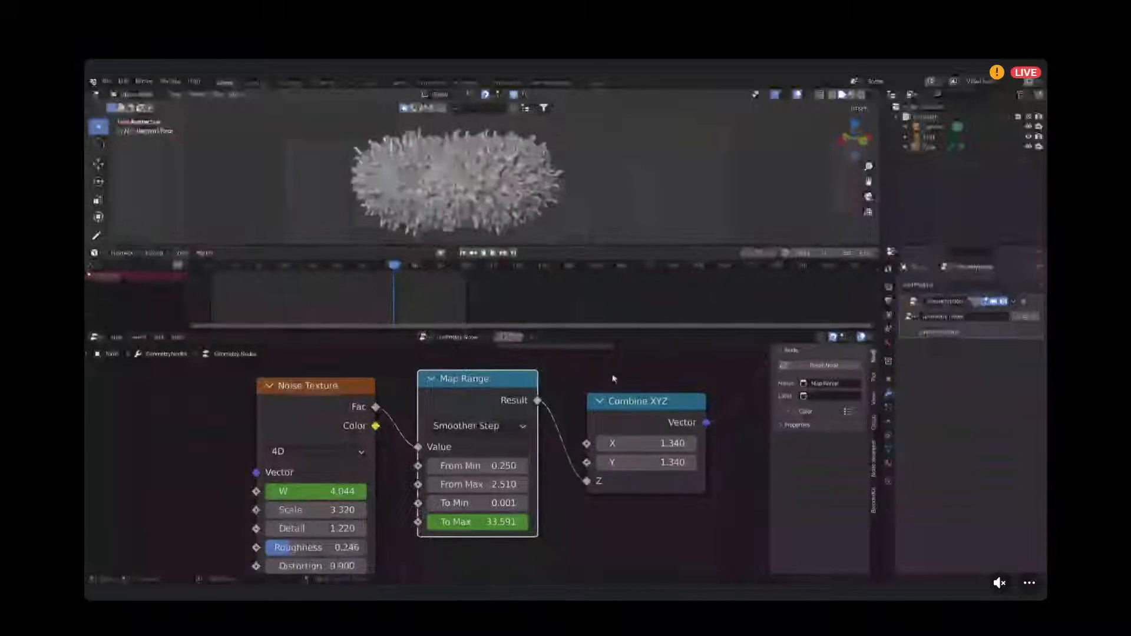
scroll(511, 458, "up", 2)
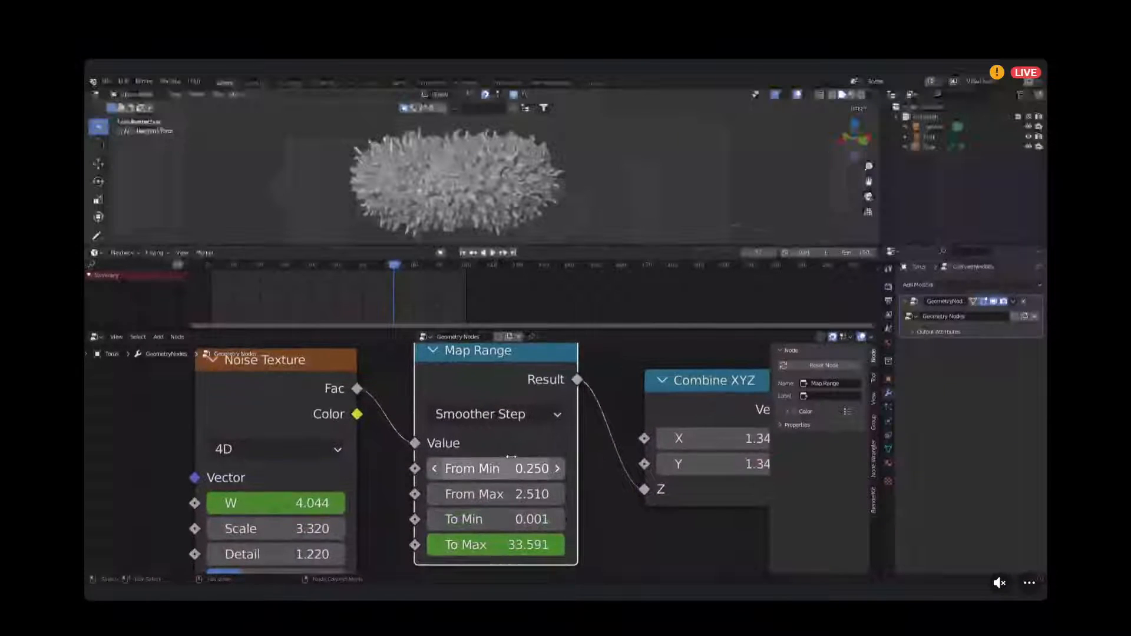
left_click(470, 253)
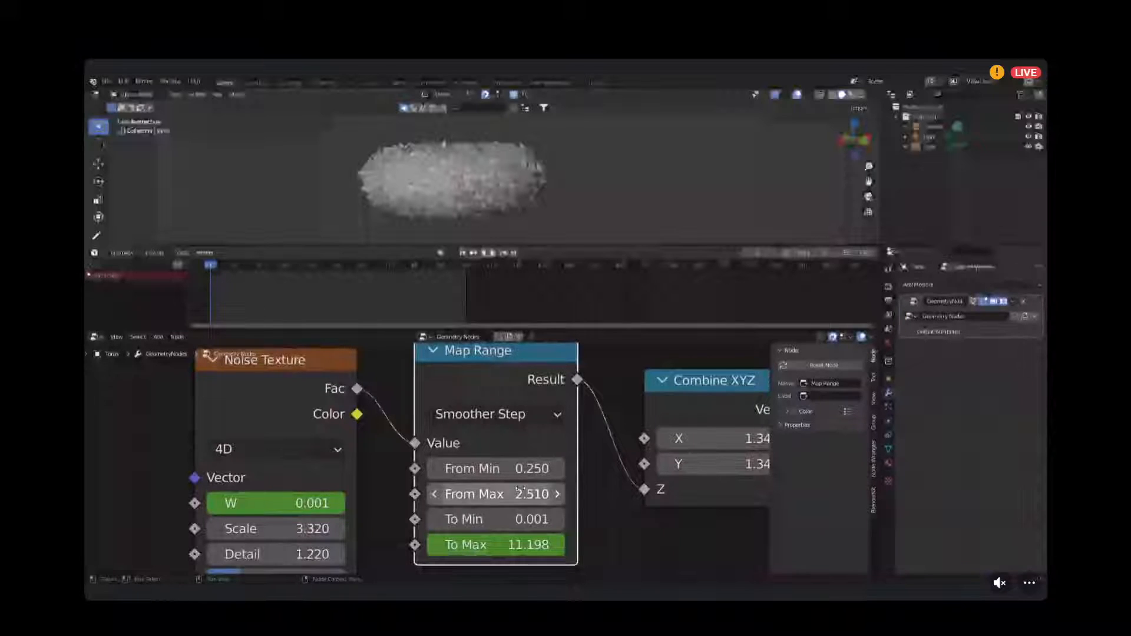
left_click_drag(501, 469, 560, 494)
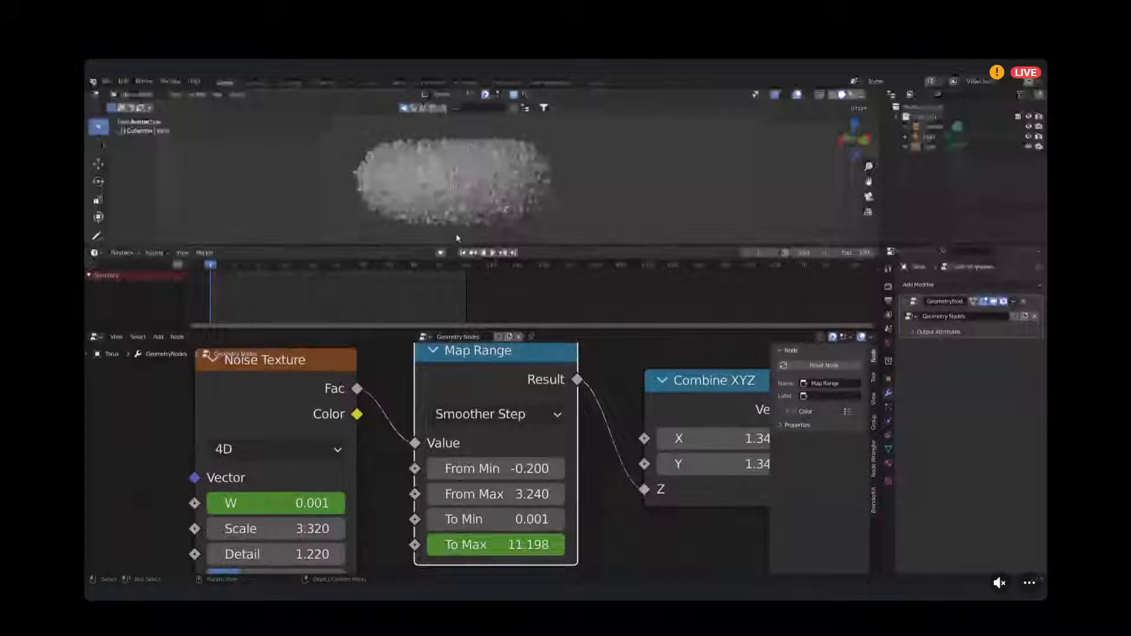
left_click(862, 95)
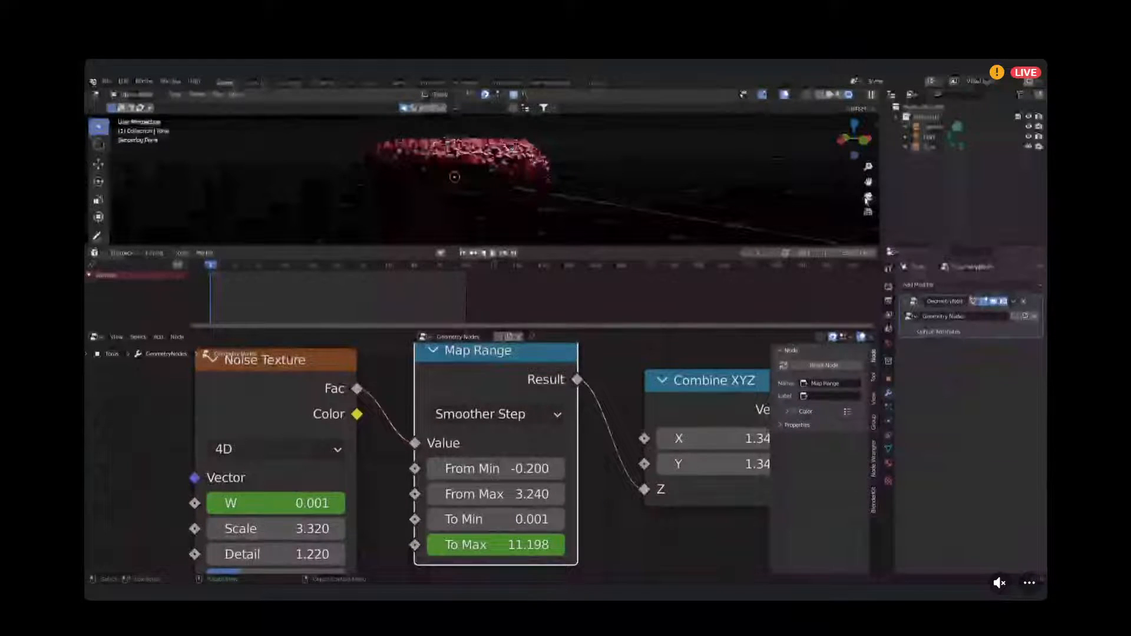
Look through the camera and enlarge the 3D viewport by shrinking the node editor and timeline to frame the torus closely.
left_click(867, 198)
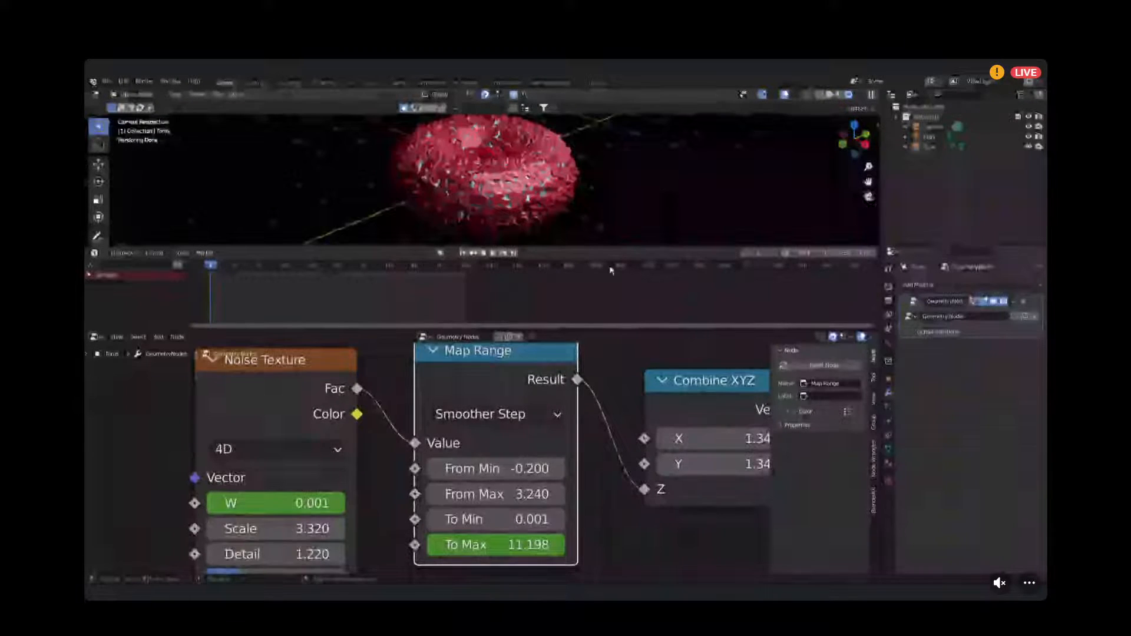
left_click_drag(535, 326, 548, 493)
left_click_drag(562, 246, 534, 436)
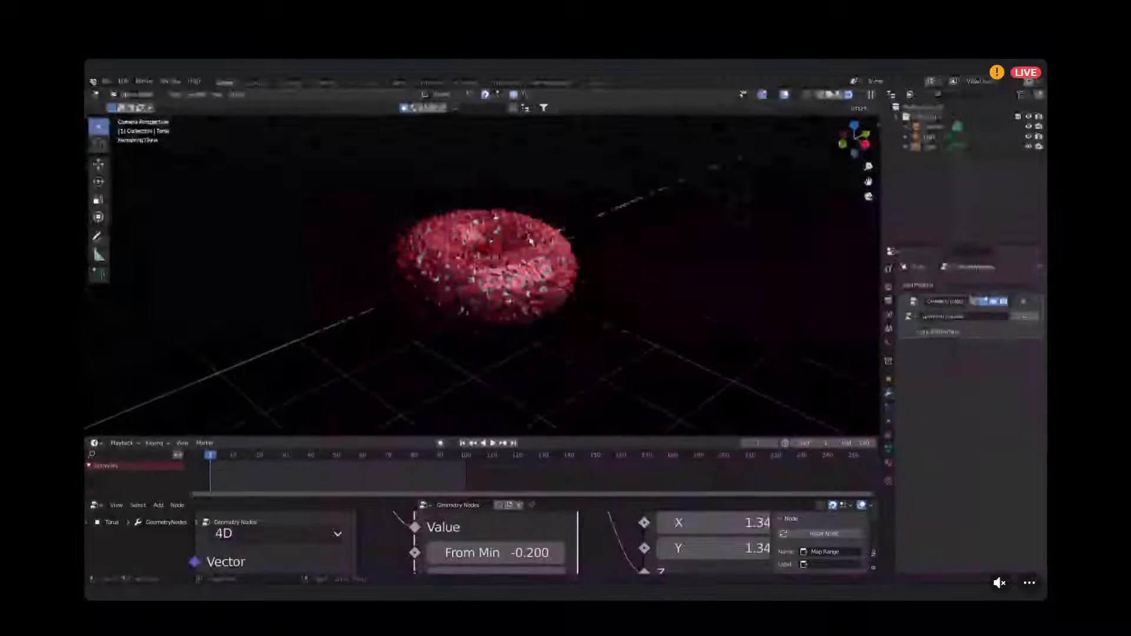
scroll(454, 292, "up", 5)
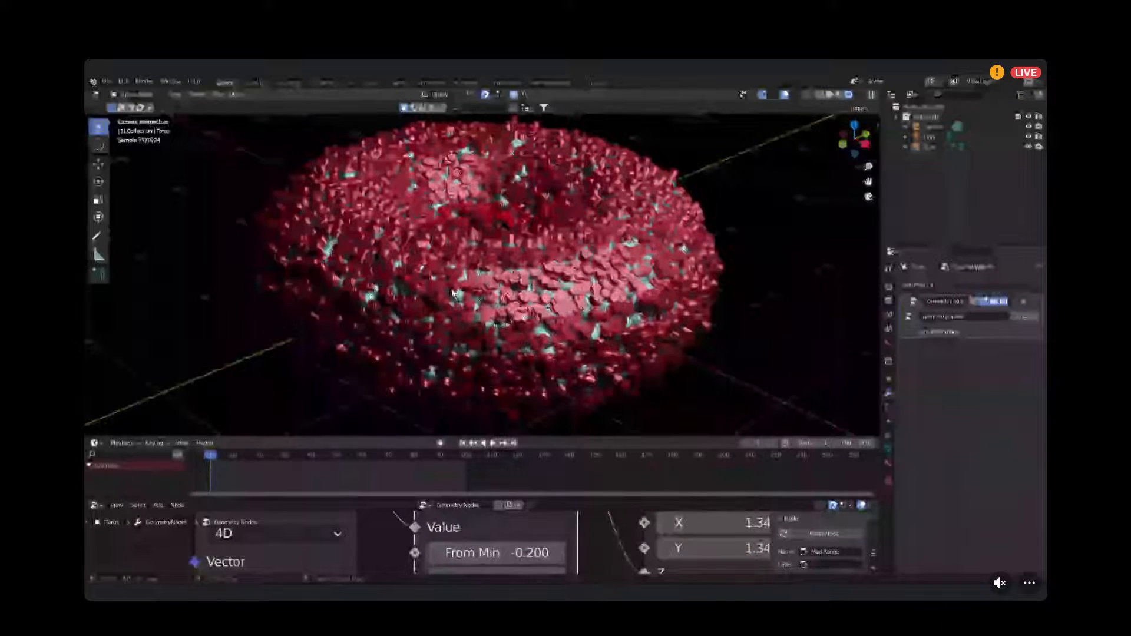
Preview the spike animation in rendered shading through the camera and return to the first frame.
key("space")
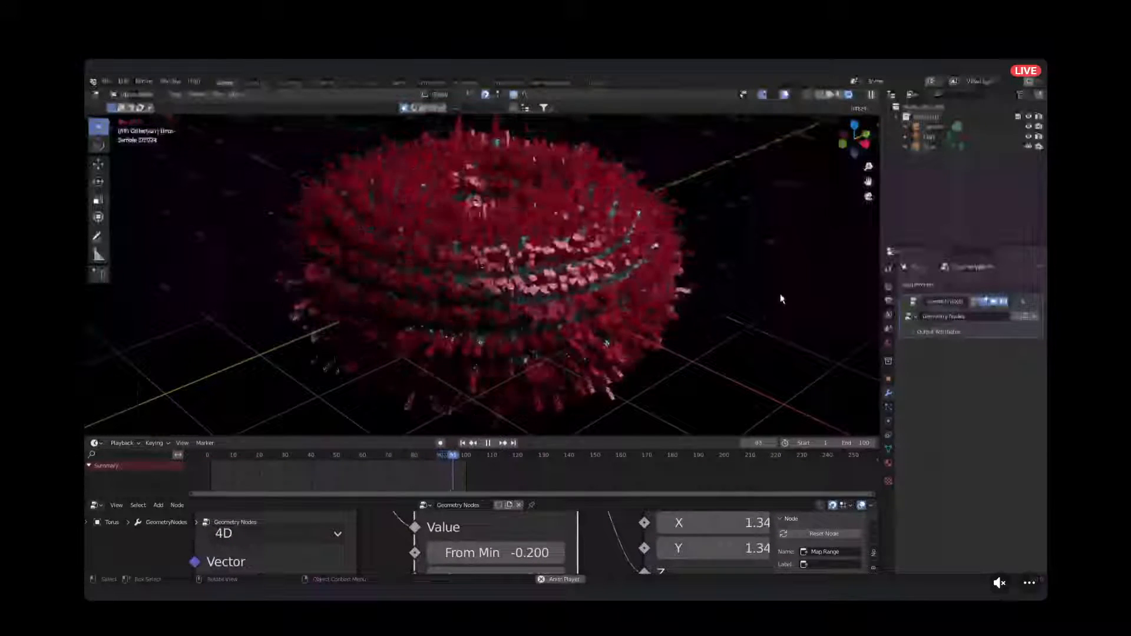
key("space")
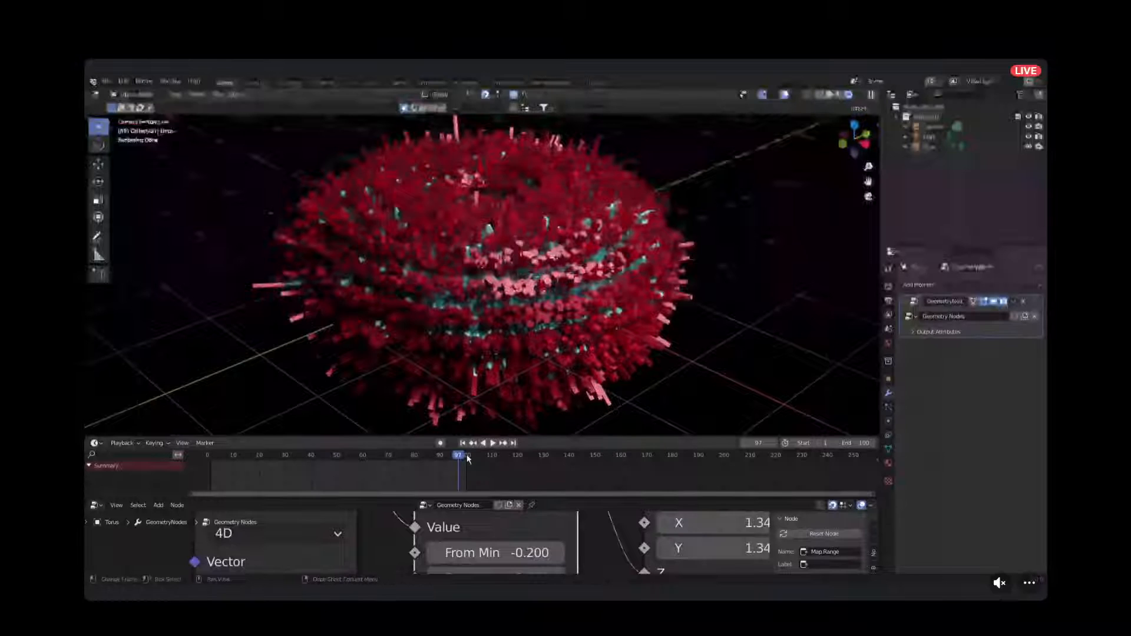
left_click(464, 444)
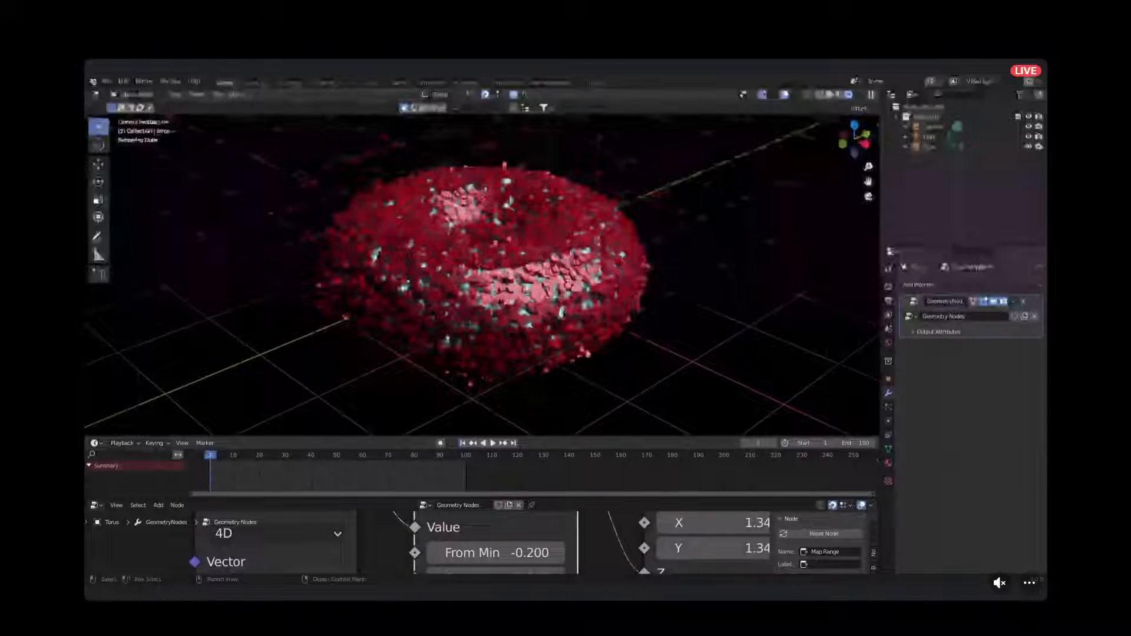
Select the torus and try tilting it freely with a trackball rotation.
left_click(524, 257)
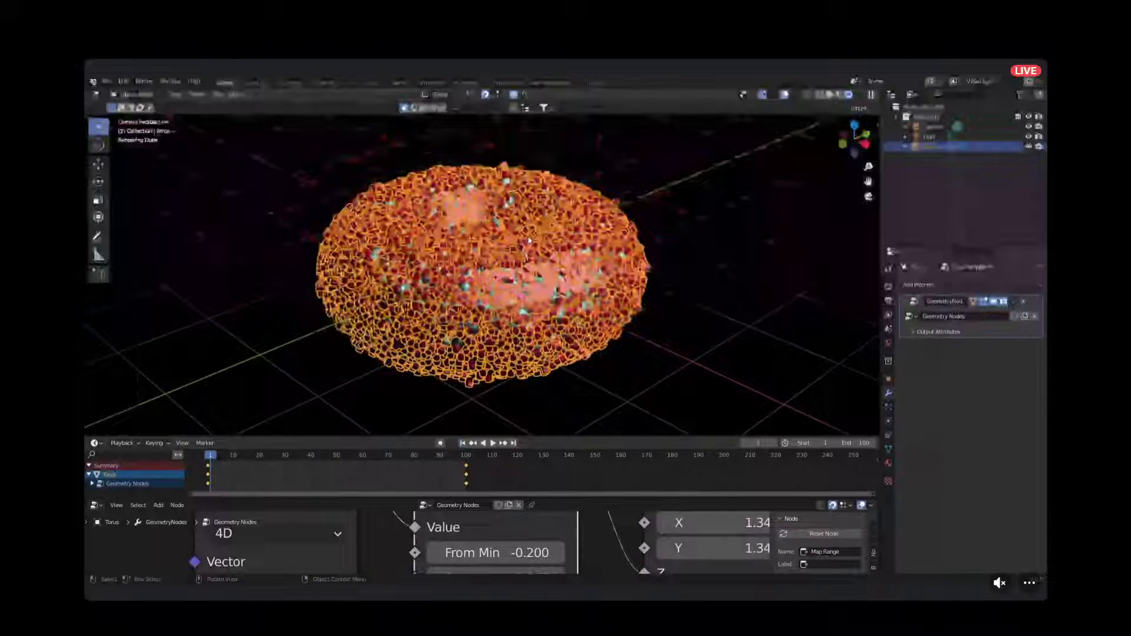
key("r")
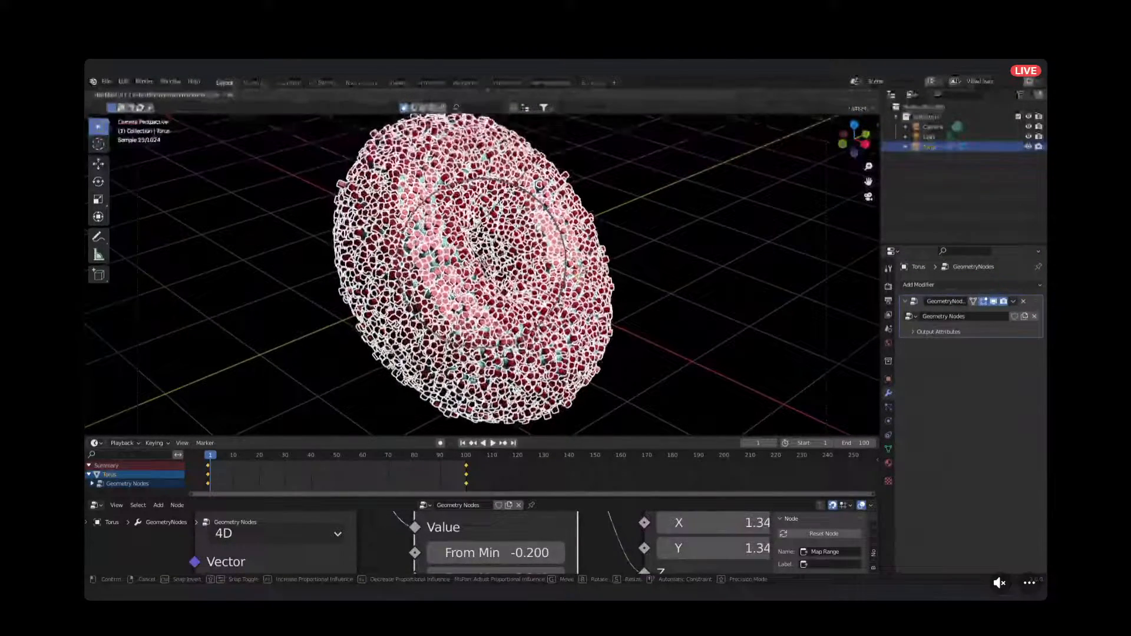
left_click(581, 276)
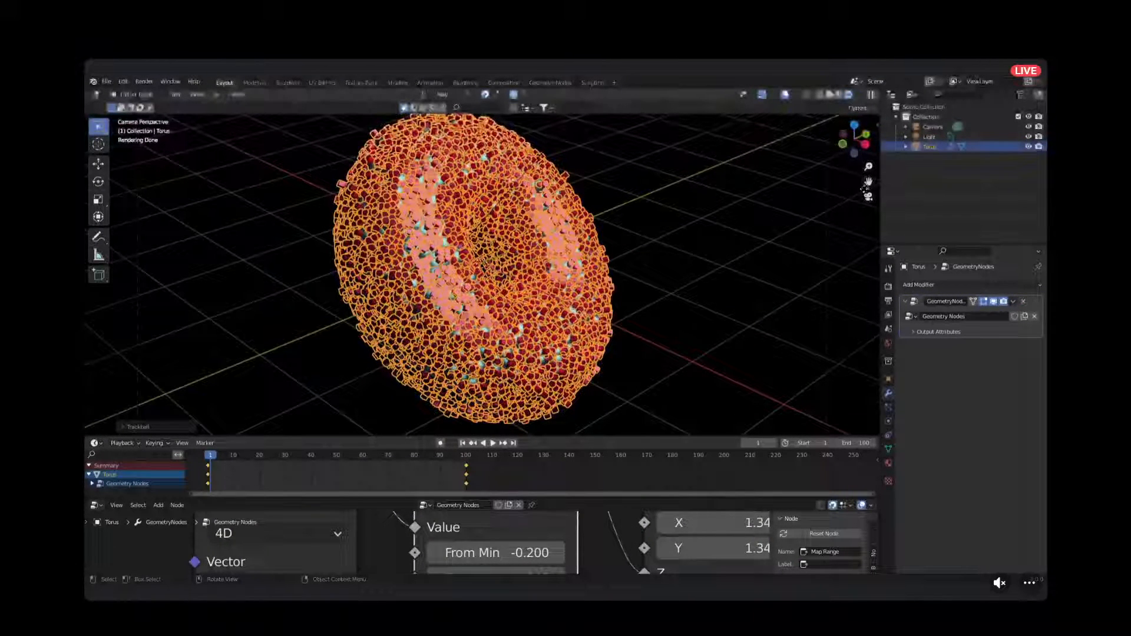
Show the torus's transform values and, back on frame 1, undo the trackball rotation.
key("n")
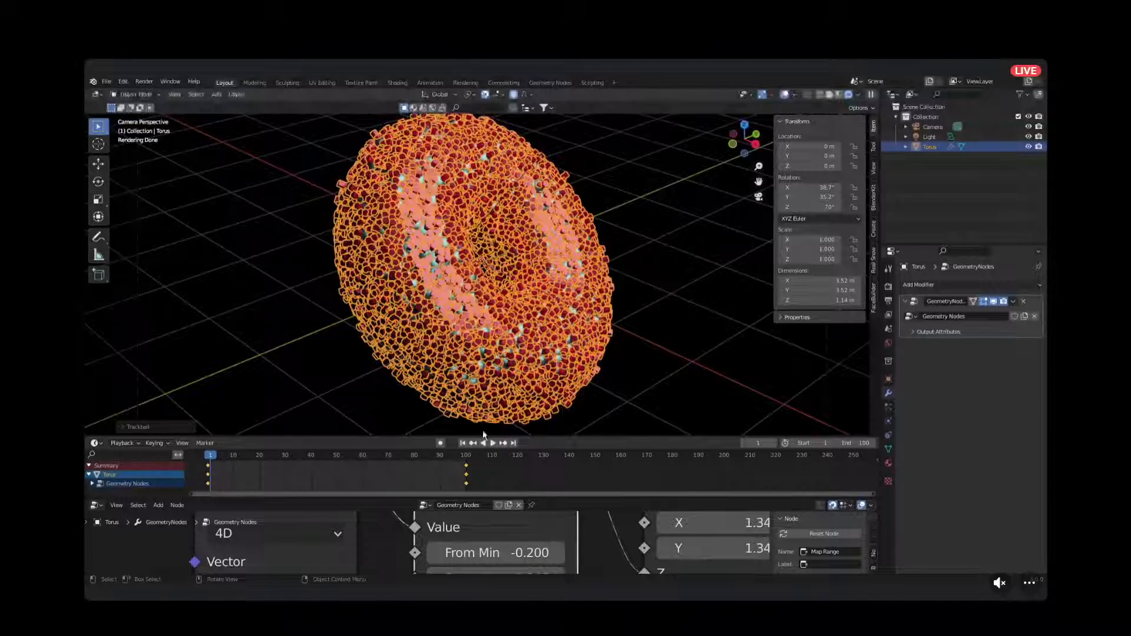
left_click(766, 446)
type("0")
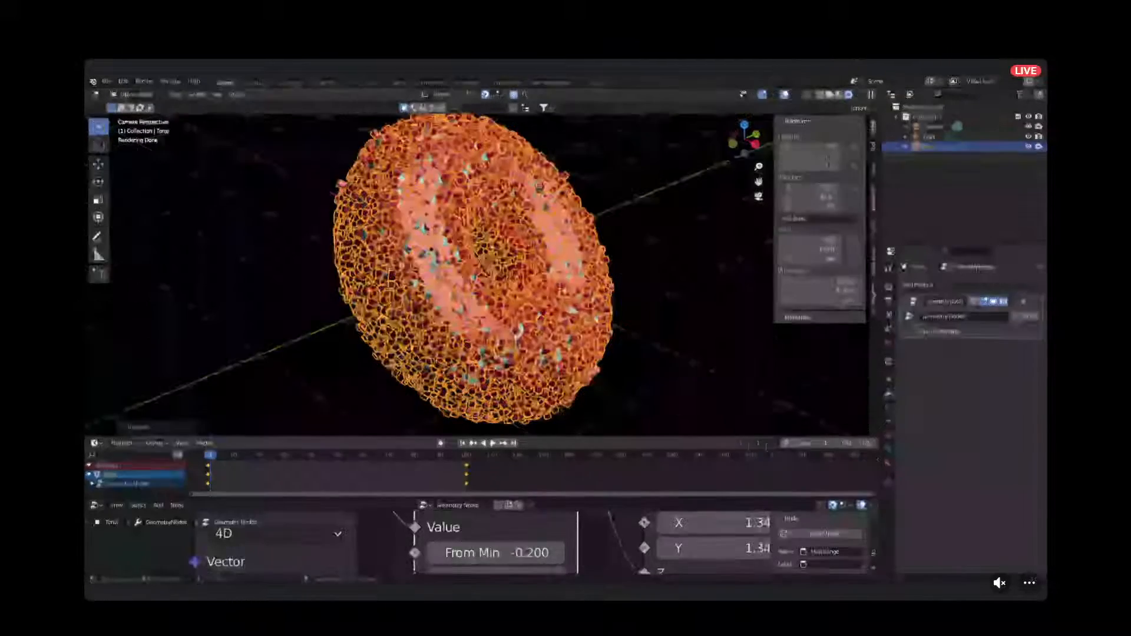
key("Return")
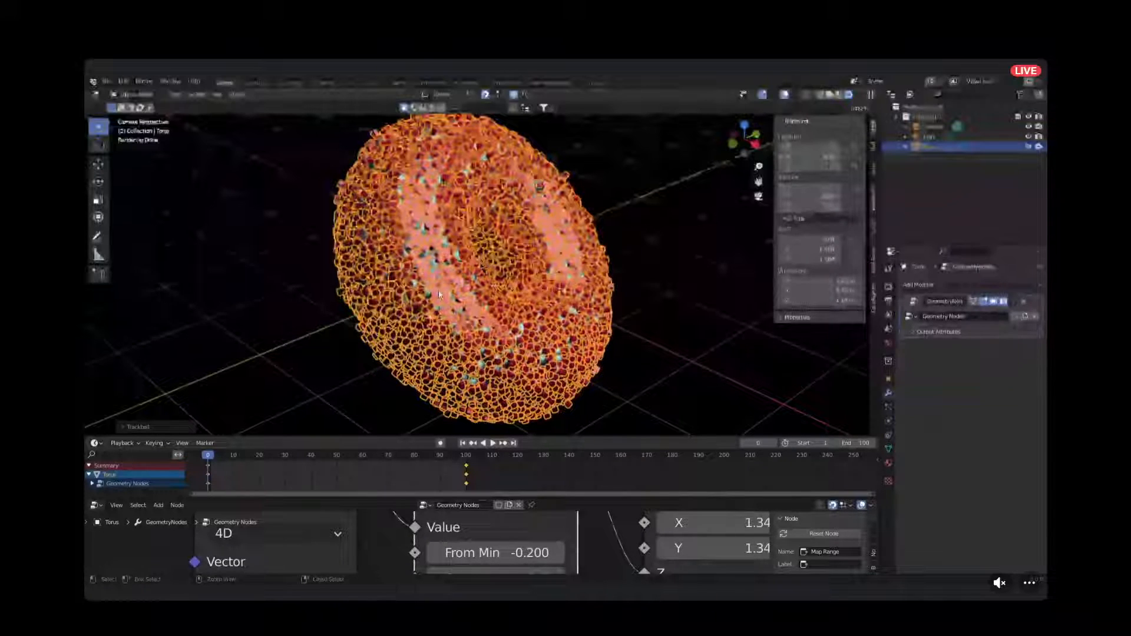
key("Right")
key("ctrl+z")
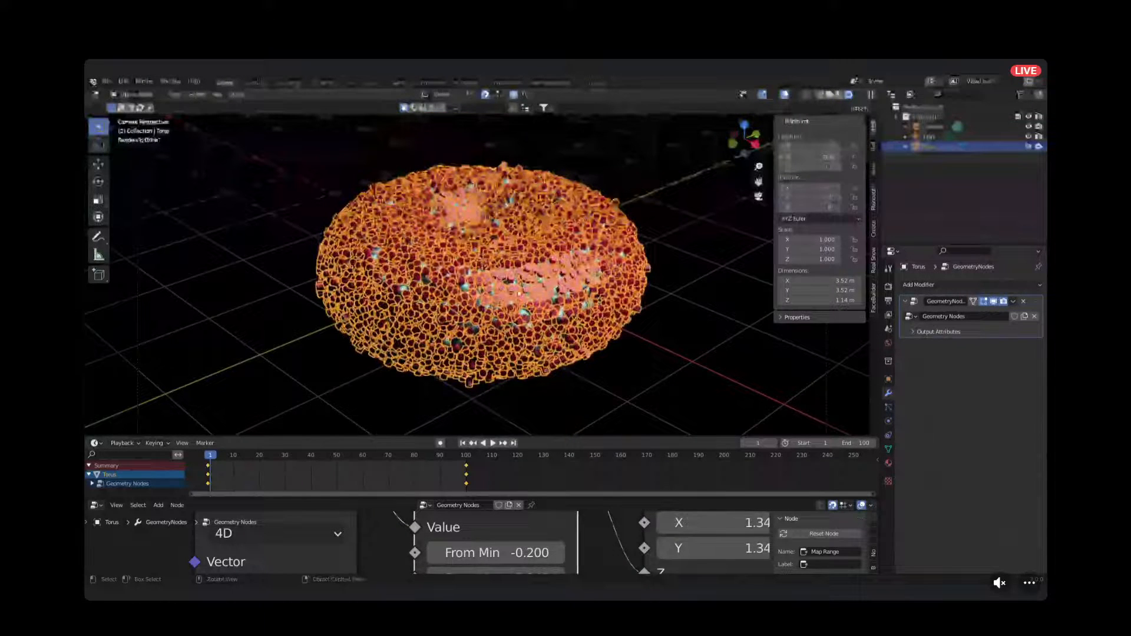
Insert a single keyframe on the torus's Z rotation at 0° on frame 1.
left_click(802, 210)
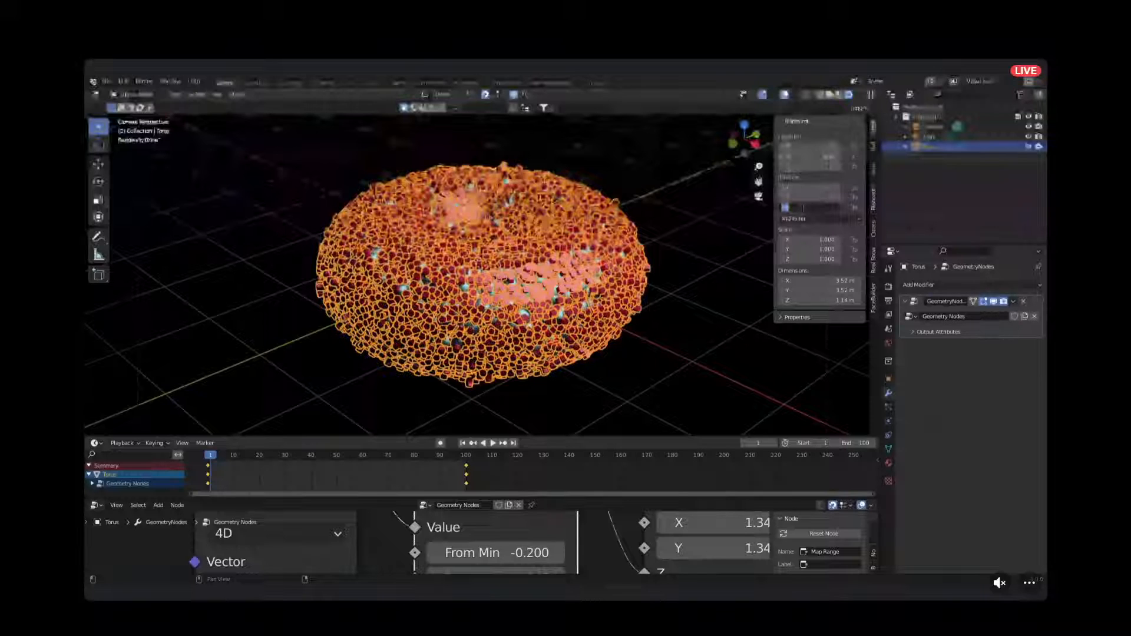
key("Escape")
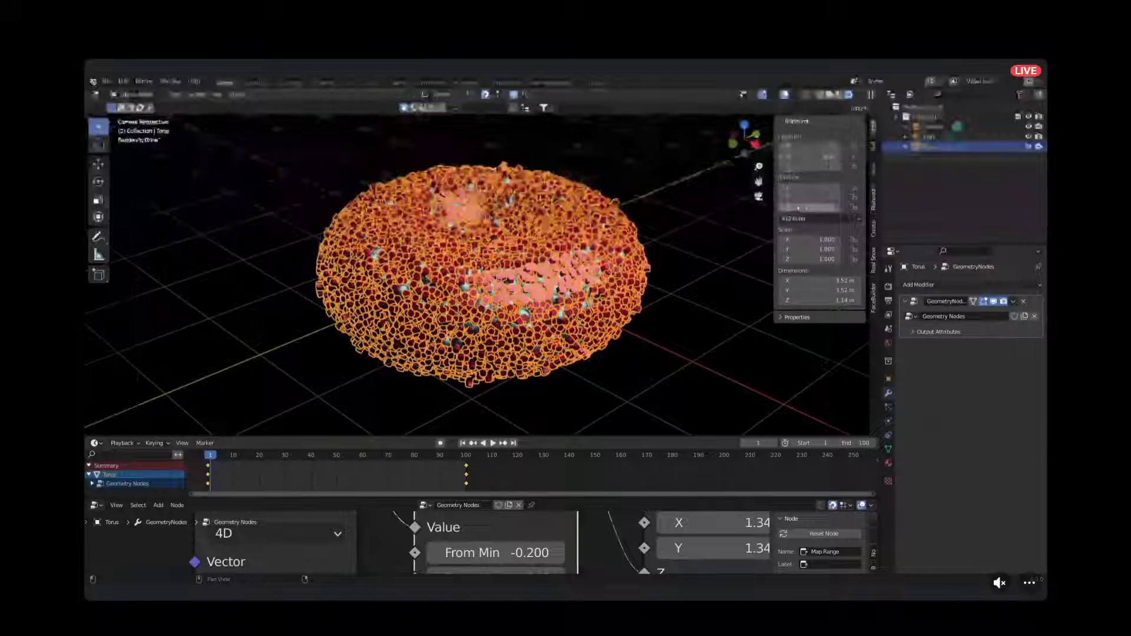
right_click(800, 208)
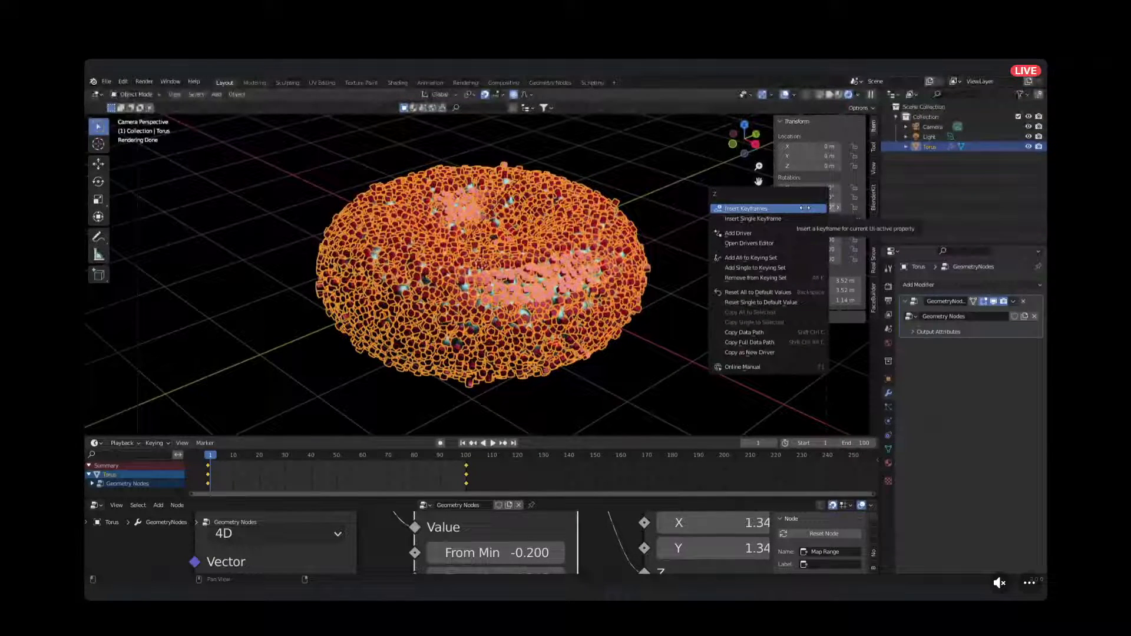
left_click(797, 220)
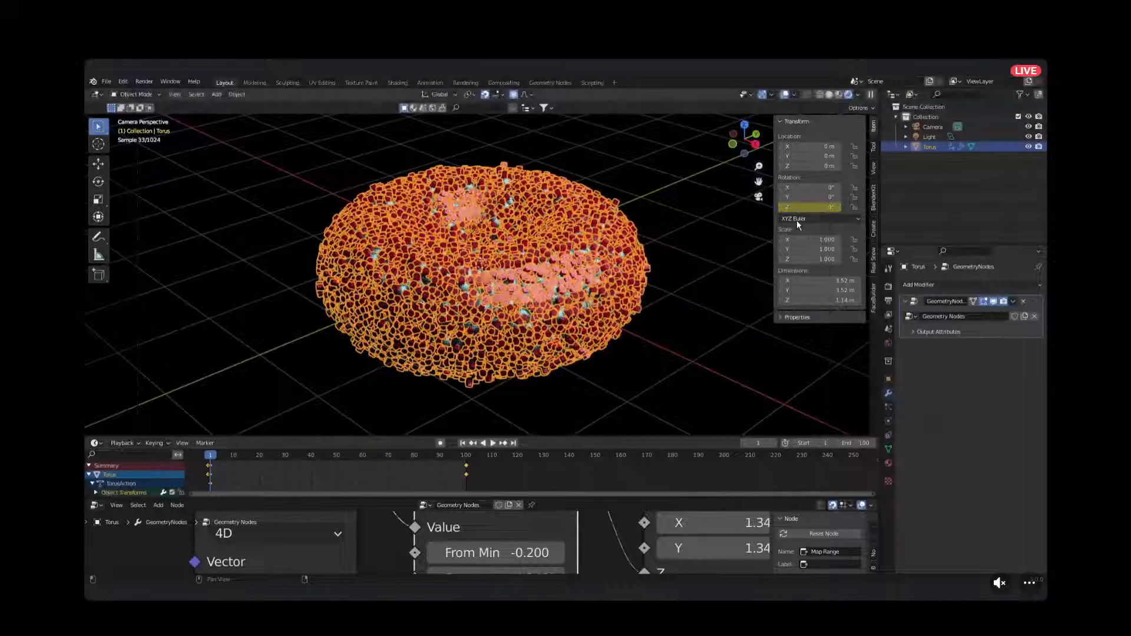
On frame 100, enter a new Z rotation for the torus and insert a single keyframe for it.
left_click(515, 445)
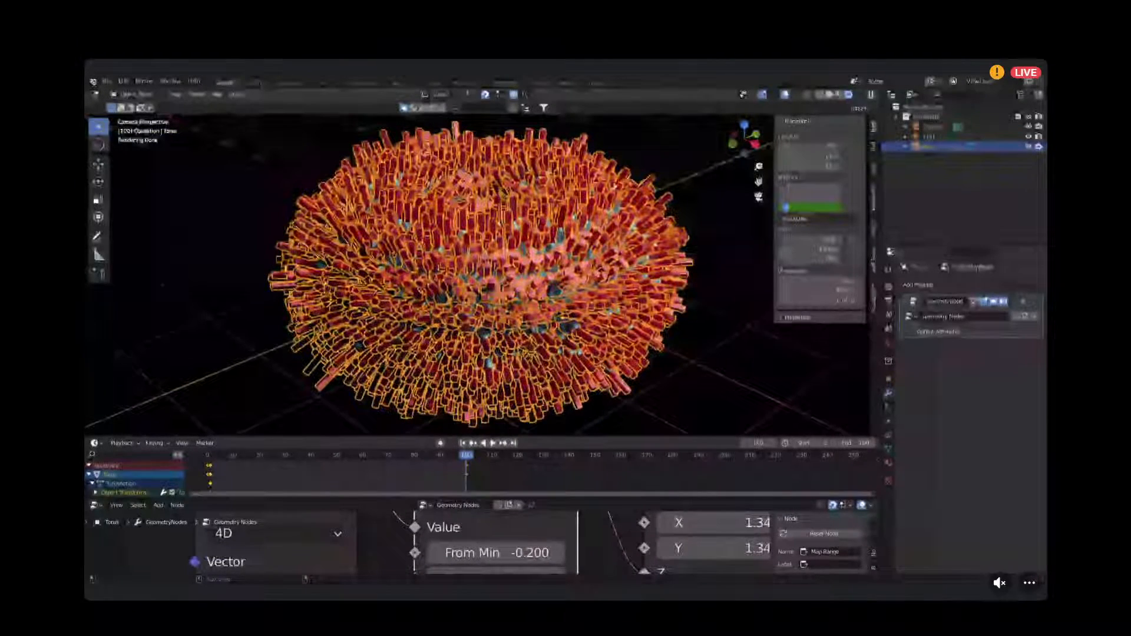
key("Return")
right_click(825, 213)
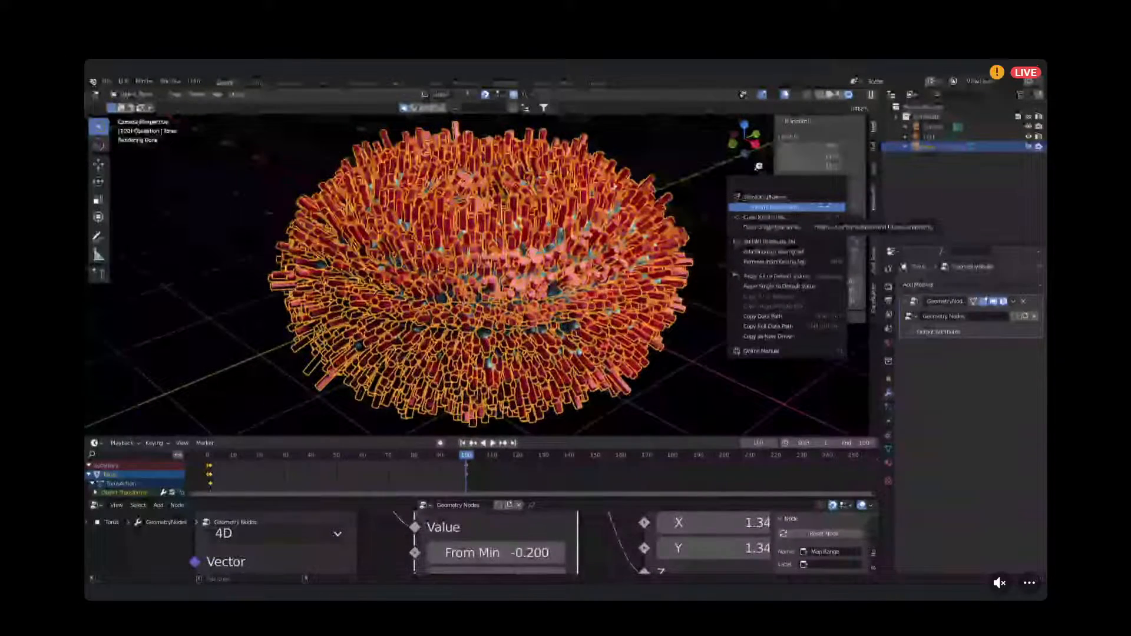
left_click(823, 207)
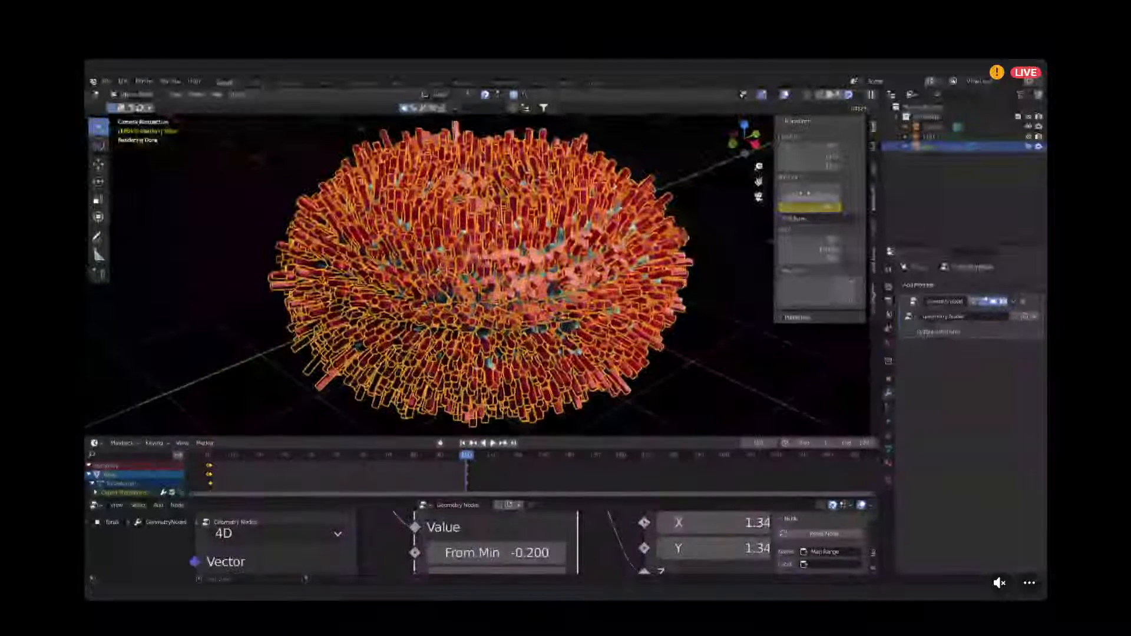
Play the animation from the first frame to check the torus's spin, stop it, and return to frame 1.
left_click(462, 442)
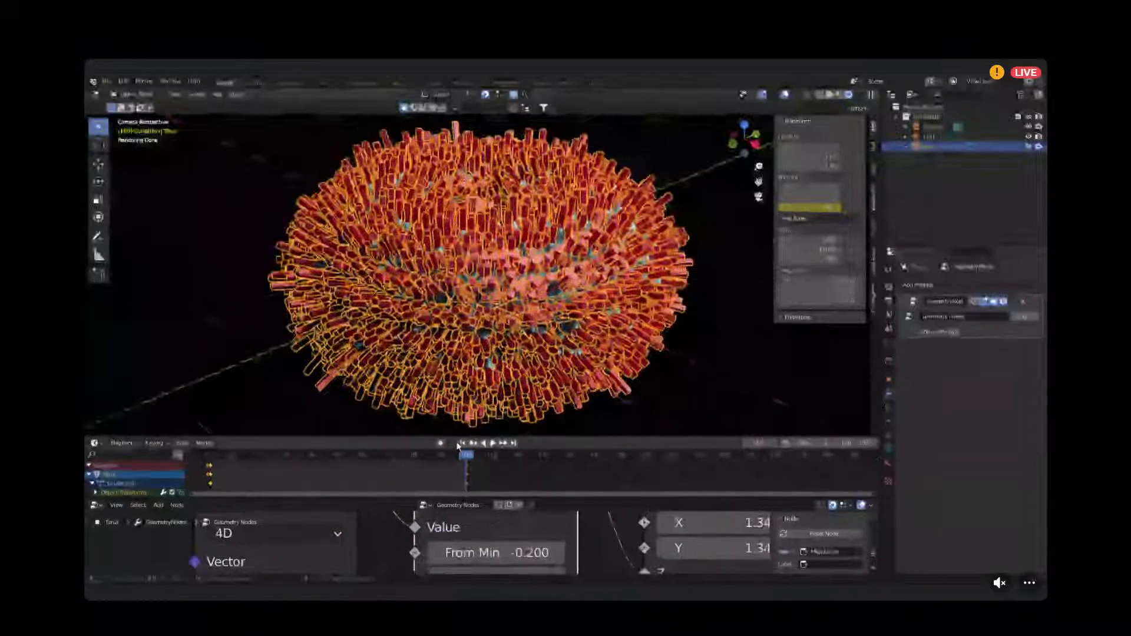
key("space")
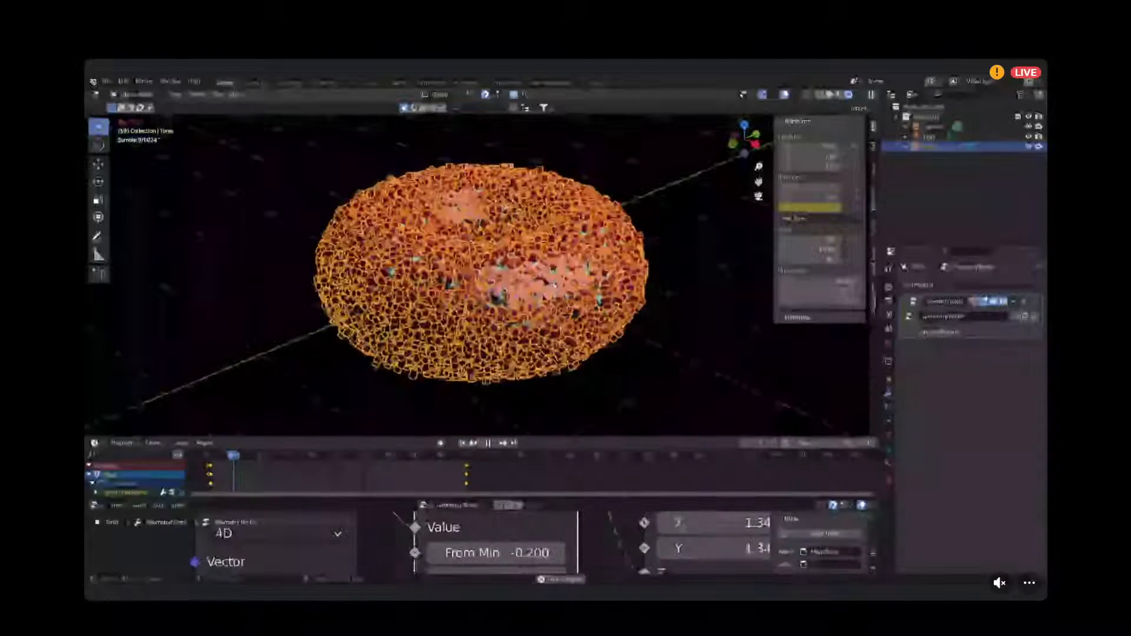
key("space")
left_click(463, 443)
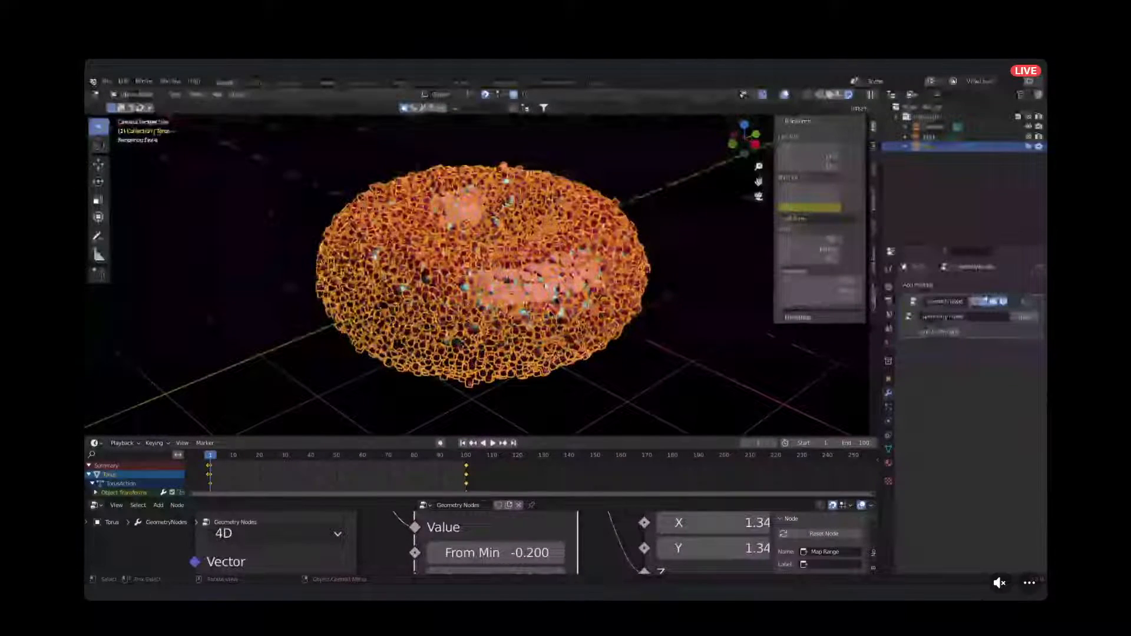
Tilt the torus toward the camera with a trackball rotation and briefly play the animation to check it.
key("r")
key("r")
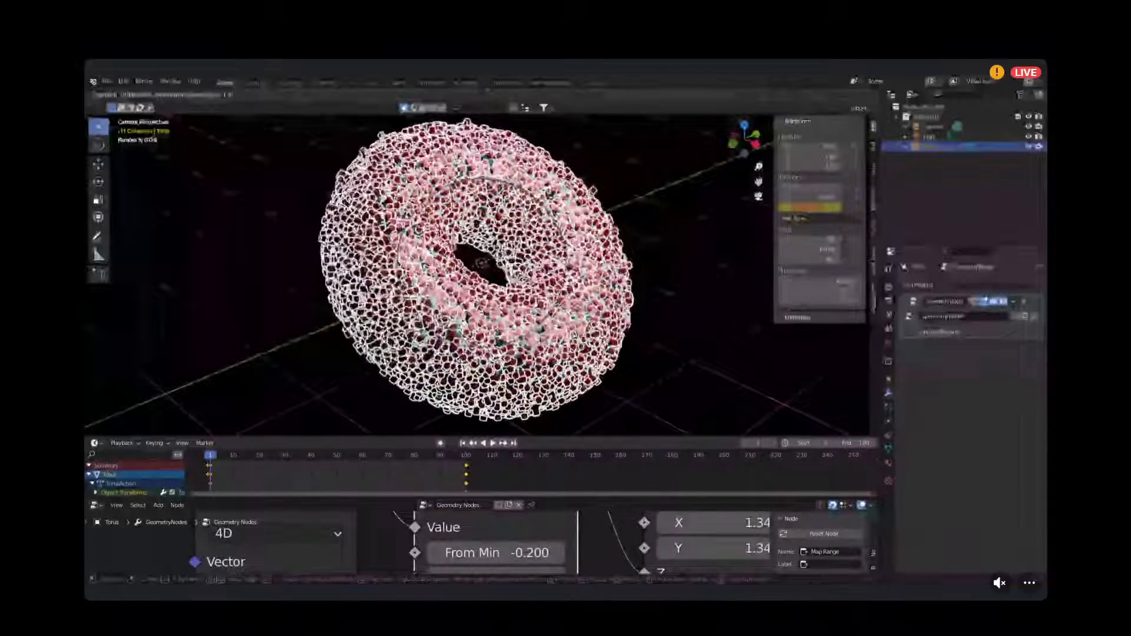
key("Return")
left_click(491, 444)
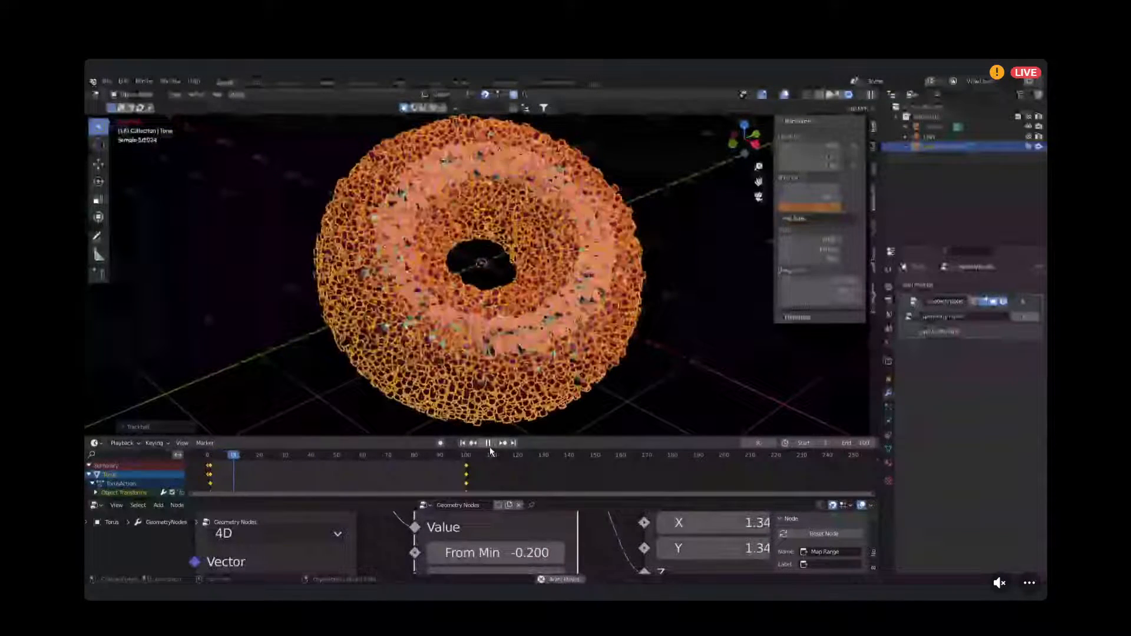
left_click(490, 446)
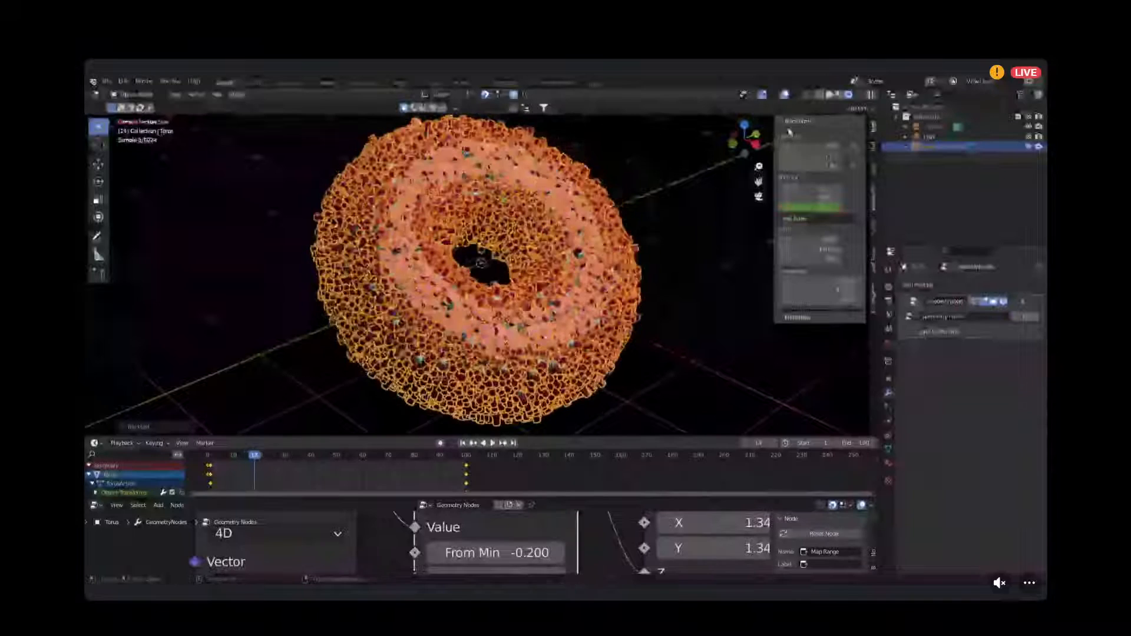
Switch the viewport to solid shading, deselect the torus, and preview the spinning, growing spikes.
left_click(831, 95)
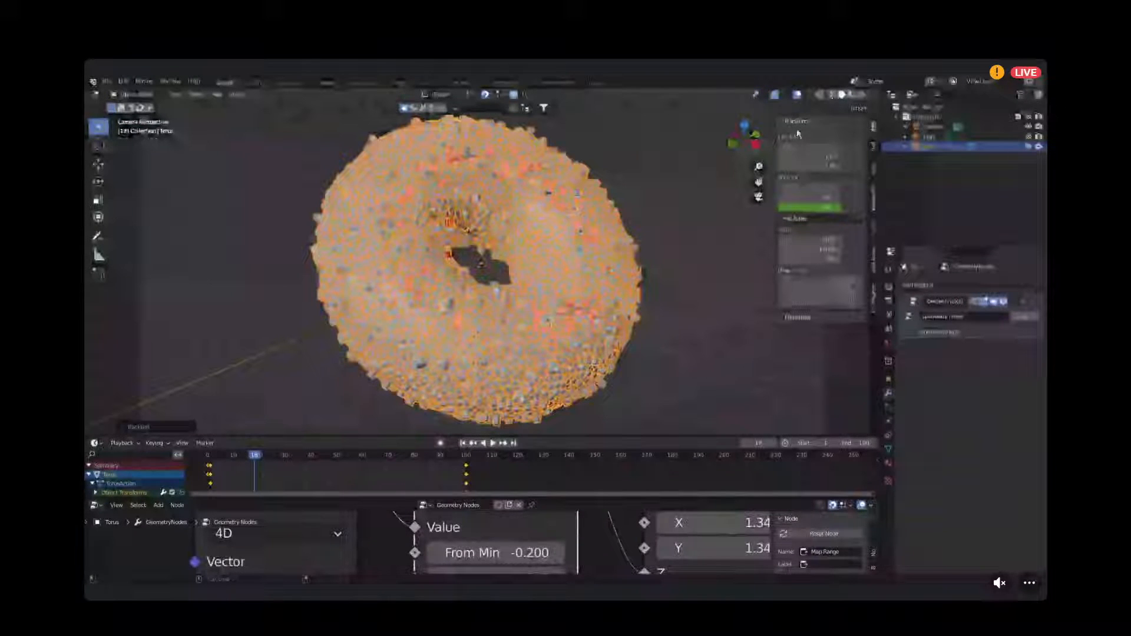
left_click(683, 291)
key("space")
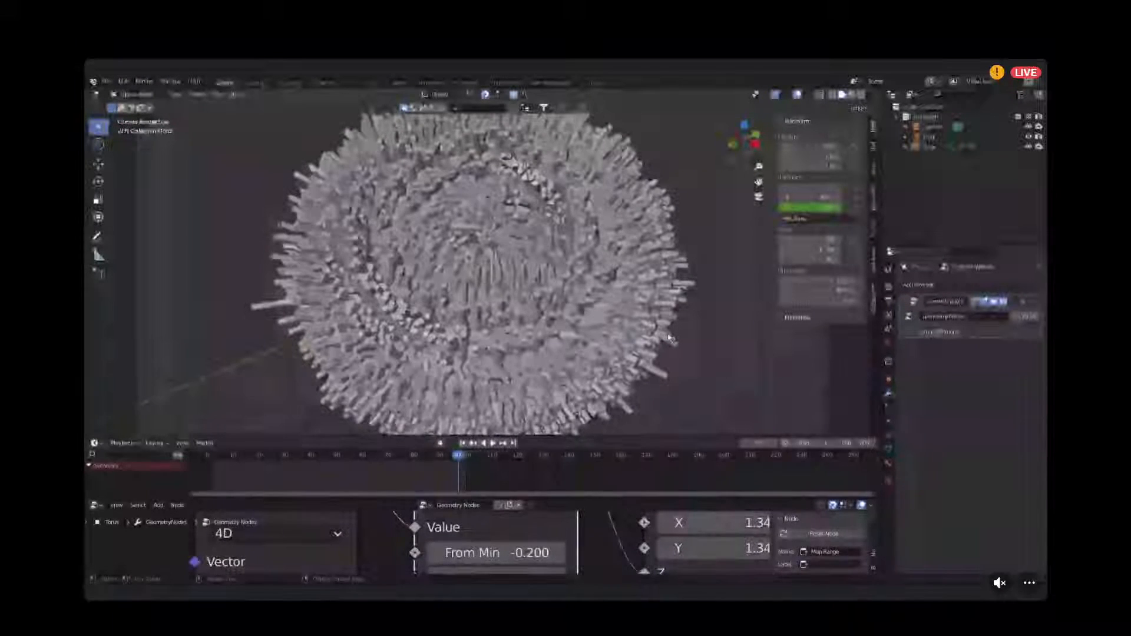
Examine how the full-grown spikes fit the camera frame and switch the viewport back to rendered shading.
scroll(440, 322, "down", 2)
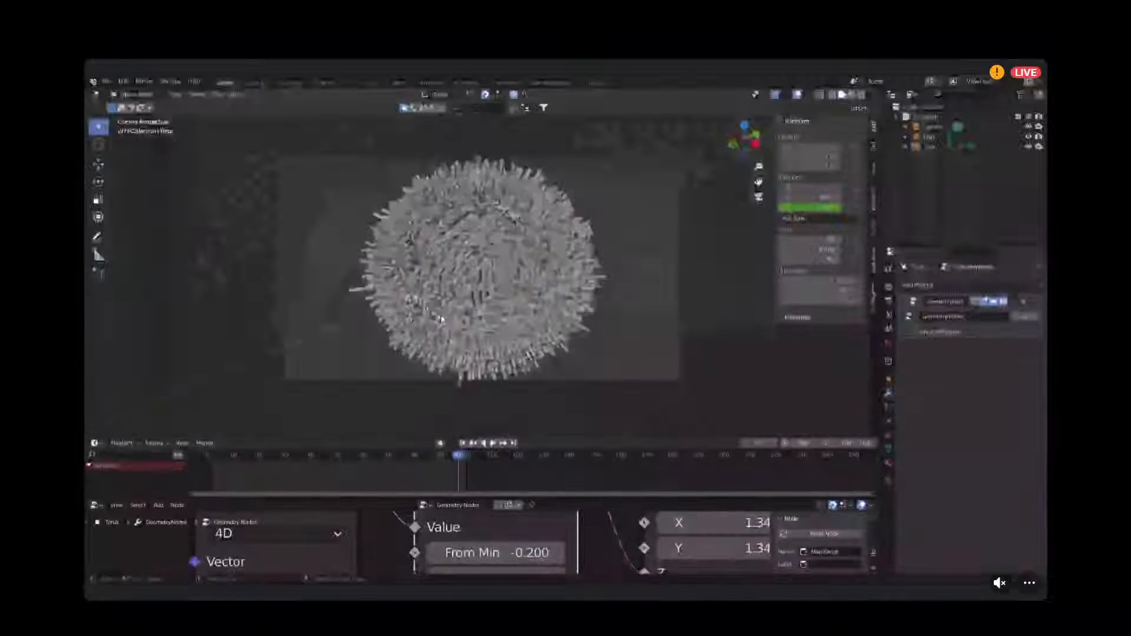
scroll(493, 337, "up", 1)
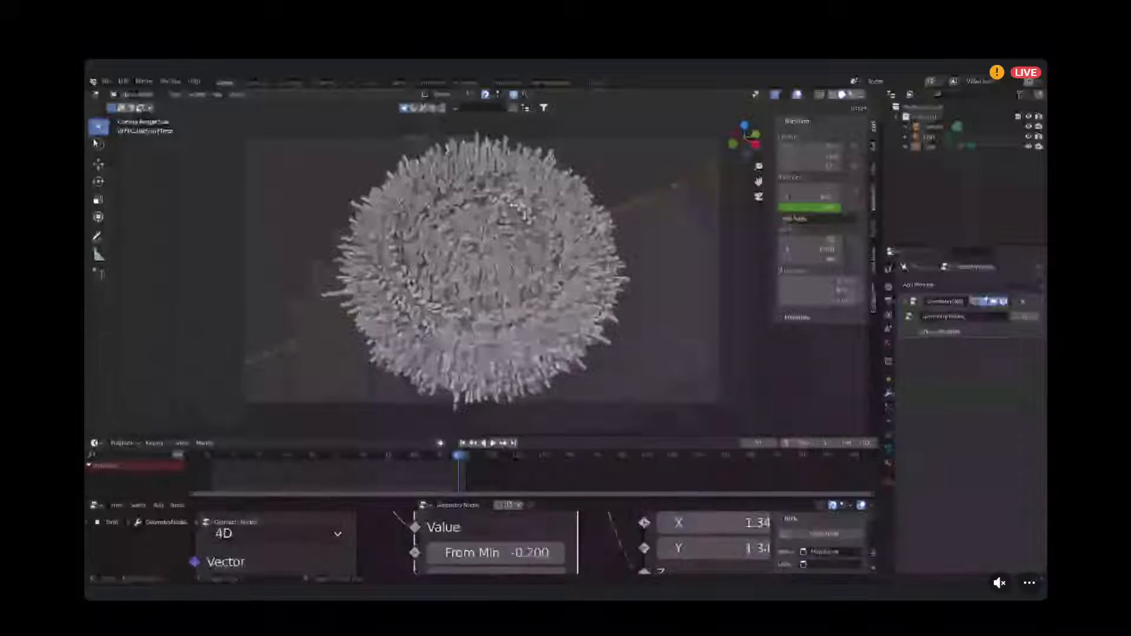
scroll(495, 261, "up", 2)
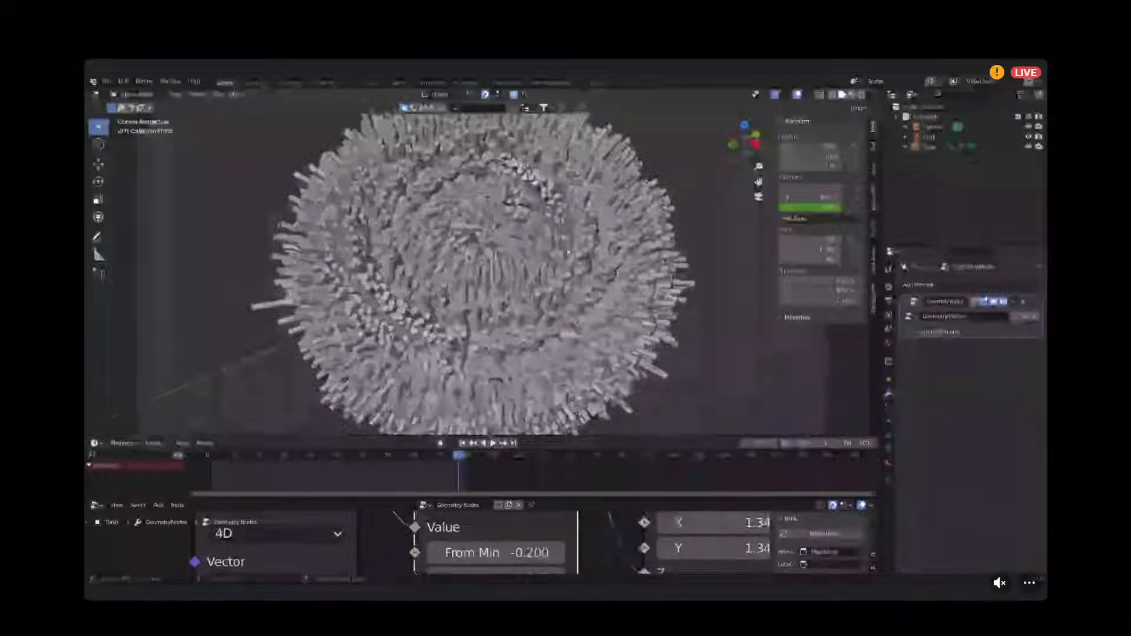
scroll(495, 266, "down", 1)
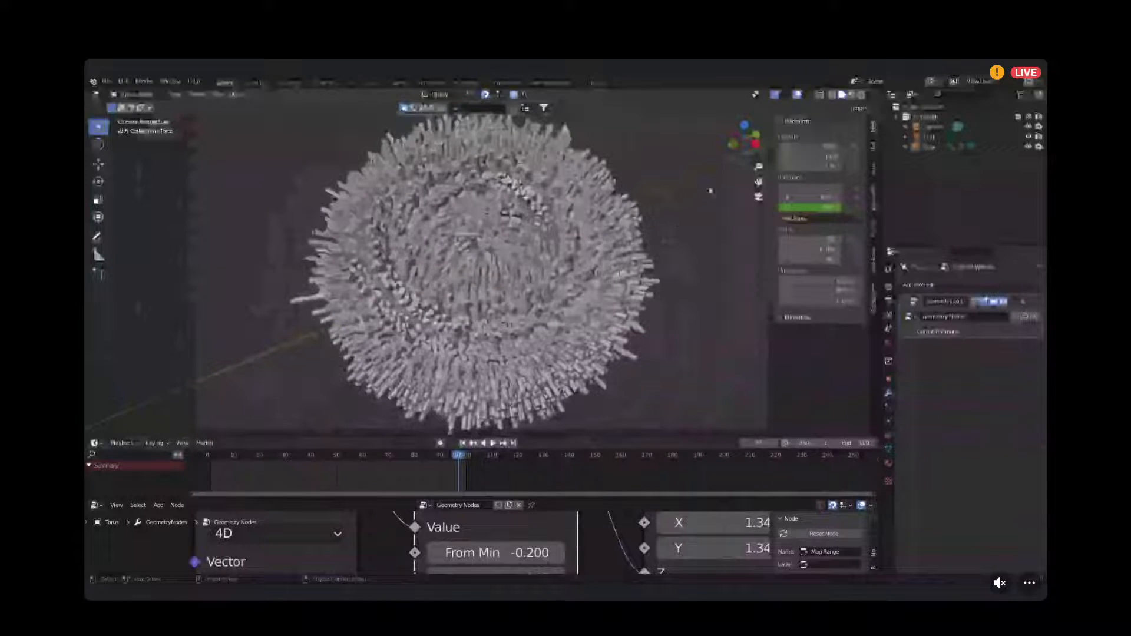
left_click(863, 94)
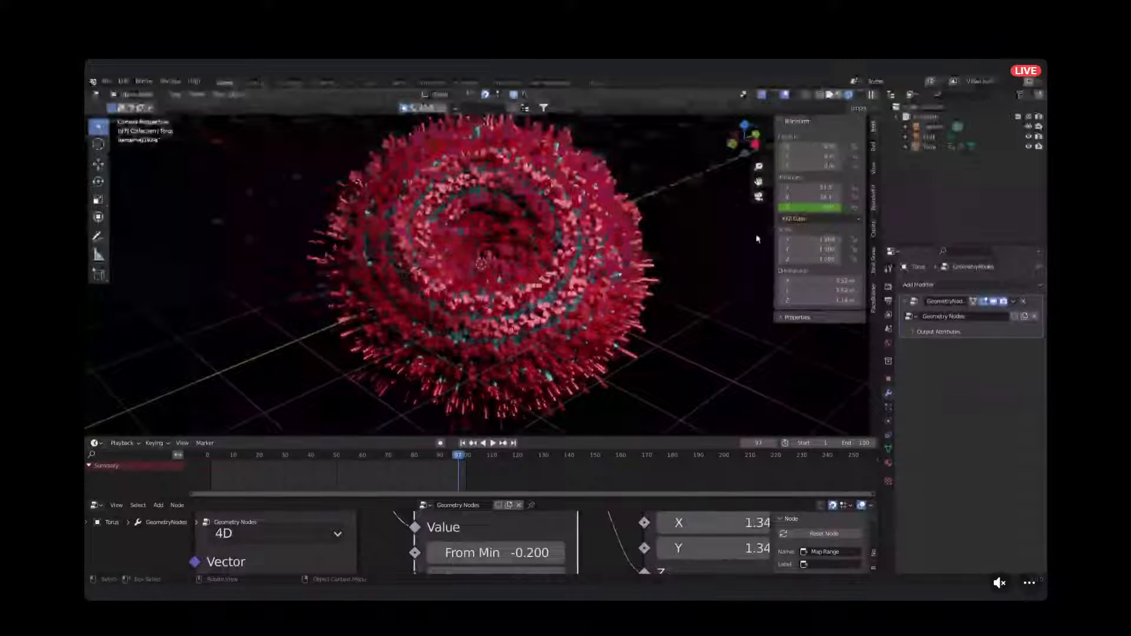
scroll(598, 309, "down", 1)
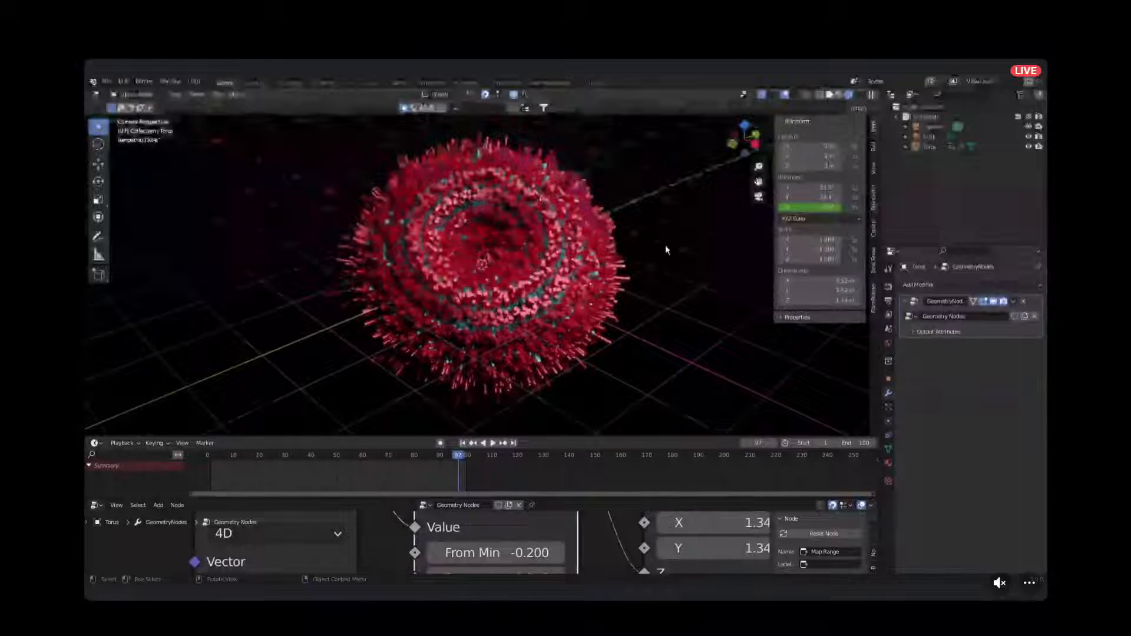
Set the render output's horizontal resolution to 1080 px to give a square frame.
left_click(889, 301)
left_click(1002, 299)
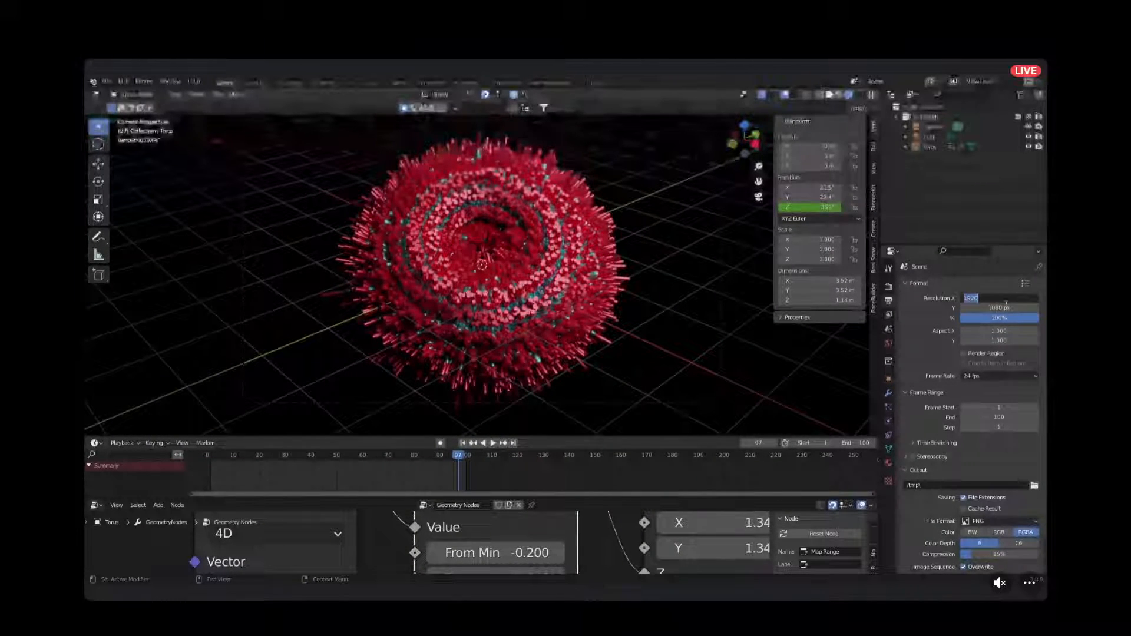
type("1")
key("Return")
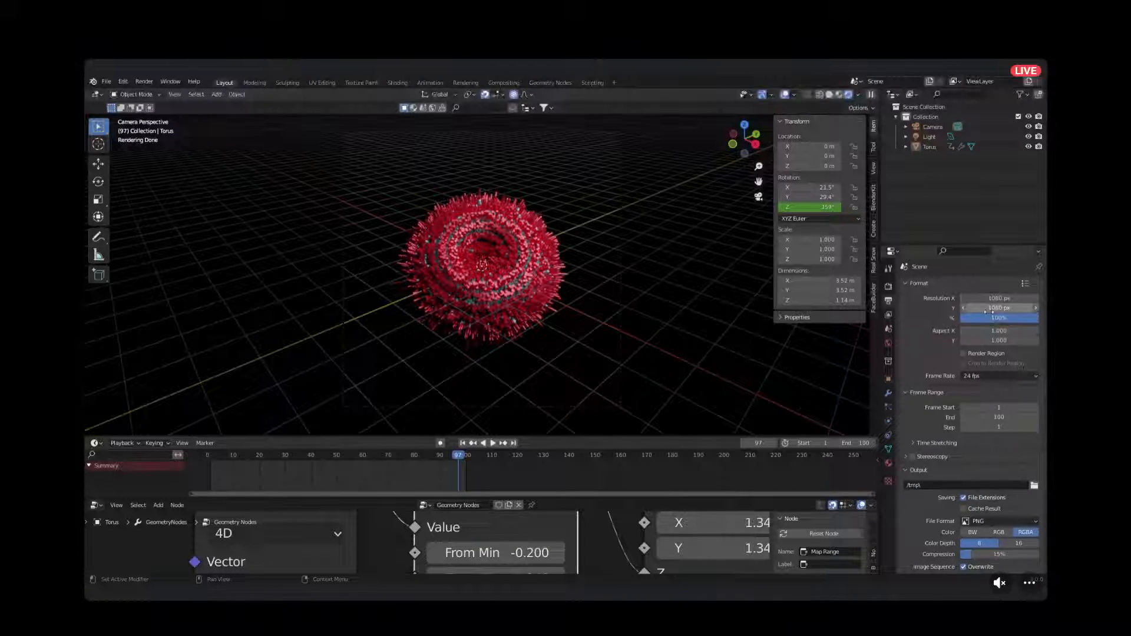
Hide the viewport overlays and examine the rendered spikes up close in the camera view.
left_click(786, 95)
scroll(481, 336, "up", 5)
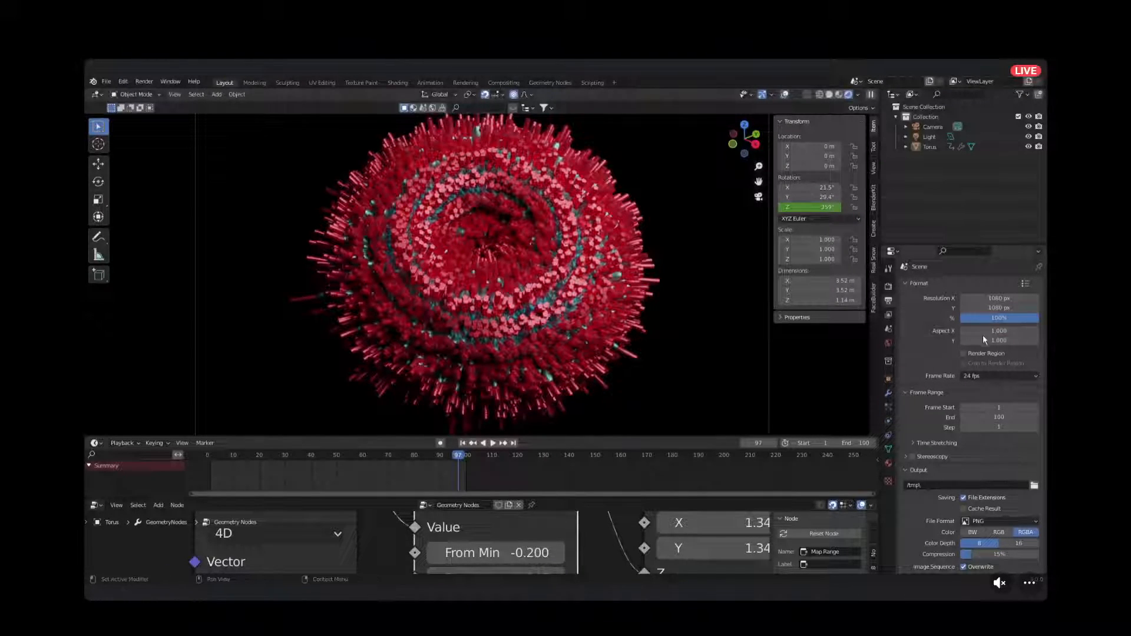
scroll(510, 311, "down", 3)
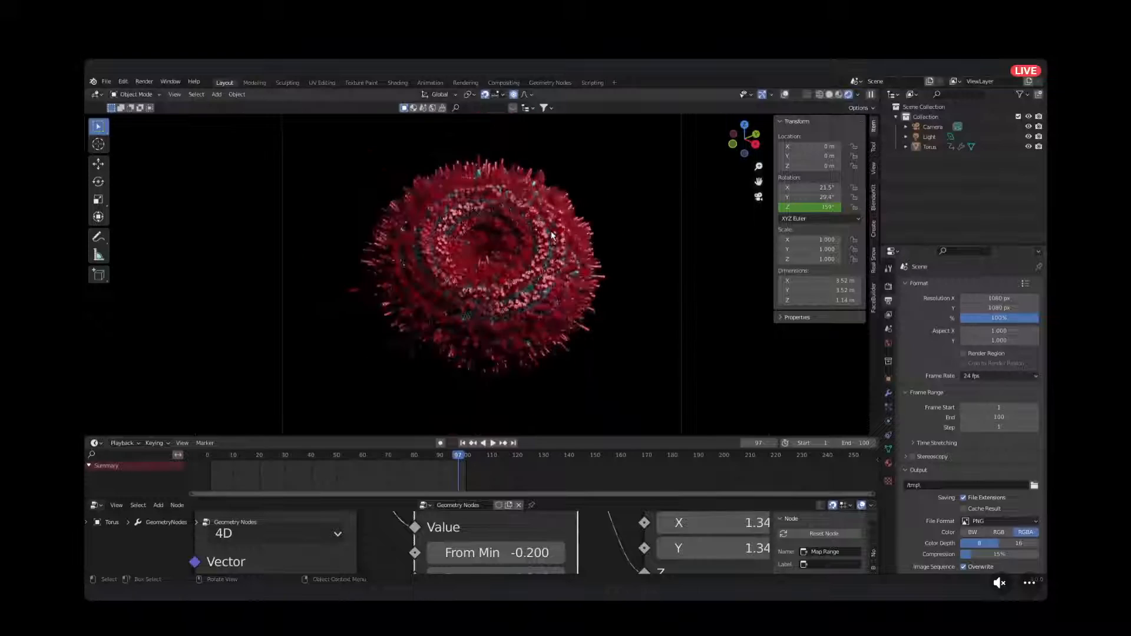
scroll(509, 310, "up", 3)
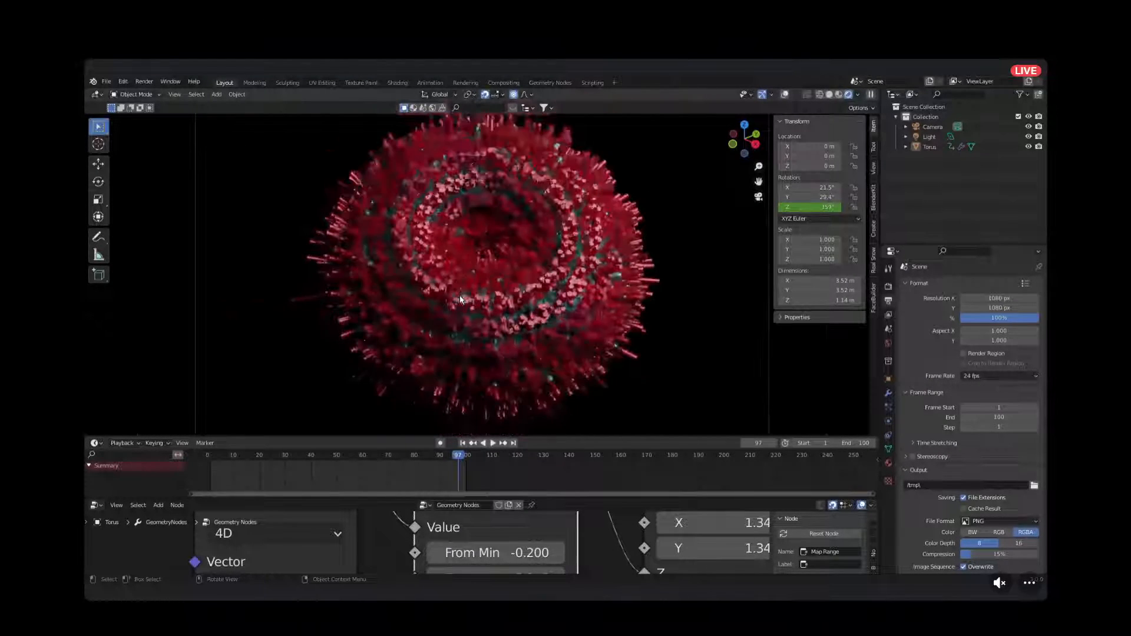
scroll(459, 299, "up", 3)
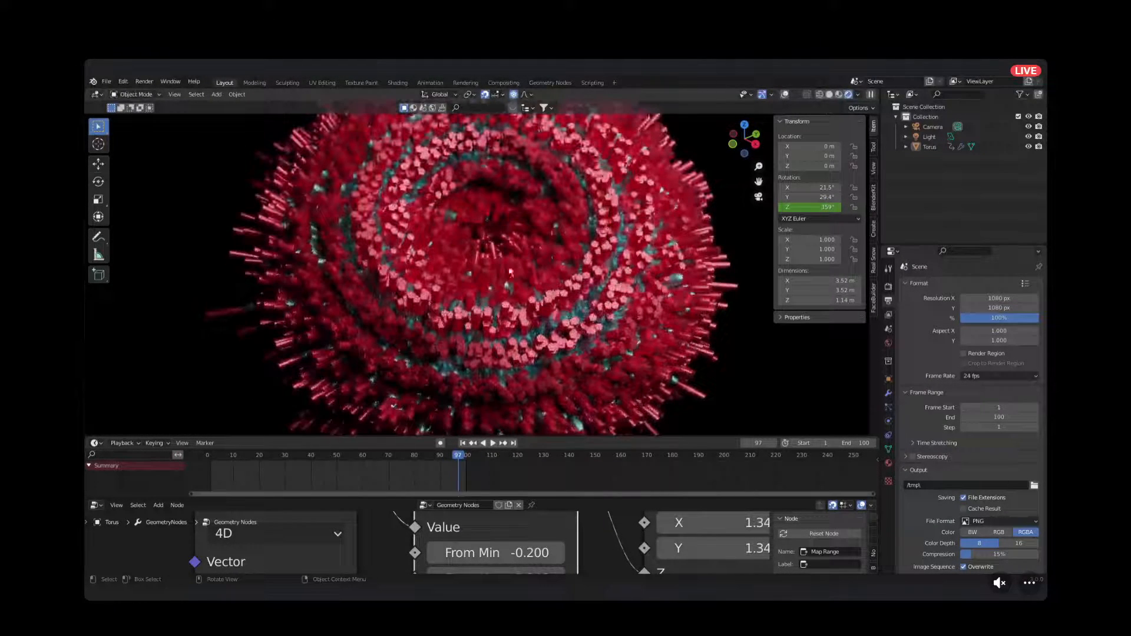
middle_click_drag(568, 207, 623, 274)
scroll(570, 293, "down", 8)
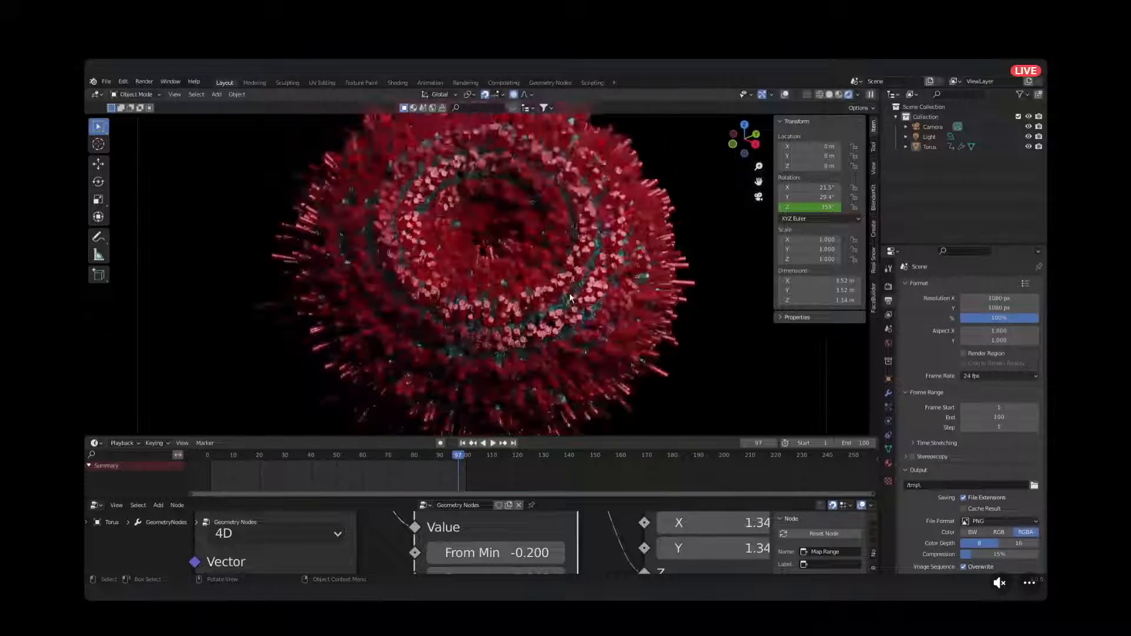
Select the camera and increase its focal length to 75 mm so the torus fills more of the frame.
left_click(935, 127)
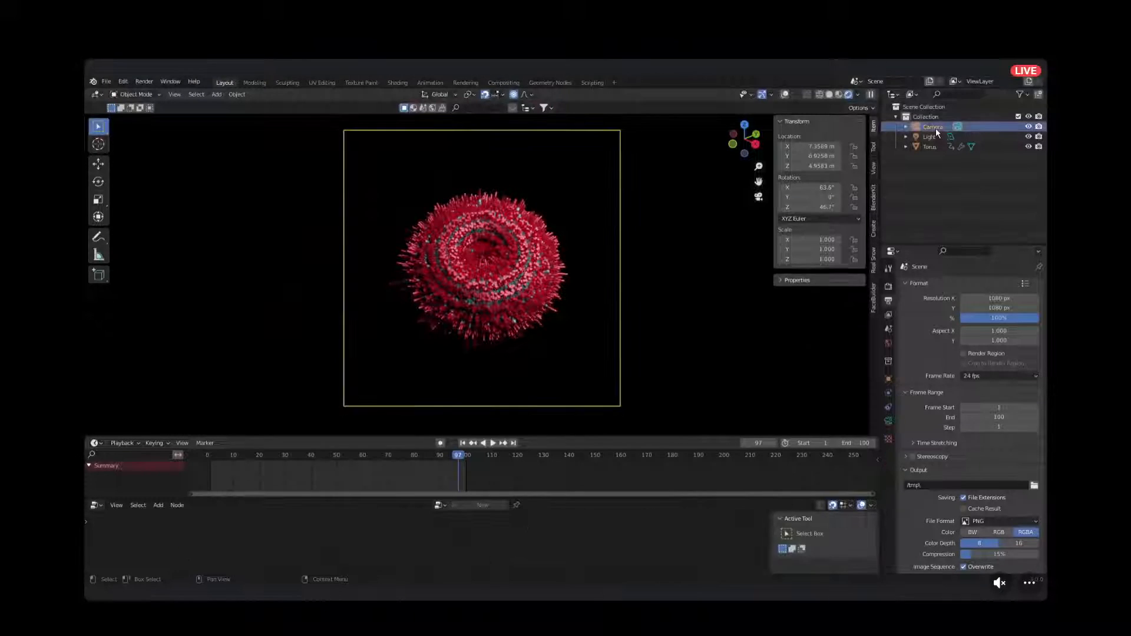
left_click(889, 420)
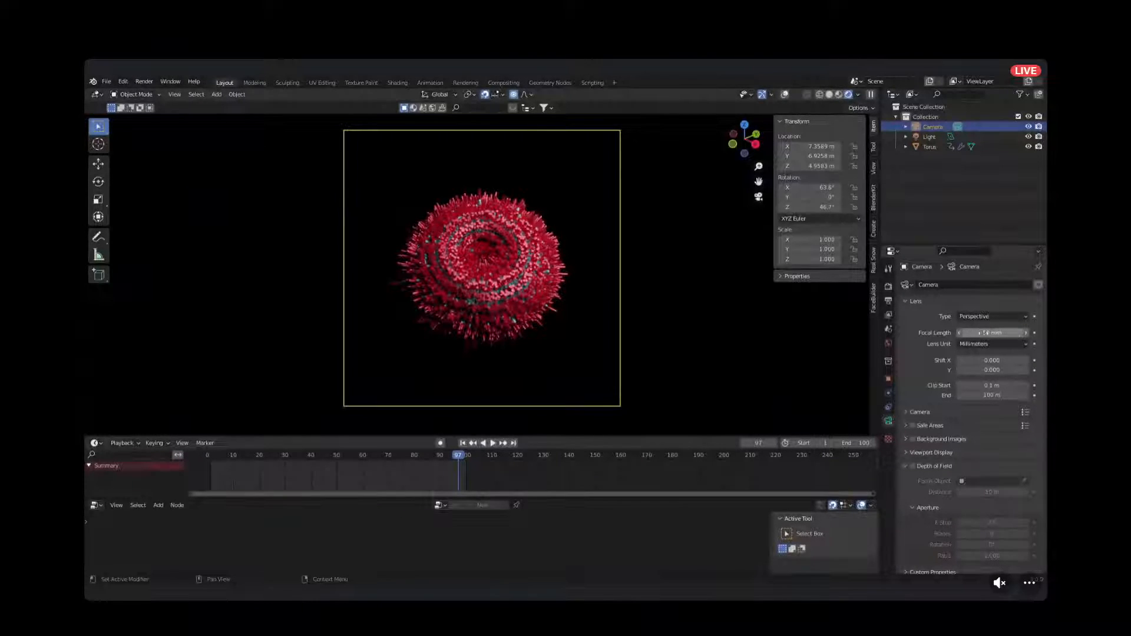
left_click_drag(992, 333, 1025, 333)
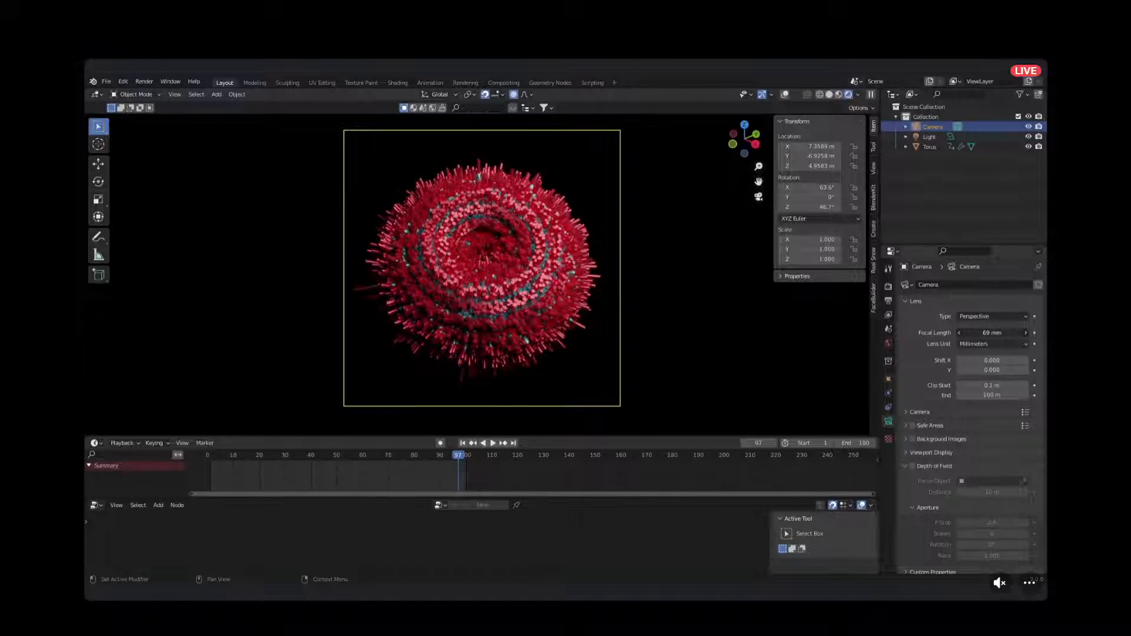
left_click_drag(1026, 333, 1036, 333)
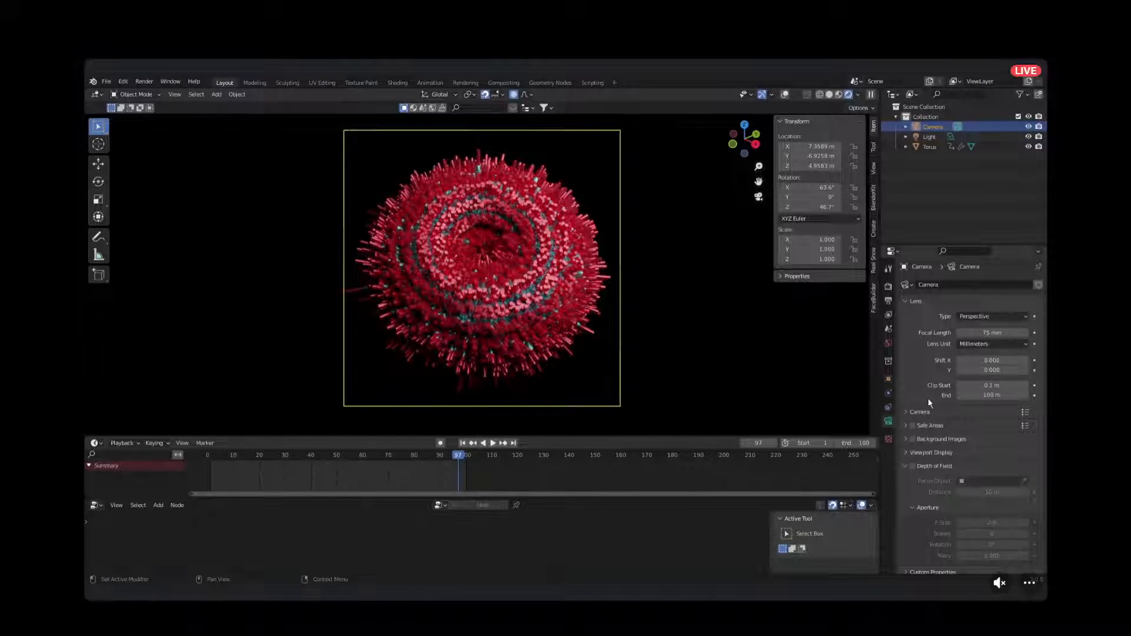
Enable depth of field on the camera and pick the torus as its focus object.
scroll(931, 403, "down", 1)
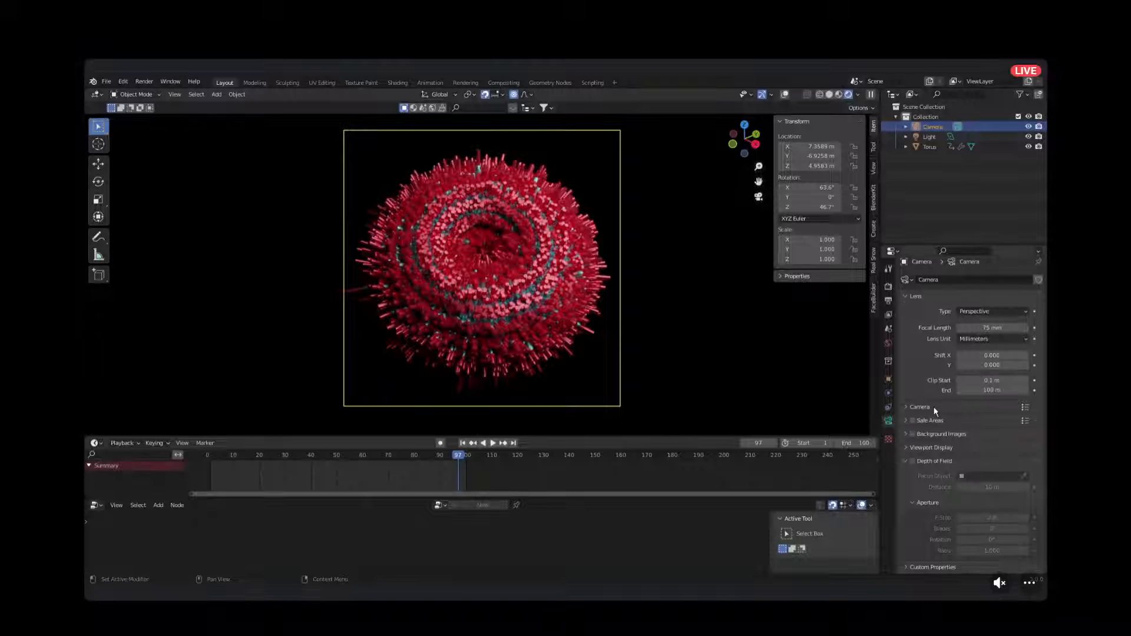
left_click(918, 462)
left_click(913, 467)
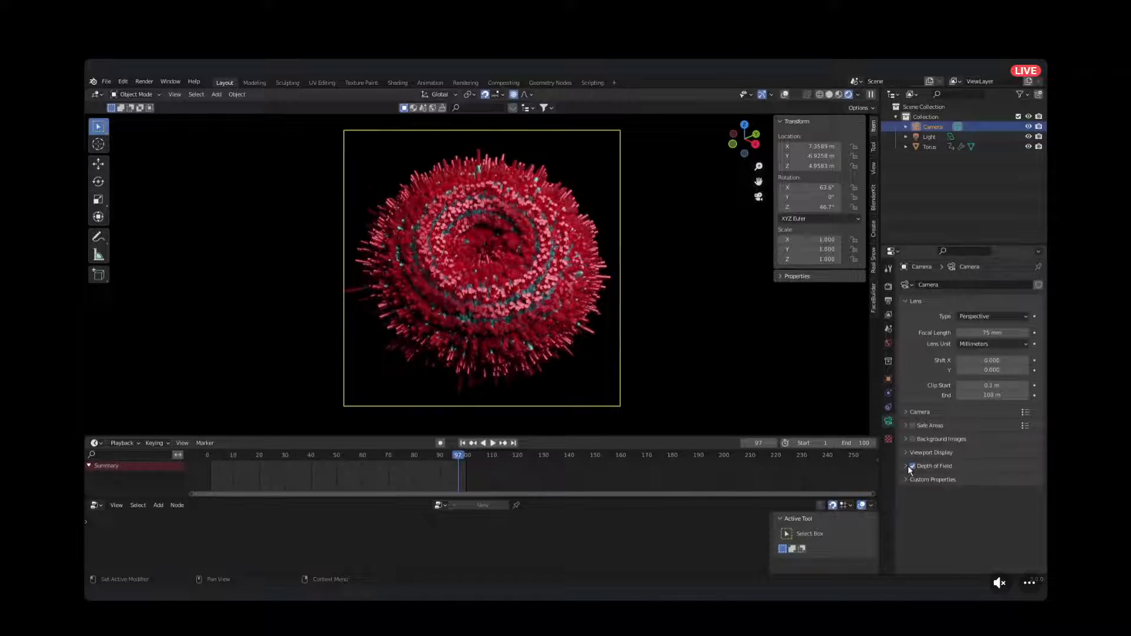
left_click(905, 467)
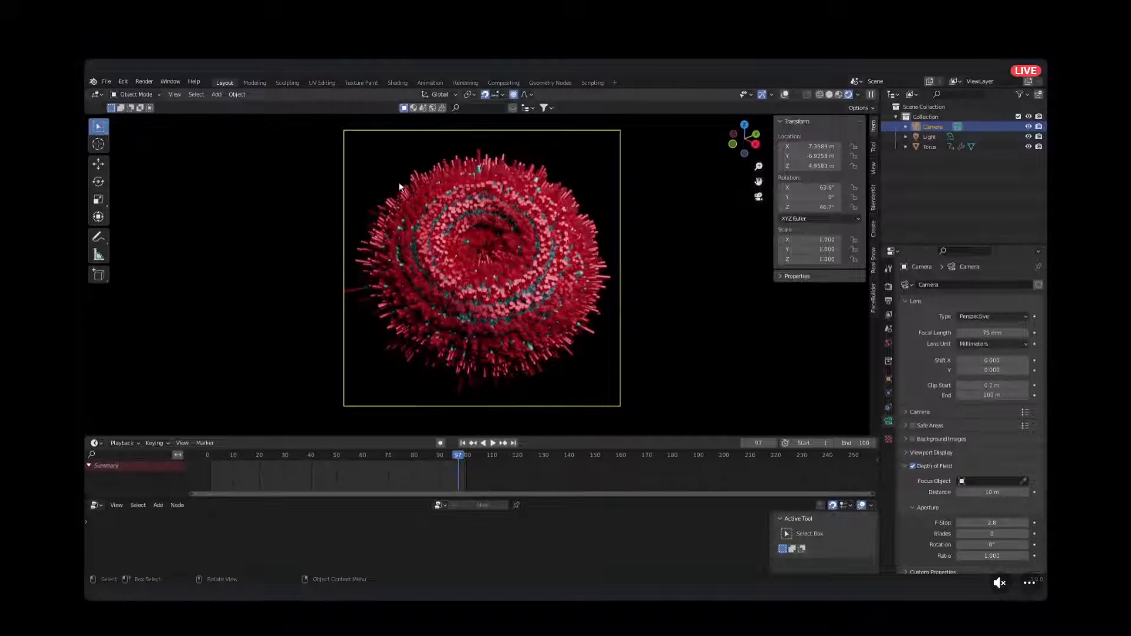
left_click(545, 295)
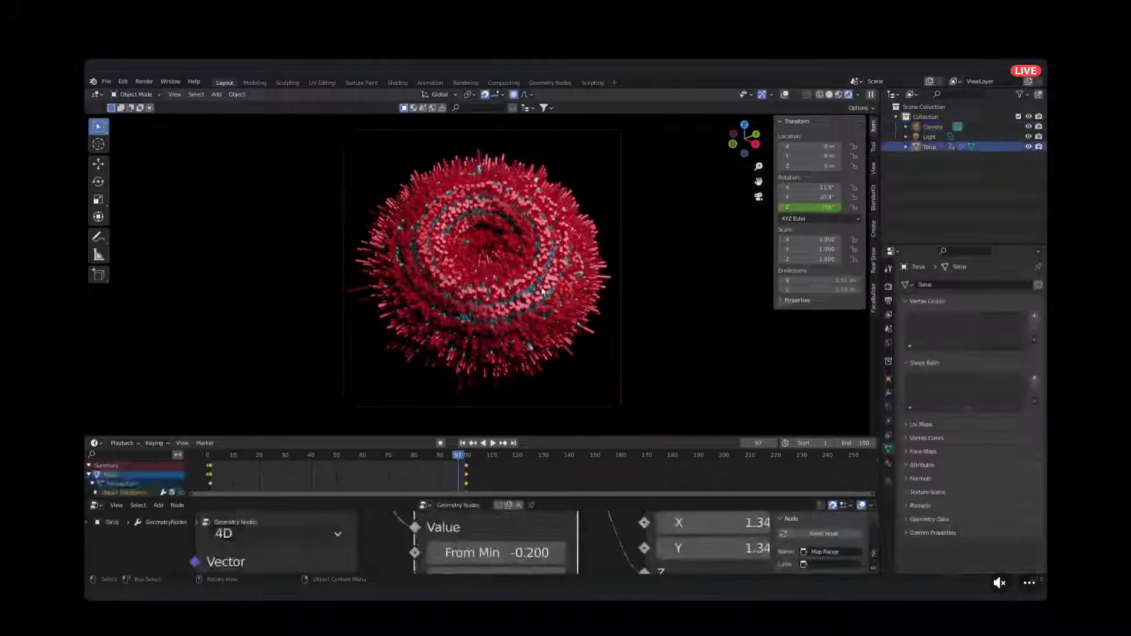
left_click(933, 126)
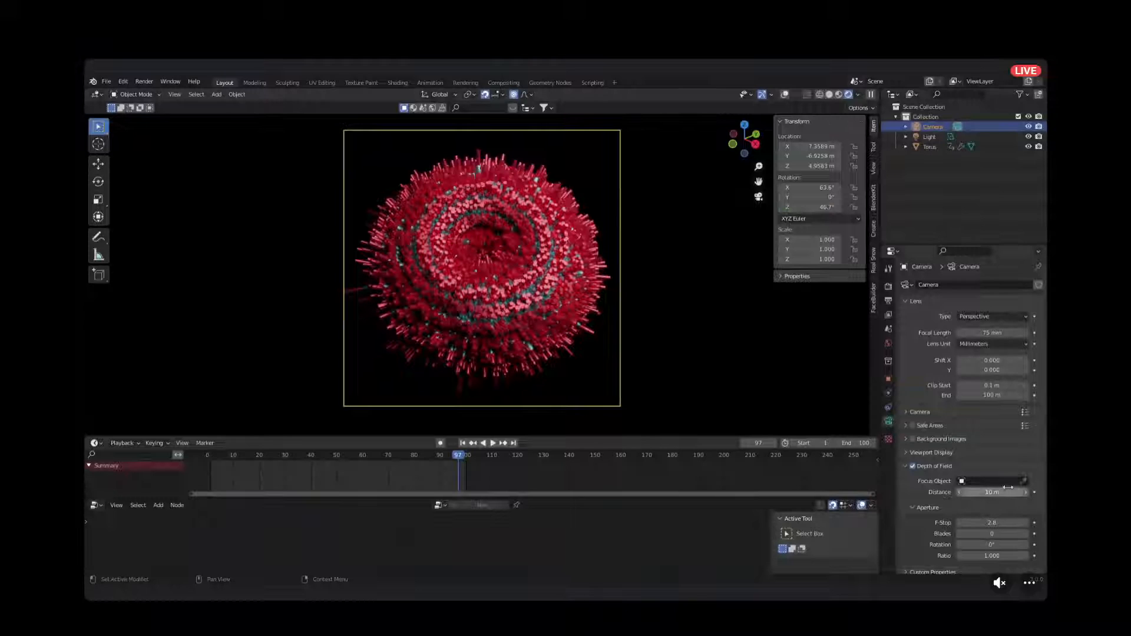
left_click(1025, 481)
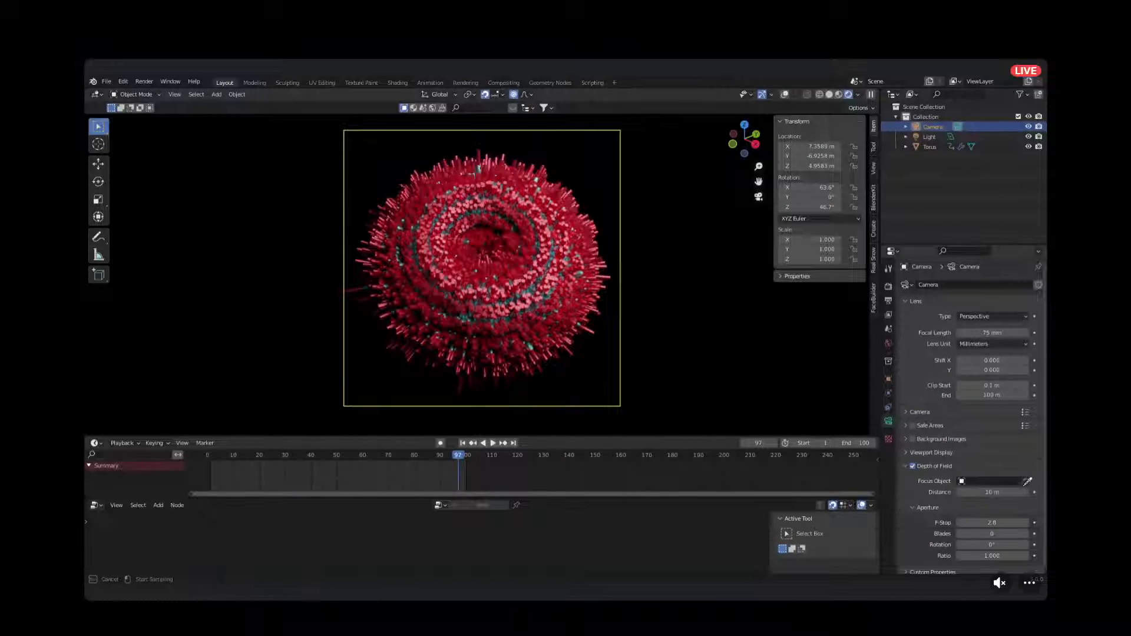
left_click(458, 277)
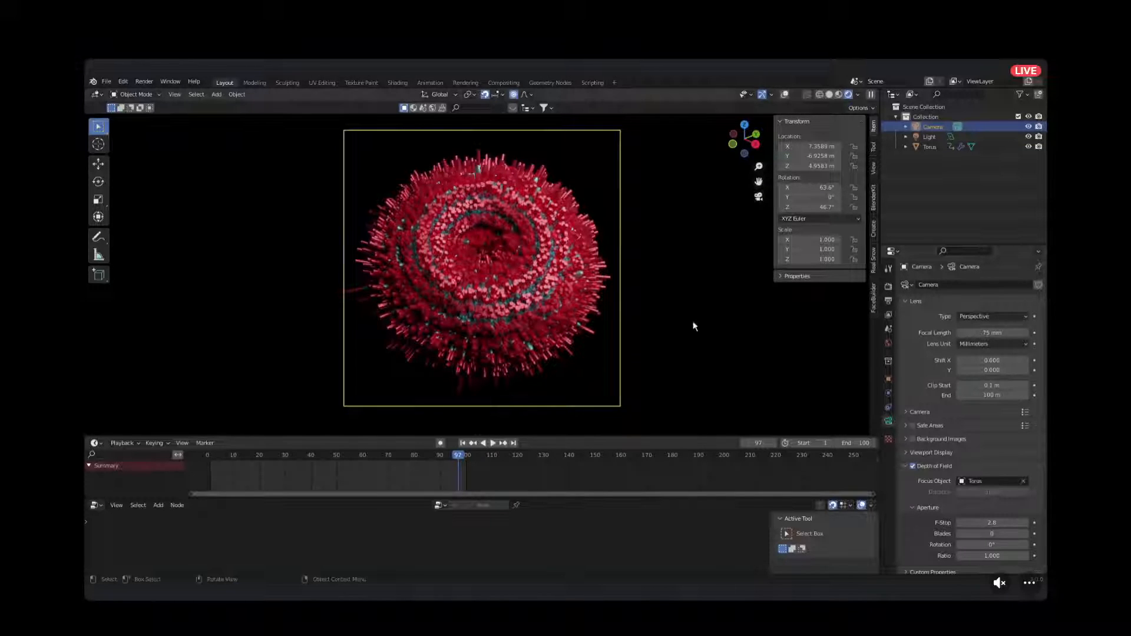
Lower the camera's depth-of-field F-Stop to 0.4, checking the blur on the torus's spikes up close.
scroll(504, 296, "up", 2)
scroll(504, 295, "up", 3)
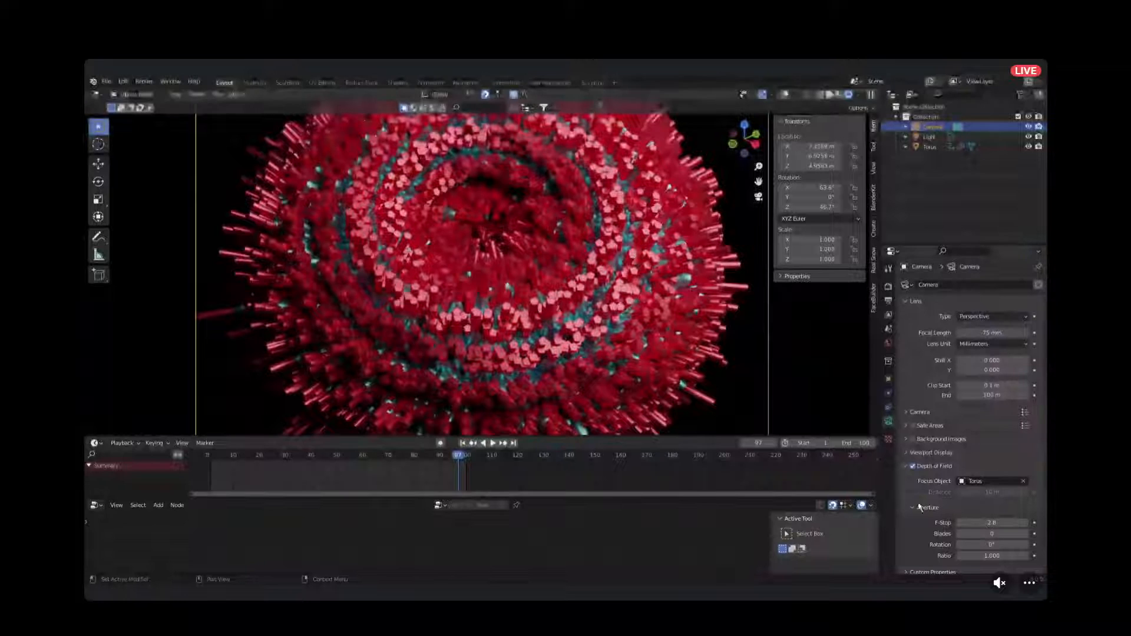
scroll(1002, 489, "down", 1)
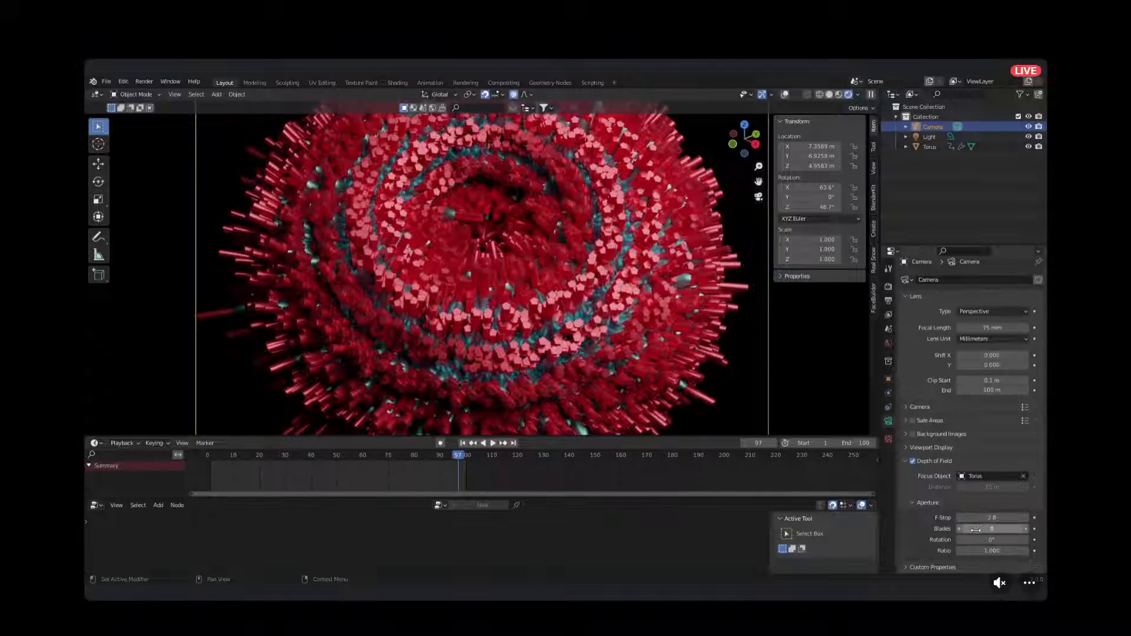
scroll(514, 304, "down", 1)
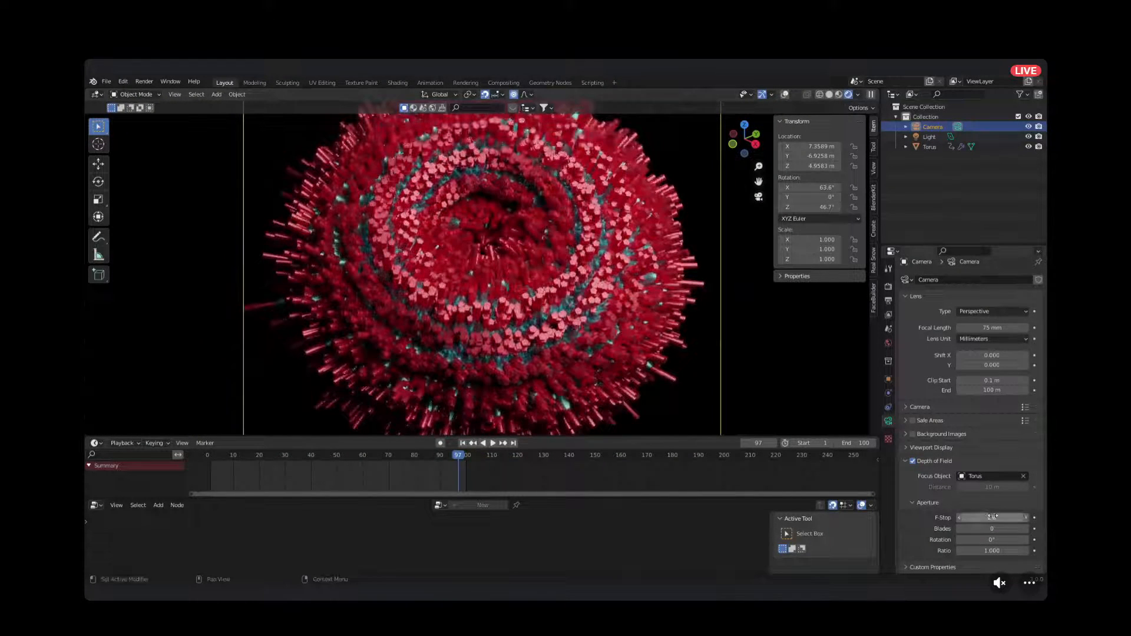
left_click_drag(1008, 519, 947, 519)
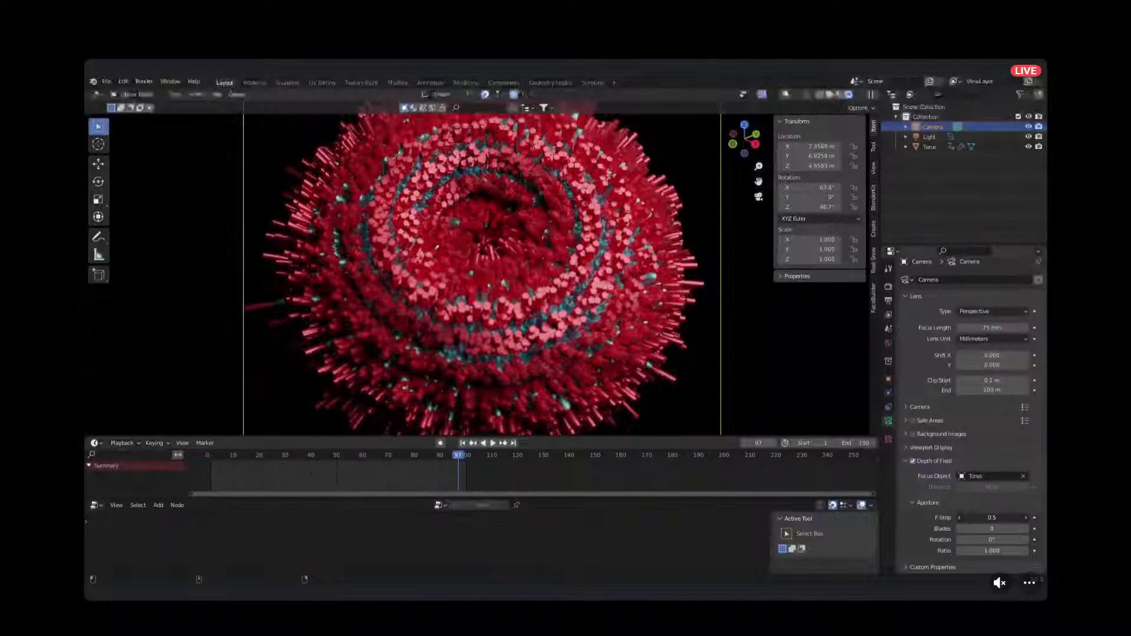
left_click_drag(992, 518, 977, 518)
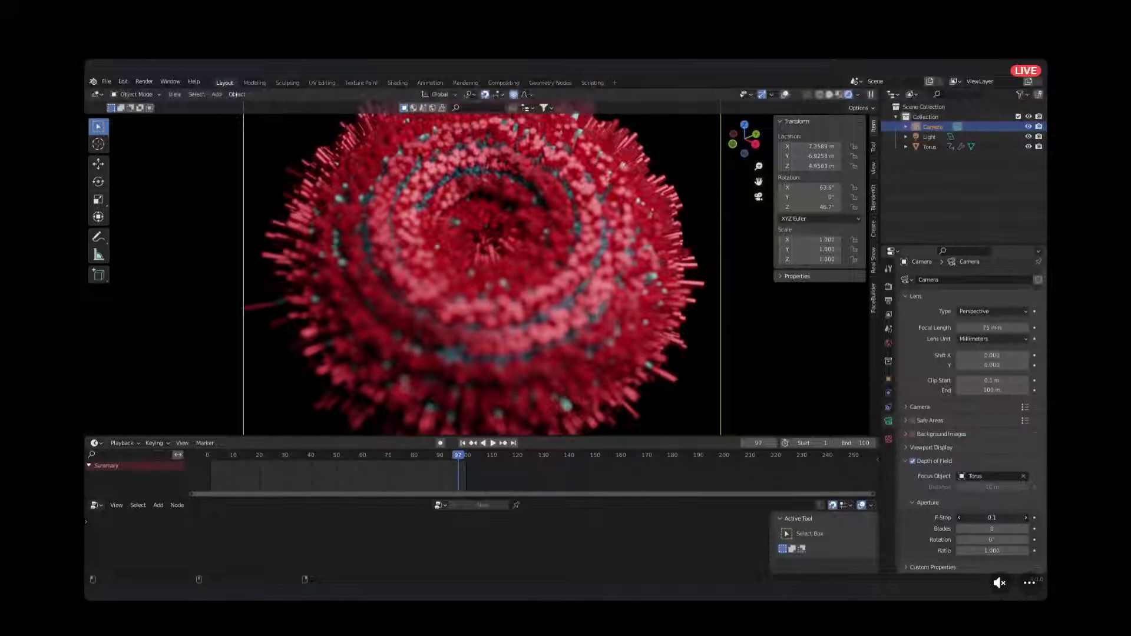
scroll(401, 301, "down", 1)
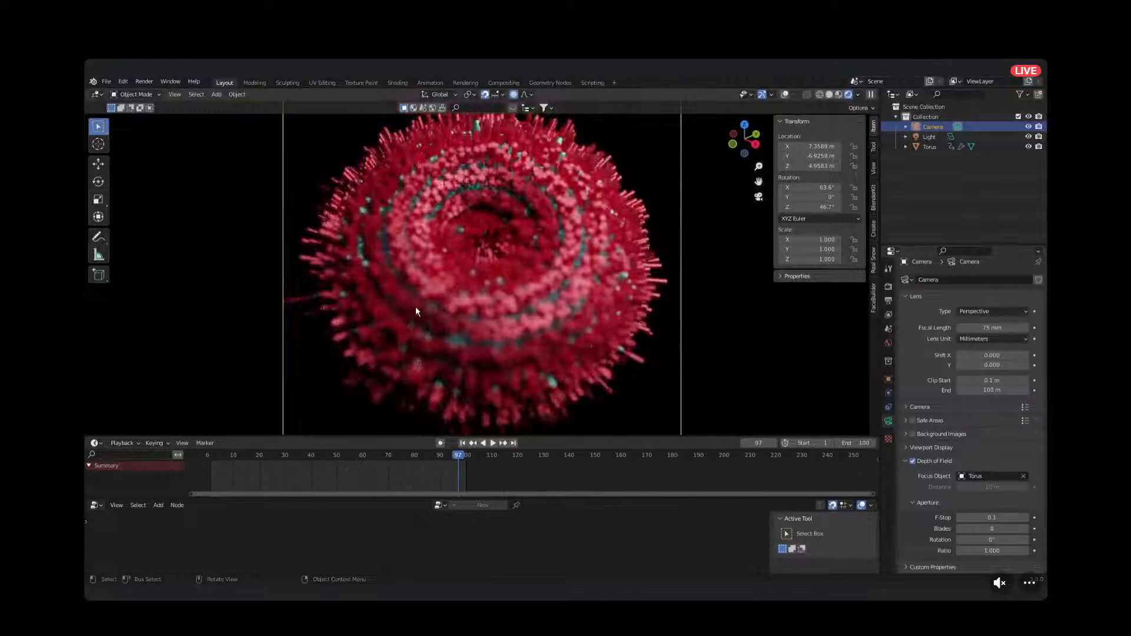
scroll(415, 311, "up", 1)
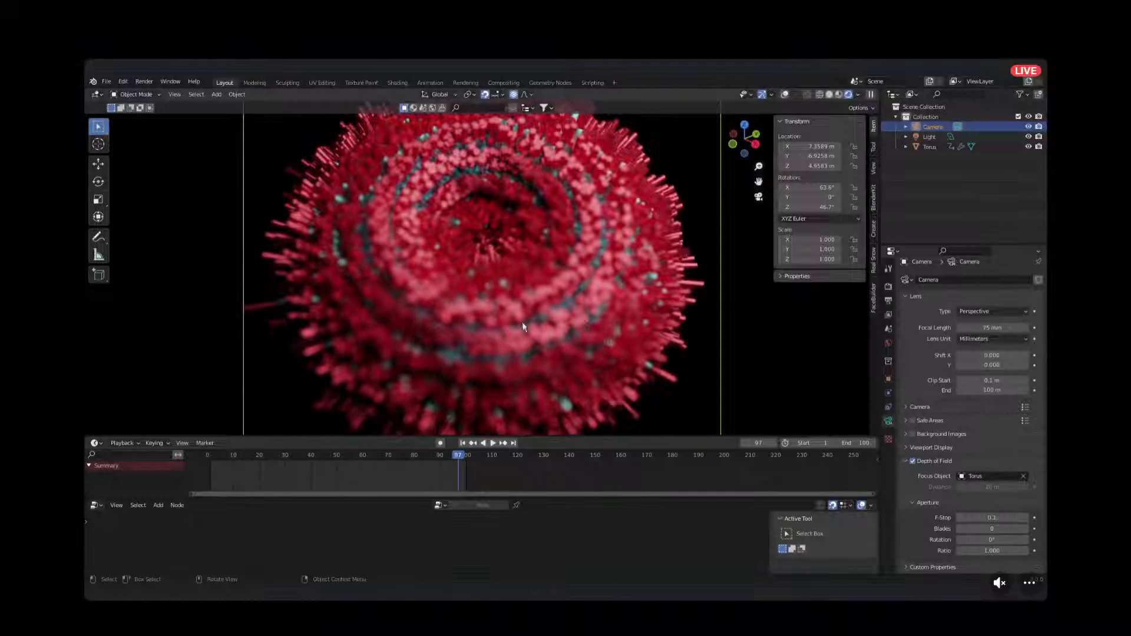
left_click_drag(989, 521, 1002, 521)
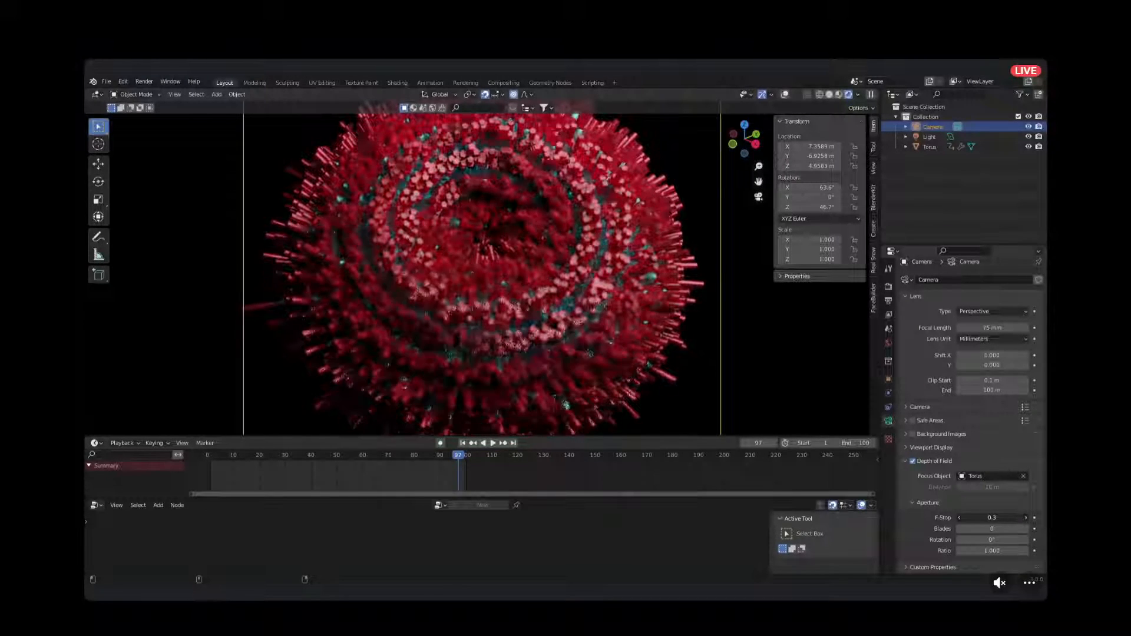
left_click_drag(1001, 518, 1008, 519)
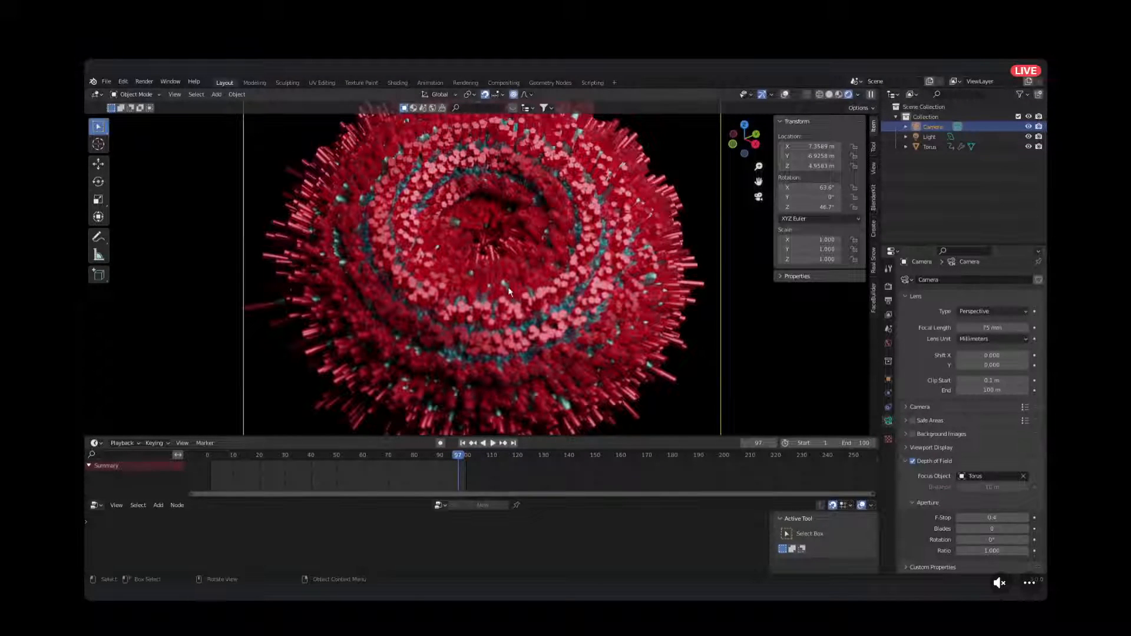
Play the animation in the camera view to check the depth of field, stop it, and return to the full camera frame.
key("space")
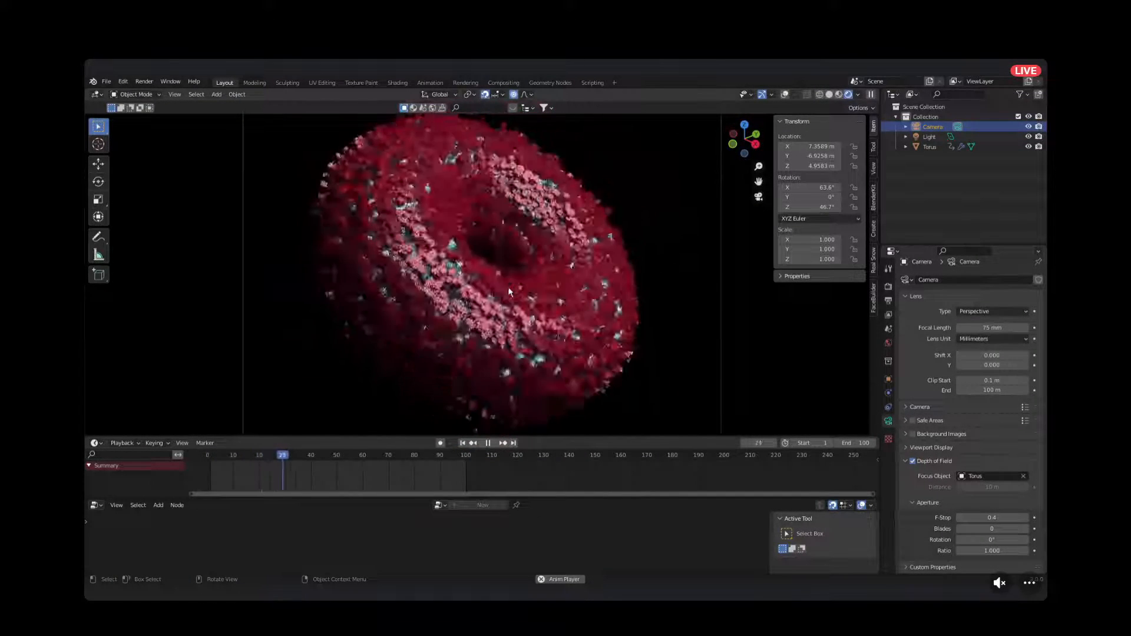
key("space")
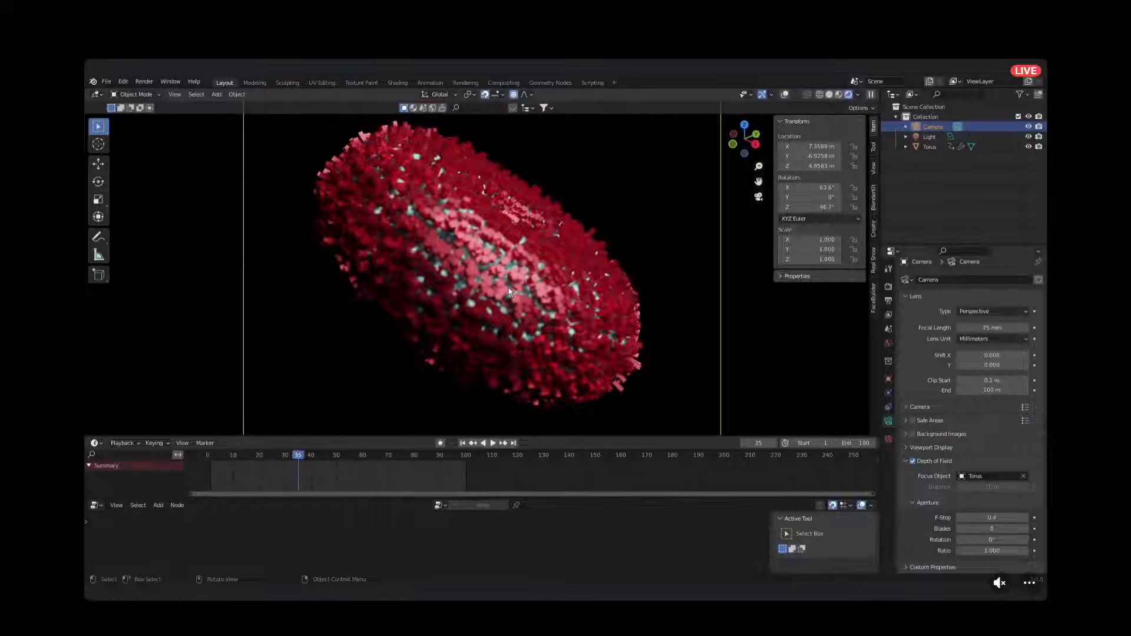
key("space")
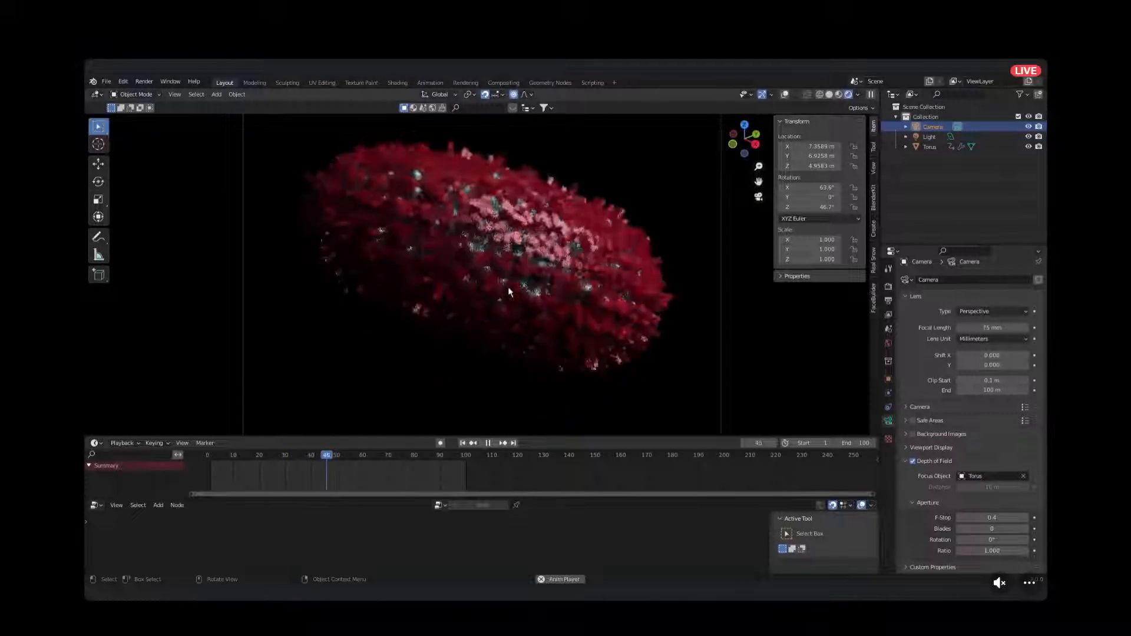
key("space")
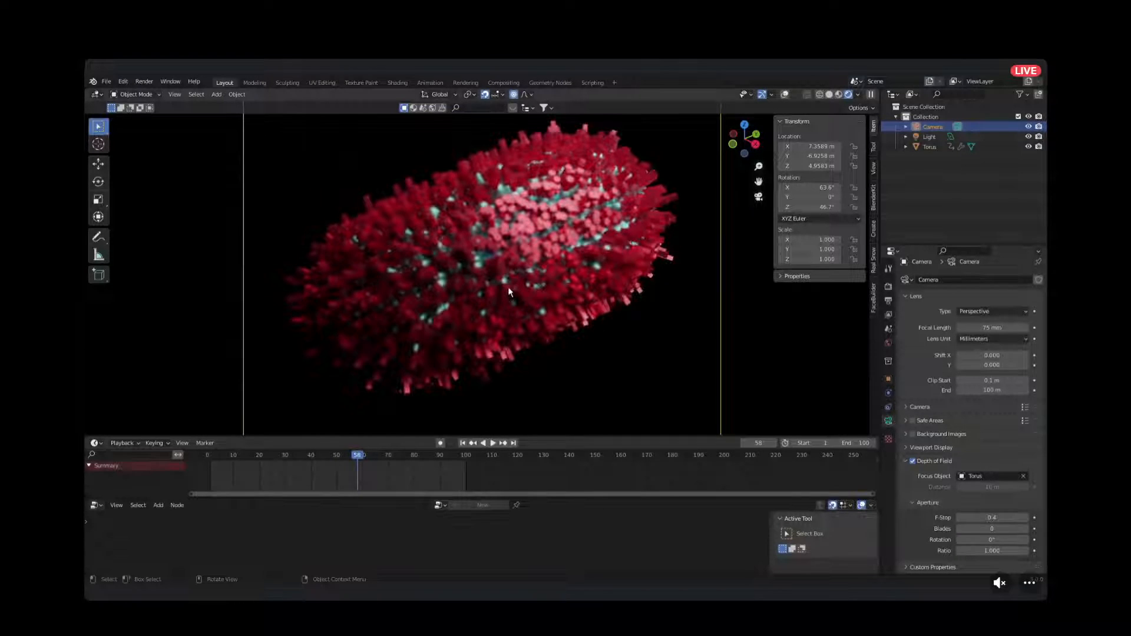
key("space")
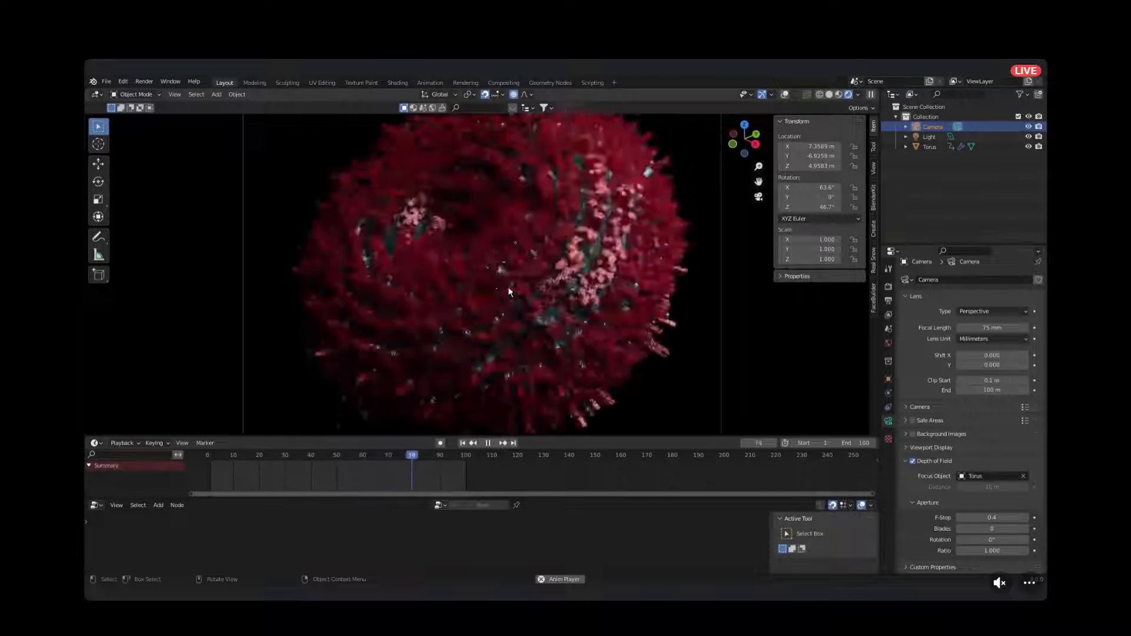
right_click(508, 287)
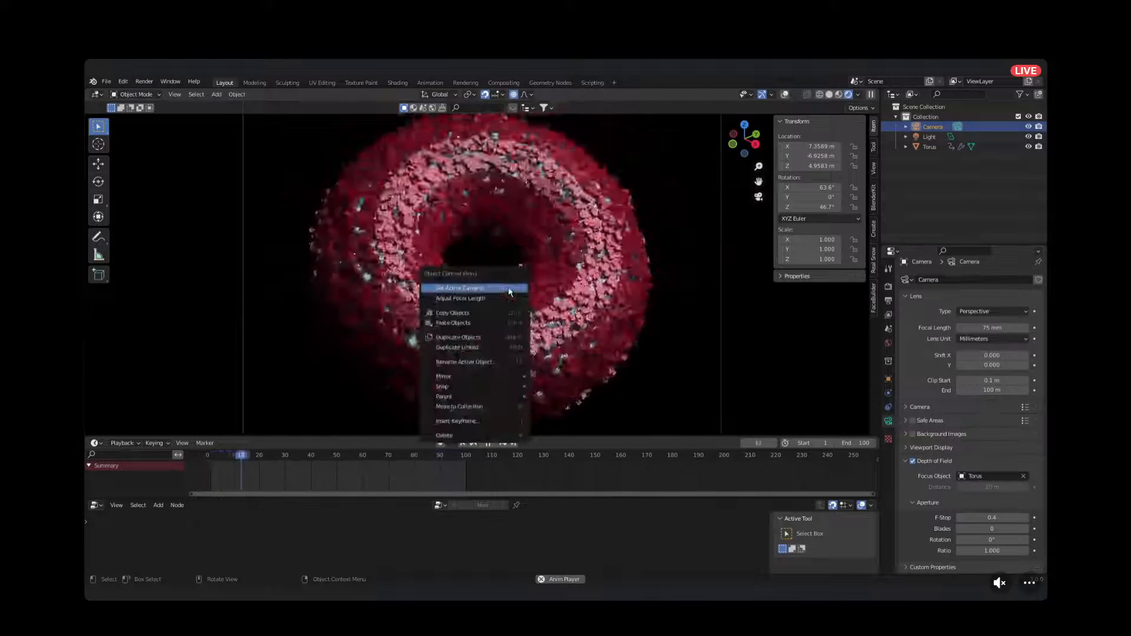
key("Escape")
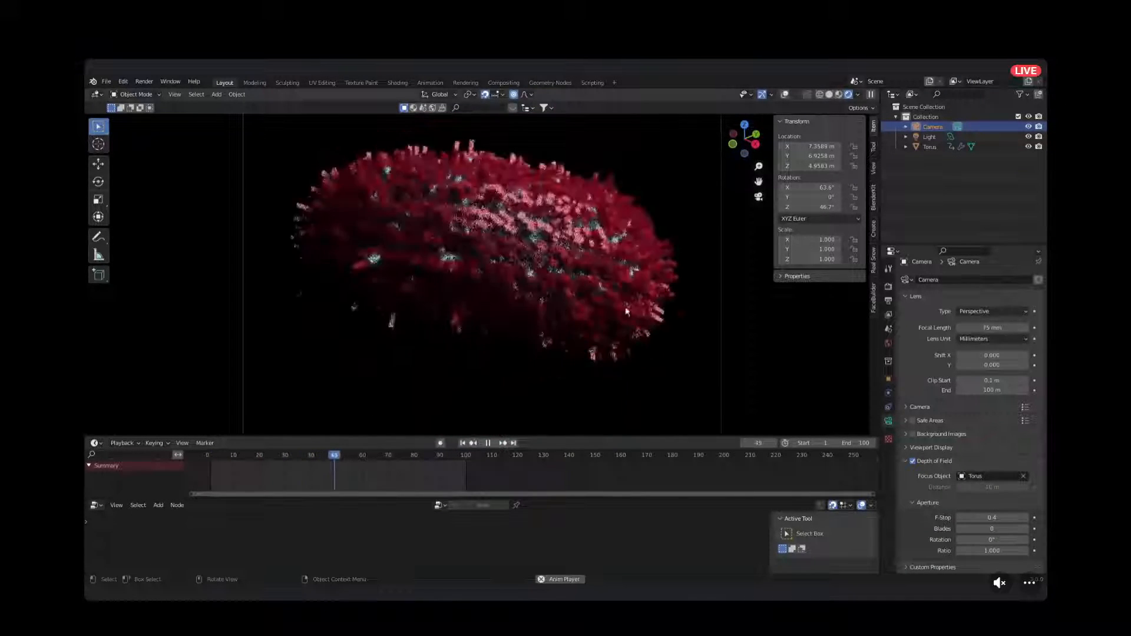
key("space")
key("KP_0")
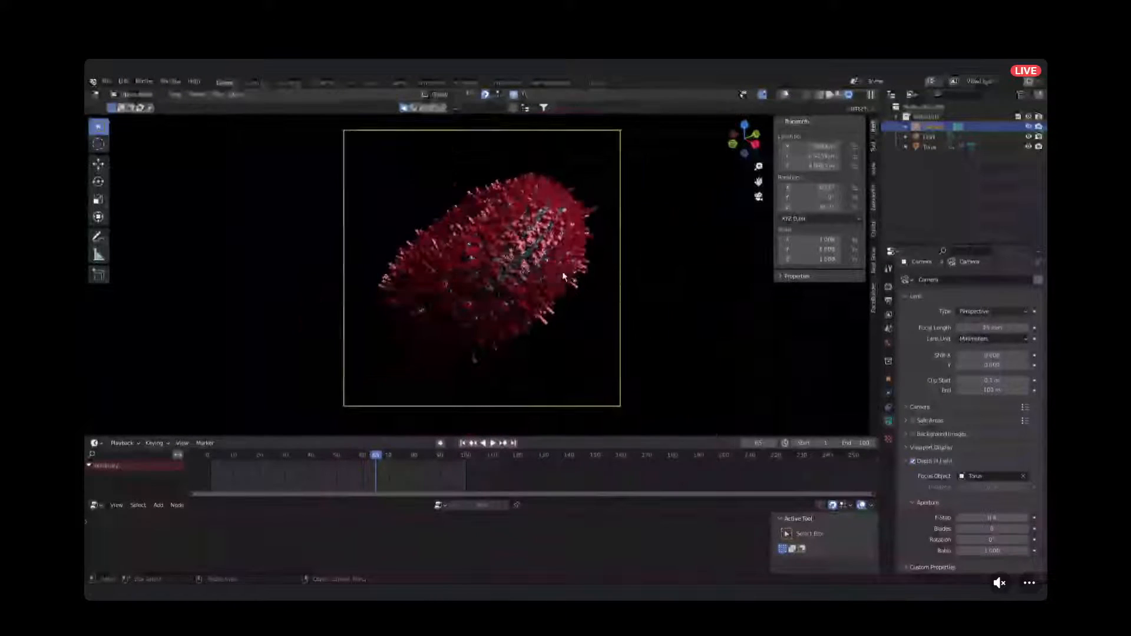
Turn the viewport overlays back on and play the animation in the camera view up to frame 76.
left_click(785, 95)
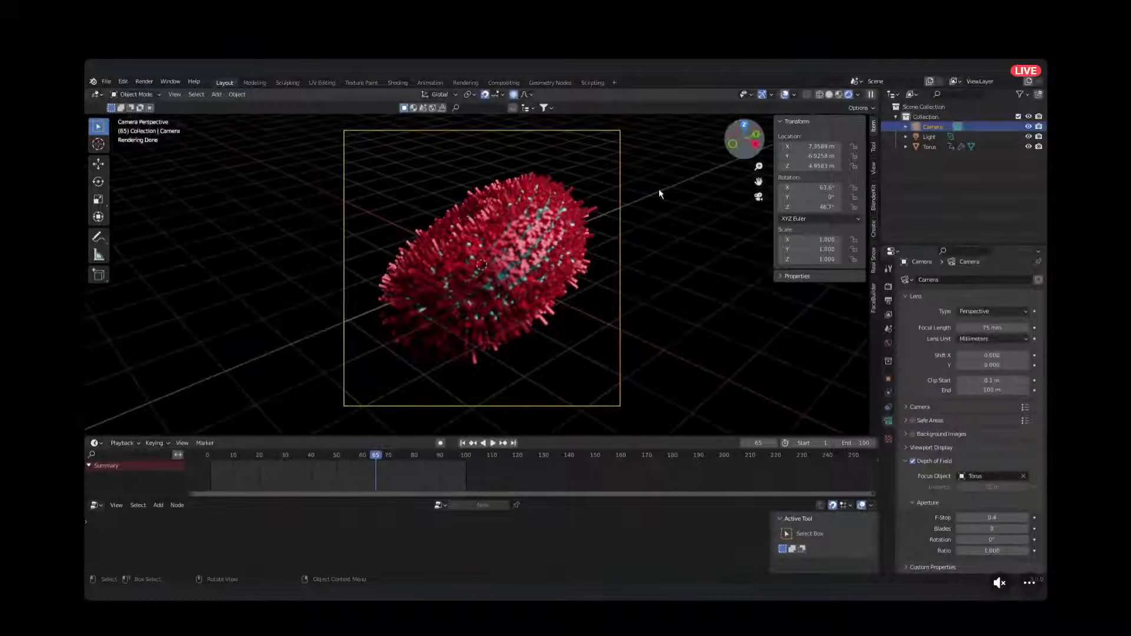
key("space")
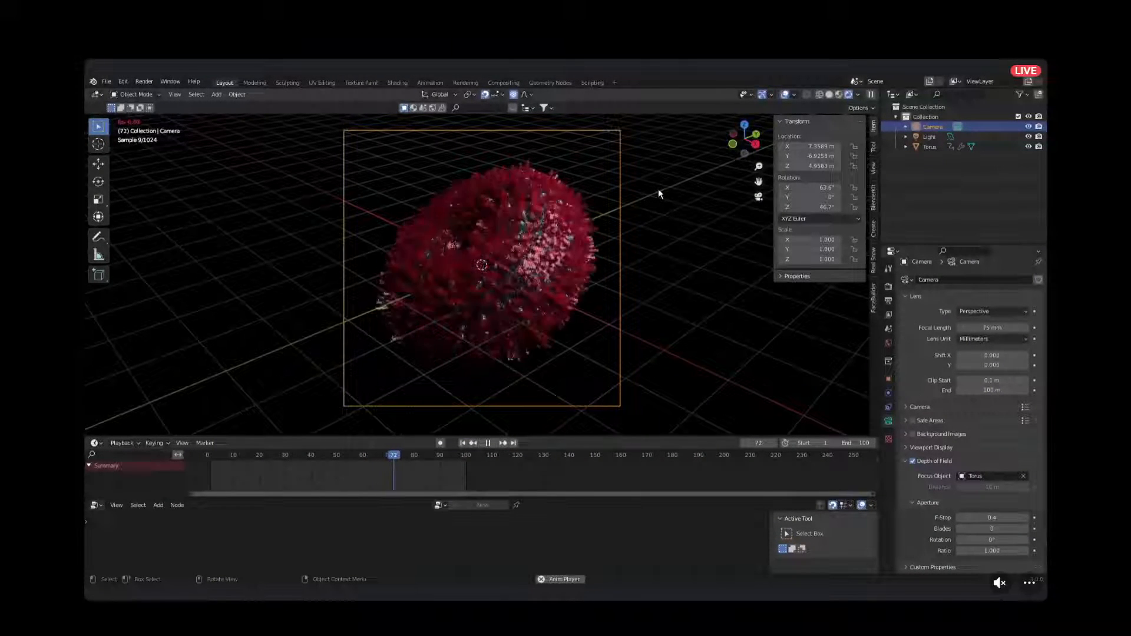
key("space")
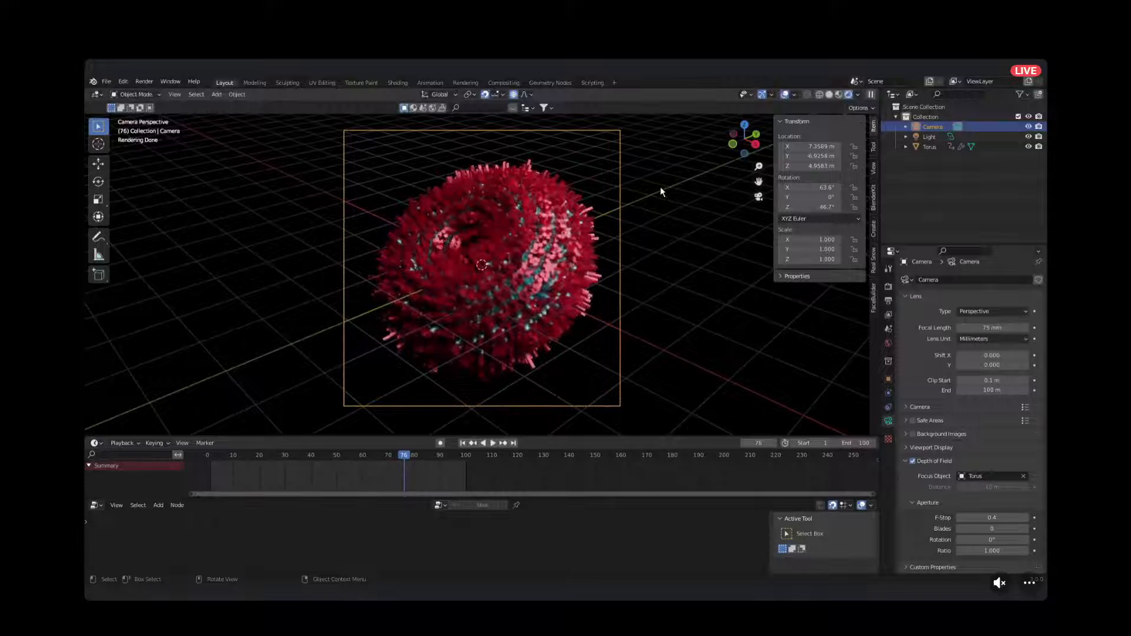
Render the current frame after inspecting the torus up close, and enable Use Nodes in the Compositing workspace.
scroll(533, 329, "up", 3)
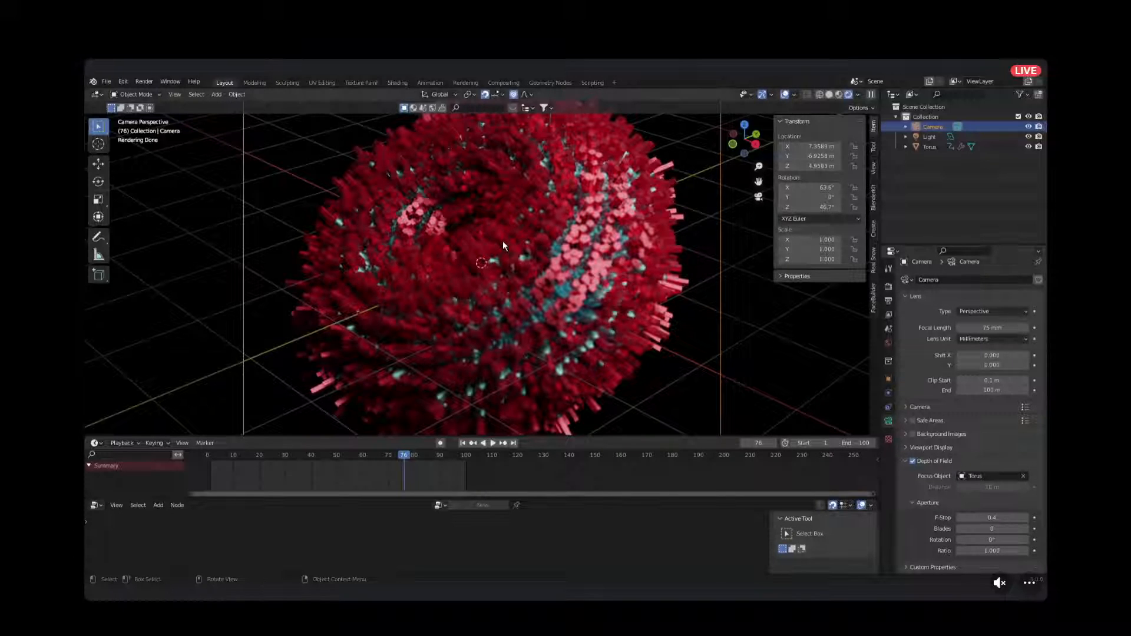
scroll(483, 298, "up", 1)
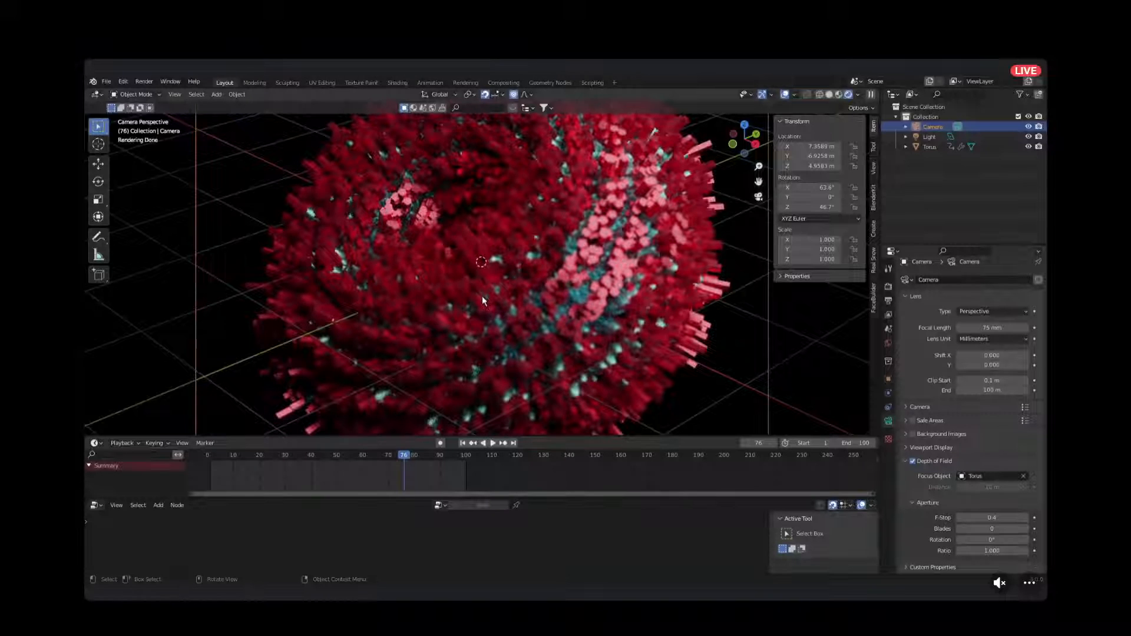
scroll(419, 237, "down", 2)
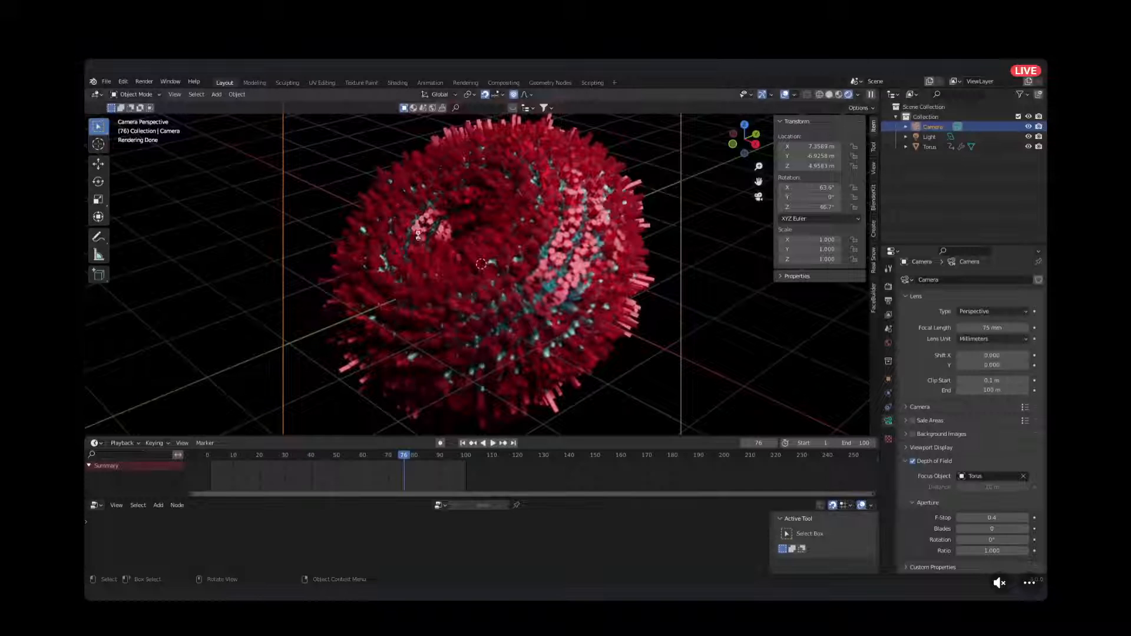
key("F12")
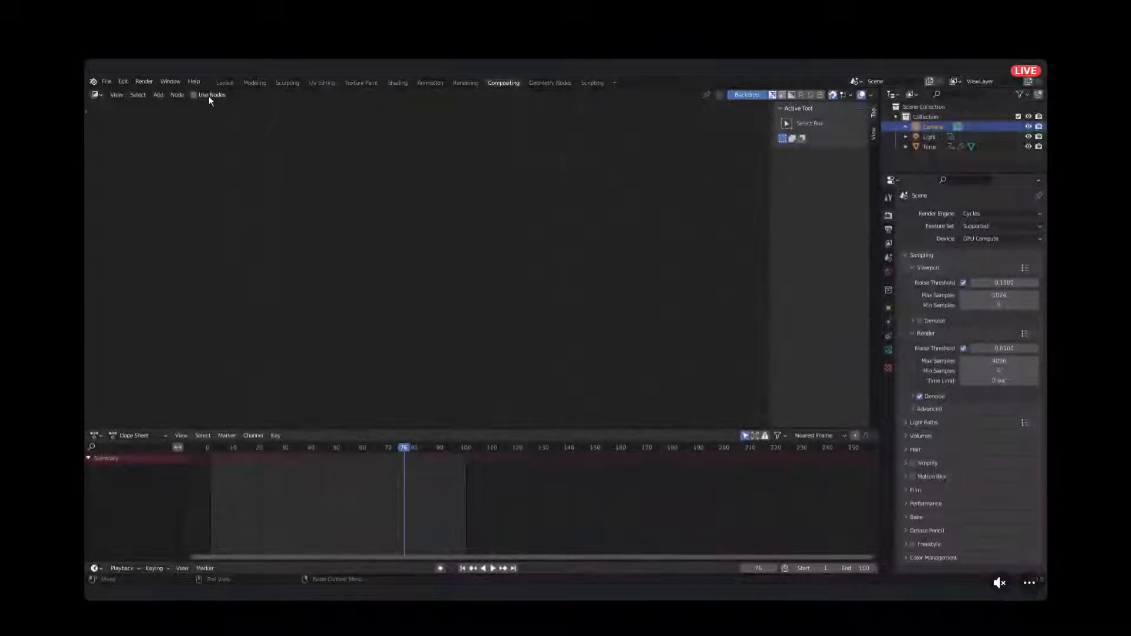
left_click(208, 96)
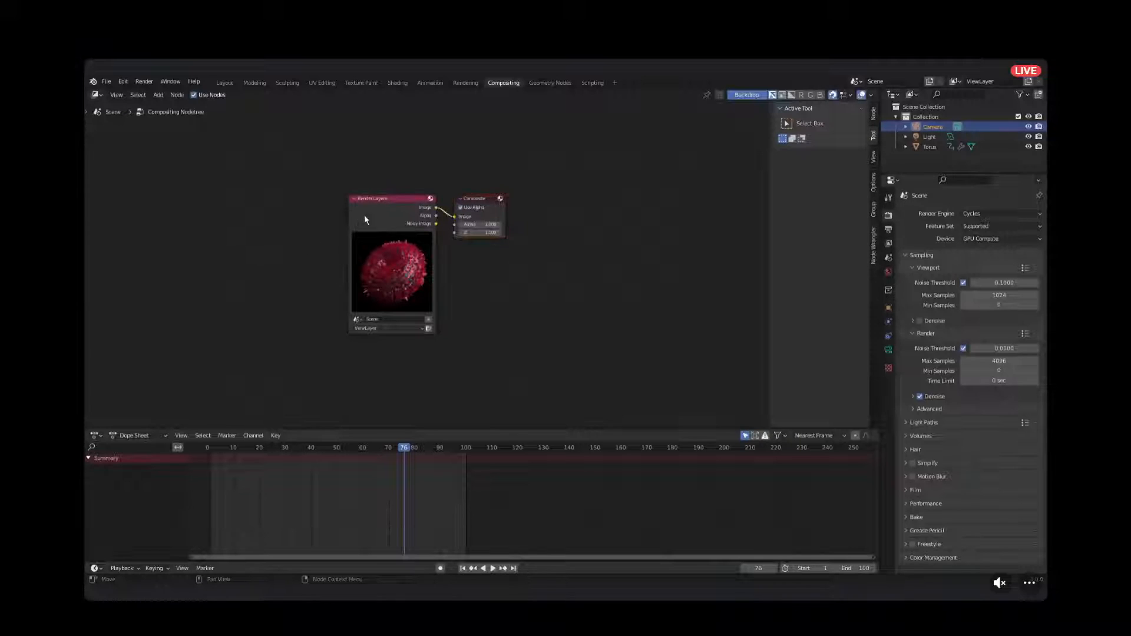
Spread the Render Layers and Composite nodes far apart to make room for effect nodes between them.
key("g")
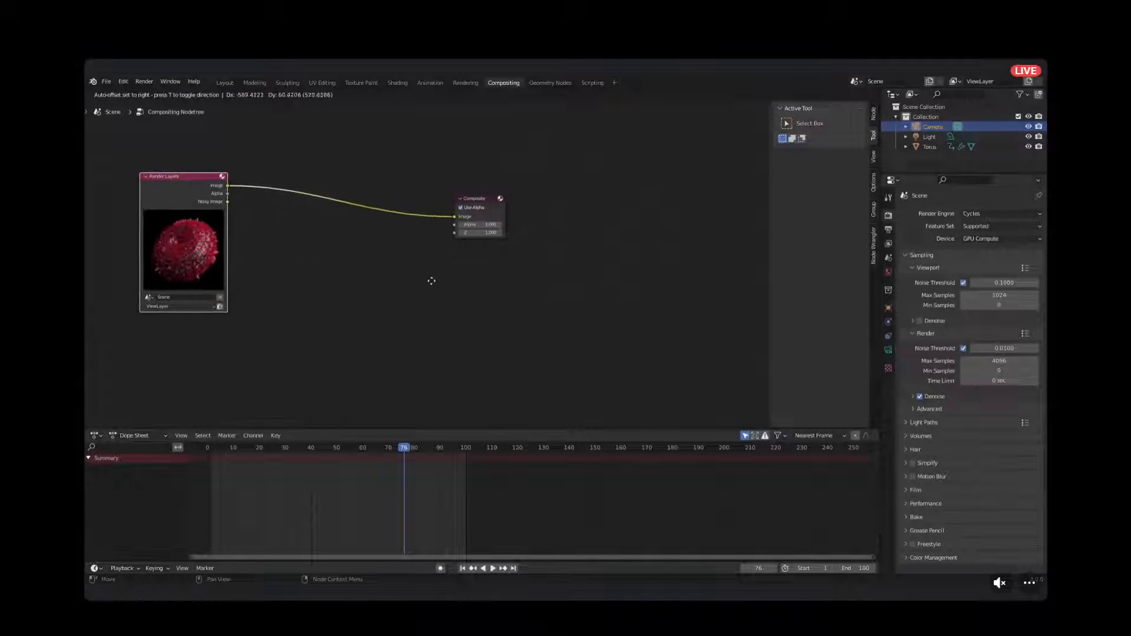
left_click(404, 287)
left_click(482, 197)
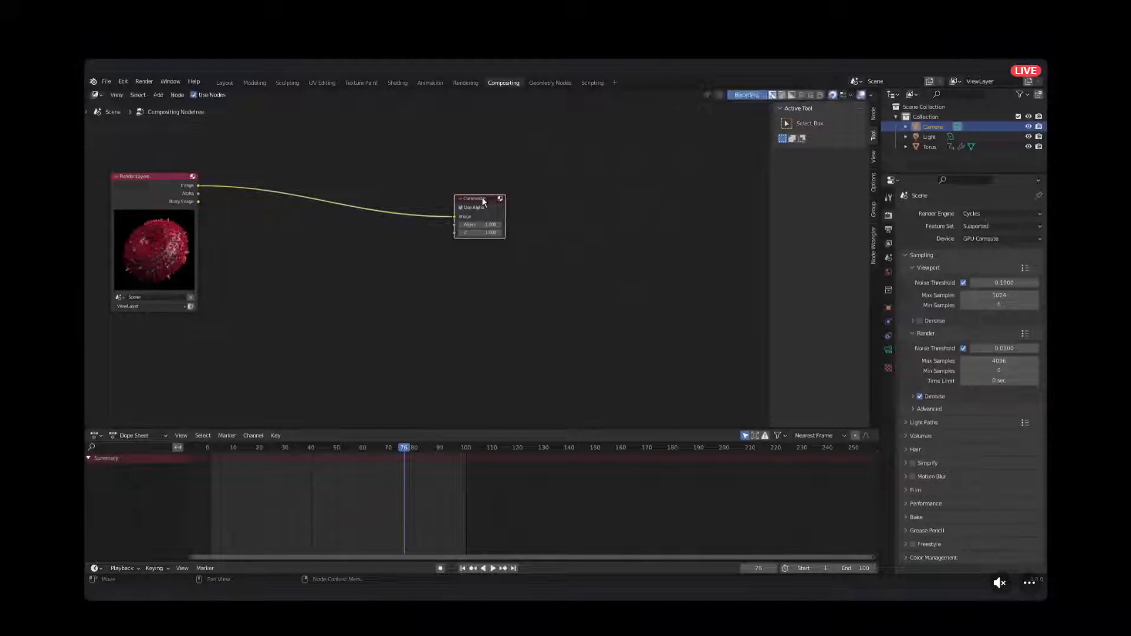
key("g")
left_click(674, 184)
left_click(136, 196)
left_click(464, 217)
Add a Viewer node below the Composite node and link the Render Layers Image output to it.
key("shift+a")
type("v")
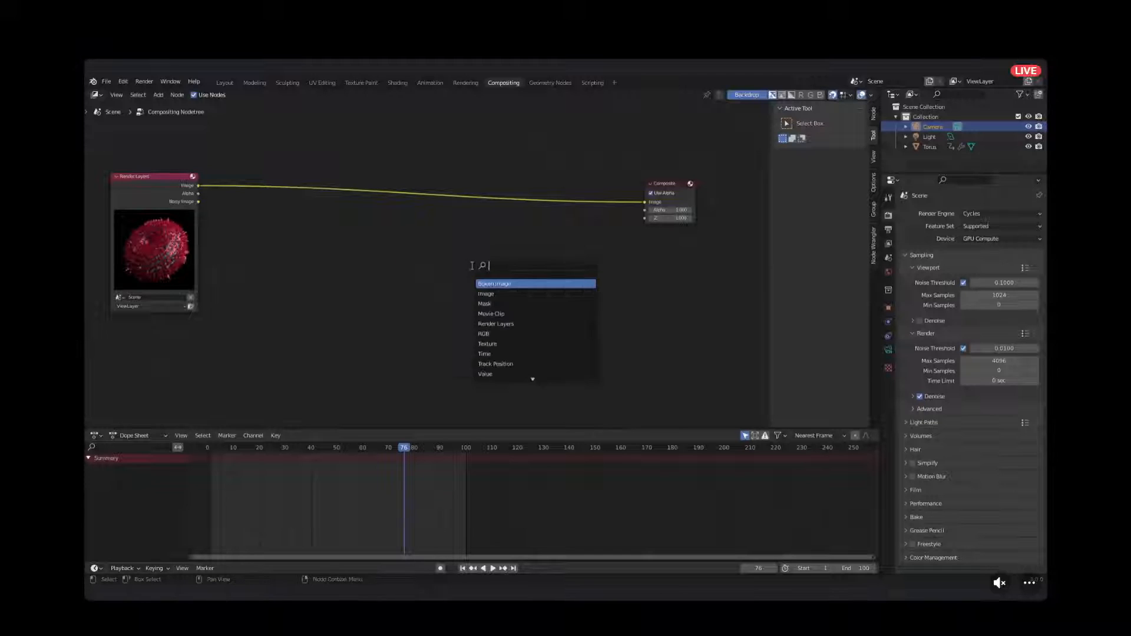
type("iew")
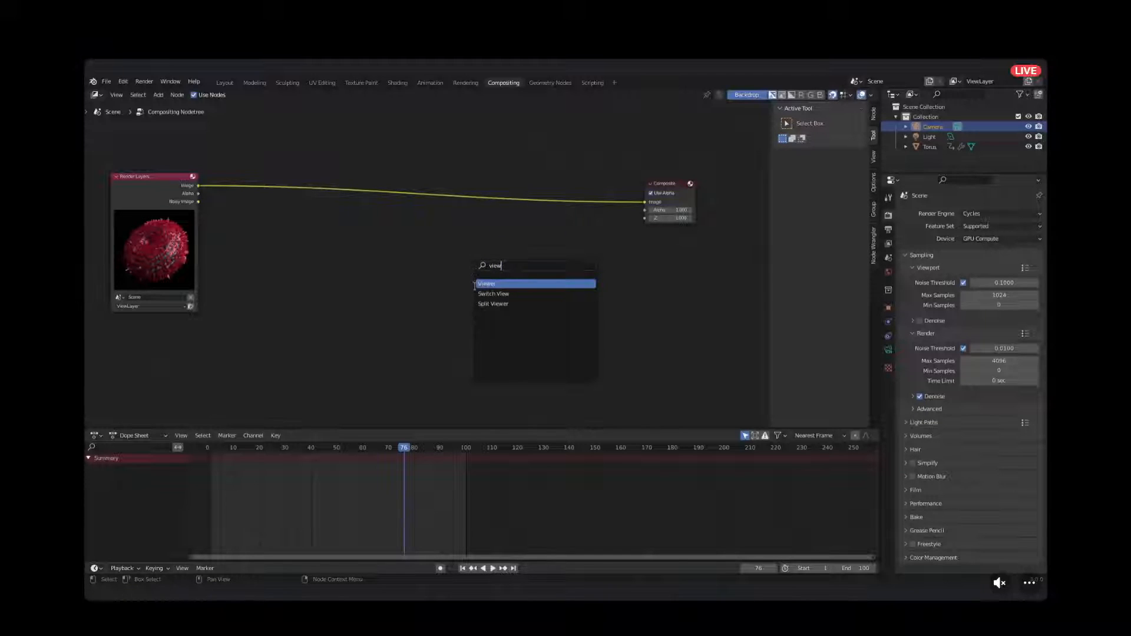
key("Return")
left_click(624, 280)
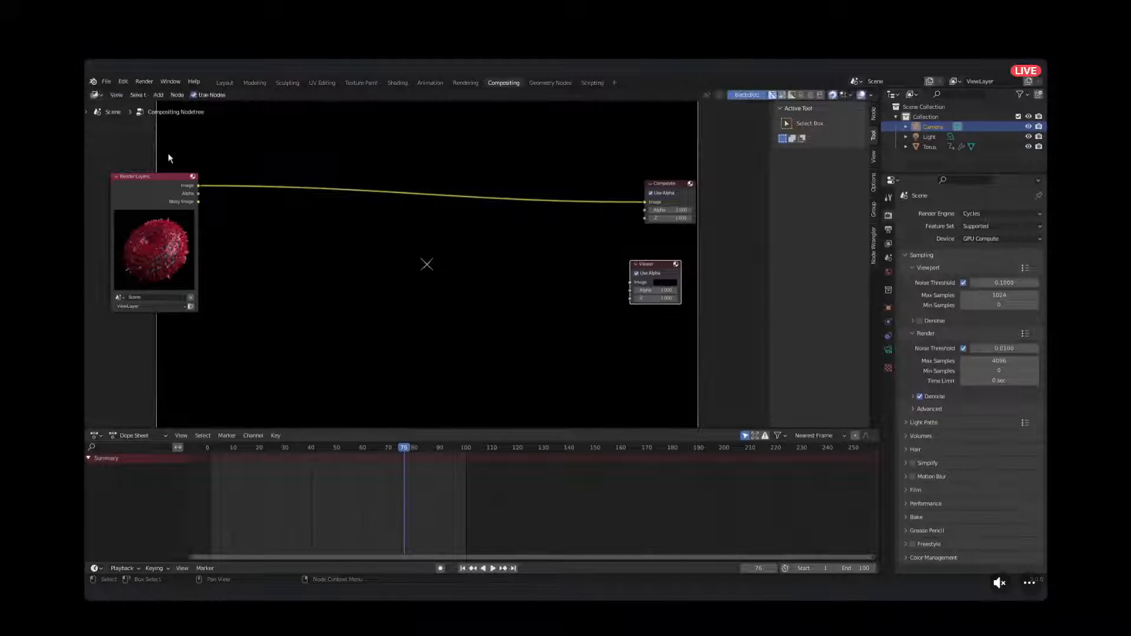
left_click_drag(198, 186, 630, 284)
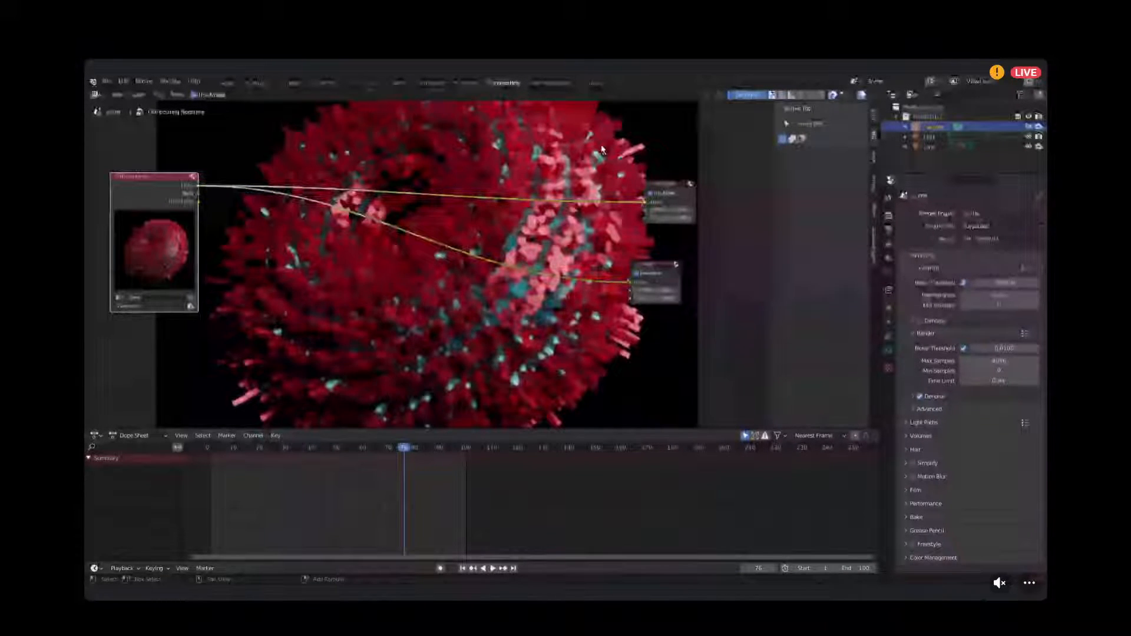
Merge the Composite and Viewer links through one reroute point and fit the backdrop image to the compositor area.
right_click_drag(602, 147, 606, 341, "ctrl")
right_click(608, 283)
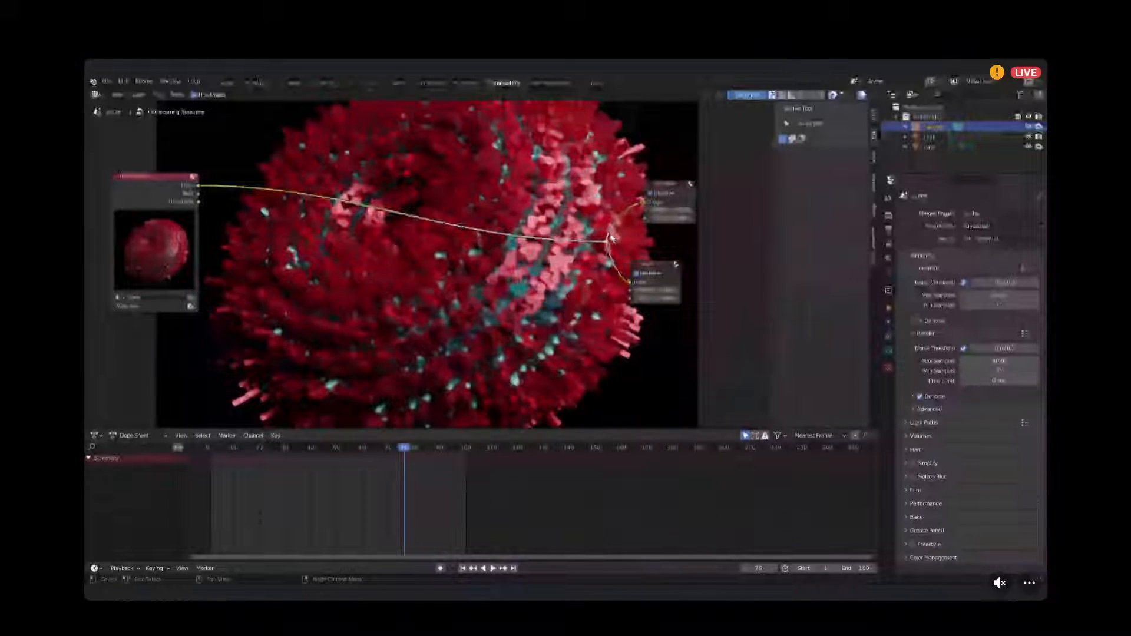
scroll(612, 238, "down", 1)
left_click(872, 160)
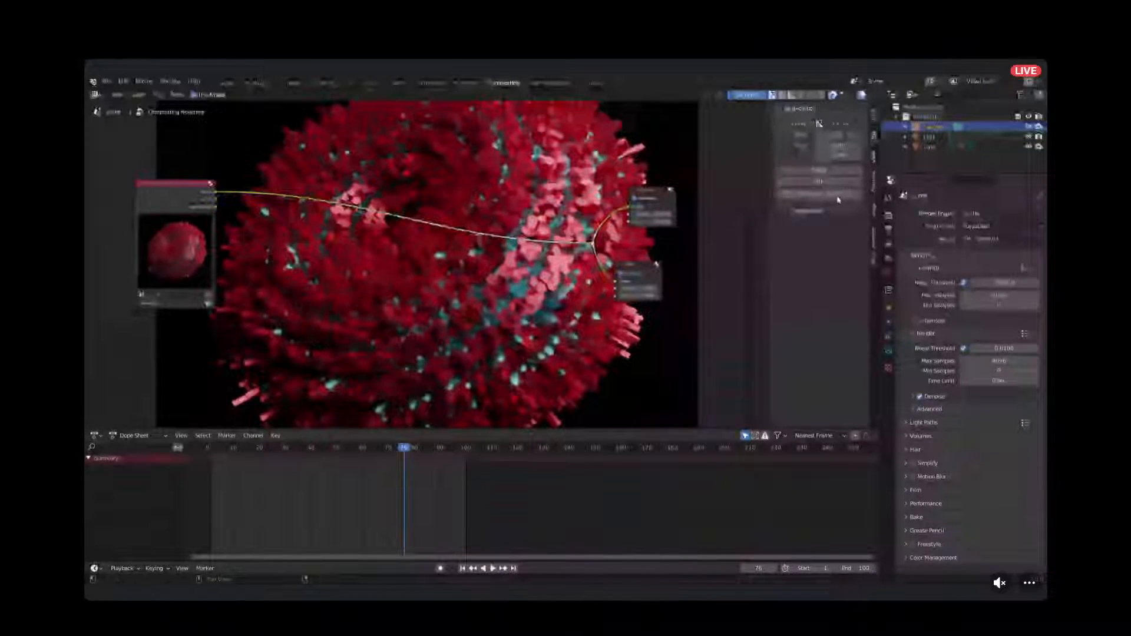
left_click(840, 195)
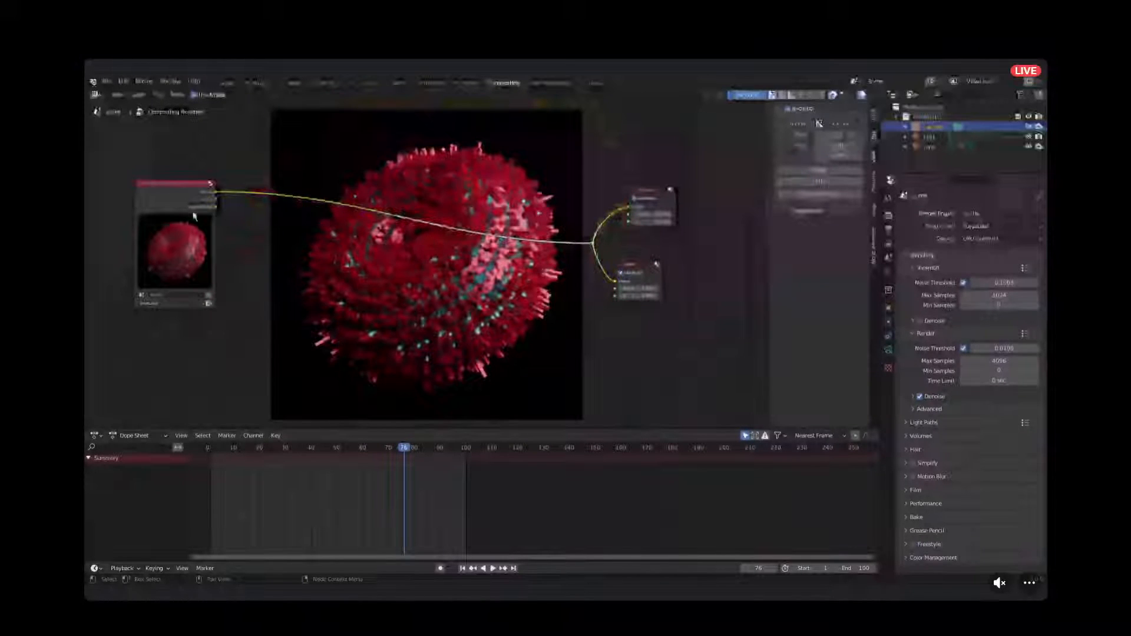
Insert a Glare node into the image link right after the Render Layers node.
scroll(195, 217, "up", 3)
key("shift+a")
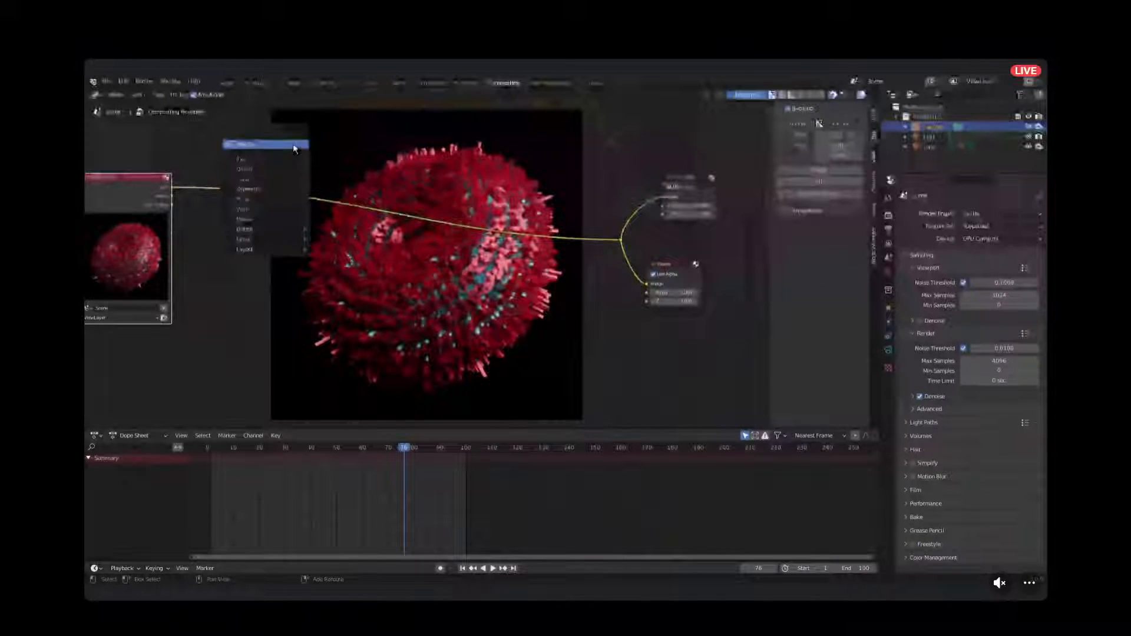
left_click(293, 146)
type("gla")
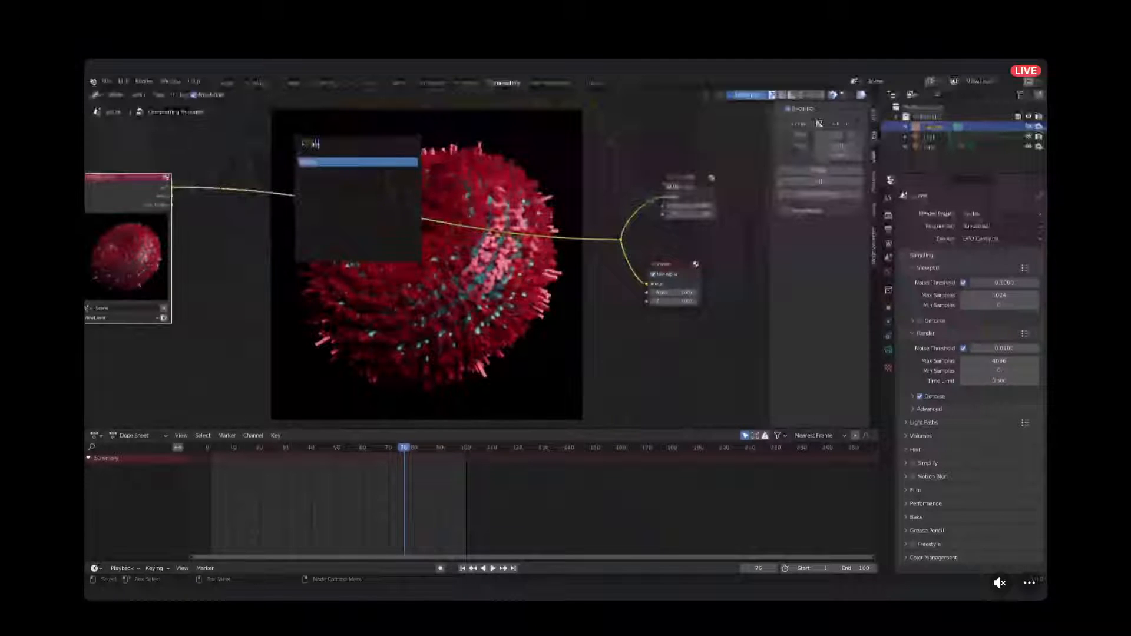
key("Return")
left_click(260, 197)
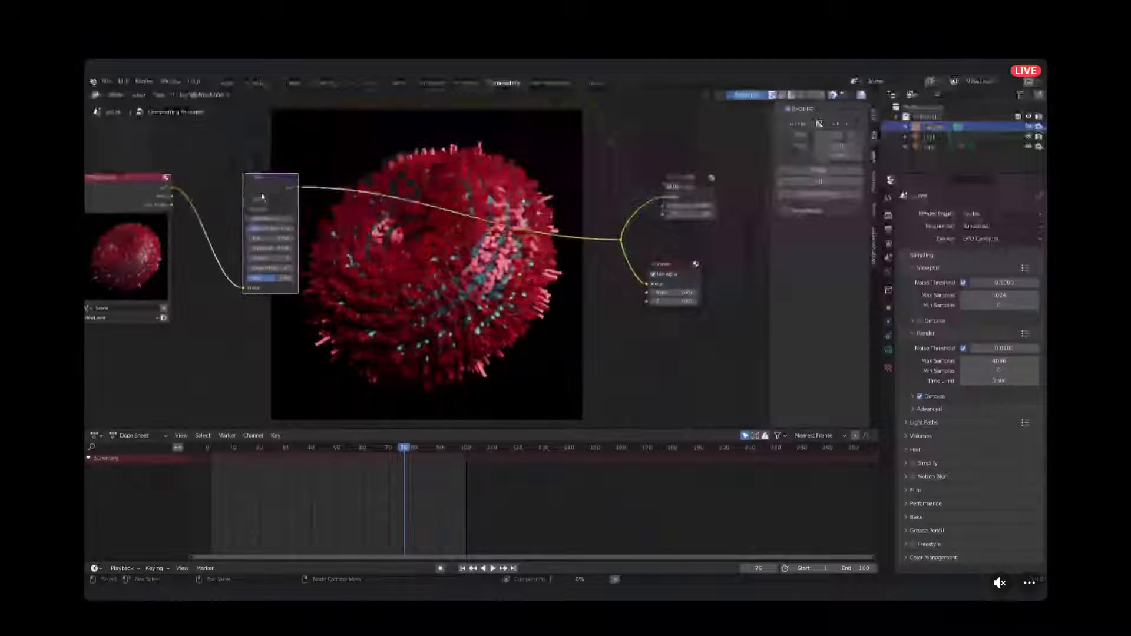
Set the Glare node's type to Fog Glow and adjust the node's position beside Render Layers.
left_click(267, 205)
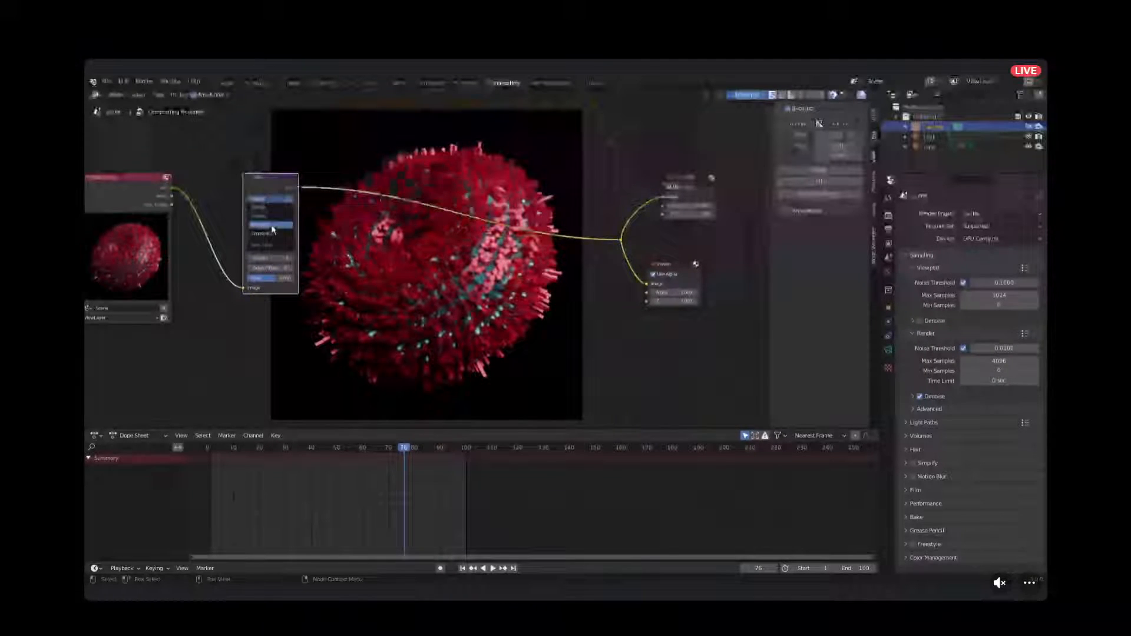
left_click(273, 228)
left_click(411, 370)
scroll(223, 226, "up", 3)
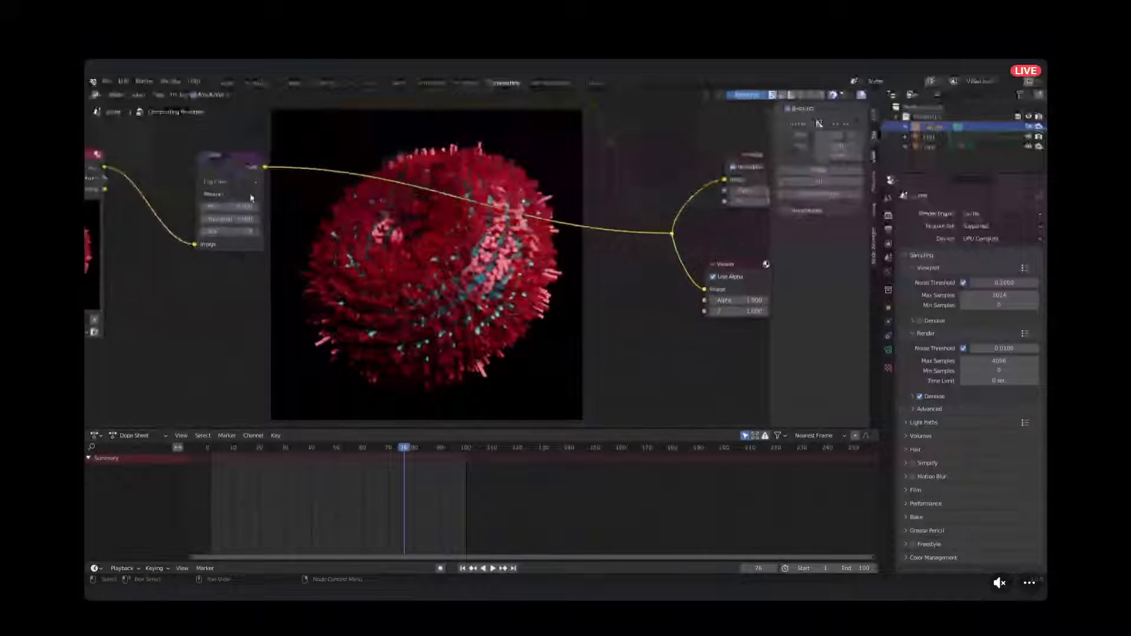
left_click_drag(244, 196, 246, 185)
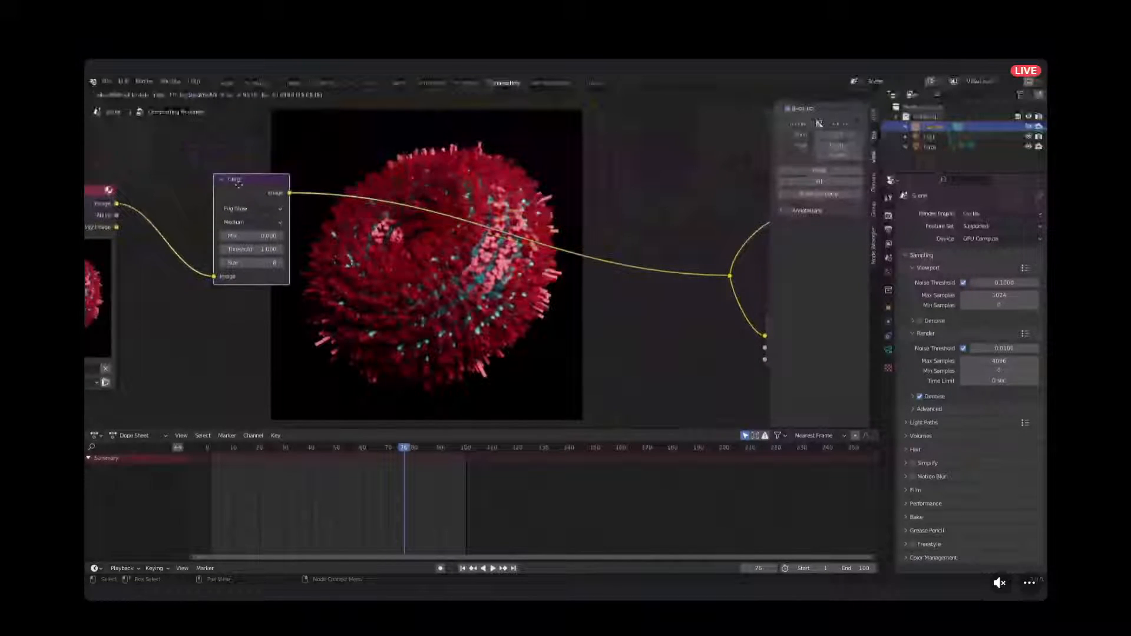
Insert a Lens Distortion node after the Glare node and enable its Fit option.
key("shift+a")
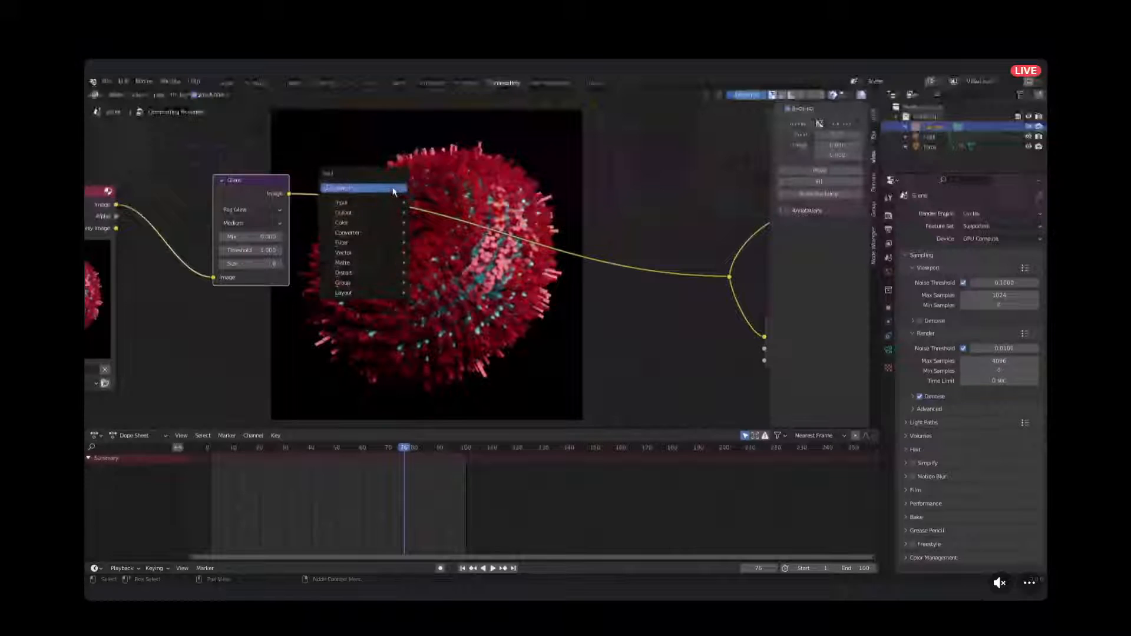
left_click(391, 186)
type("le")
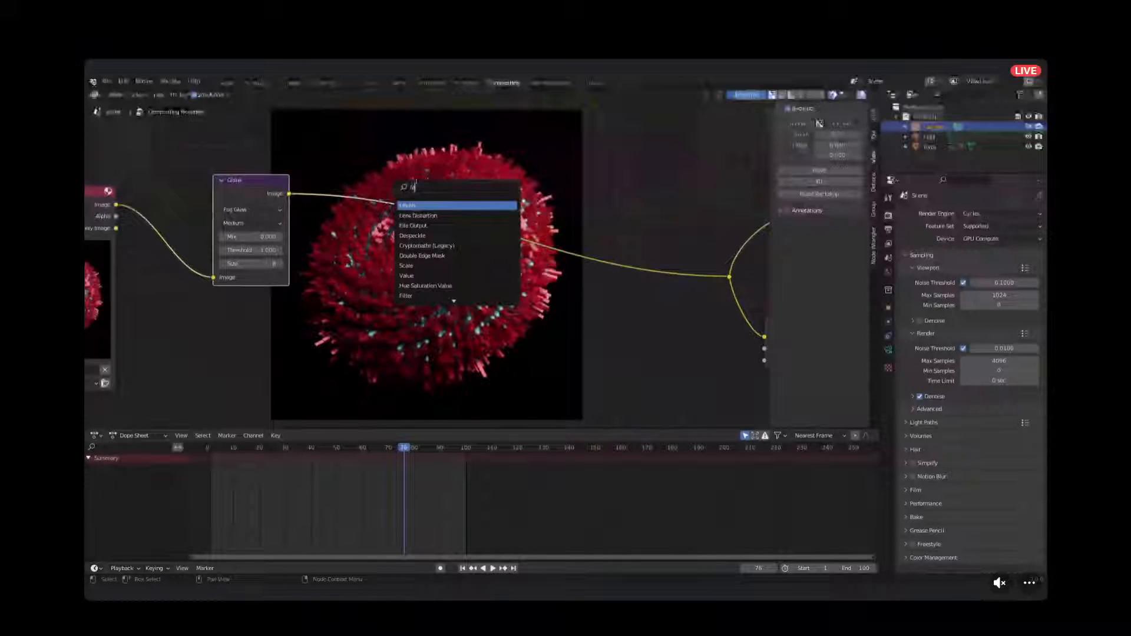
left_click(425, 216)
left_click(386, 225)
left_click(375, 212)
Set the Lens Distortion node's Distort to 0.1 after trying 0.01.
left_click(417, 238)
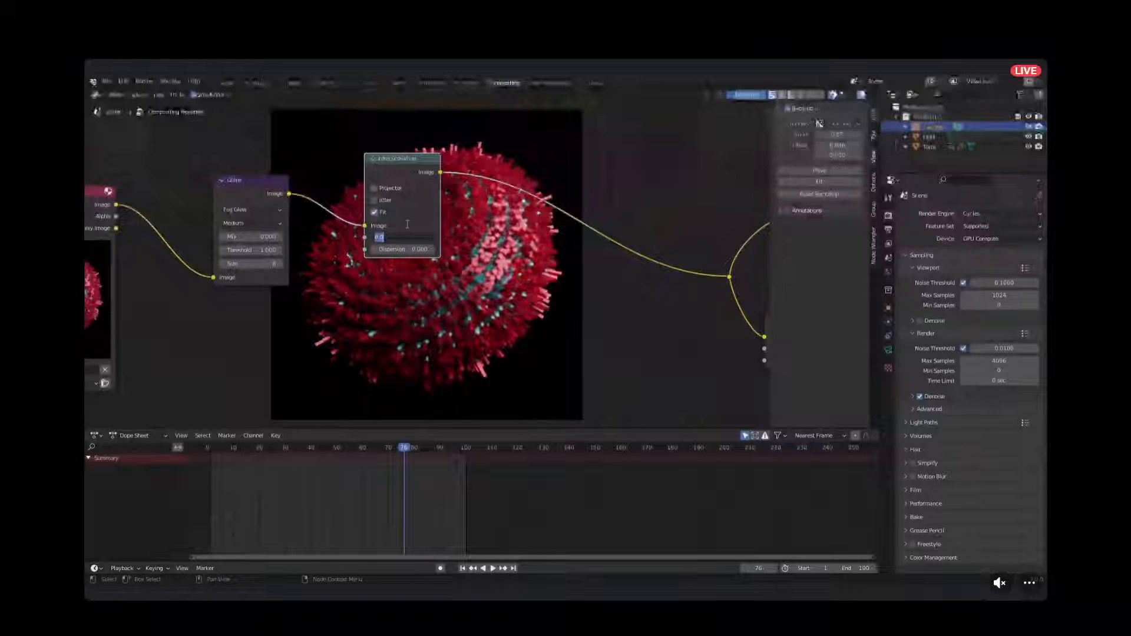
type("0.01")
key("Return")
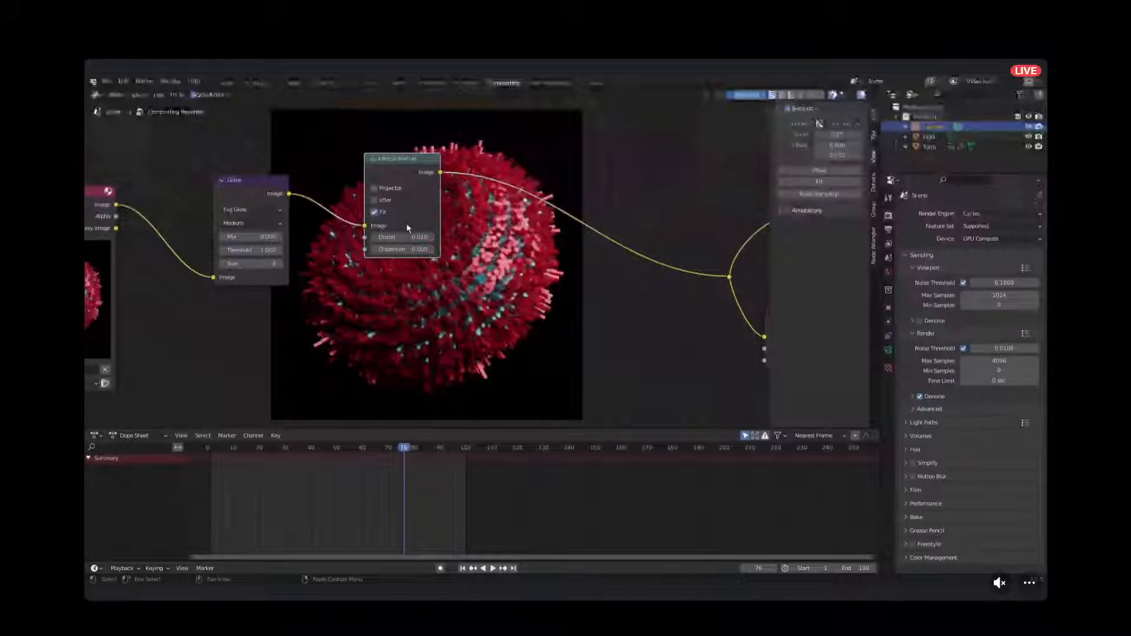
left_click(416, 238)
key("BackSpace")
type(".1")
key("Return")
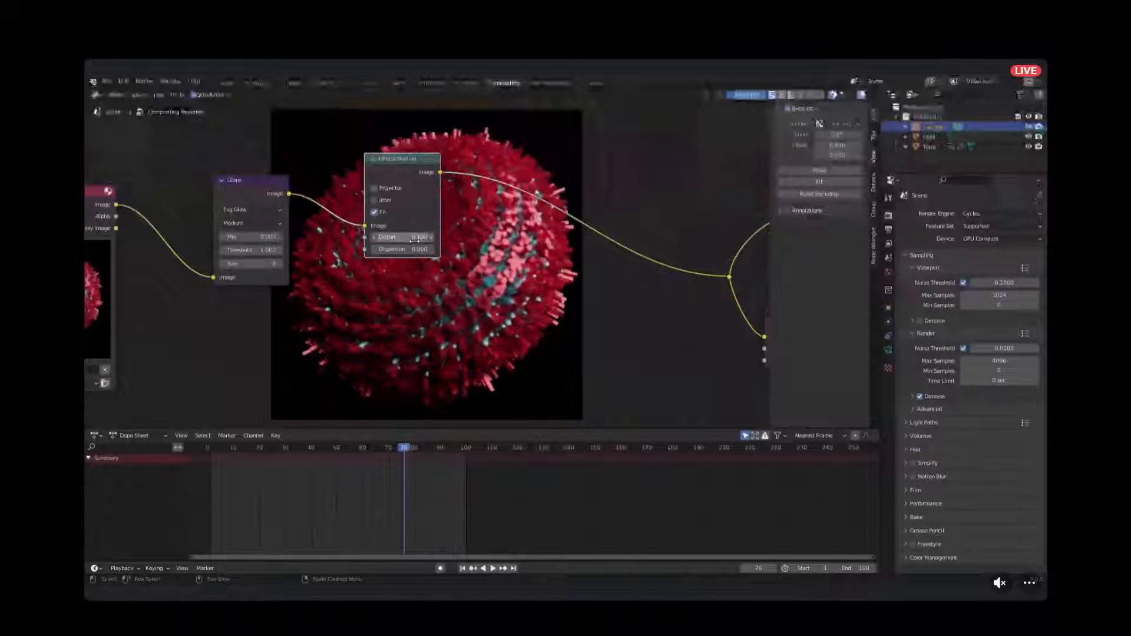
Try a Dispersion of 0.05 on the Lens Distortion node.
left_click(420, 248)
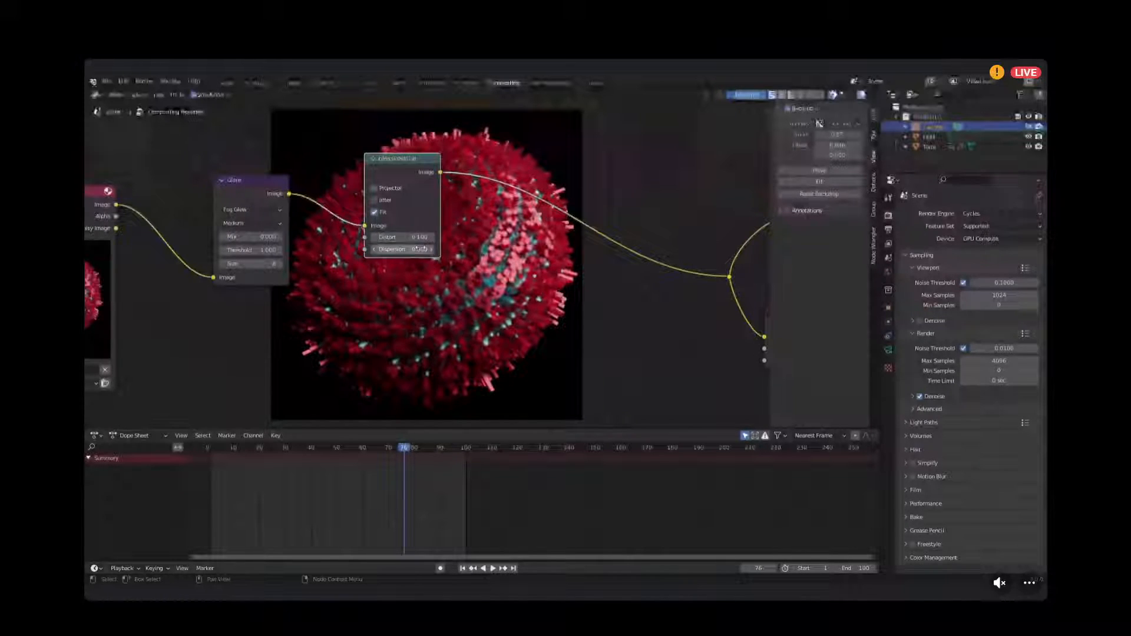
key("BackSpace")
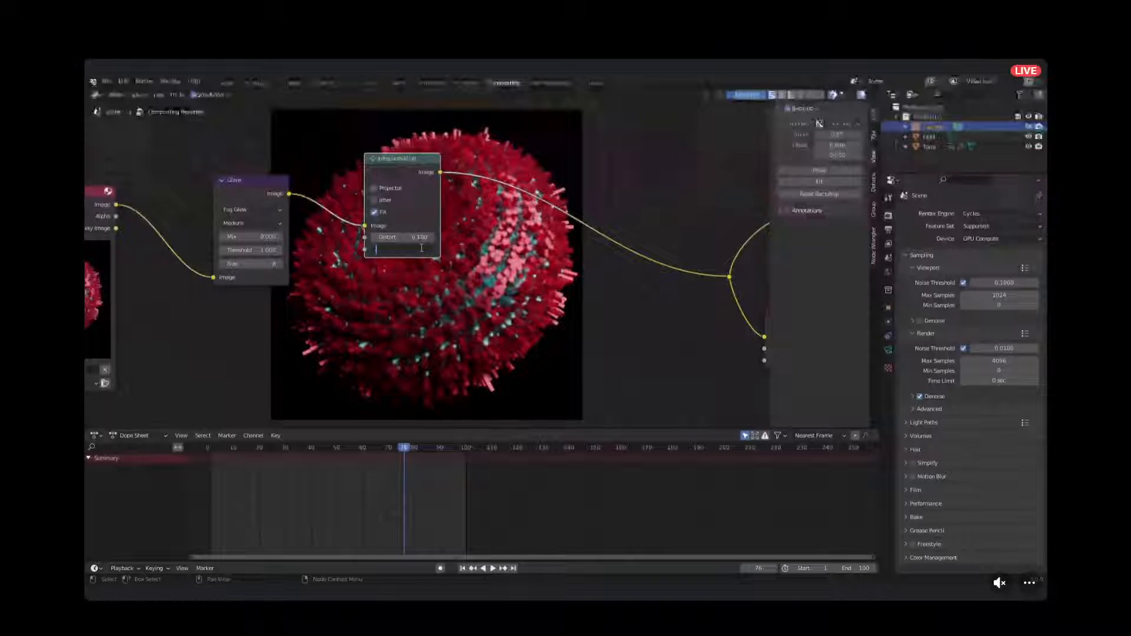
type(".05")
key("Return")
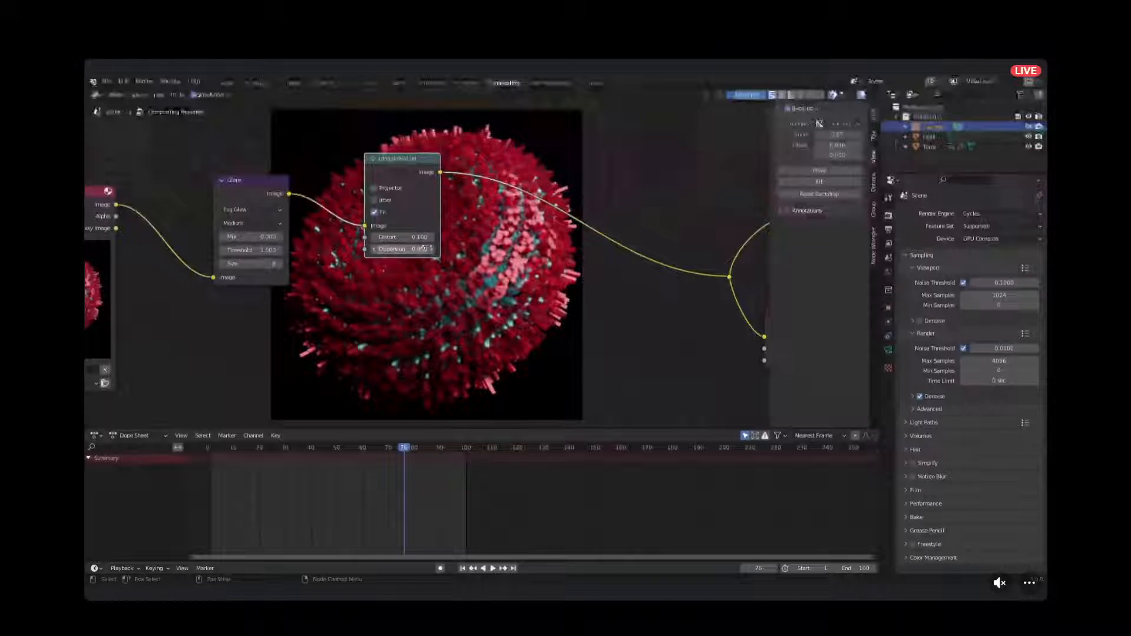
Set the Lens Distortion node's Dispersion to 0.035 after trying 0.02.
scroll(445, 268, "up", 6)
middle_click_drag(483, 277, 276, 305)
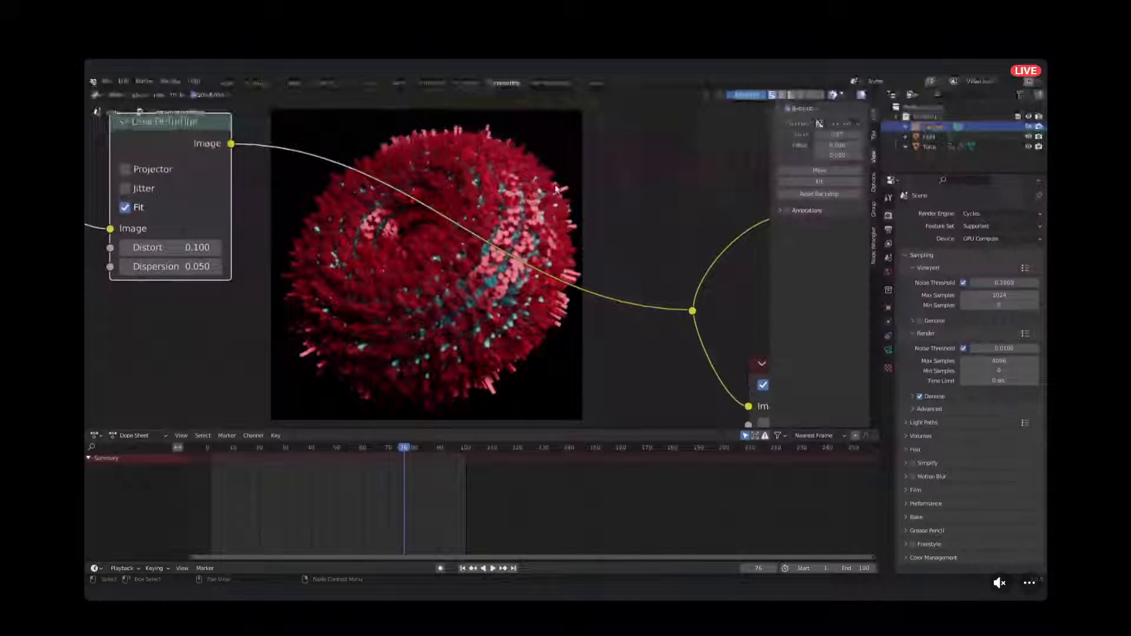
middle_click_drag(177, 298, 276, 293)
scroll(329, 261, "up", 2)
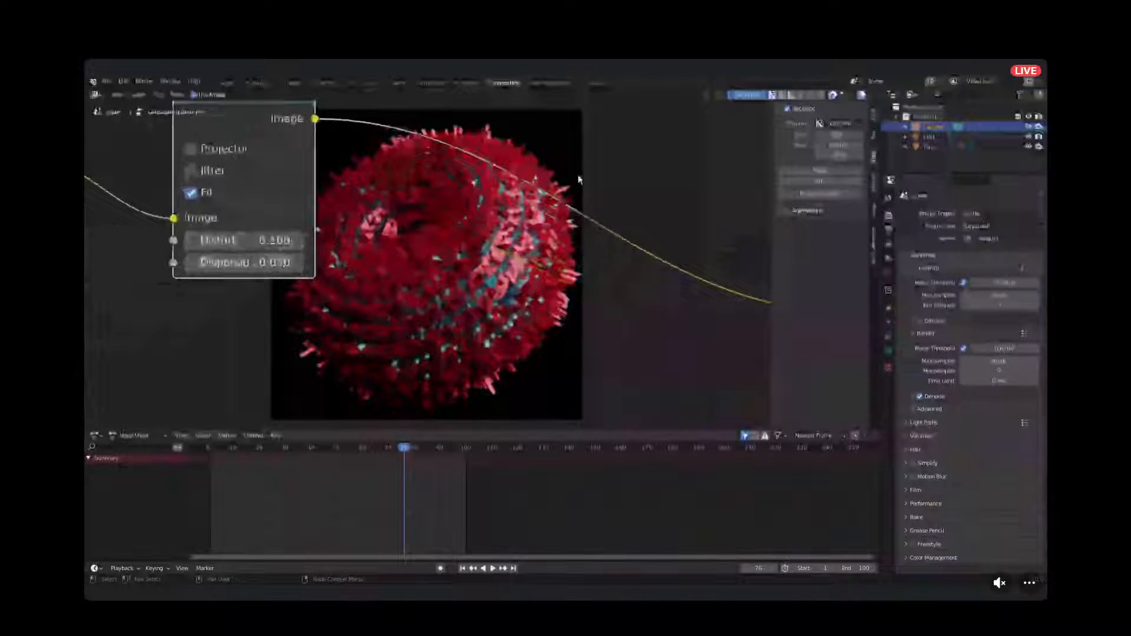
left_click_drag(289, 264, 296, 264)
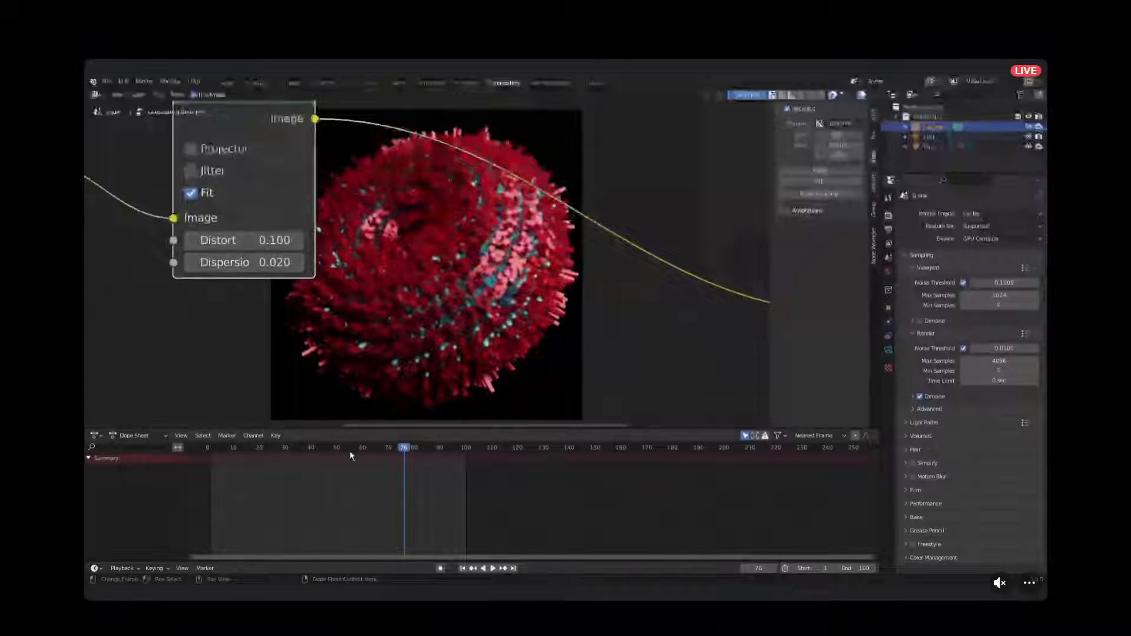
left_click(250, 266)
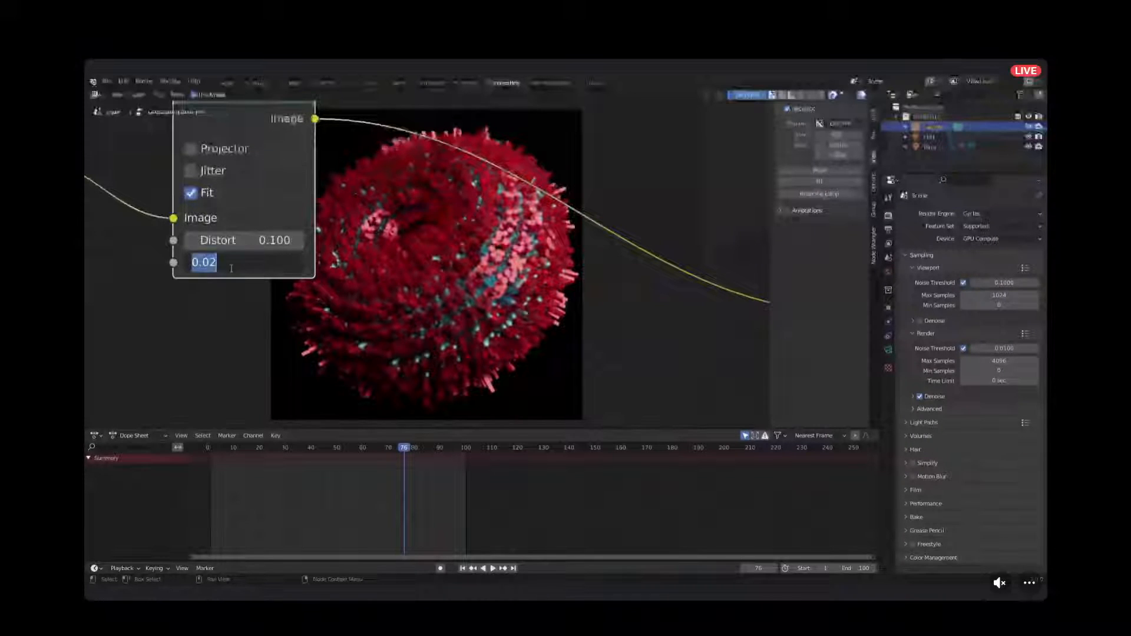
left_click(229, 261)
key("BackSpace")
type("35")
key("Return")
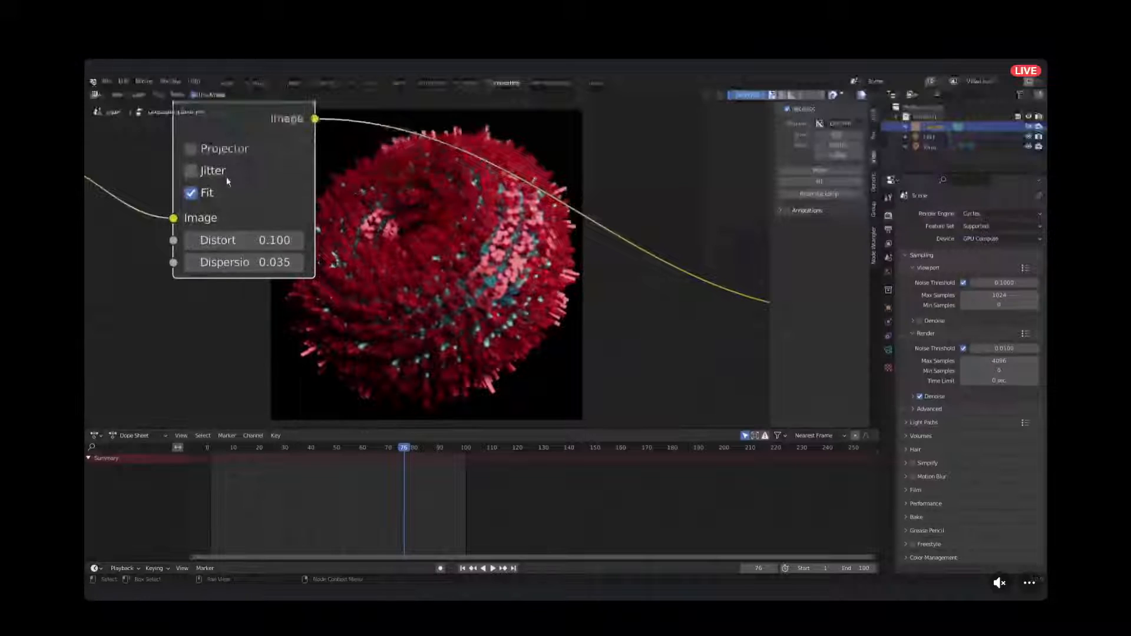
Spread out the Render Layers, Glare and Lens Distortion nodes to tidy the start of the compositing chain.
middle_click_drag(430, 141, 413, 272)
middle_click_drag(246, 235, 544, 233)
scroll(644, 290, "up", 1)
scroll(644, 291, "down", 6)
scroll(427, 242, "down", 6)
left_click_drag(222, 270, 126, 262)
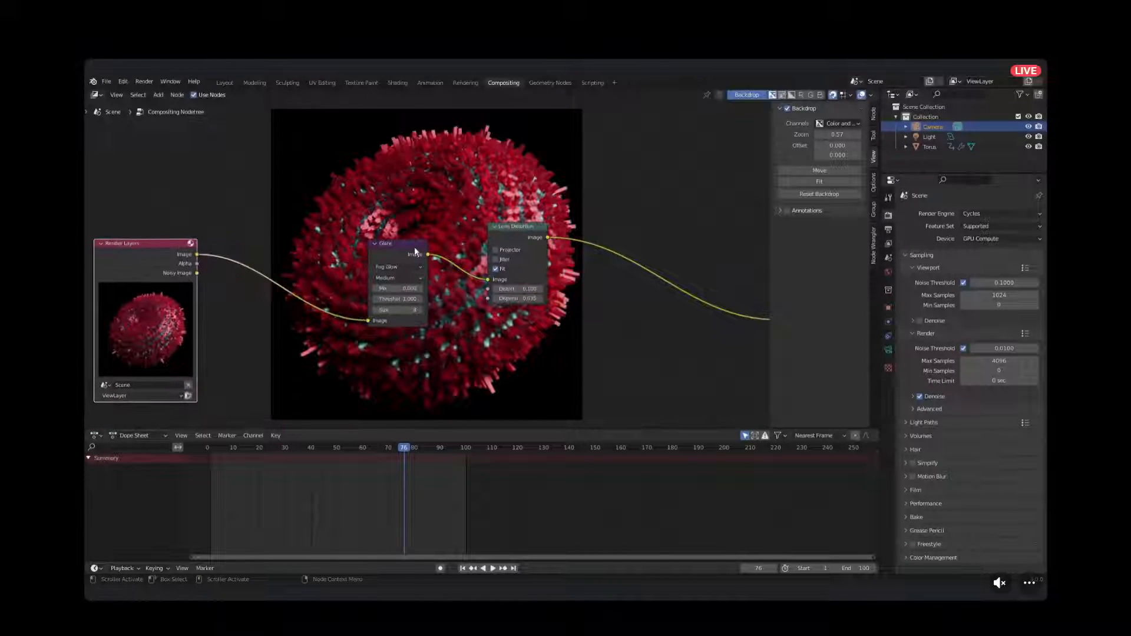
left_click_drag(395, 245, 318, 219)
left_click_drag(522, 228, 461, 225)
Insert an RGB Curves node on the link between Lens Distortion and the Composite and Viewer outputs.
middle_click_drag(634, 217, 422, 227)
scroll(423, 228, "up", 2)
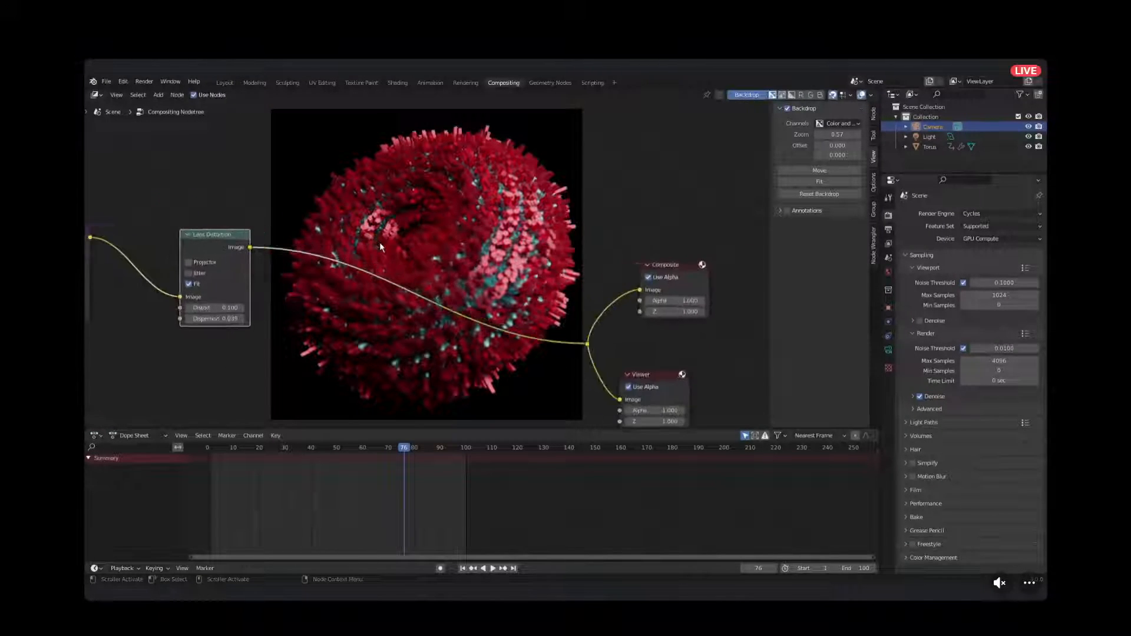
key("shift+a")
left_click(423, 228)
type("rg")
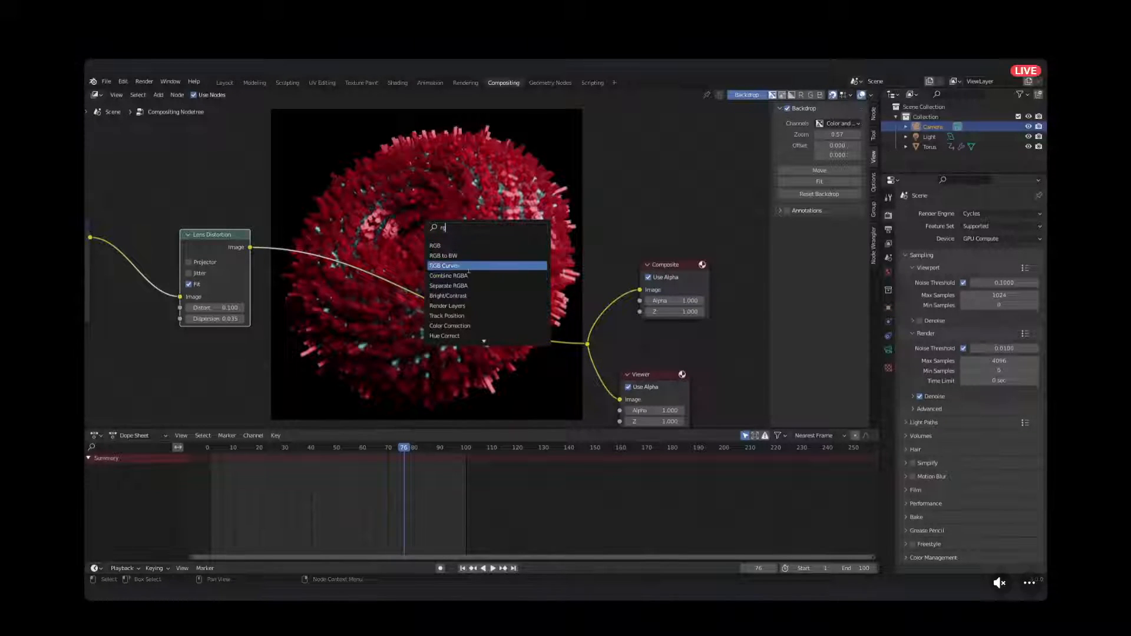
left_click(468, 266)
left_click(539, 313)
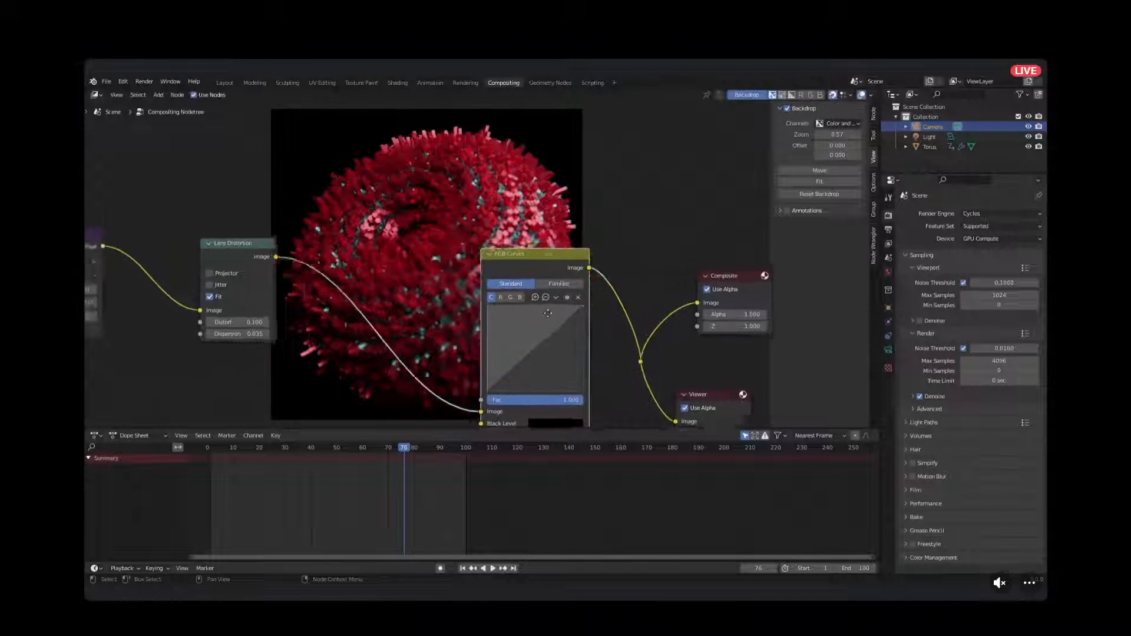
Add a point to the RGB Curves node's combined curve and raise it to about X 0.389, Y 0.469.
middle_click_drag(540, 313, 630, 305)
mouse_move(618, 337)
left_mouse_down()
mouse_move(624, 343)
mouse_move(607, 341)
left_mouse_up()
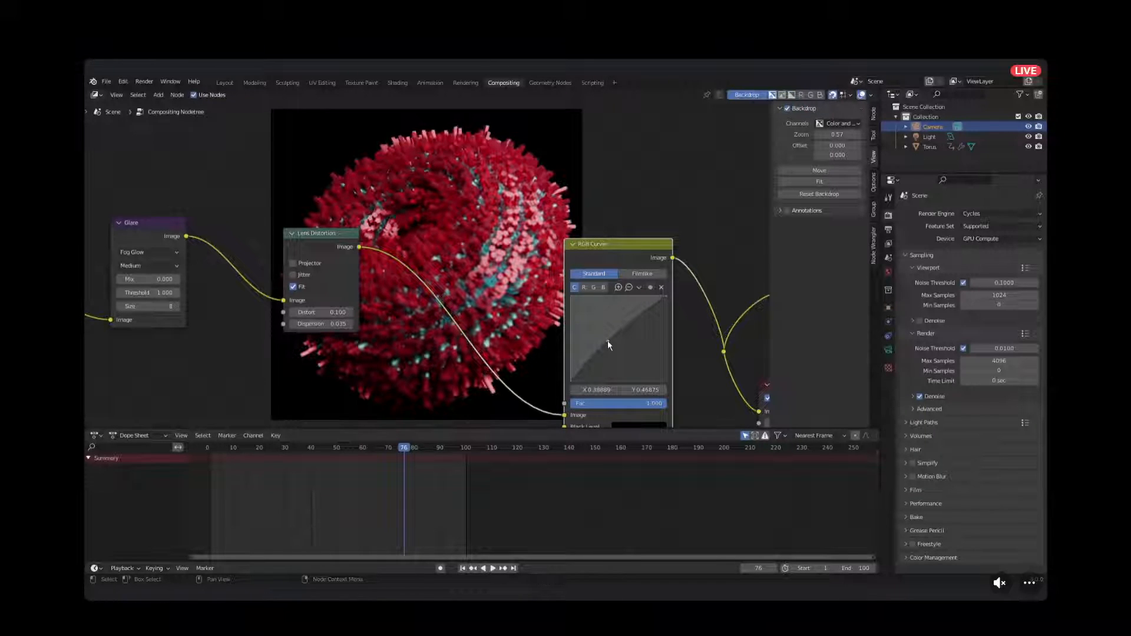
scroll(398, 188, "down", 1)
middle_click_drag(656, 205, 616, 216)
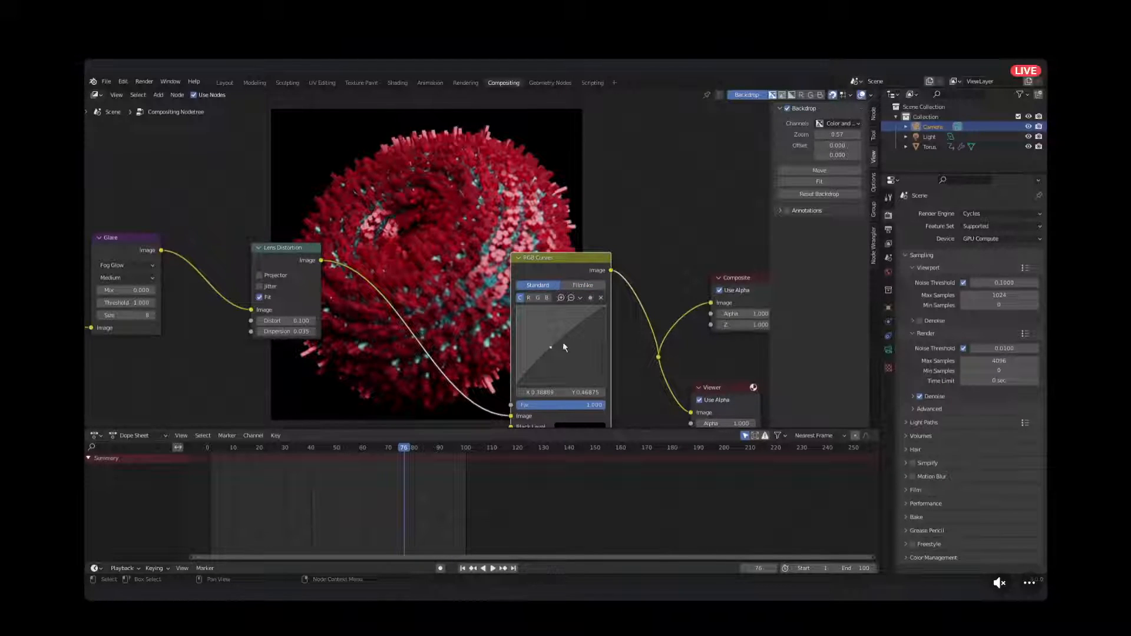
Adjust the RGB Curves node's separate color channels, lowering the blue curve at about X 0.606, Y 0.45.
left_click(529, 299)
mouse_move(562, 346)
left_mouse_down()
mouse_move(576, 367)
mouse_move(549, 331)
mouse_move(556, 350)
mouse_move(535, 331)
mouse_move(554, 365)
mouse_move(567, 346)
left_mouse_up()
left_click(537, 297)
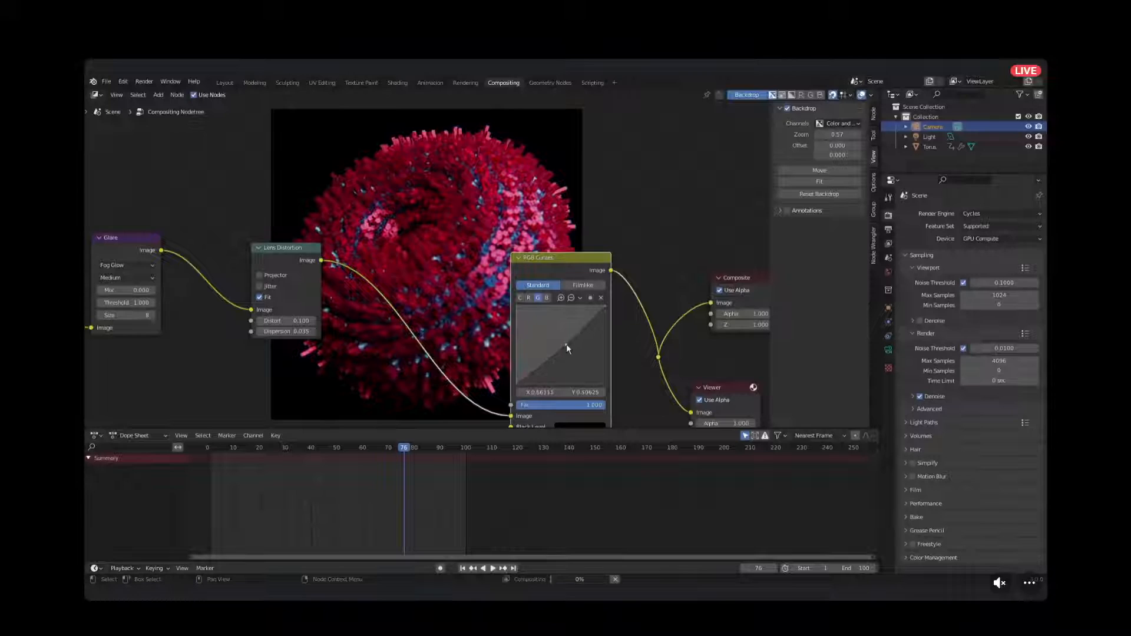
left_click(547, 298)
left_click(569, 344)
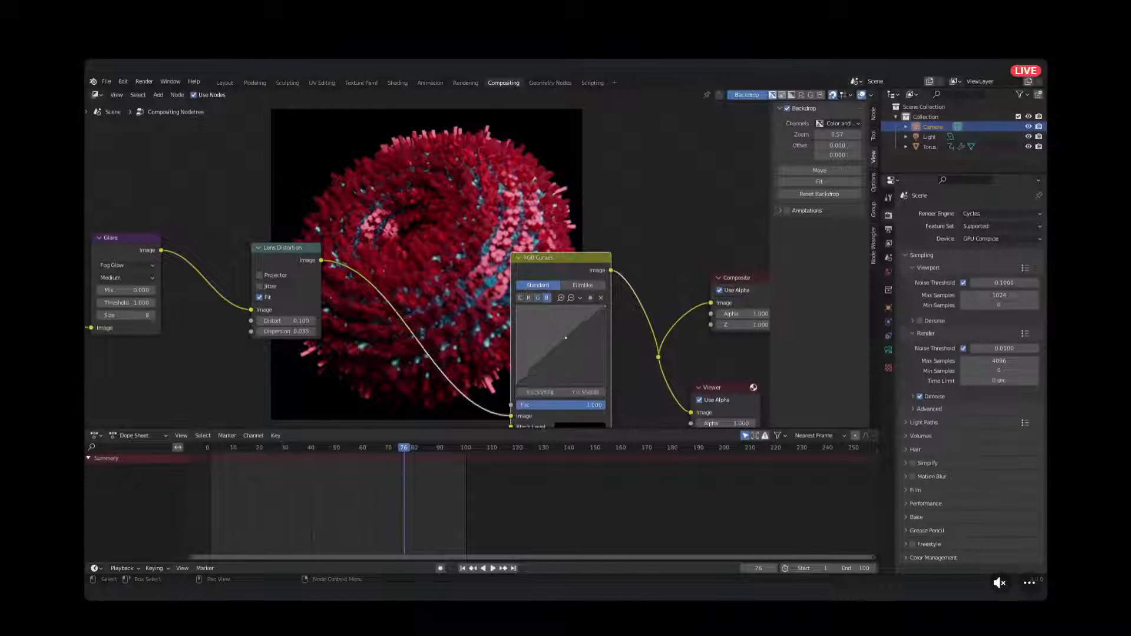
left_click_drag(569, 344, 570, 348)
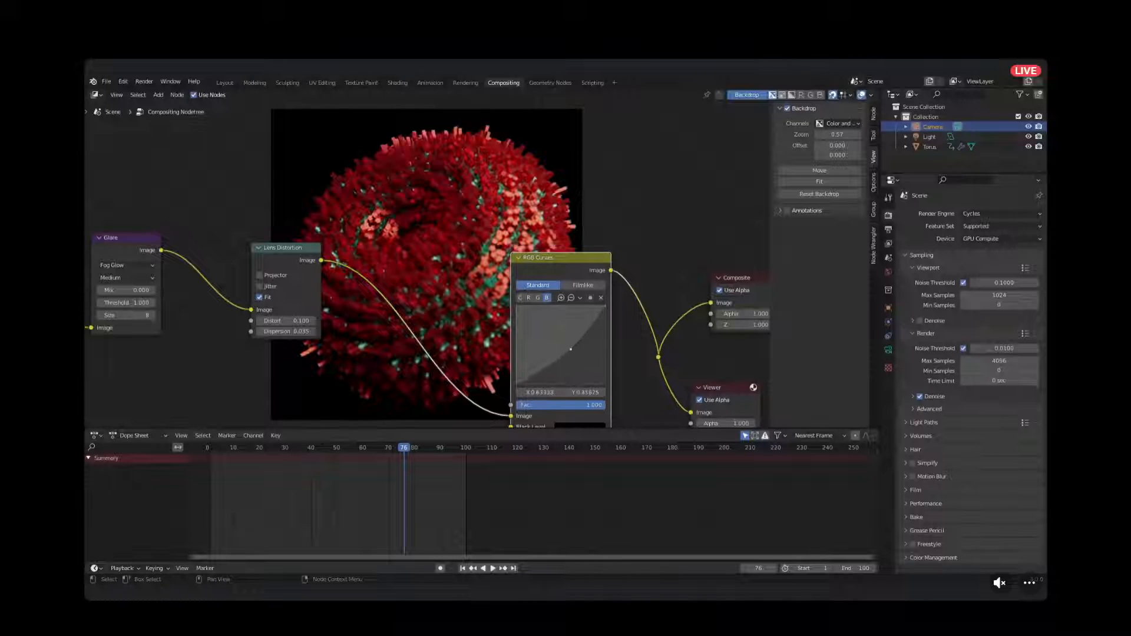
left_click(617, 174)
Duplicate the Glare node below the original and combine both Glare outputs with a Mix node feeding Lens Distortion.
scroll(646, 342, "down", 6)
middle_click_drag(429, 298, 497, 258)
left_click(388, 250)
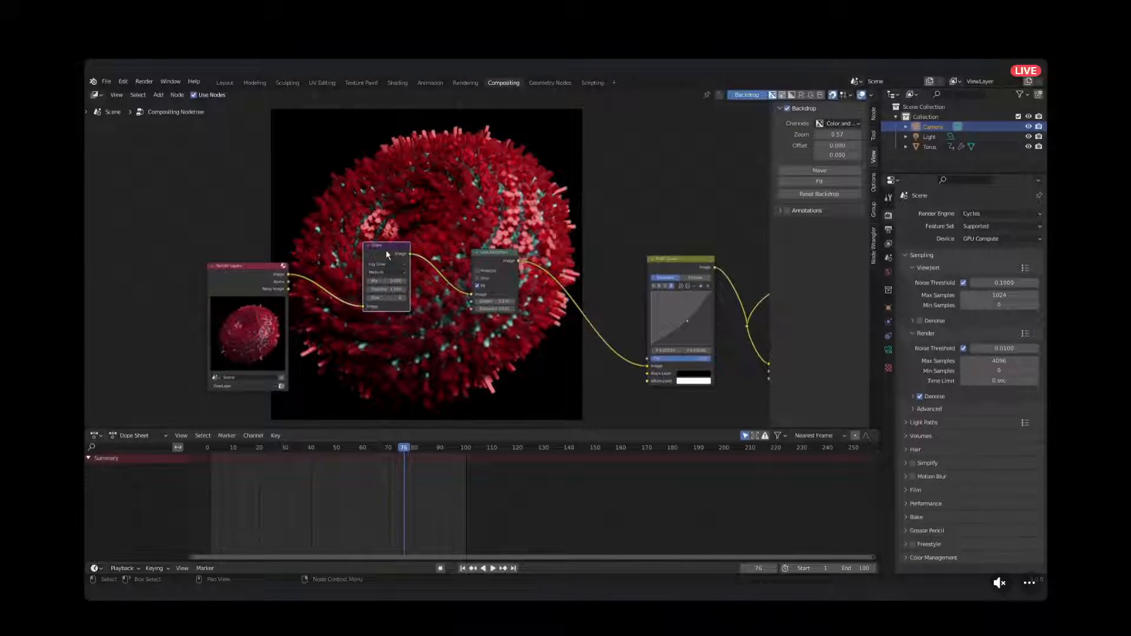
key("shift+d")
left_click(385, 347)
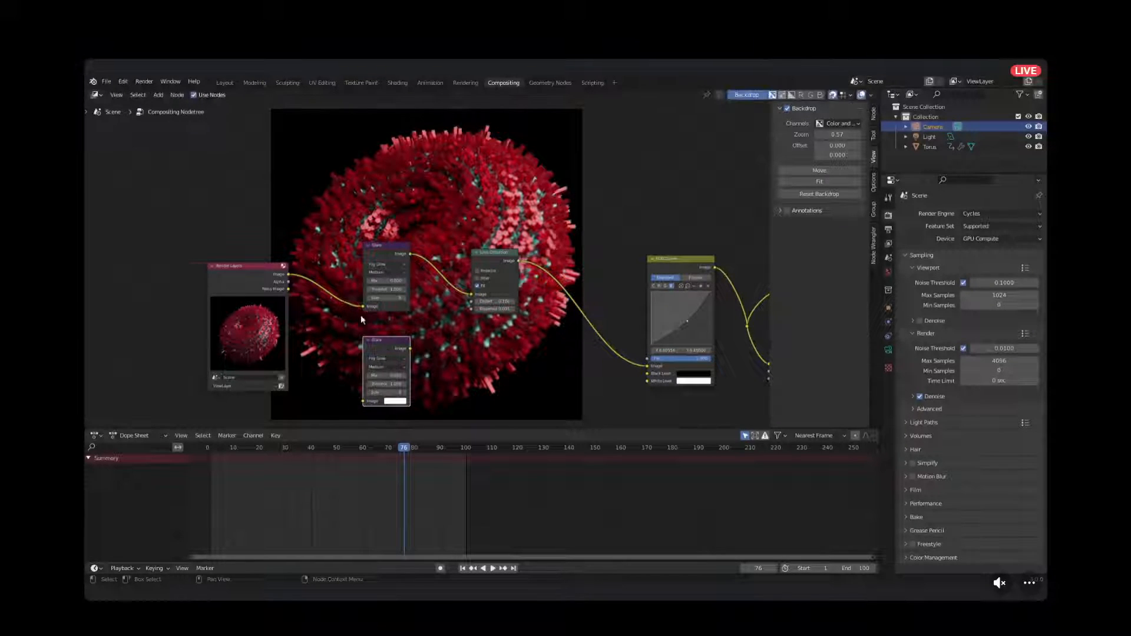
scroll(405, 336, "up", 1)
right_click_drag(382, 308, 393, 361, "ctrl+shift")
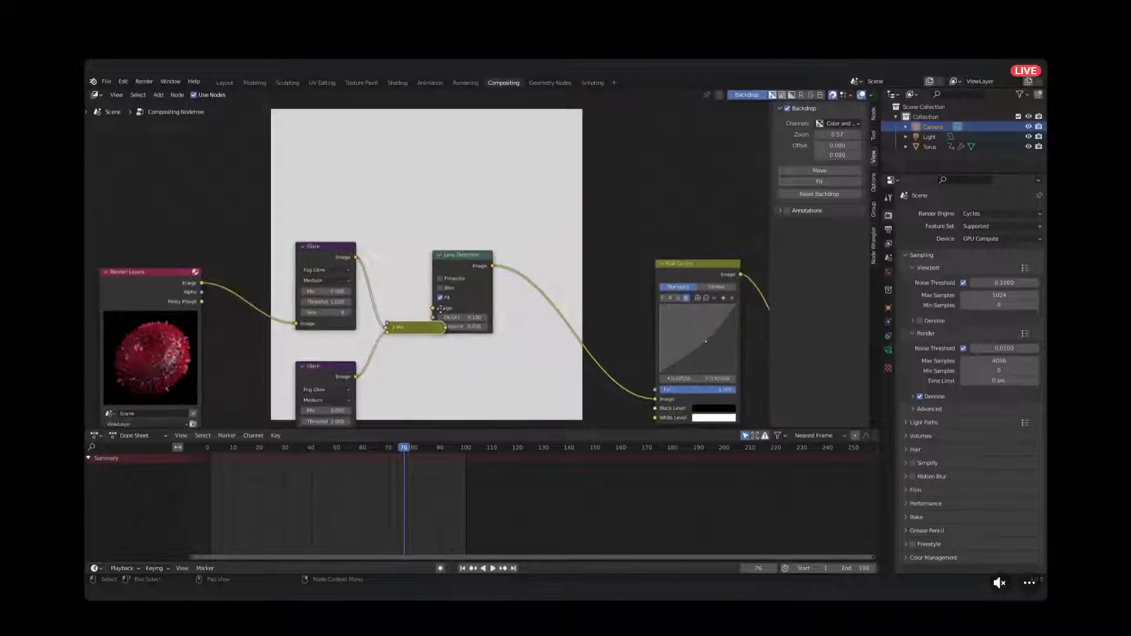
Connect the Render Layers Image output to the duplicated Glare node's Image input.
left_click_drag(391, 314, 392, 314)
scroll(392, 315, "down", 3)
middle_click_drag(392, 316, 432, 302)
scroll(412, 299, "up", 3)
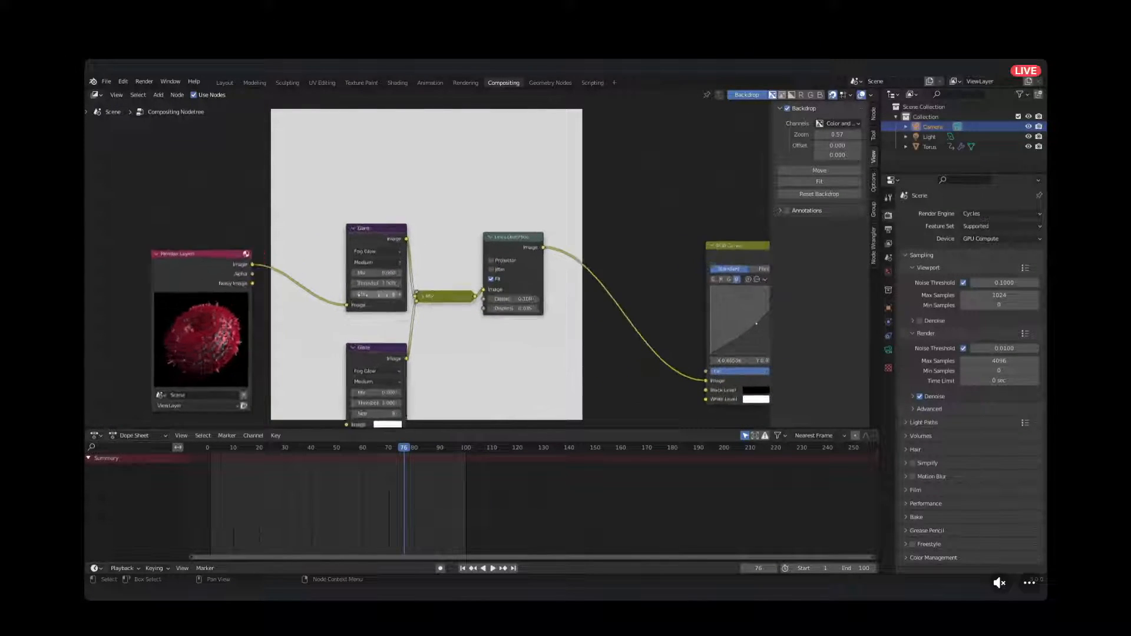
middle_click_drag(300, 303, 340, 283)
scroll(336, 285, "up", 3)
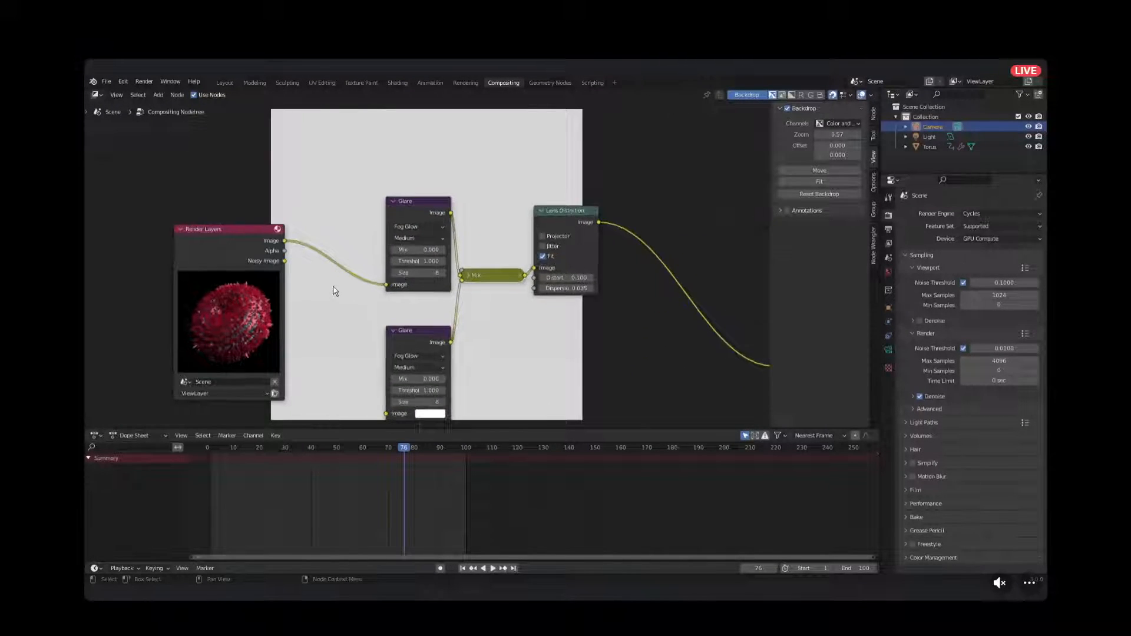
scroll(300, 229, "down", 1)
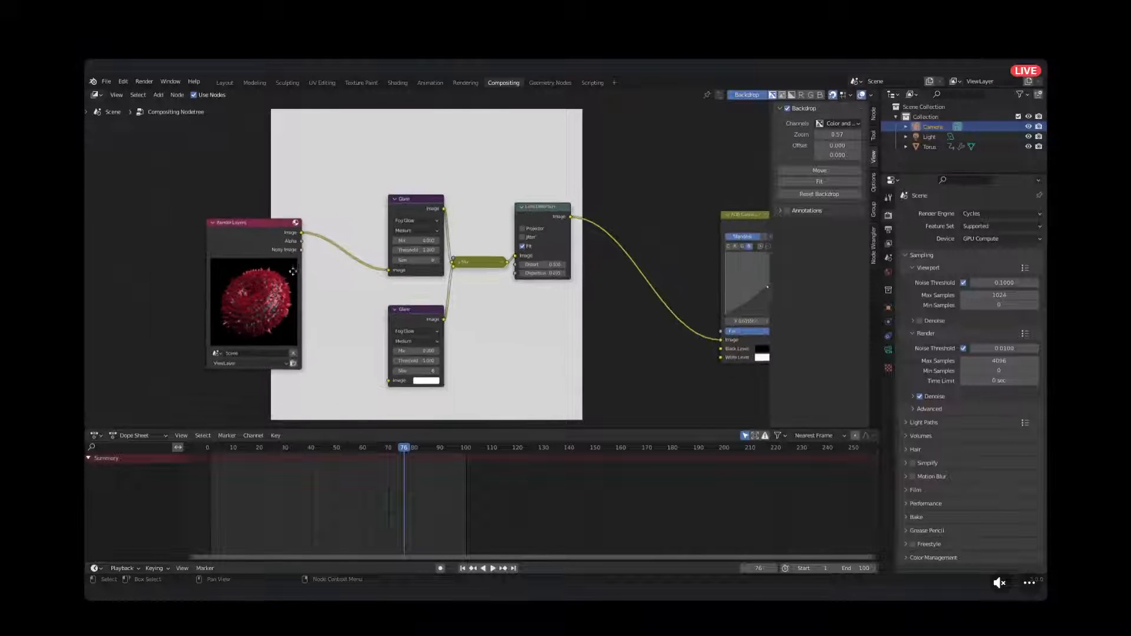
left_click_drag(298, 226, 383, 373)
middle_click_drag(384, 372, 237, 399)
scroll(291, 333, "up", 2)
middle_click_drag(277, 318, 268, 290)
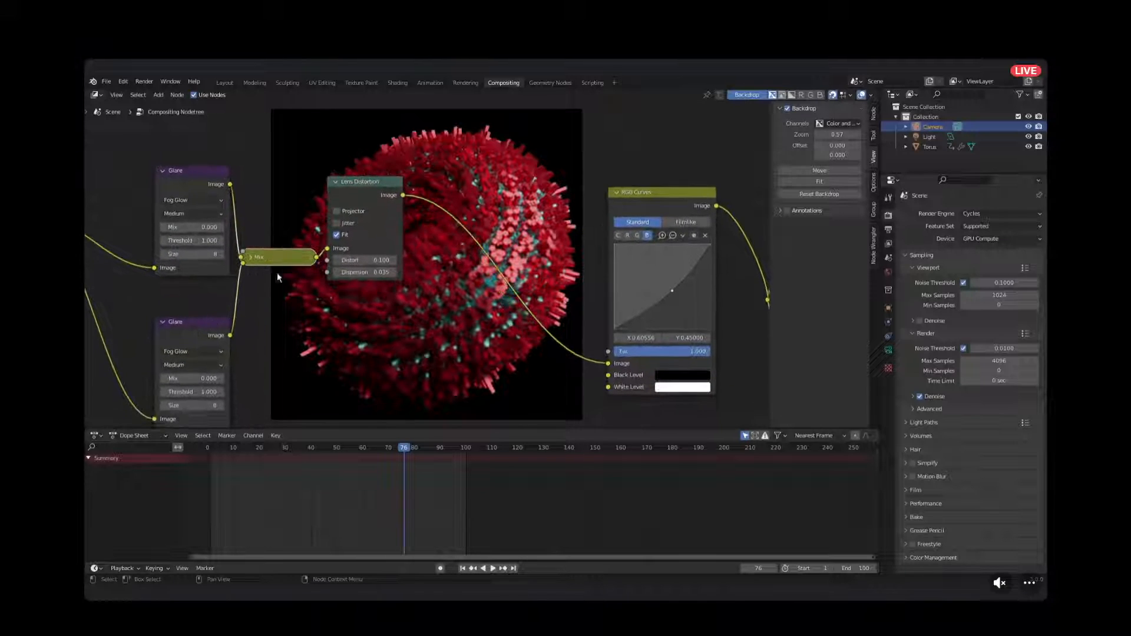
Reposition the Lens Distortion, RGB Curves and output nodes to give the compositing chain more space.
left_click_drag(363, 183, 436, 215)
scroll(480, 230, "down", 2)
middle_click_drag(497, 237, 406, 237)
scroll(418, 245, "up", 1)
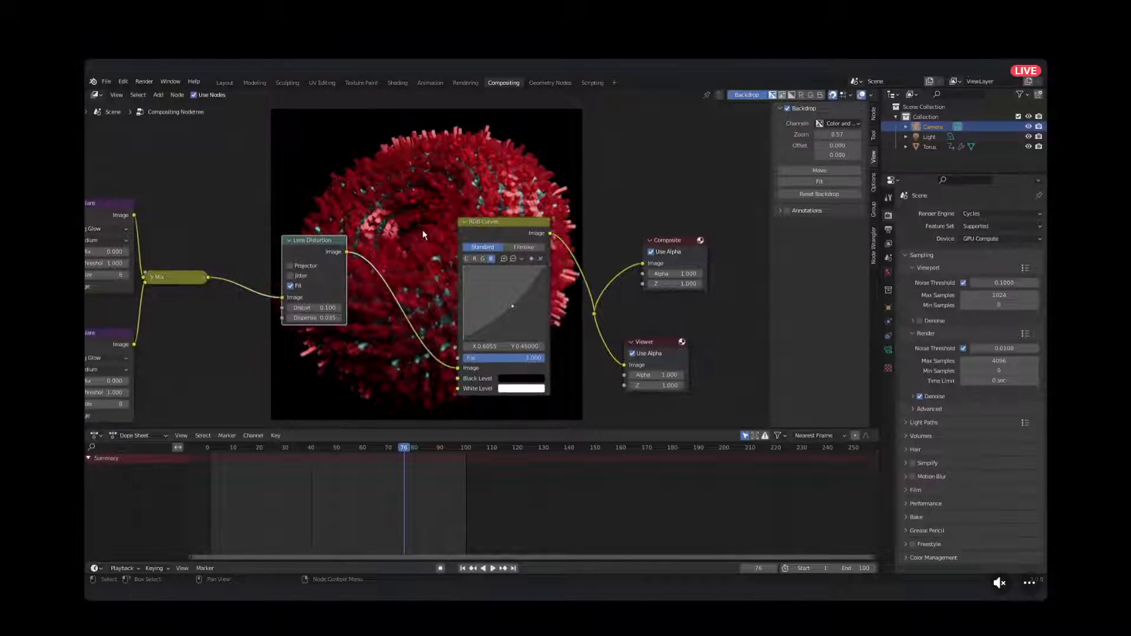
middle_click_drag(503, 245, 454, 236)
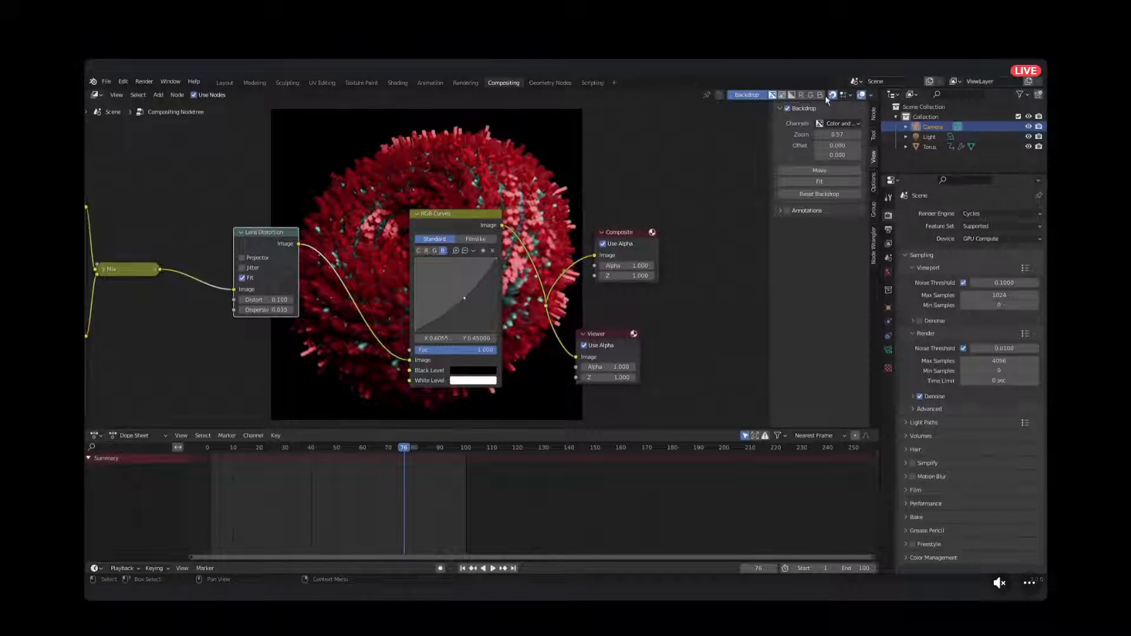
scroll(502, 259, "down", 1)
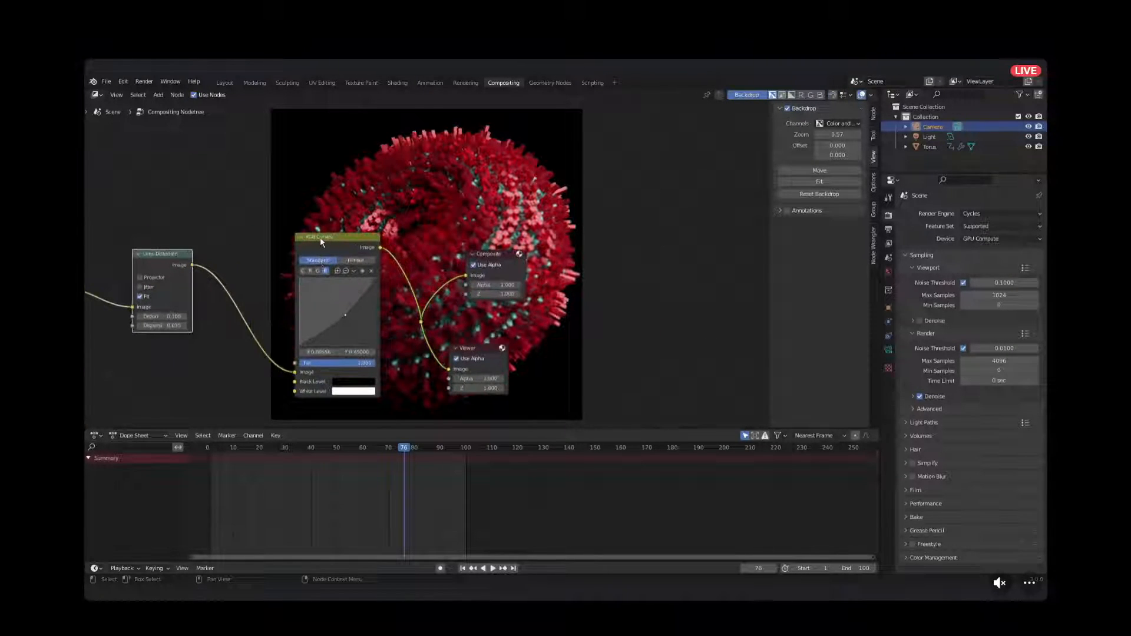
left_click_drag(320, 237, 299, 237)
key("g")
left_click(651, 234)
scroll(621, 237, "down", 3)
middle_click_drag(620, 237, 593, 330)
Render the current frame, inspect the composited image and close the render result.
key("F12")
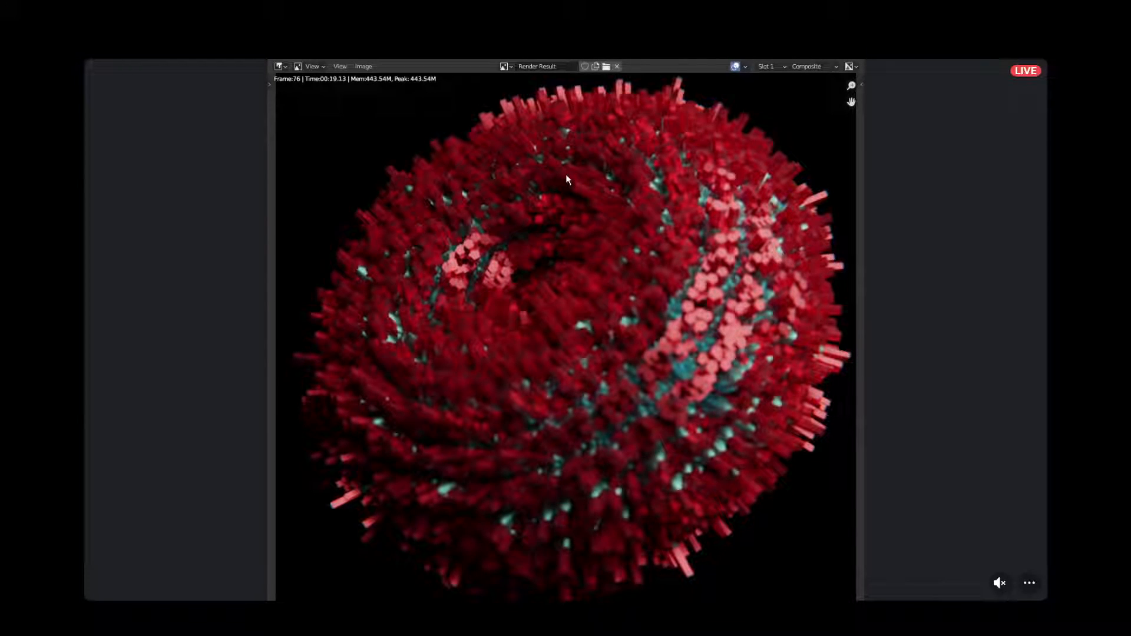
scroll(557, 232, "down", 2)
scroll(776, 147, "up", 1)
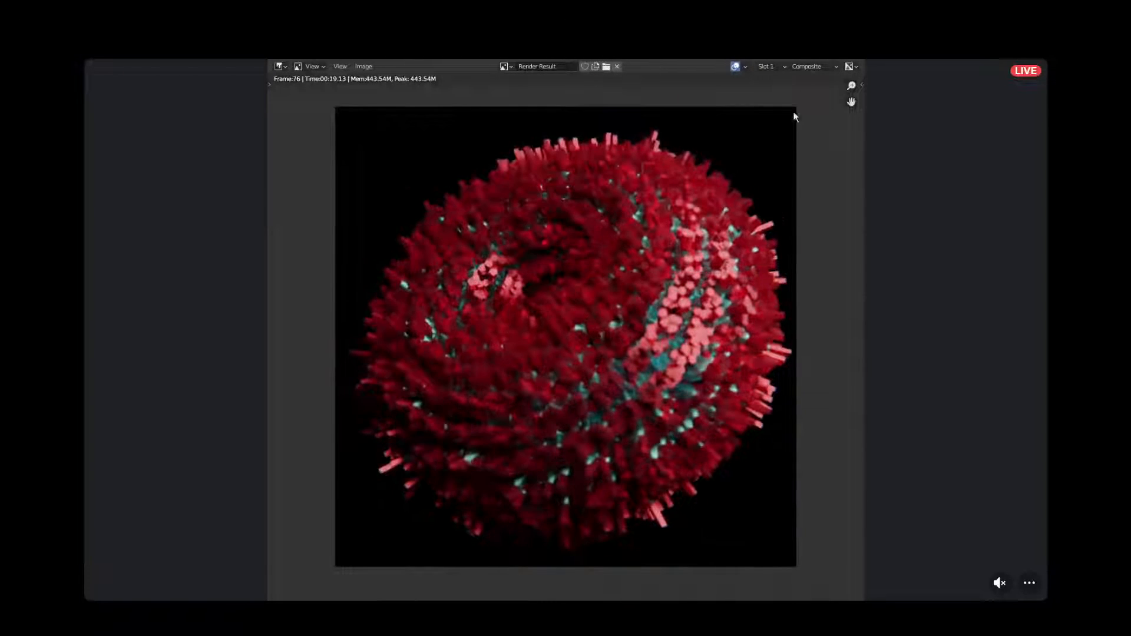
left_click(851, 60)
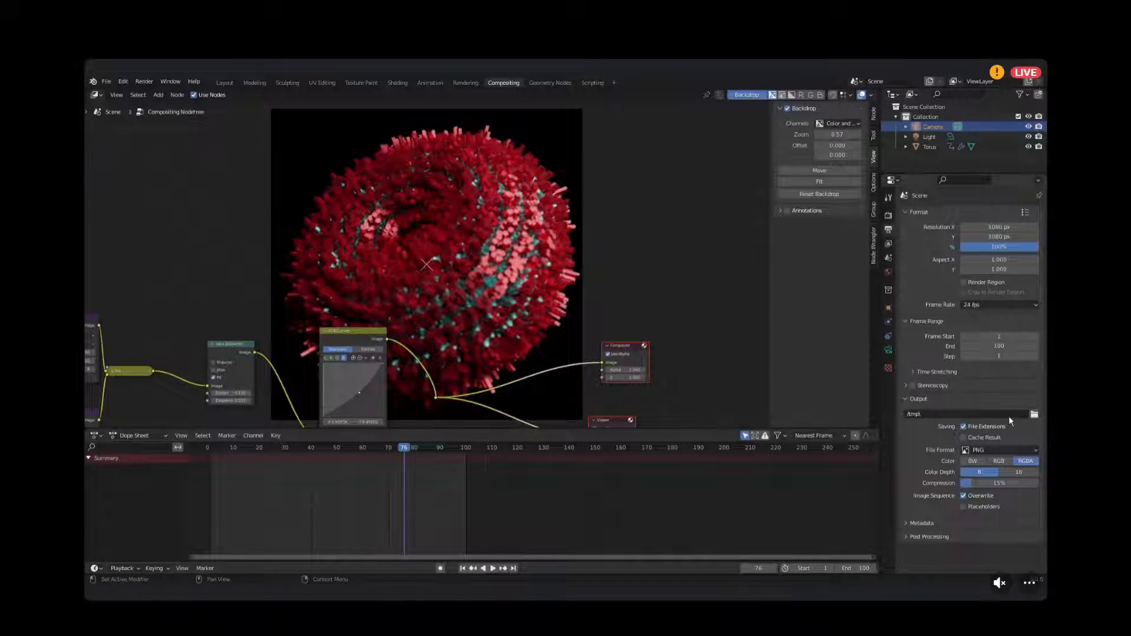
Set the output file format to FFmpeg Video with an MPEG-4 container.
left_click(1024, 450)
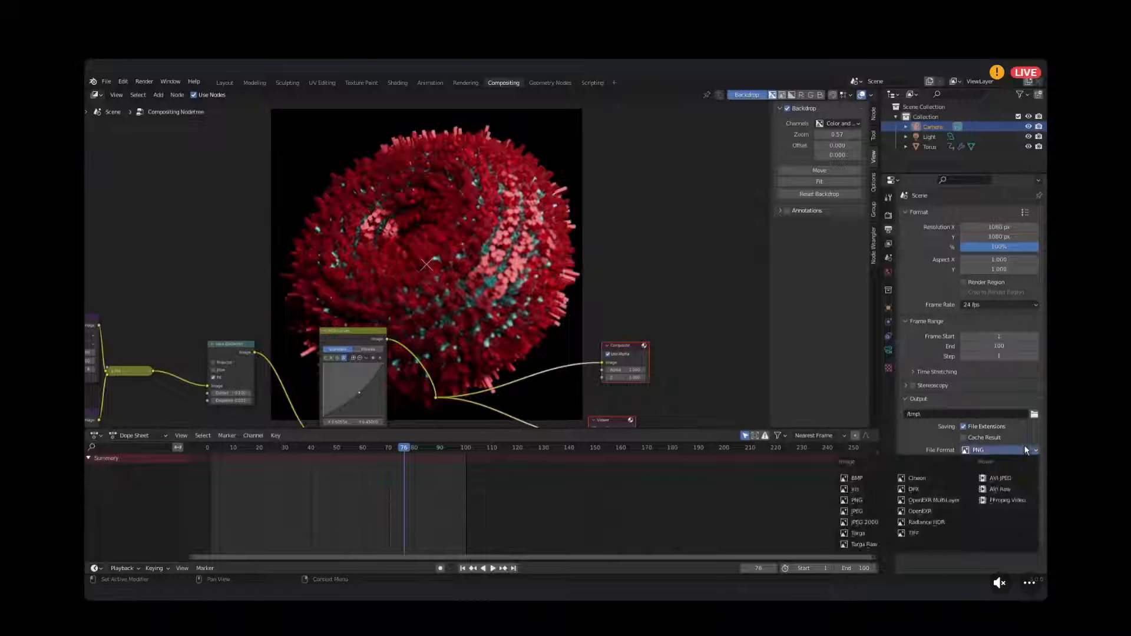
left_click(1005, 501)
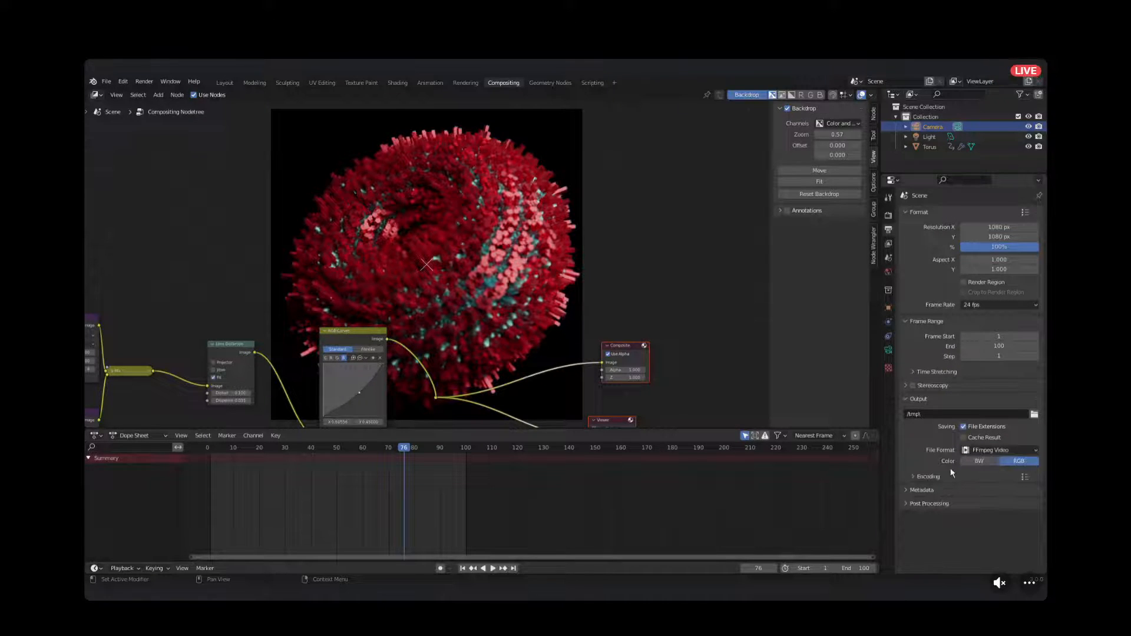
left_click(931, 478)
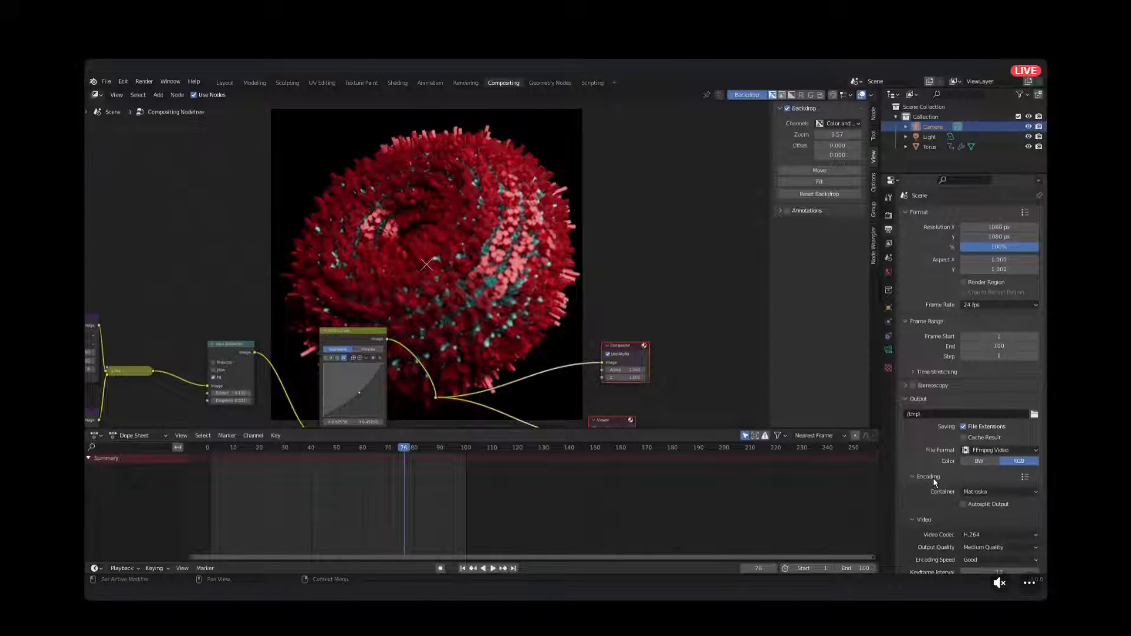
left_click(991, 490)
left_click(1005, 461)
Set the video encoding's Output Quality to Perceptually Lossless and return to the output path settings.
scroll(977, 502, "down", 3)
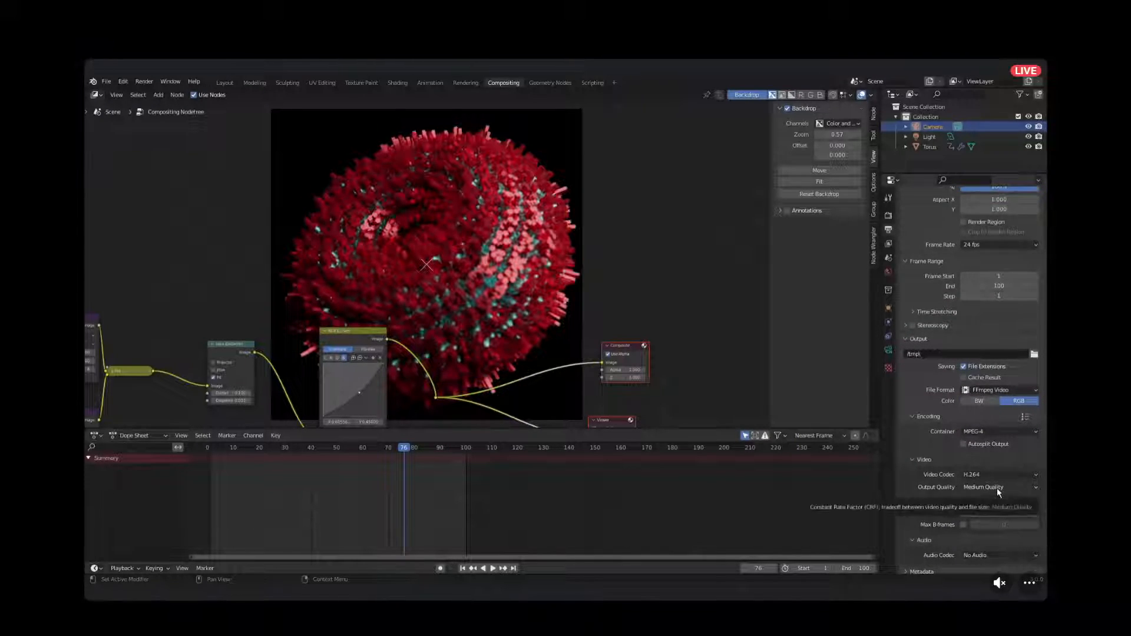
left_click(998, 487)
left_click(1003, 454)
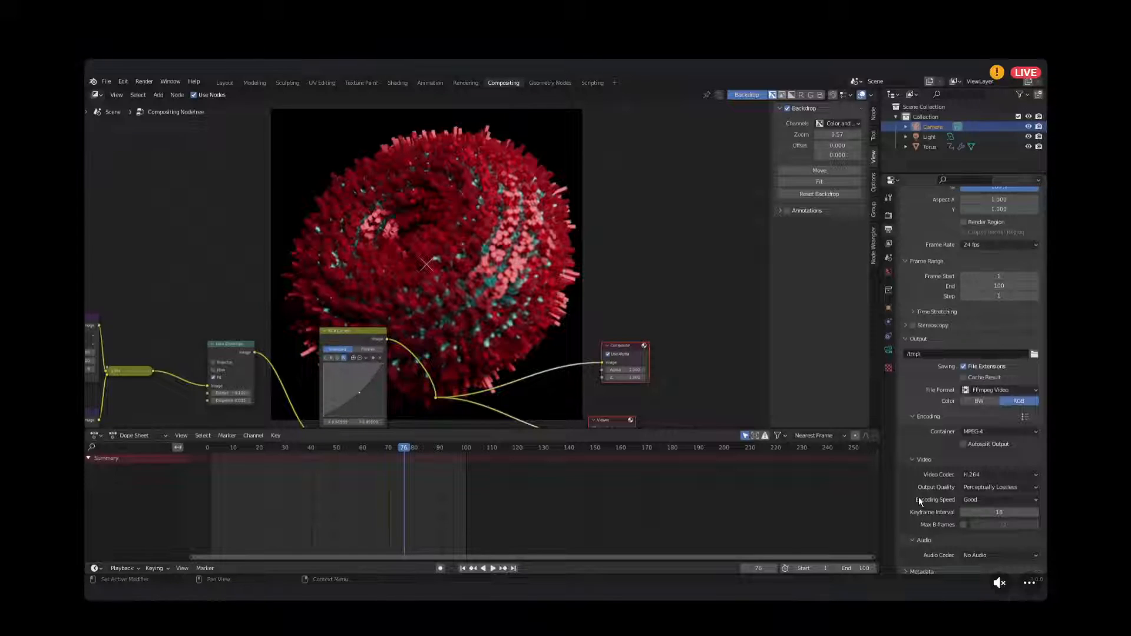
scroll(922, 498, "up", 2)
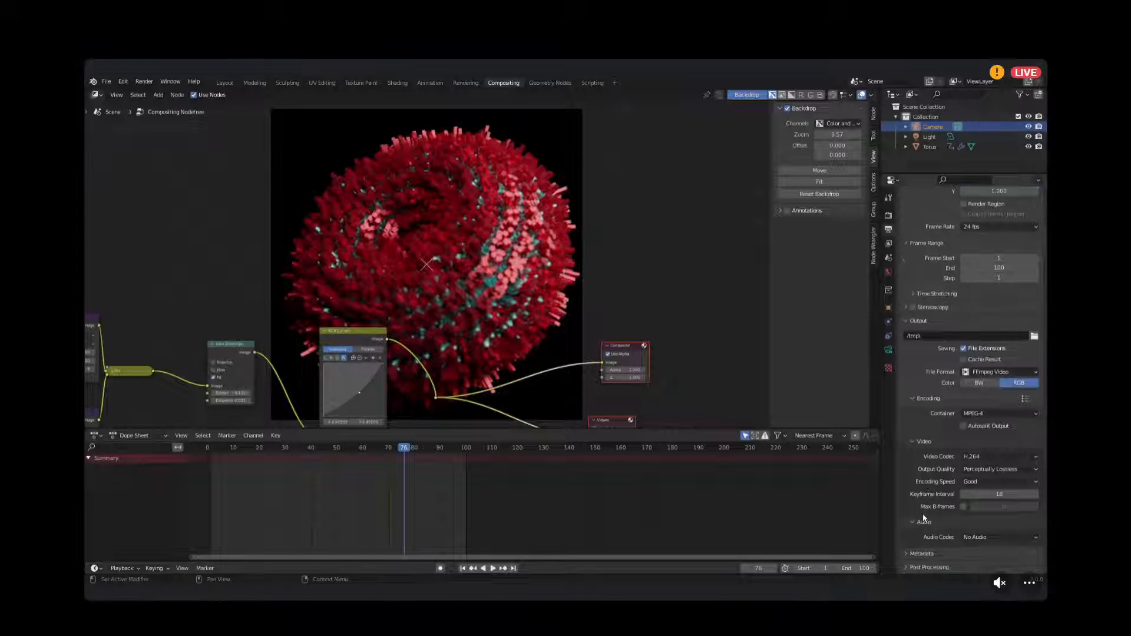
scroll(929, 500, "up", 1)
scroll(850, 482, "up", 1)
scroll(912, 447, "up", 2)
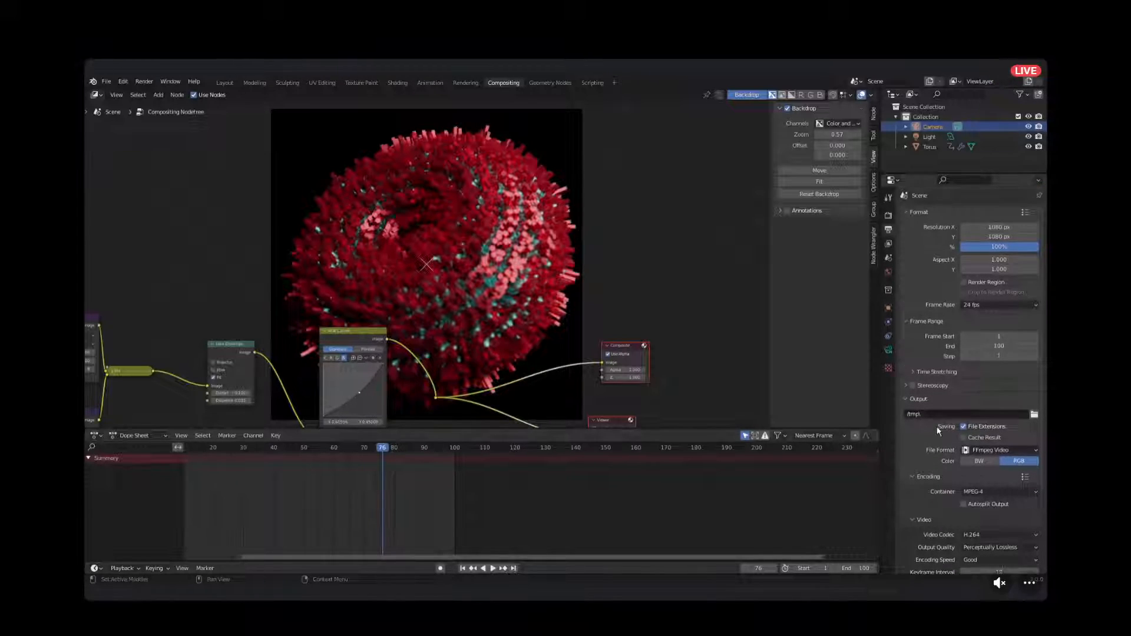